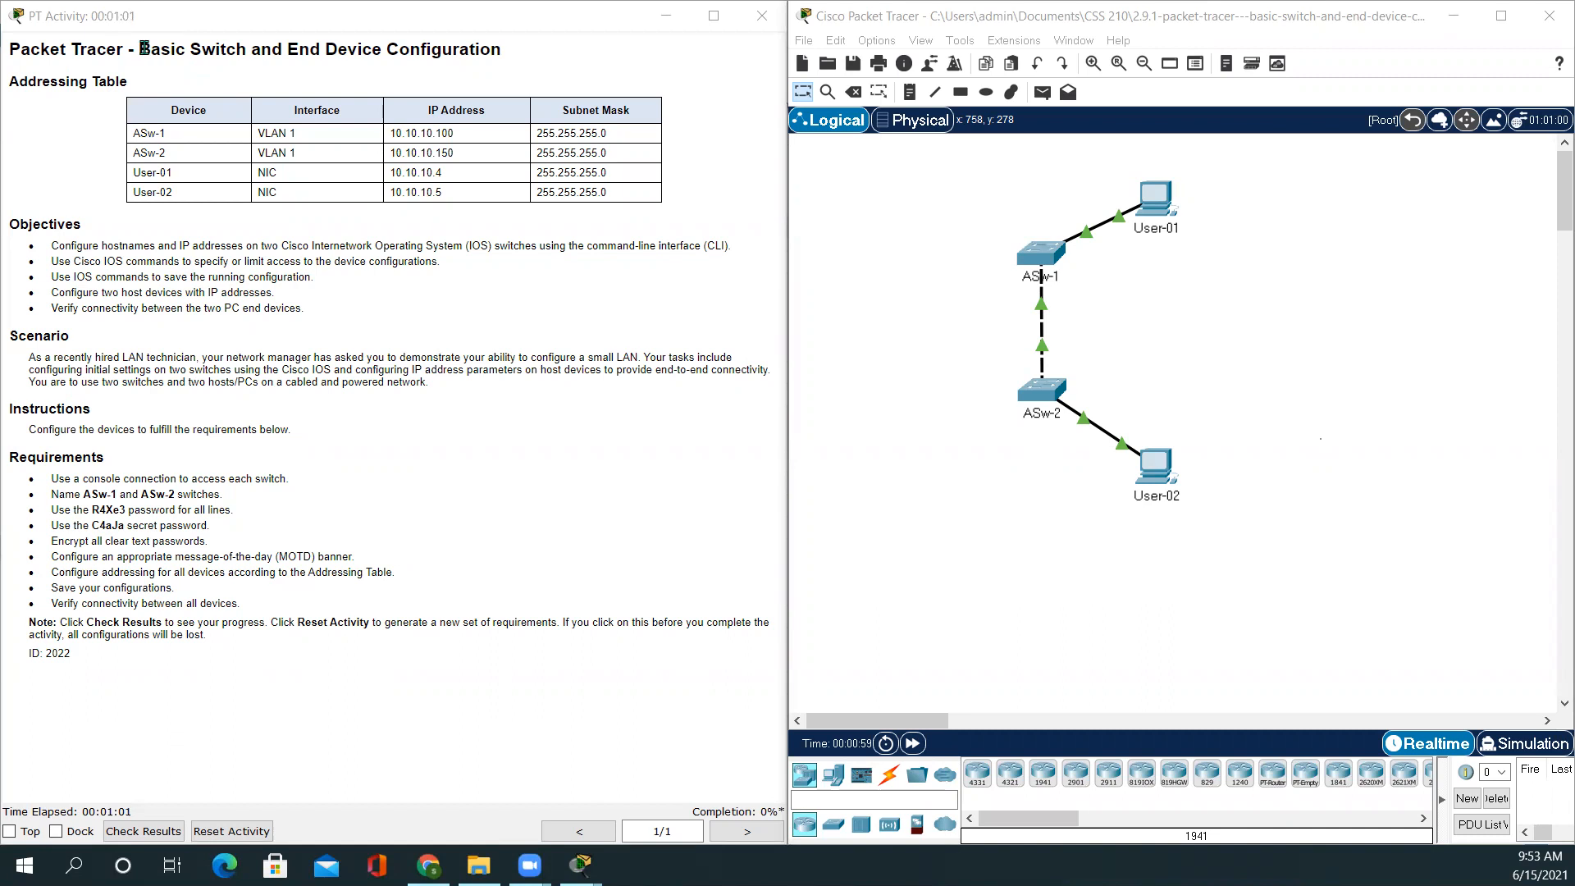
Highlight the 'Basic Switch and End Device' title and zoom in on the instructions text
drag(143, 49, 384, 55)
click(282, 305)
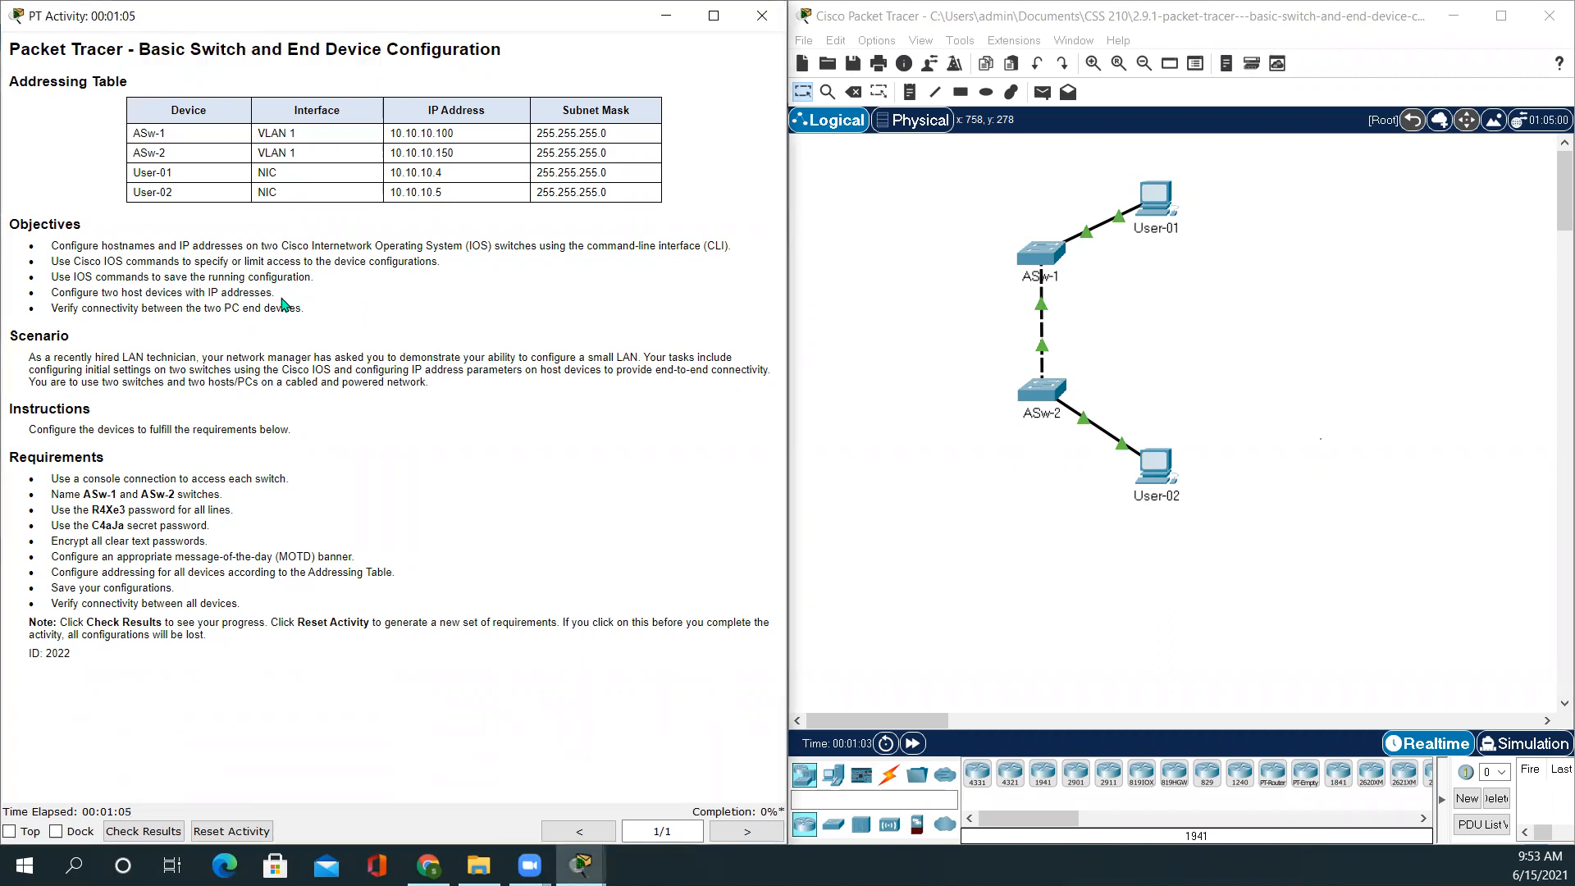
scroll(252, 332, up, 1)
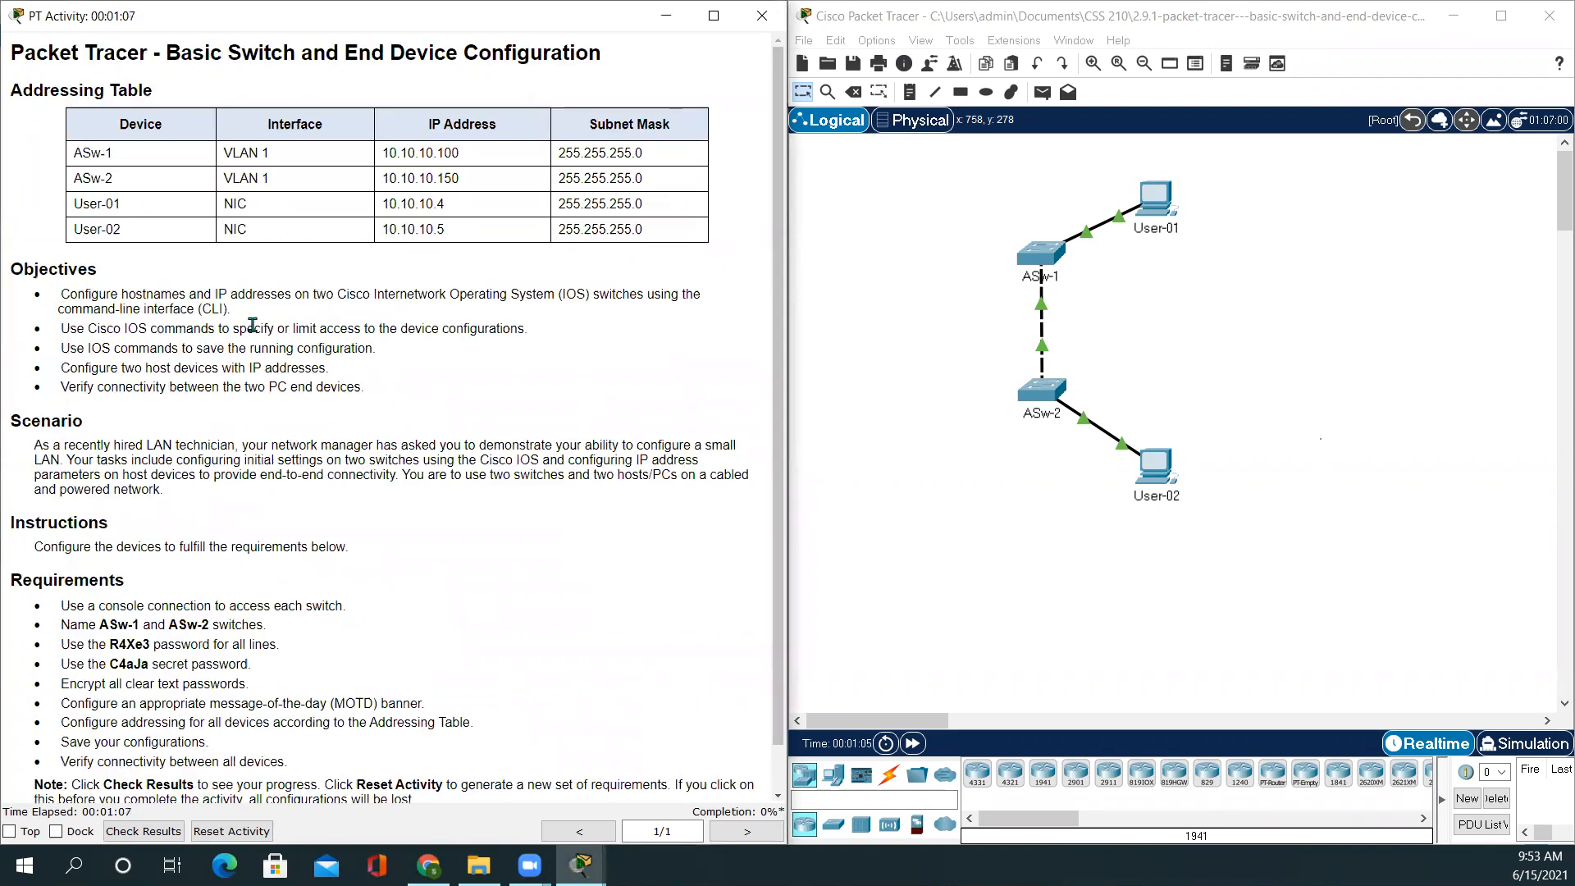
scroll(252, 325, up, 1)
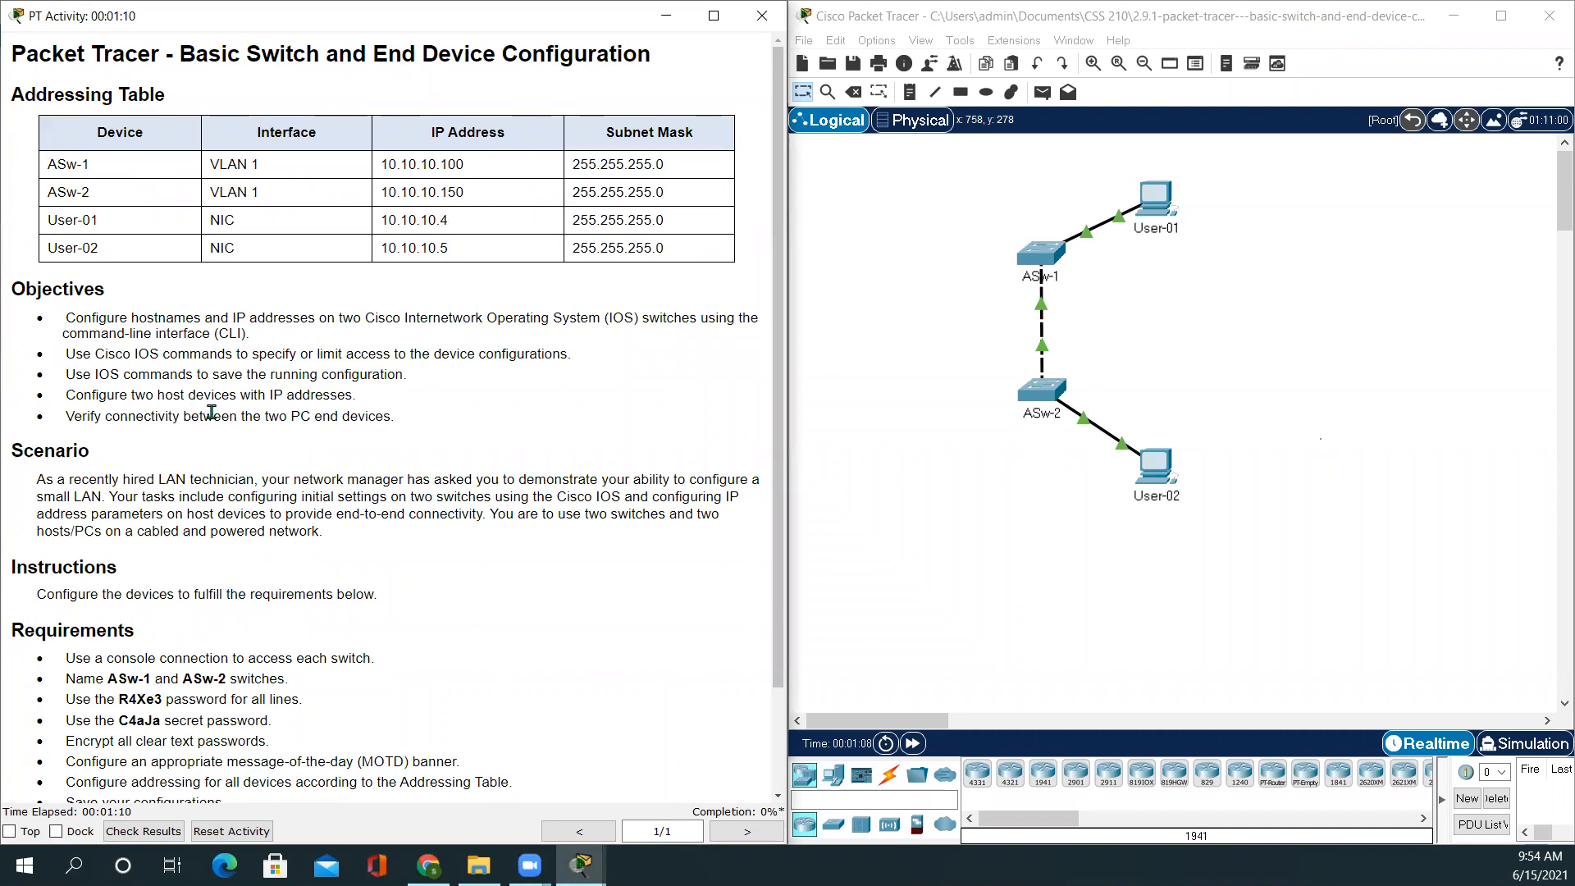
scroll(212, 412, up, 1)
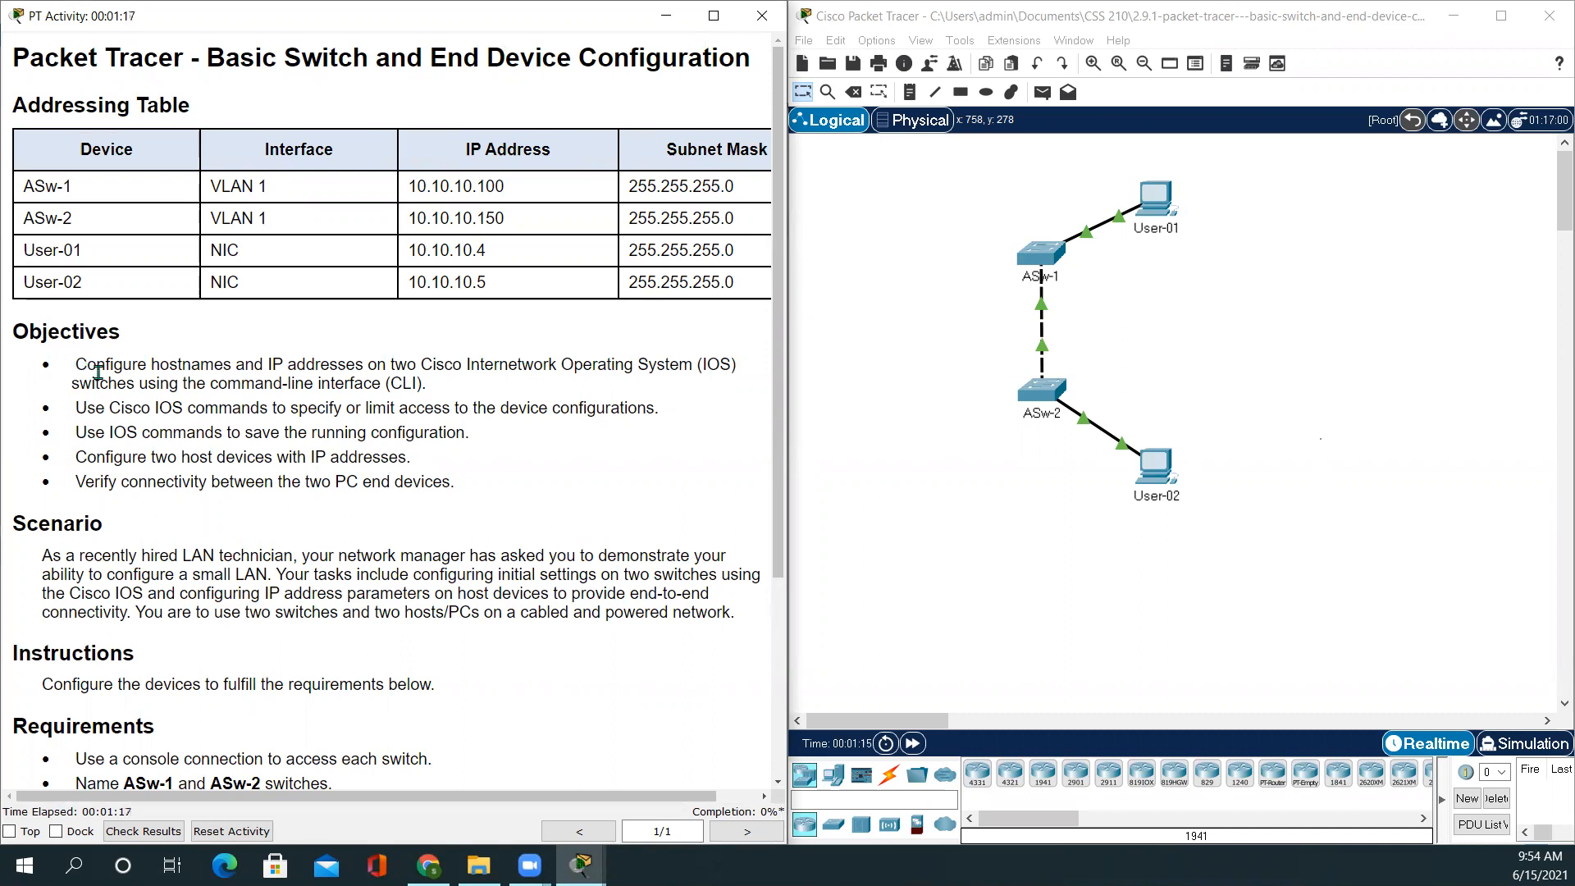
Highlight each objective in turn: hostnames/IPs, limiting access, saving config, host devices, connectivity
drag(89, 366, 434, 388)
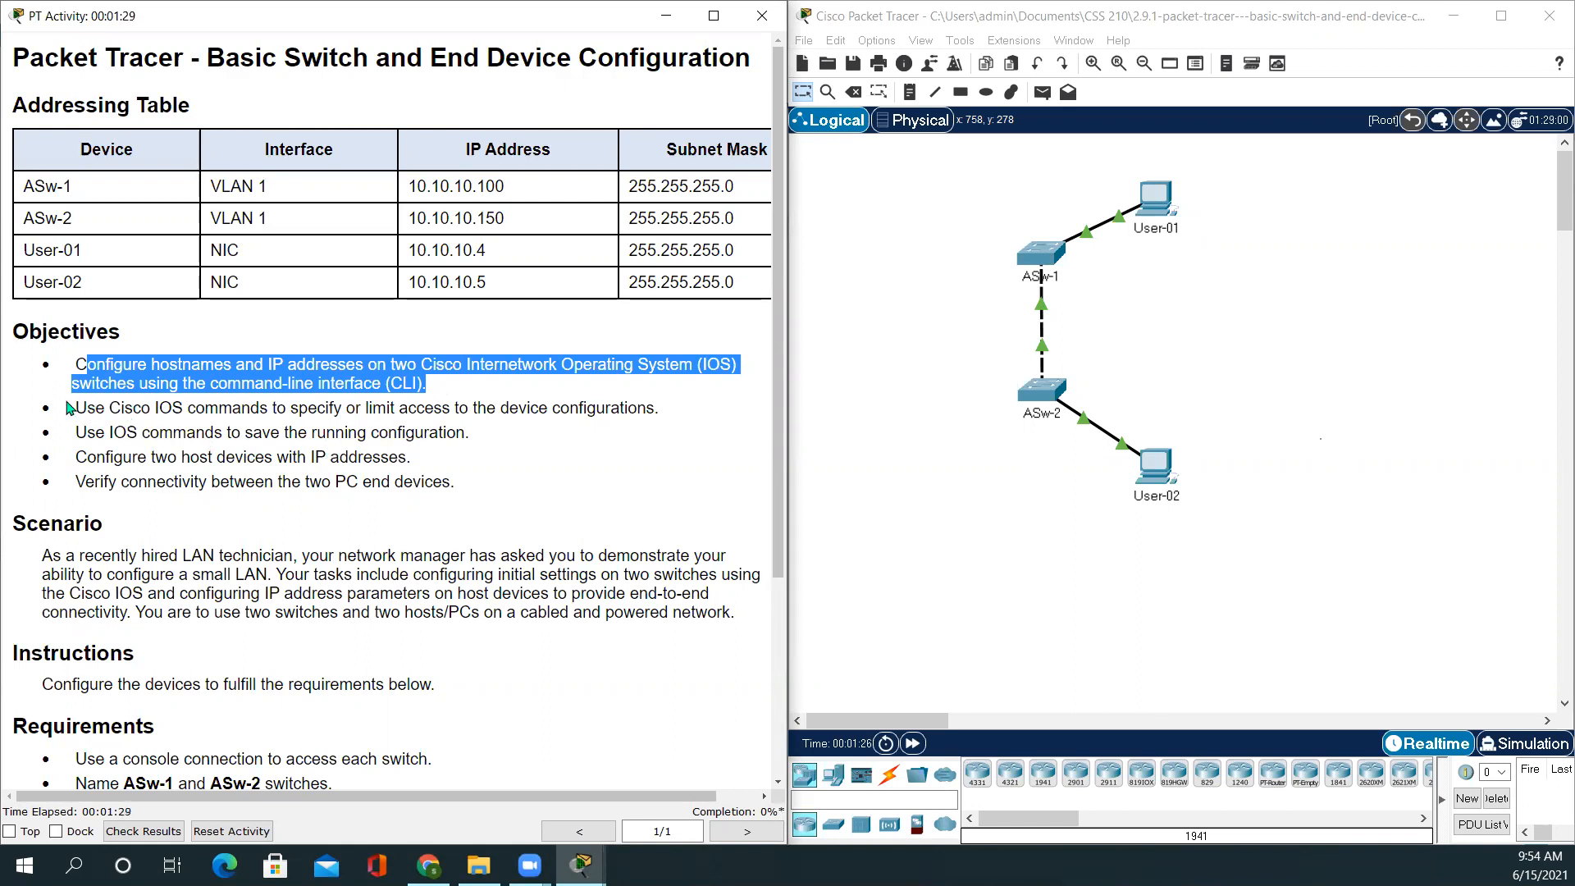
drag(72, 410, 670, 416)
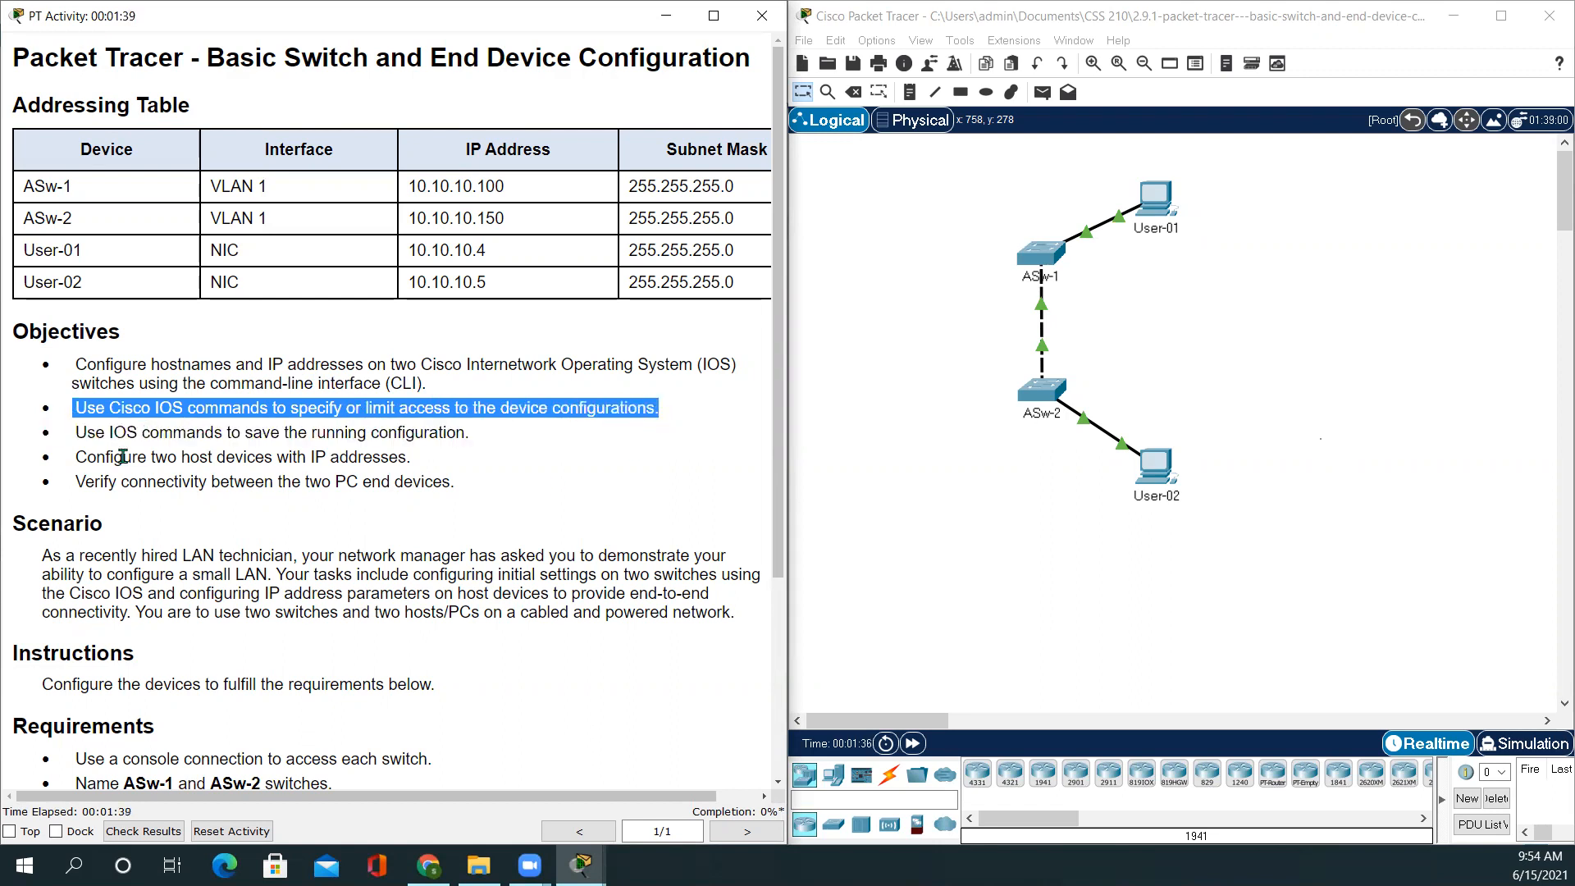
drag(96, 434, 466, 435)
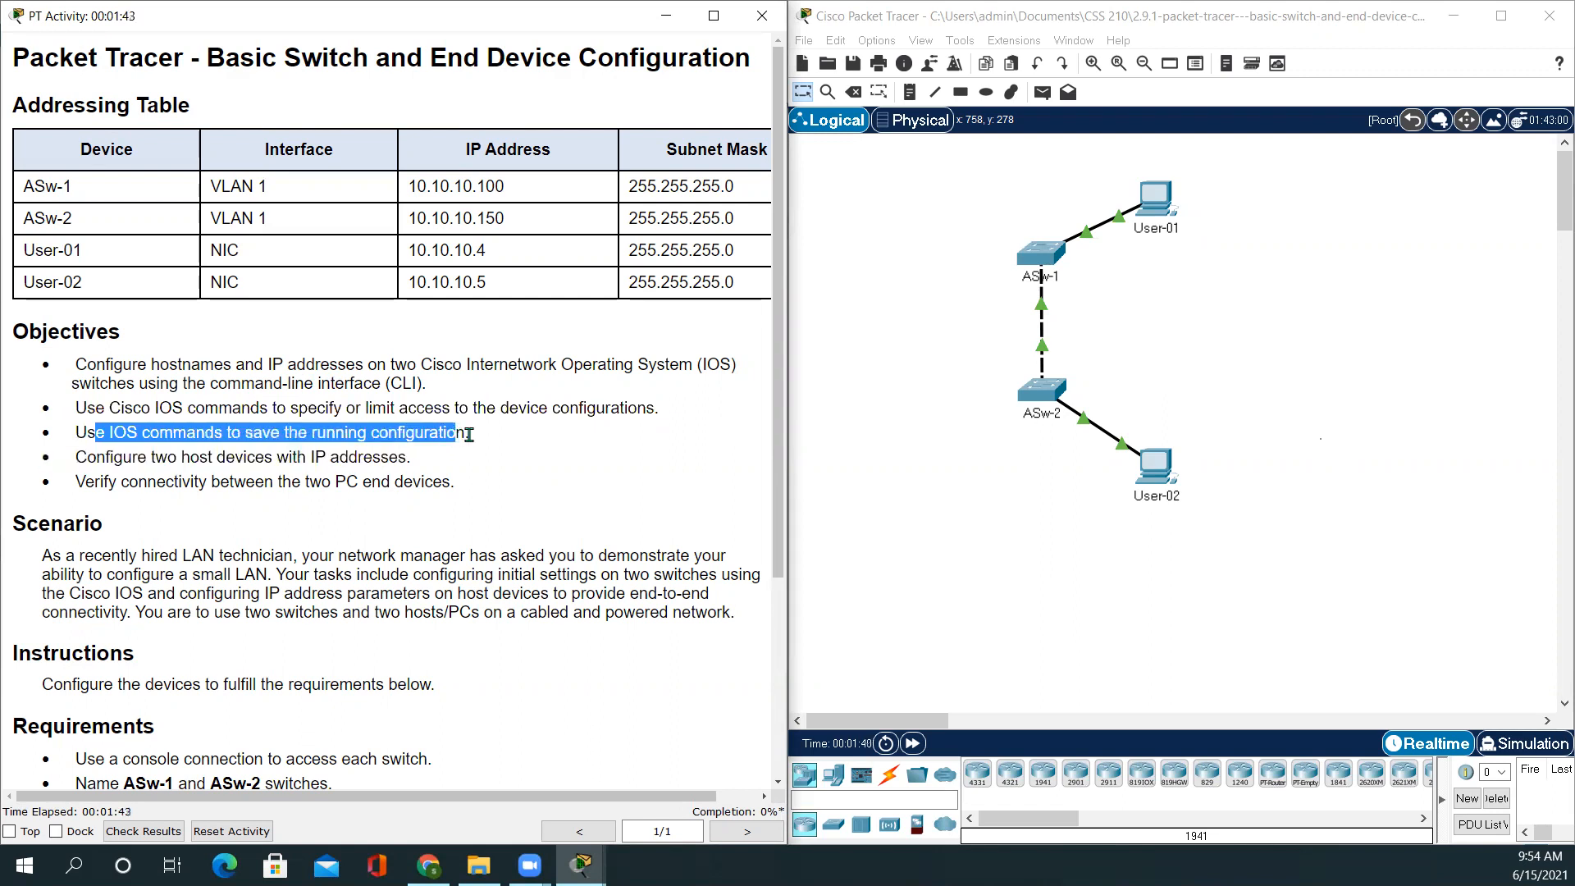
drag(79, 456, 427, 474)
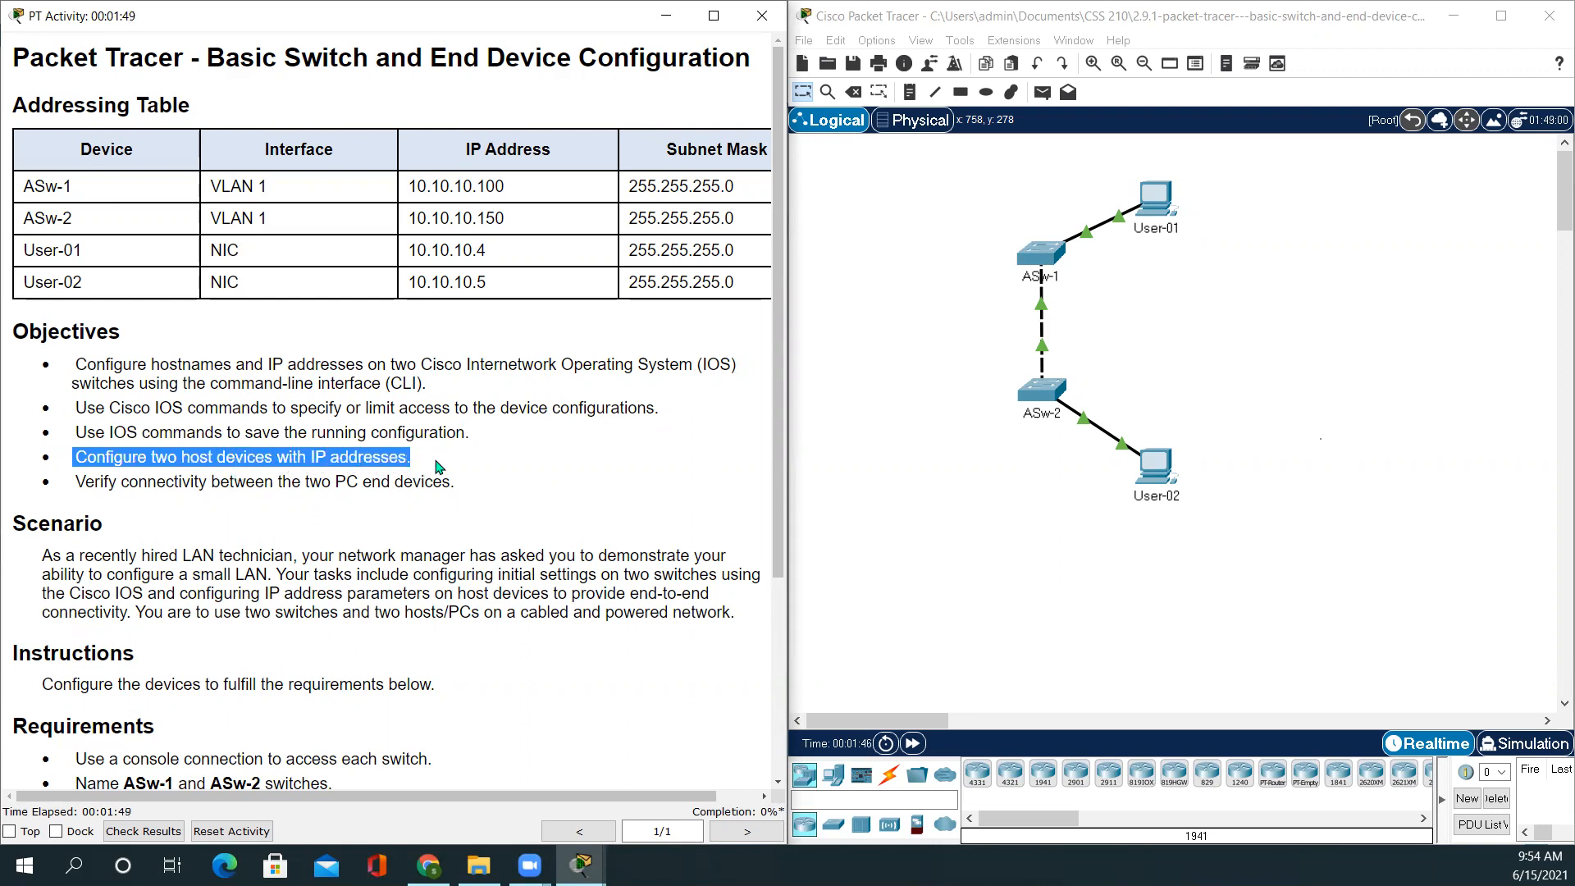
drag(69, 482, 505, 484)
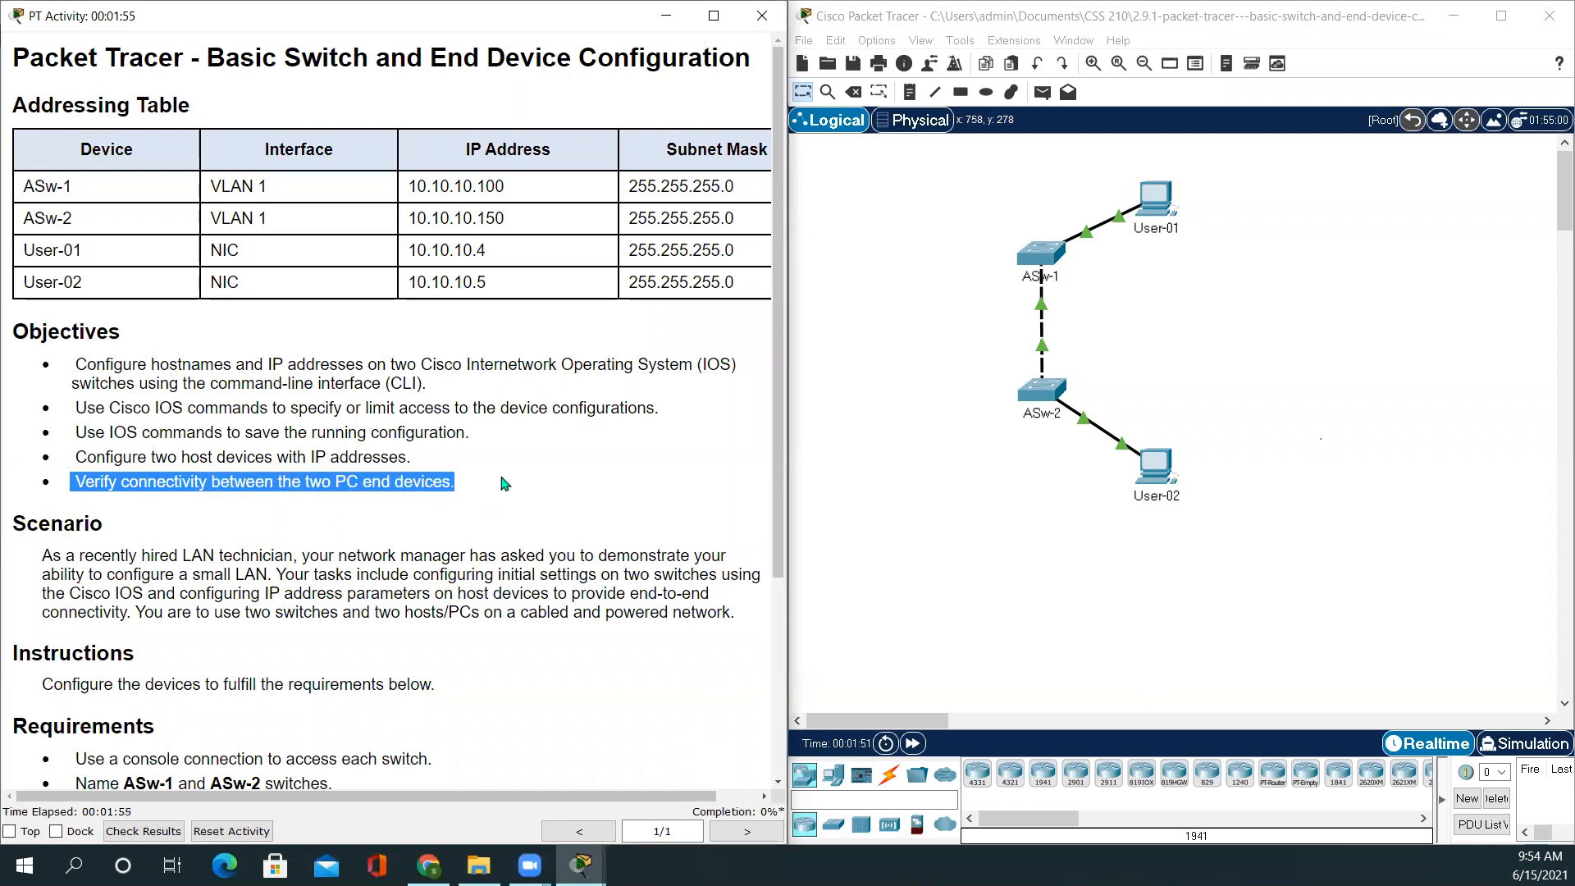
click(476, 496)
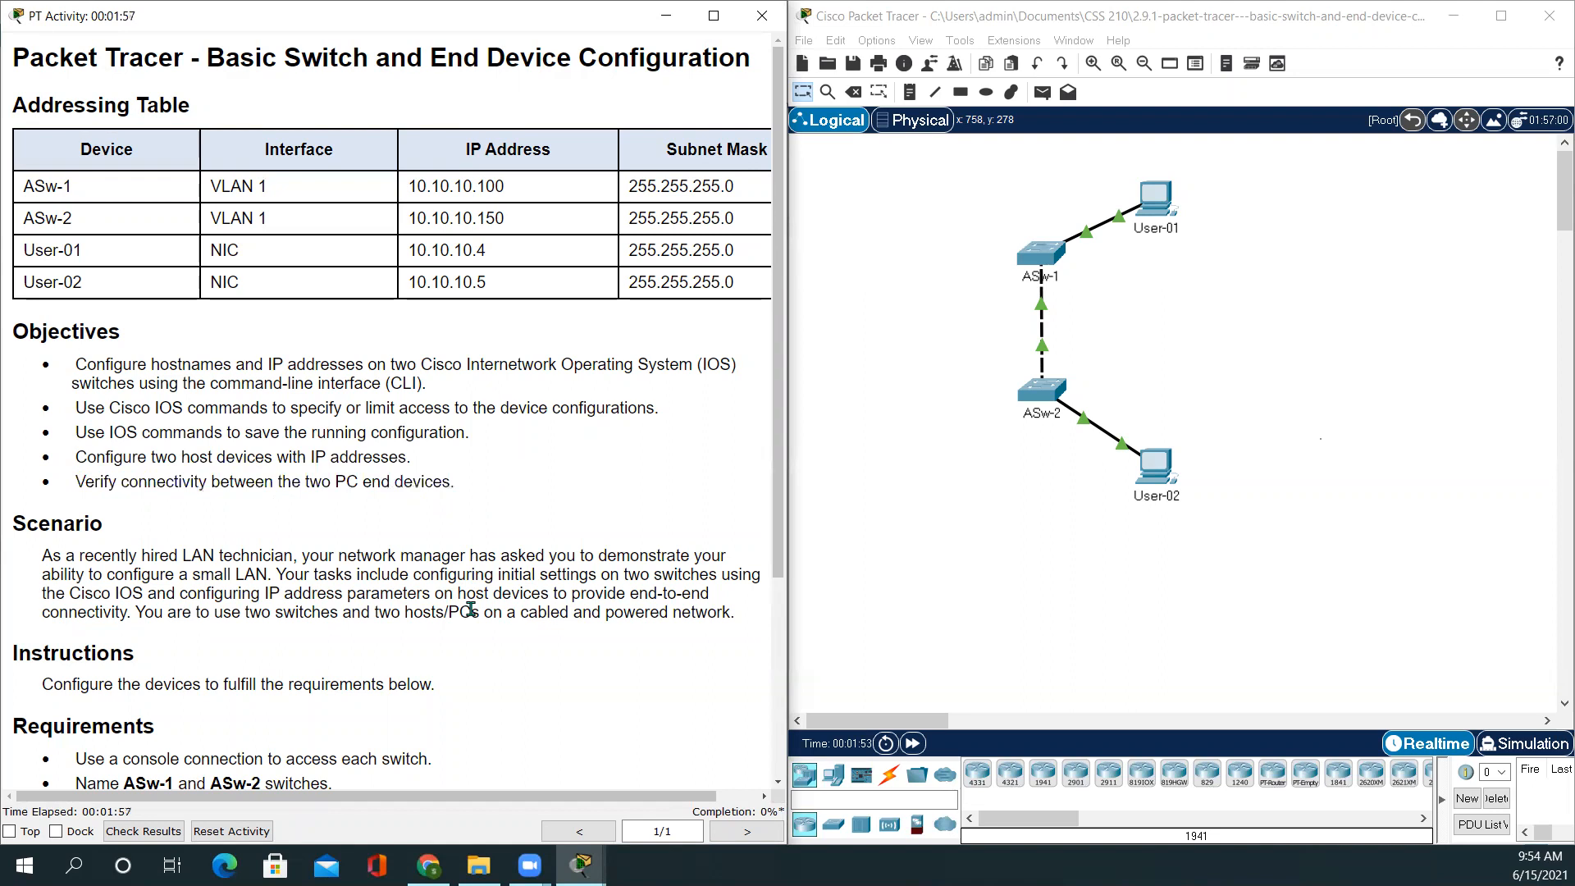
scroll(471, 608, down, 3)
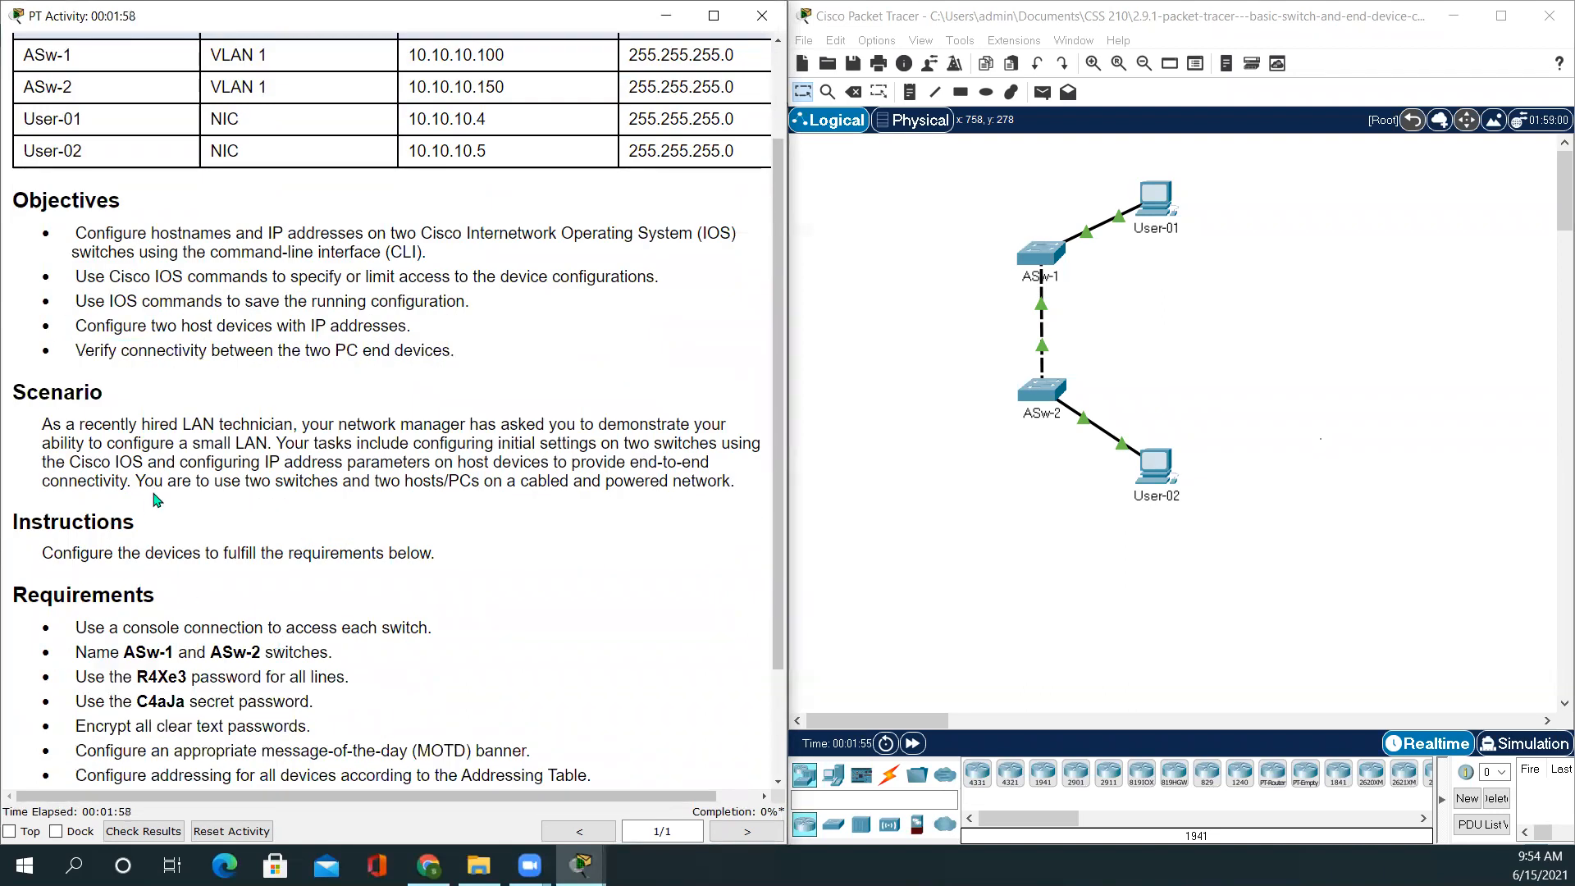
scroll(84, 499, down, 1)
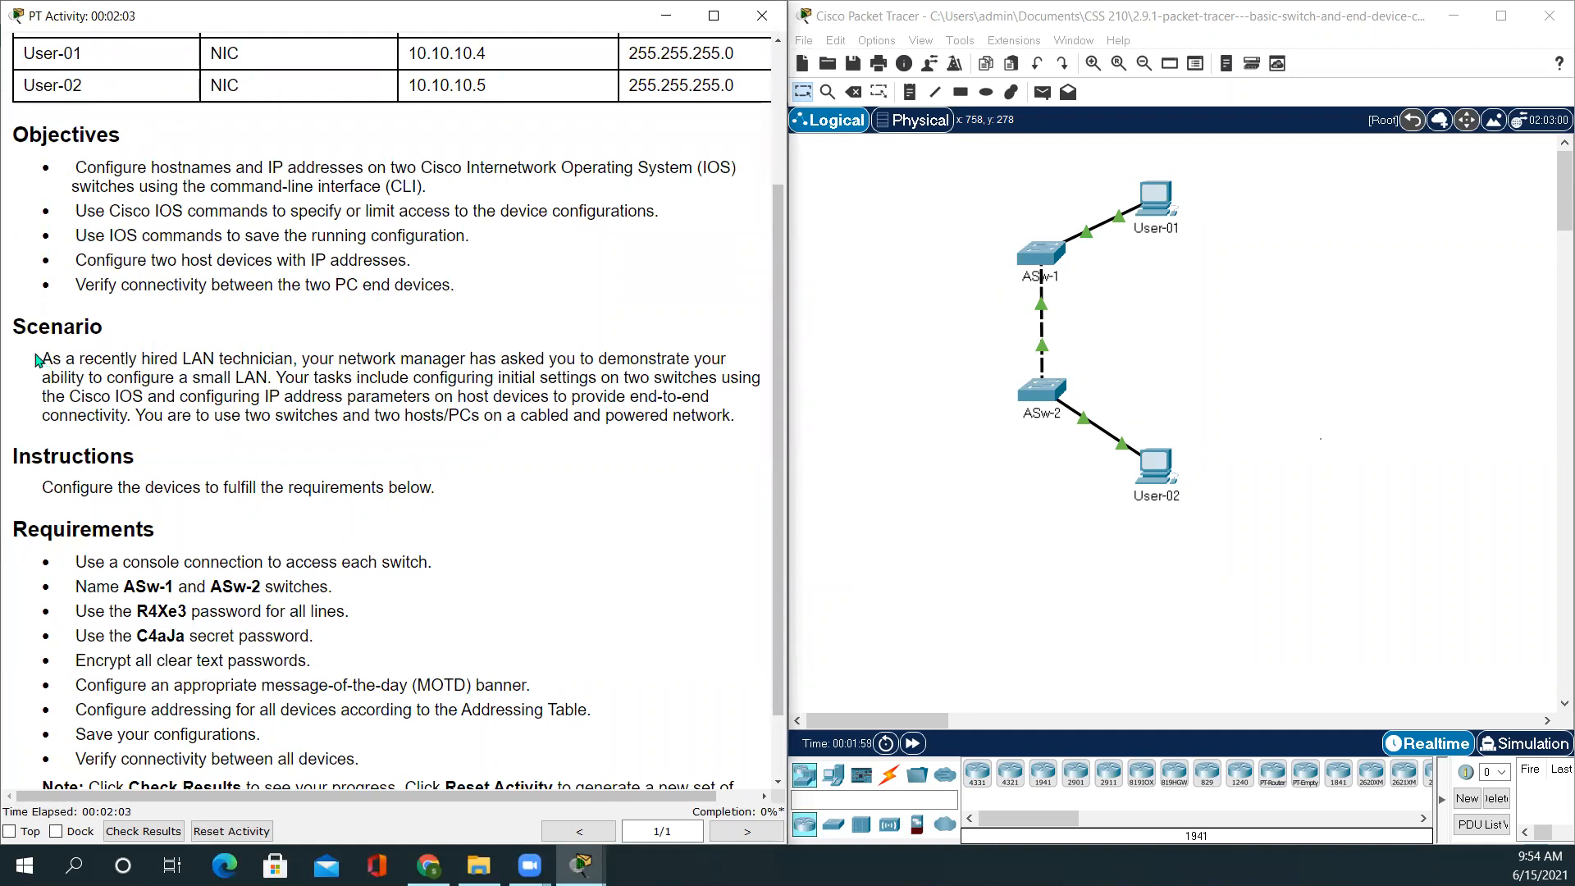
drag(39, 361, 733, 439)
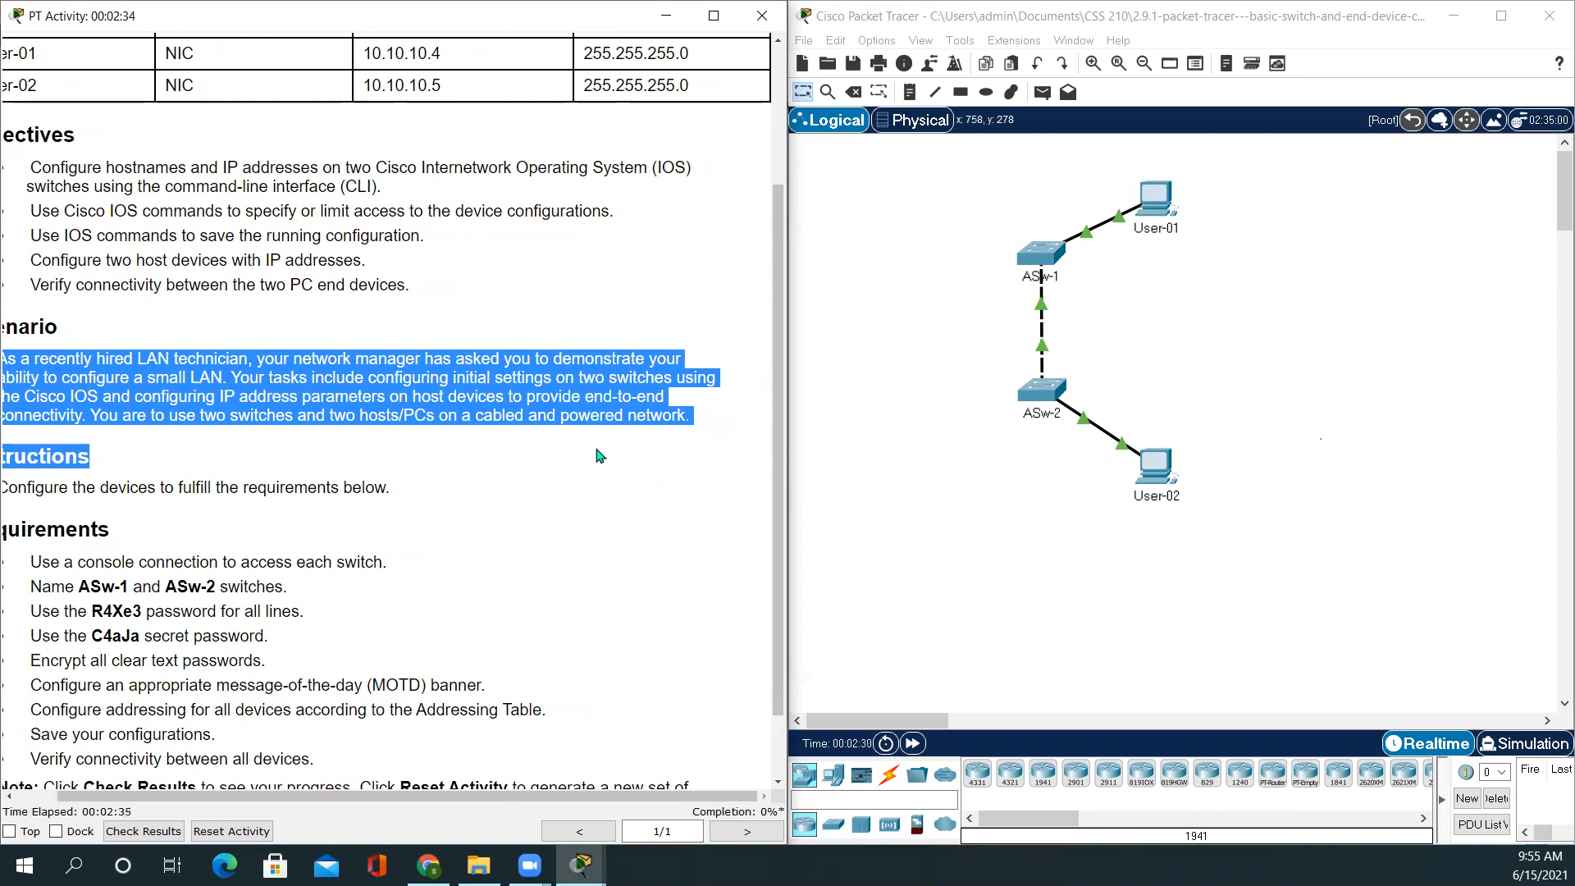
click(433, 539)
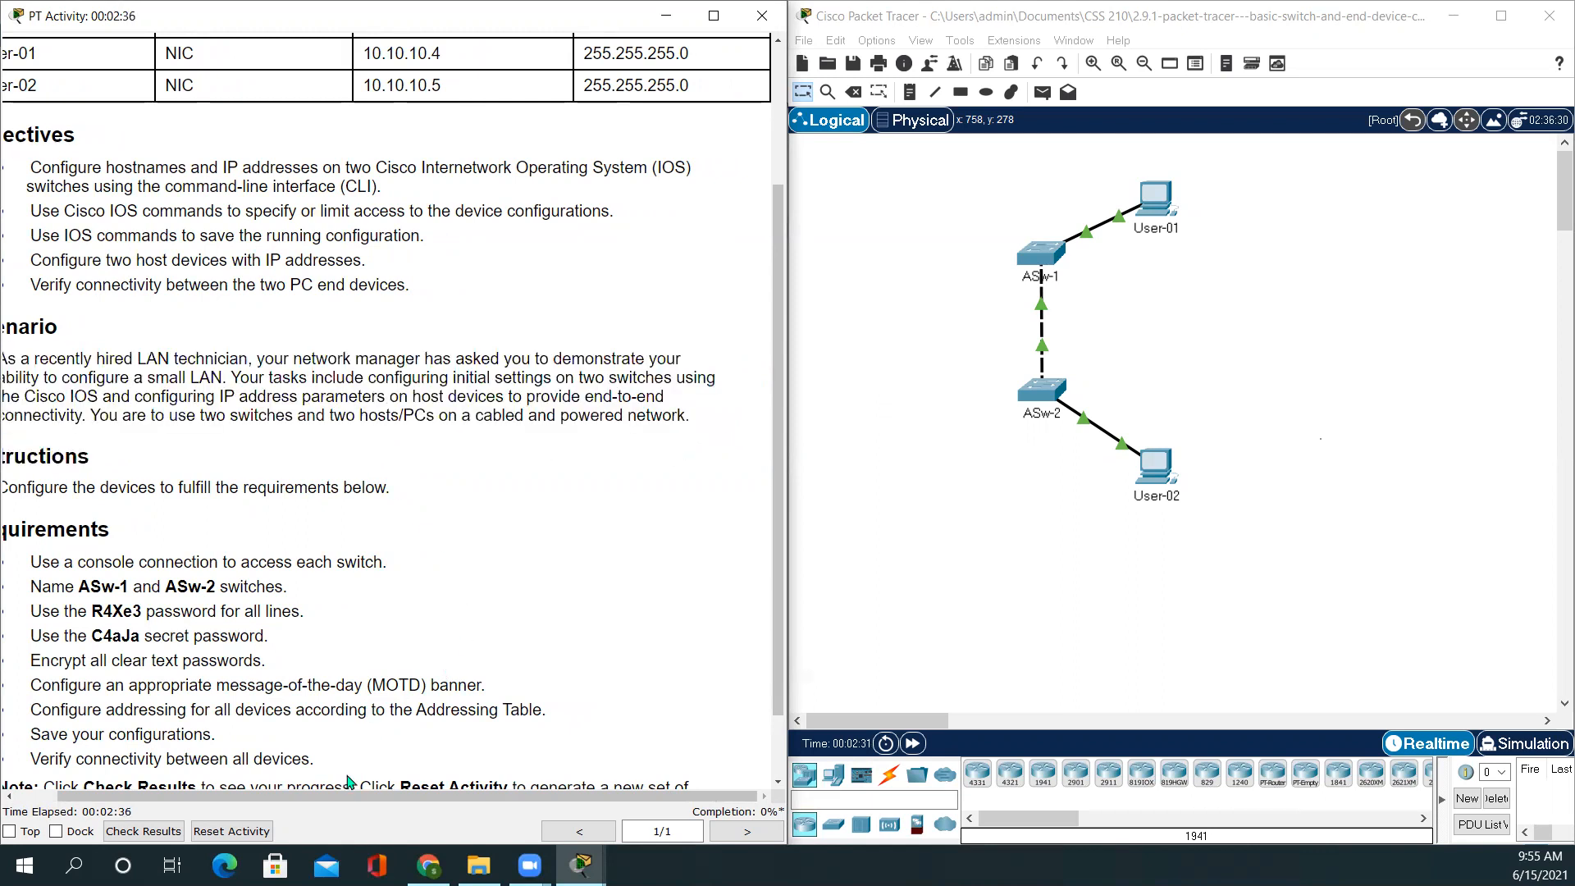
drag(352, 795, 66, 750)
scroll(246, 548, down, 2)
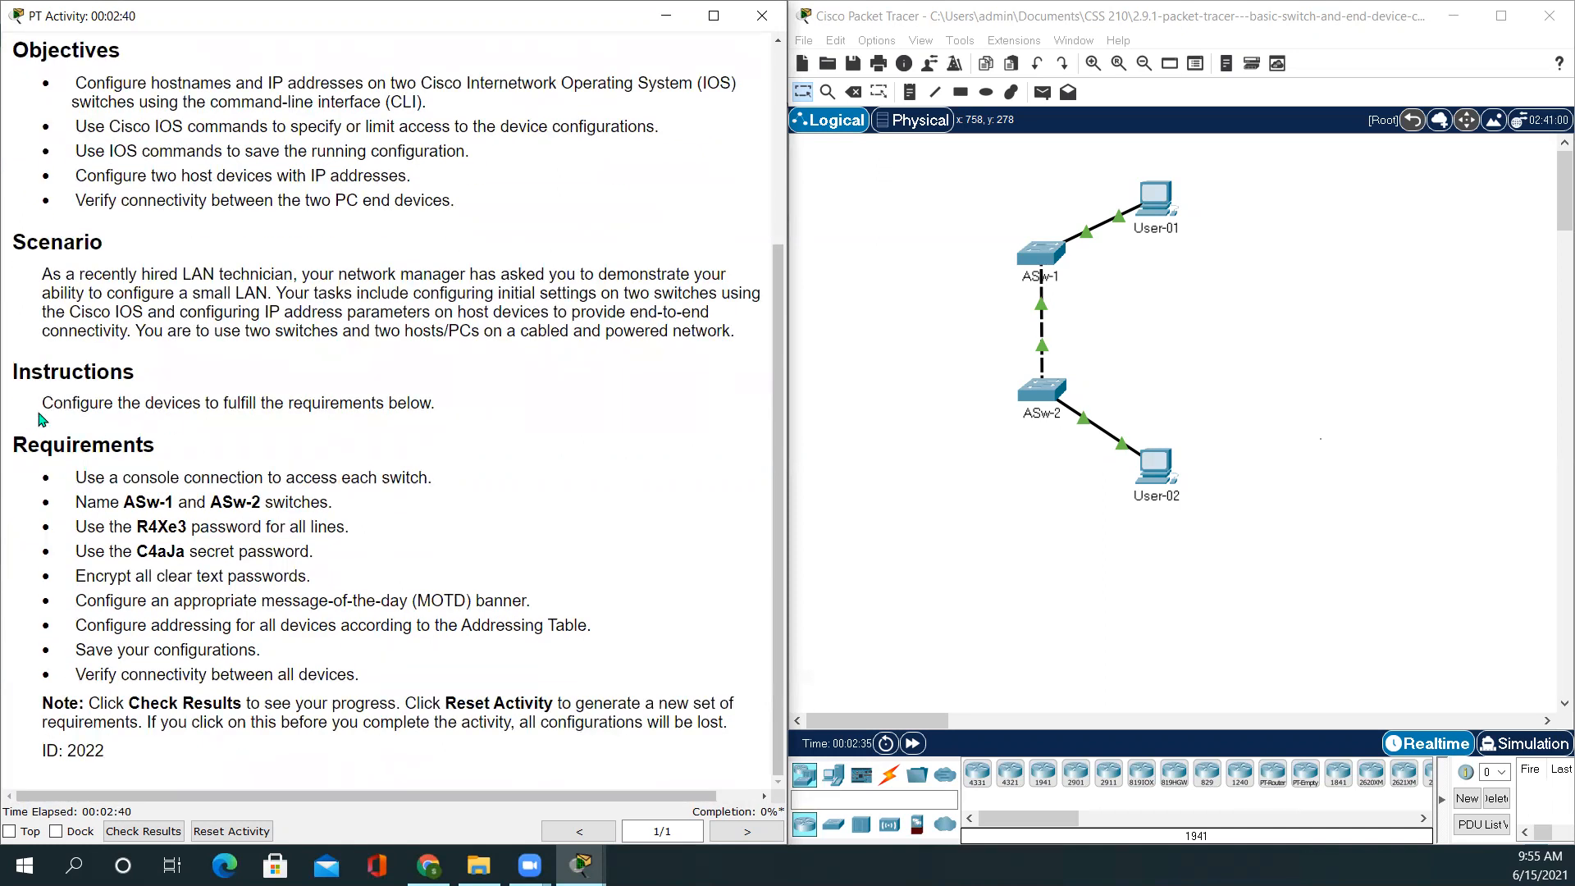
drag(46, 404, 576, 450)
click(578, 452)
drag(60, 476, 426, 672)
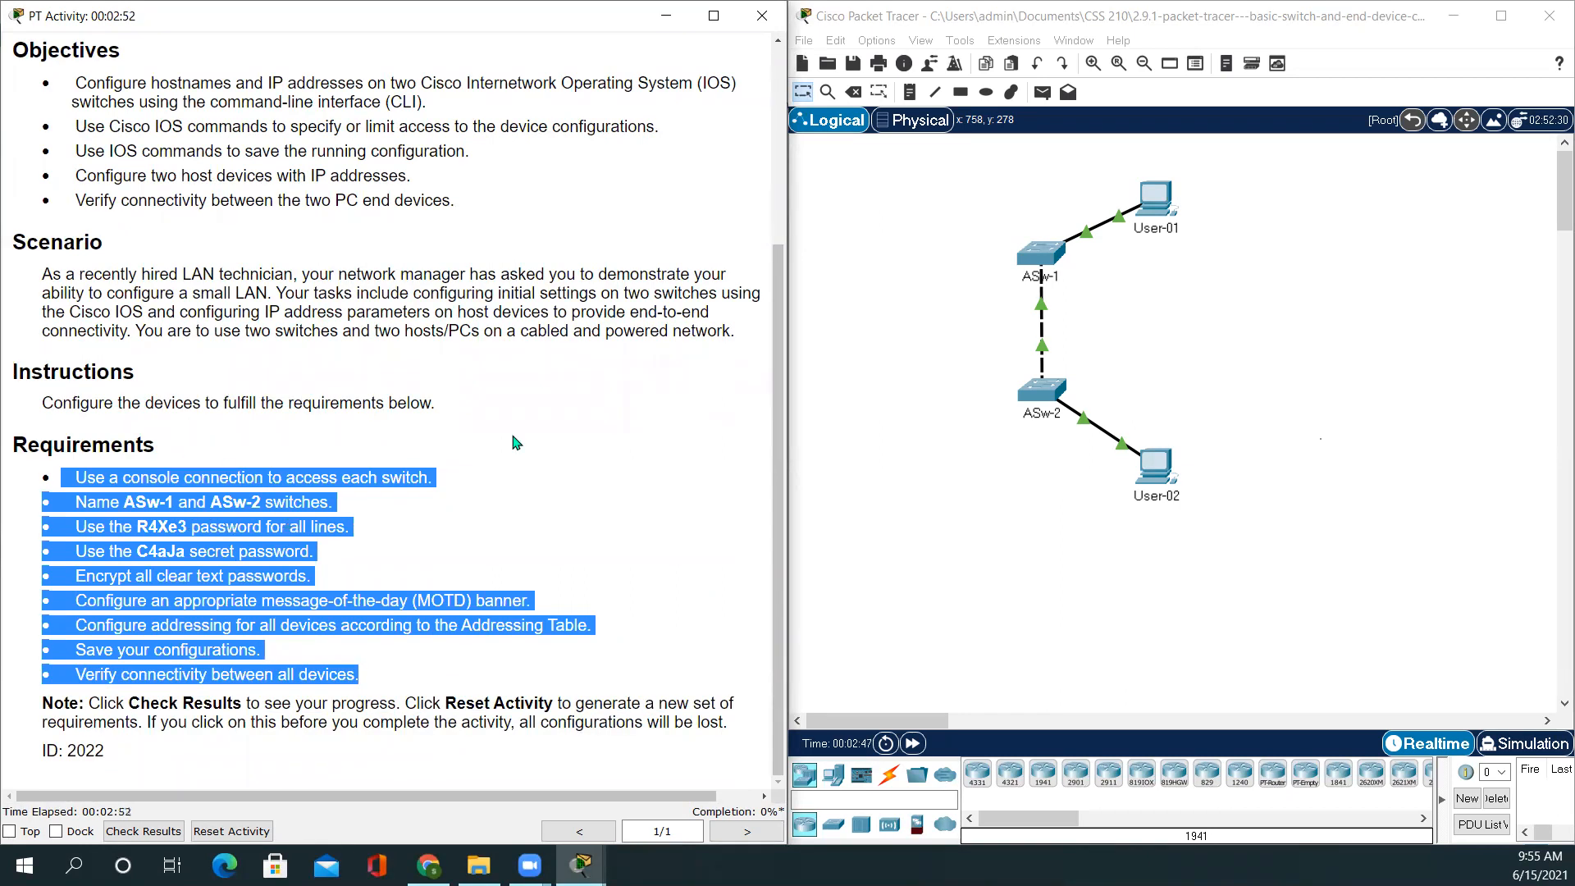
click(924, 393)
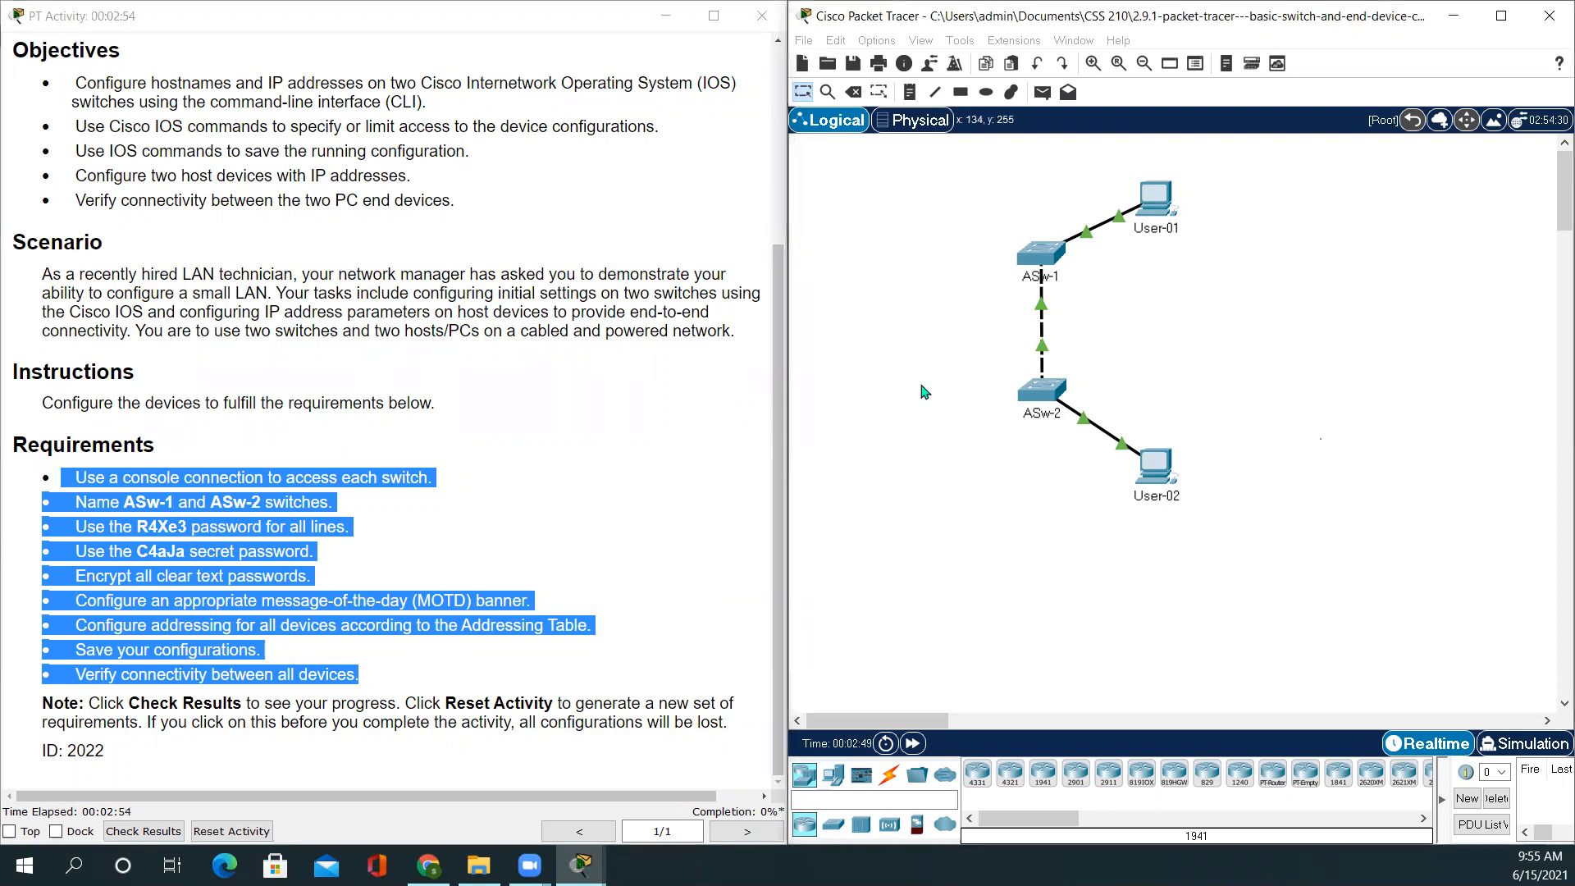
click(496, 546)
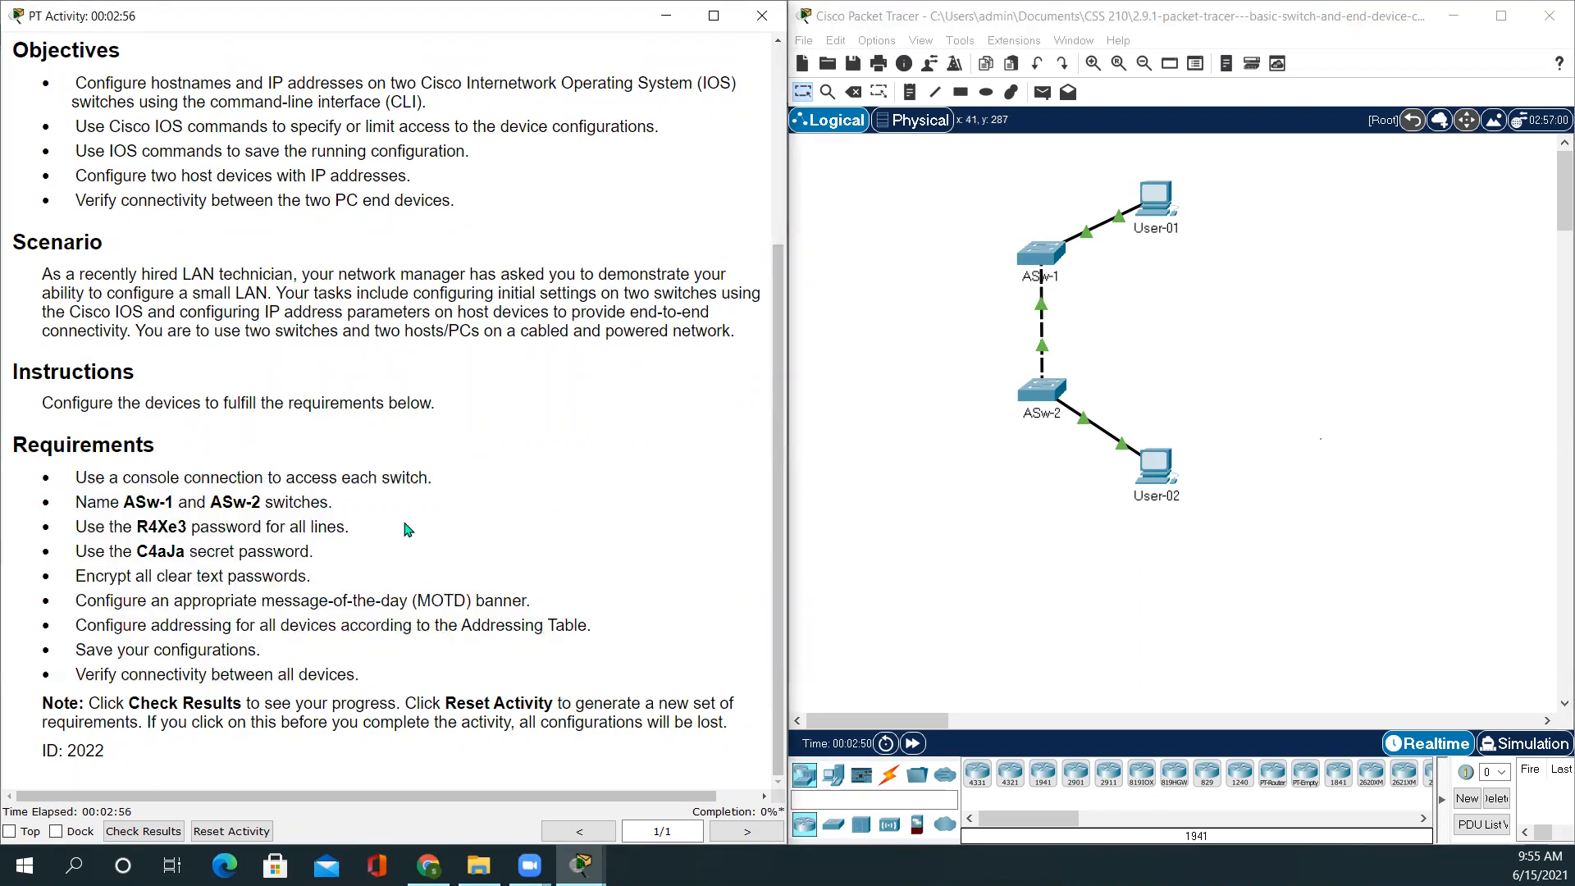
drag(76, 478, 450, 488)
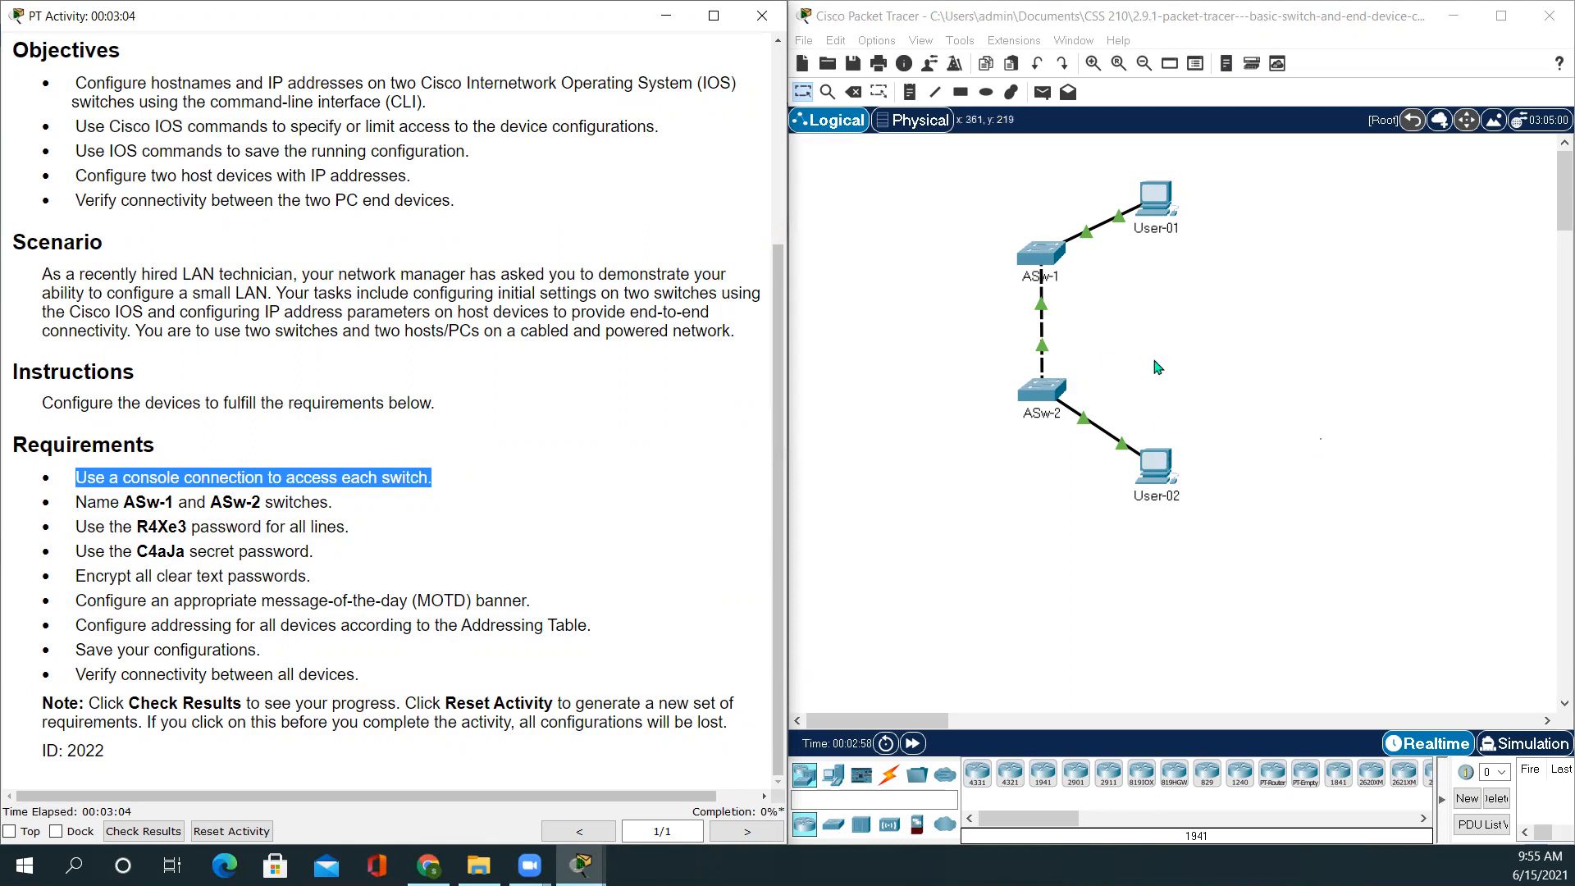
Connect a console cable from ASw-1's Console port to User-01's RS 232 port
scroll(1149, 361, up, 2)
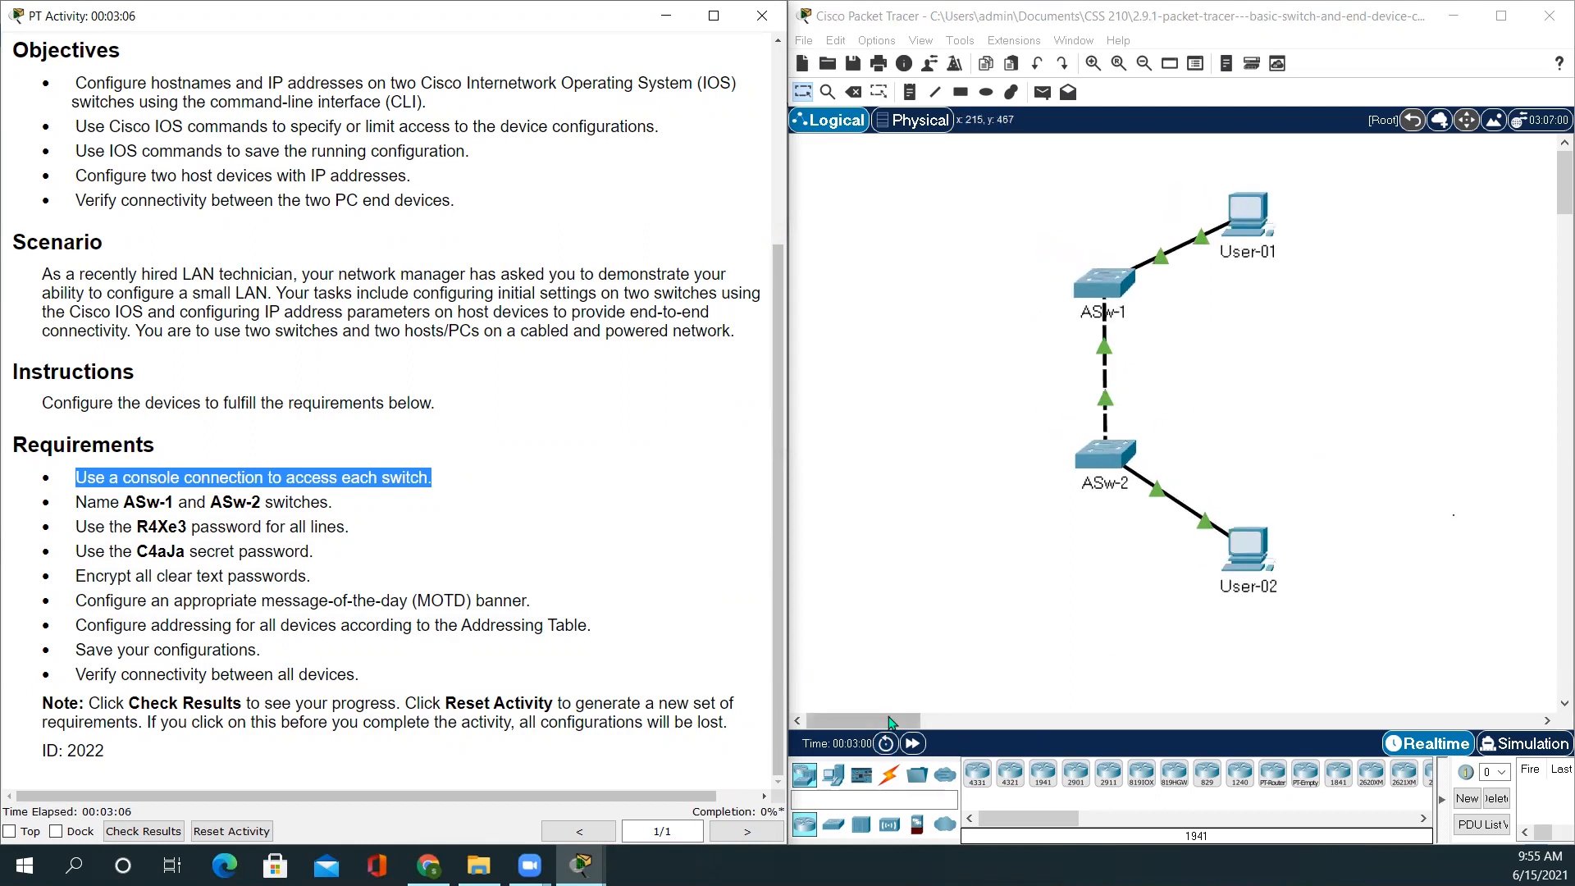
click(825, 722)
drag(826, 722, 848, 722)
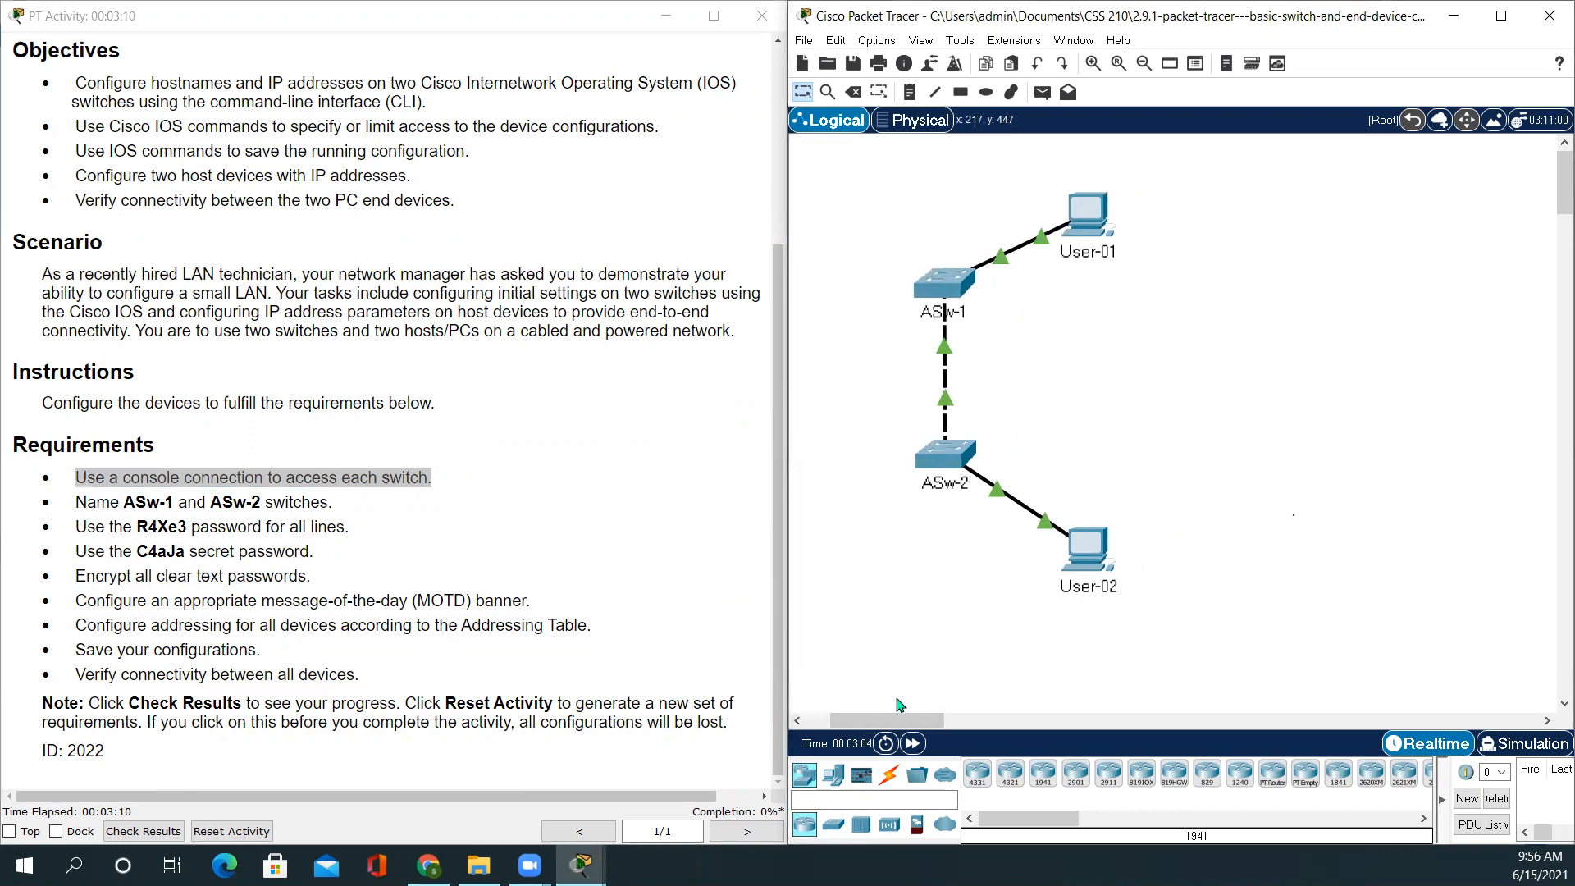
click(888, 774)
click(1010, 774)
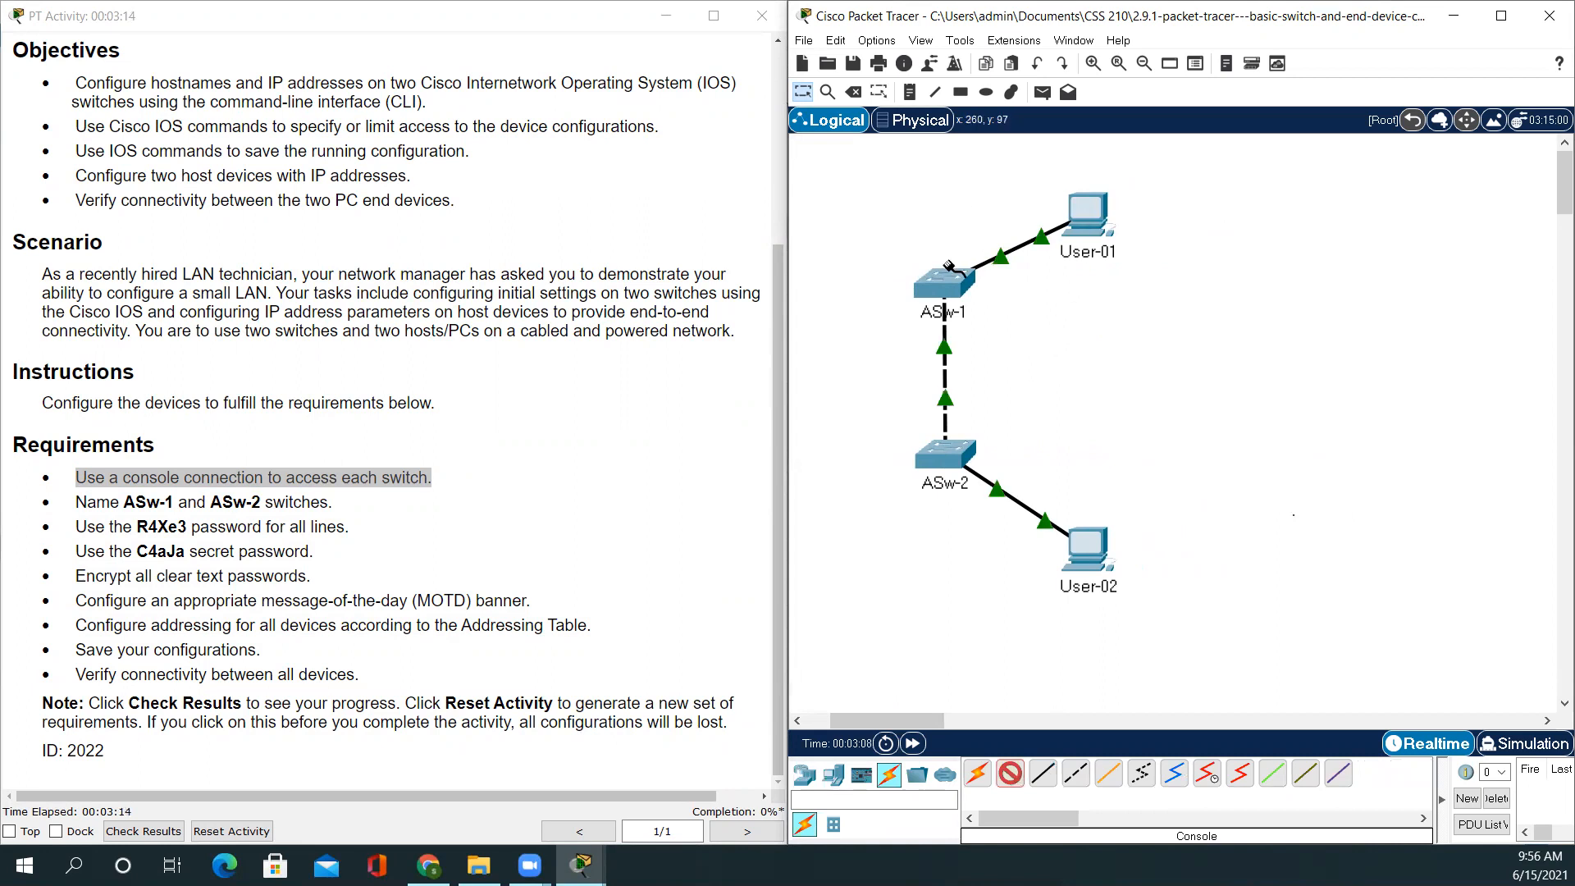
click(952, 281)
click(1011, 292)
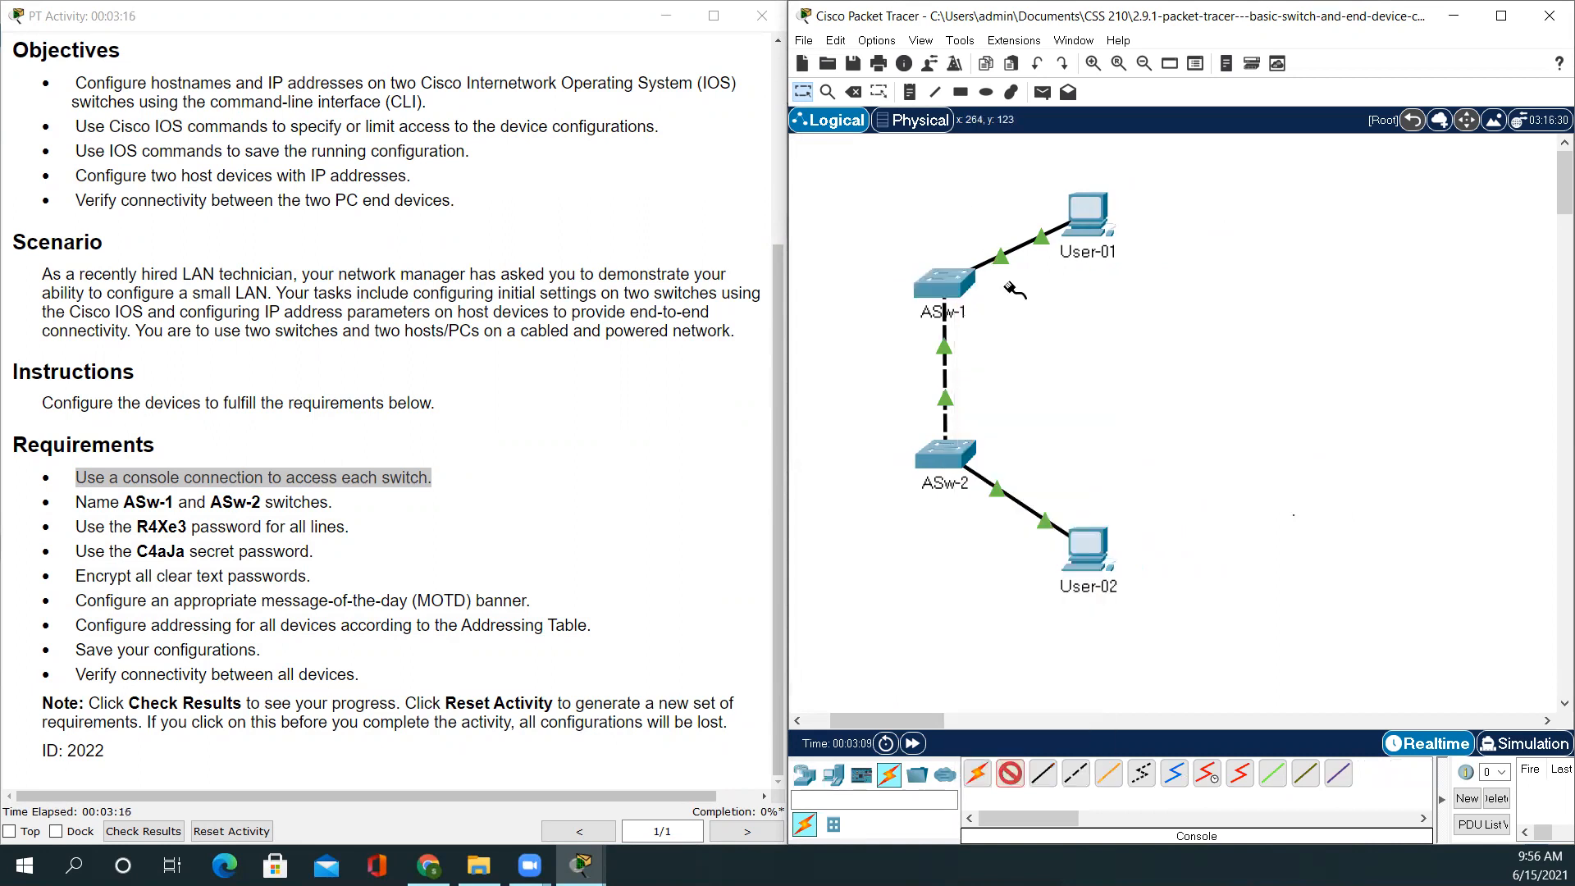
click(1087, 215)
click(1112, 226)
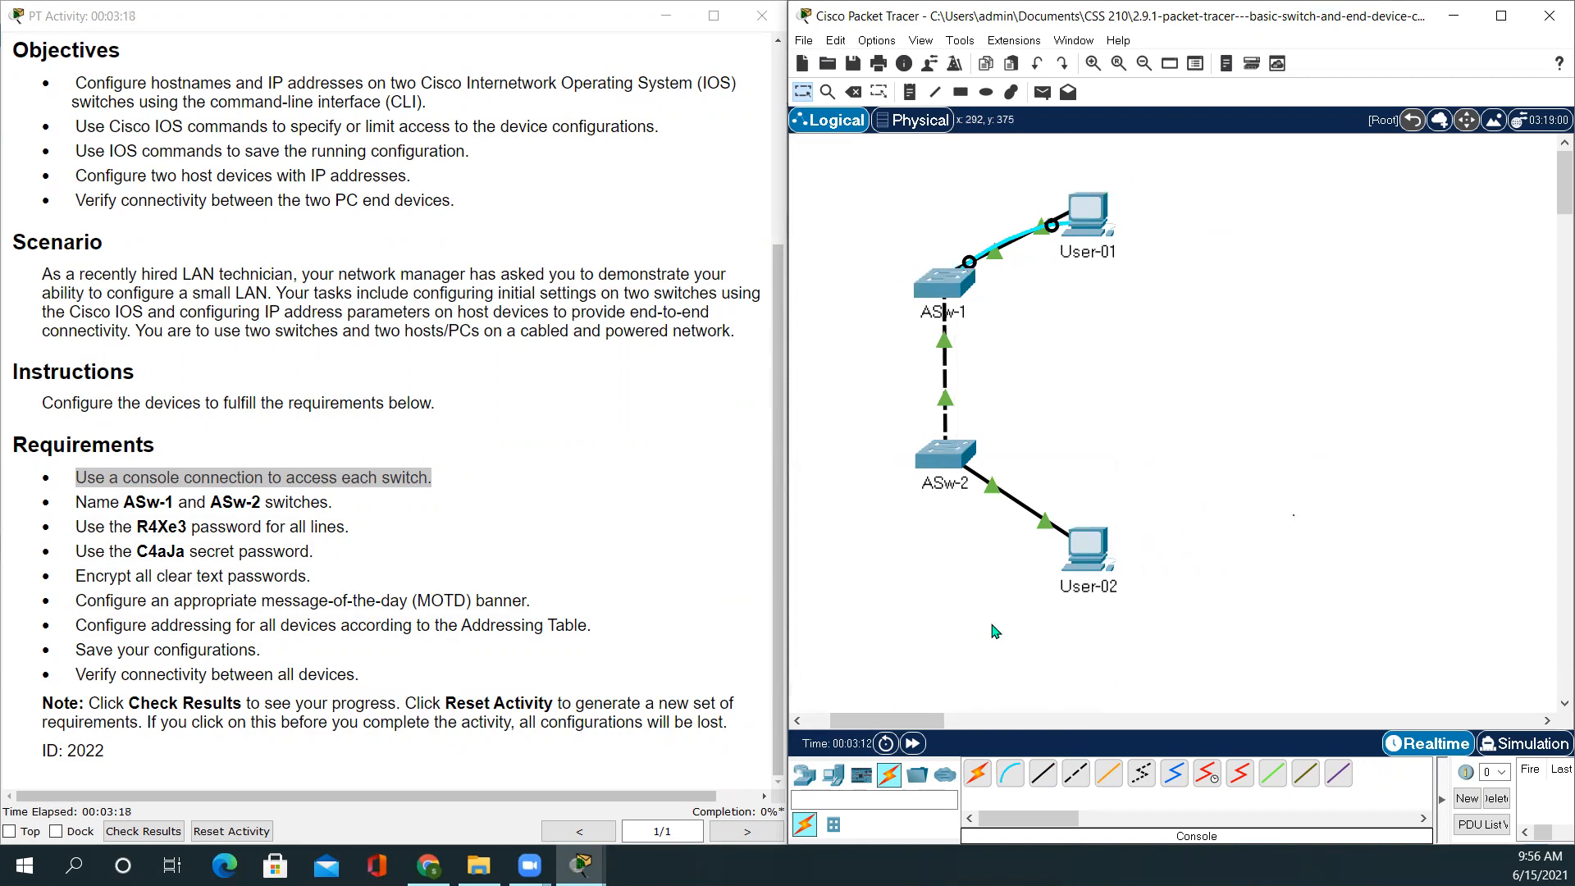
Cable ASw-2's Console port to User-02's RS 232 port, then highlight the switch naming requirement
click(950, 455)
click(1045, 20)
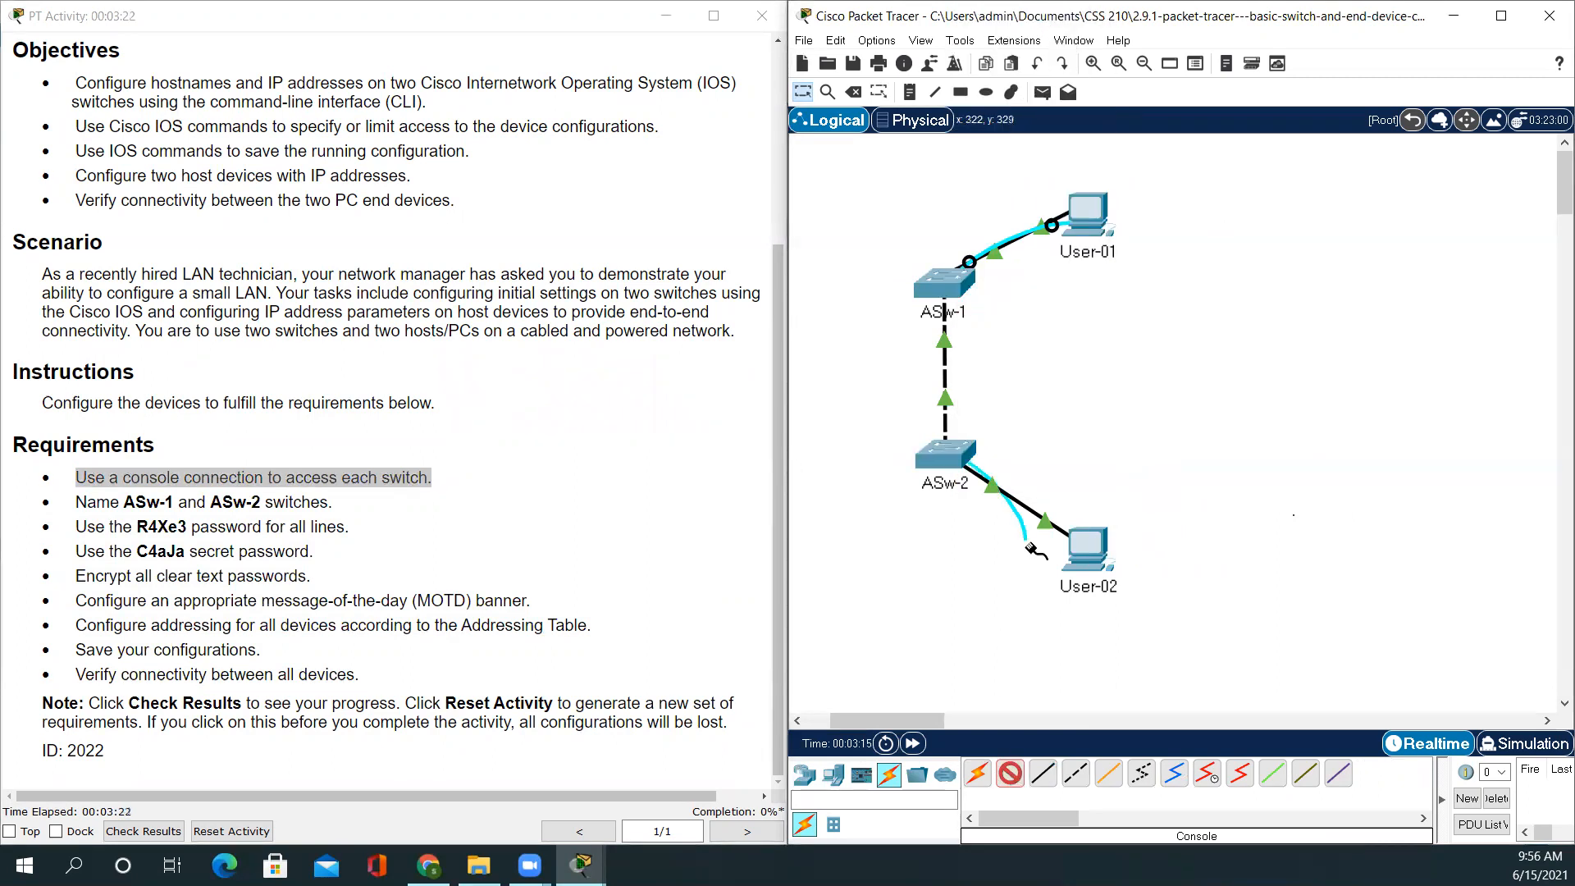
click(1098, 535)
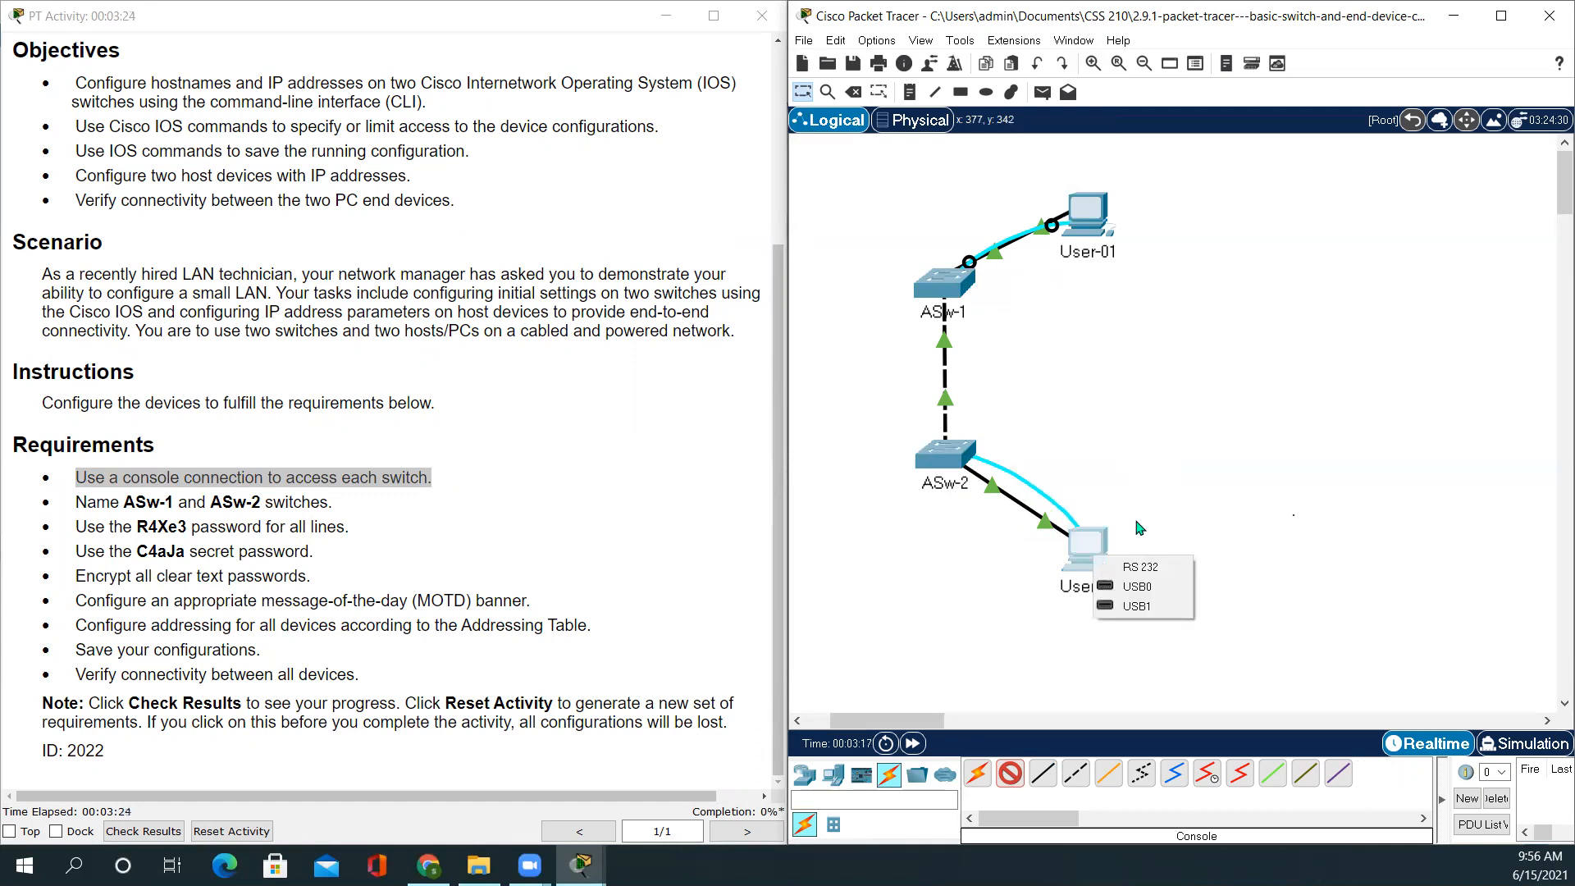
click(1141, 567)
click(490, 558)
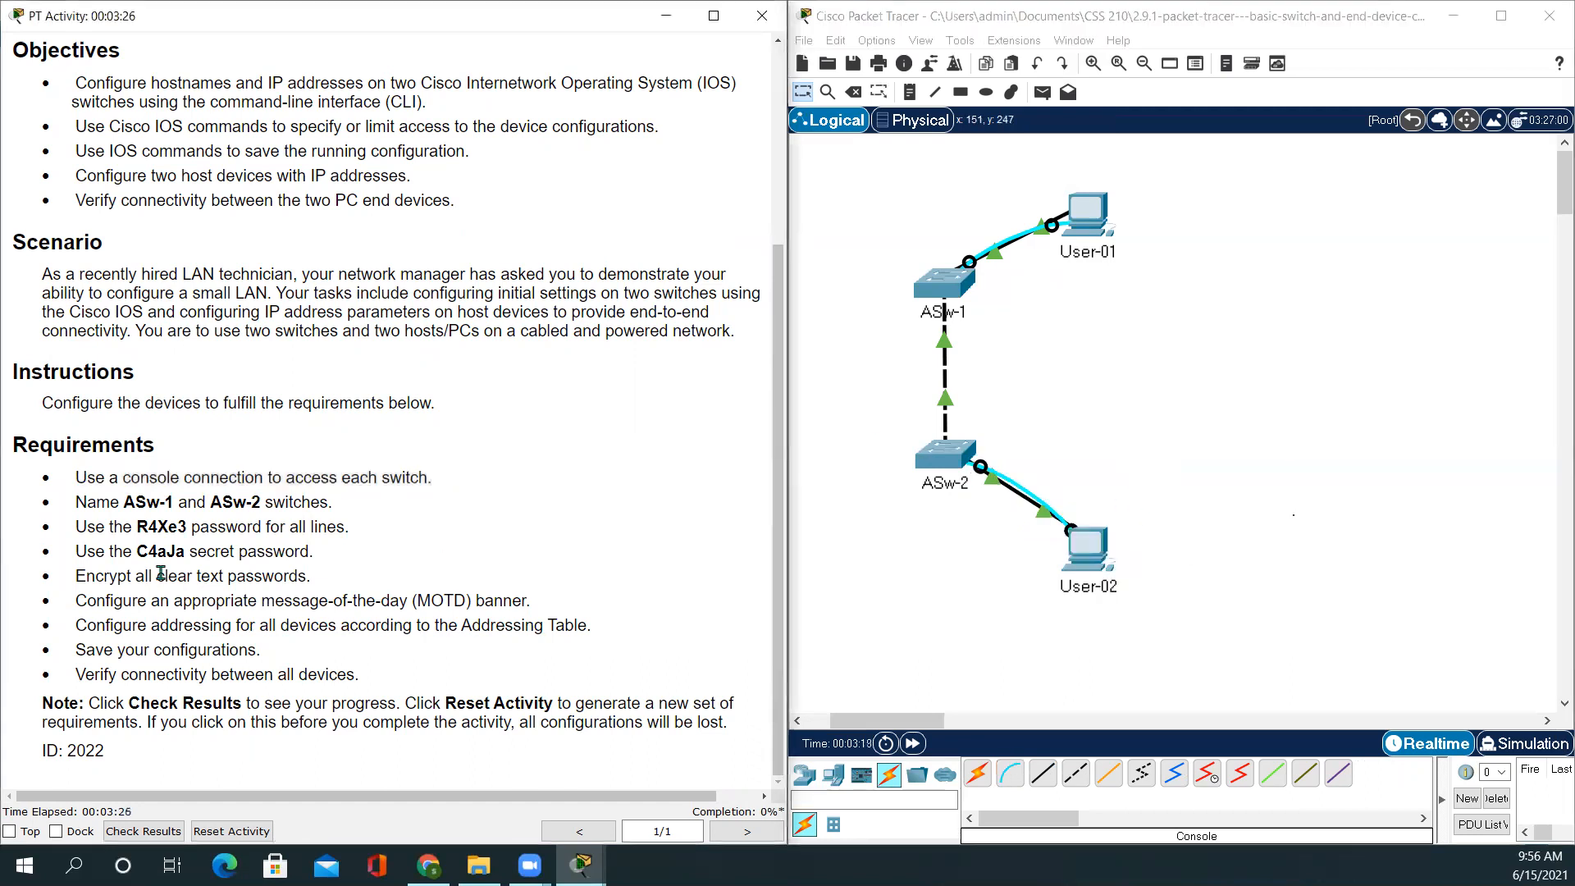
drag(75, 503, 336, 515)
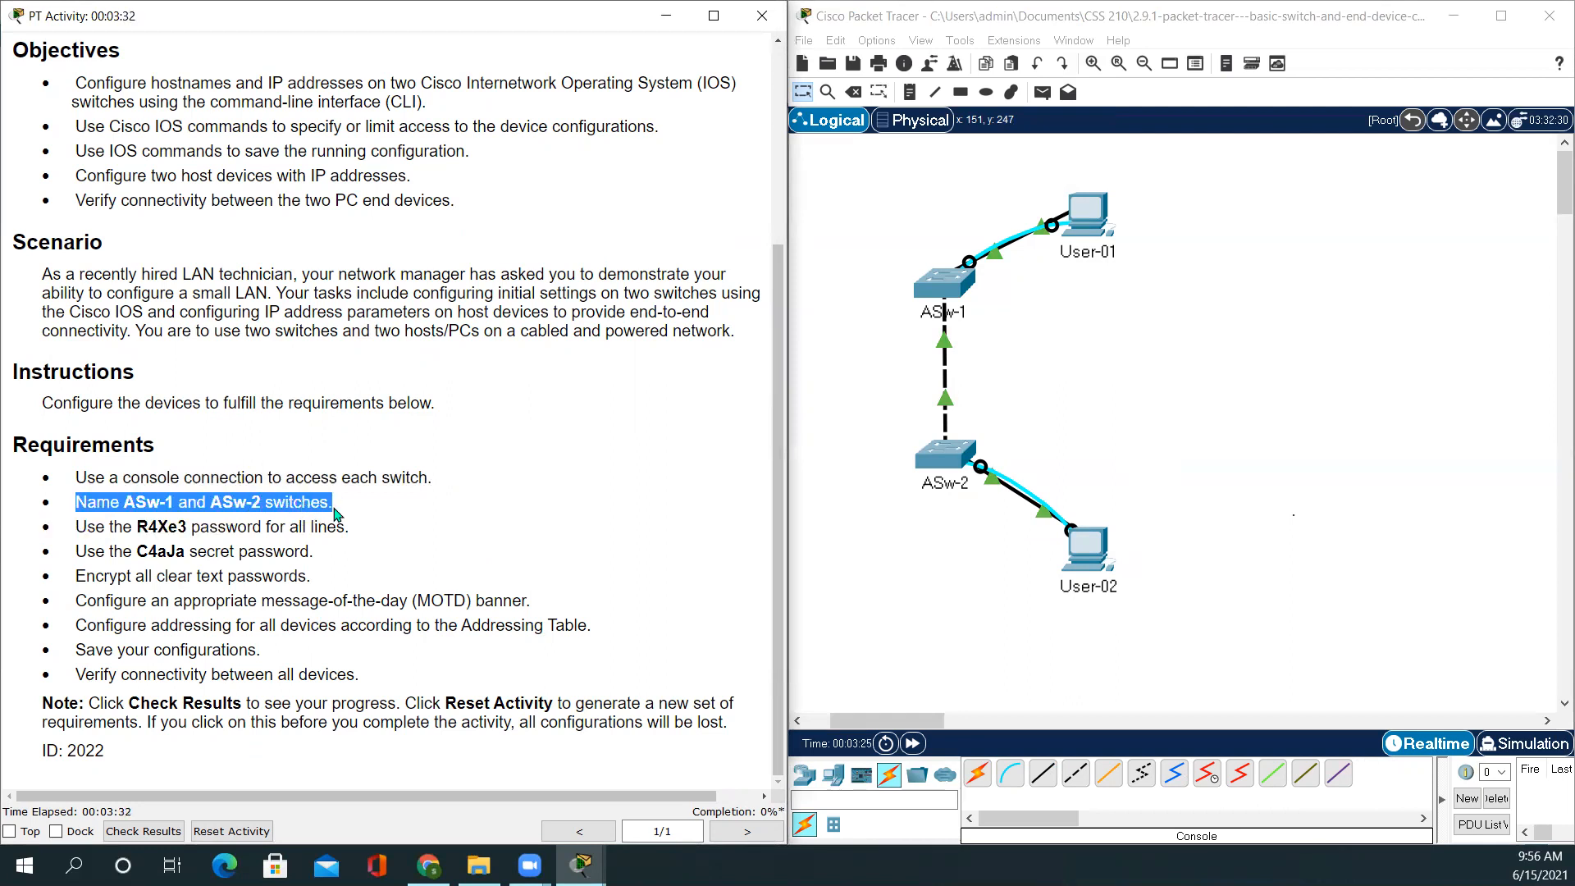
Open User-01's Desktop Terminal with default 9600-baud settings and wake ASw-1's console prompt
click(446, 550)
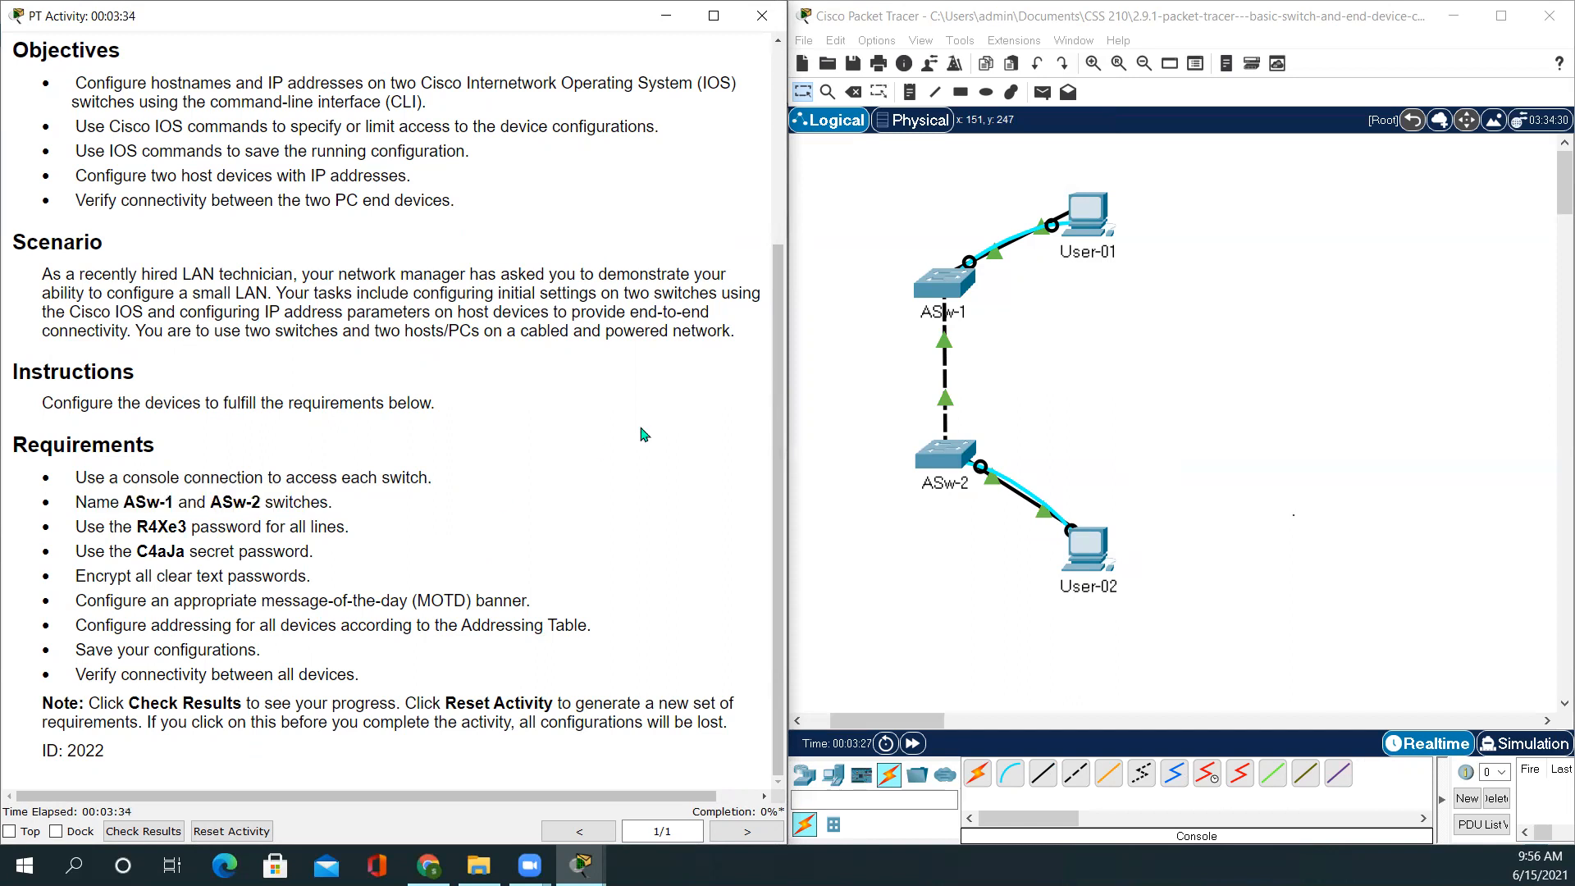
double_click(953, 278)
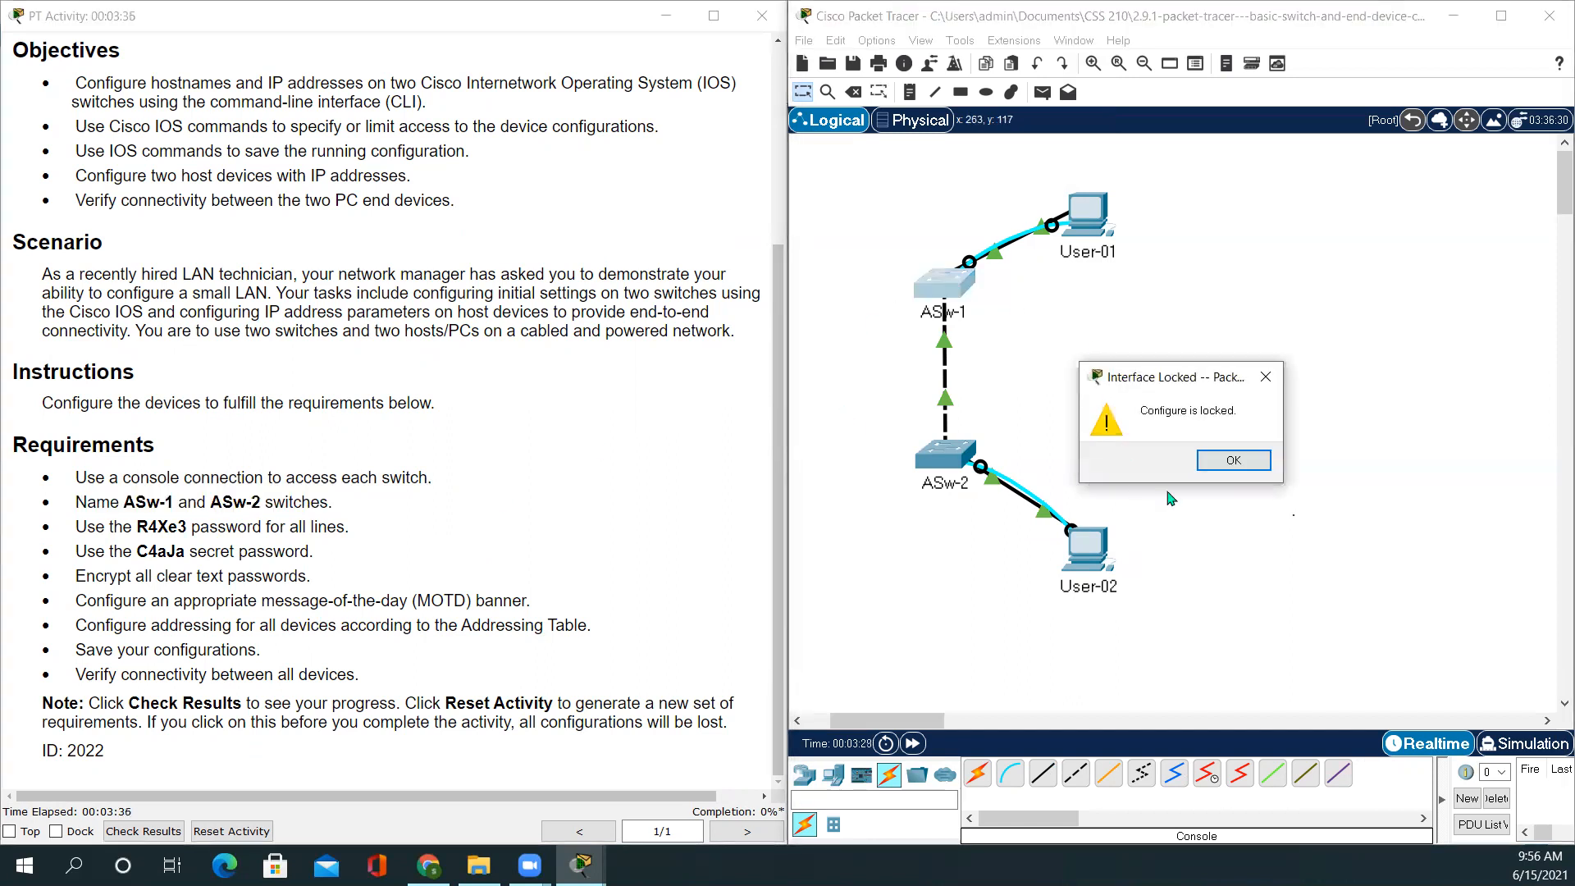
click(1231, 461)
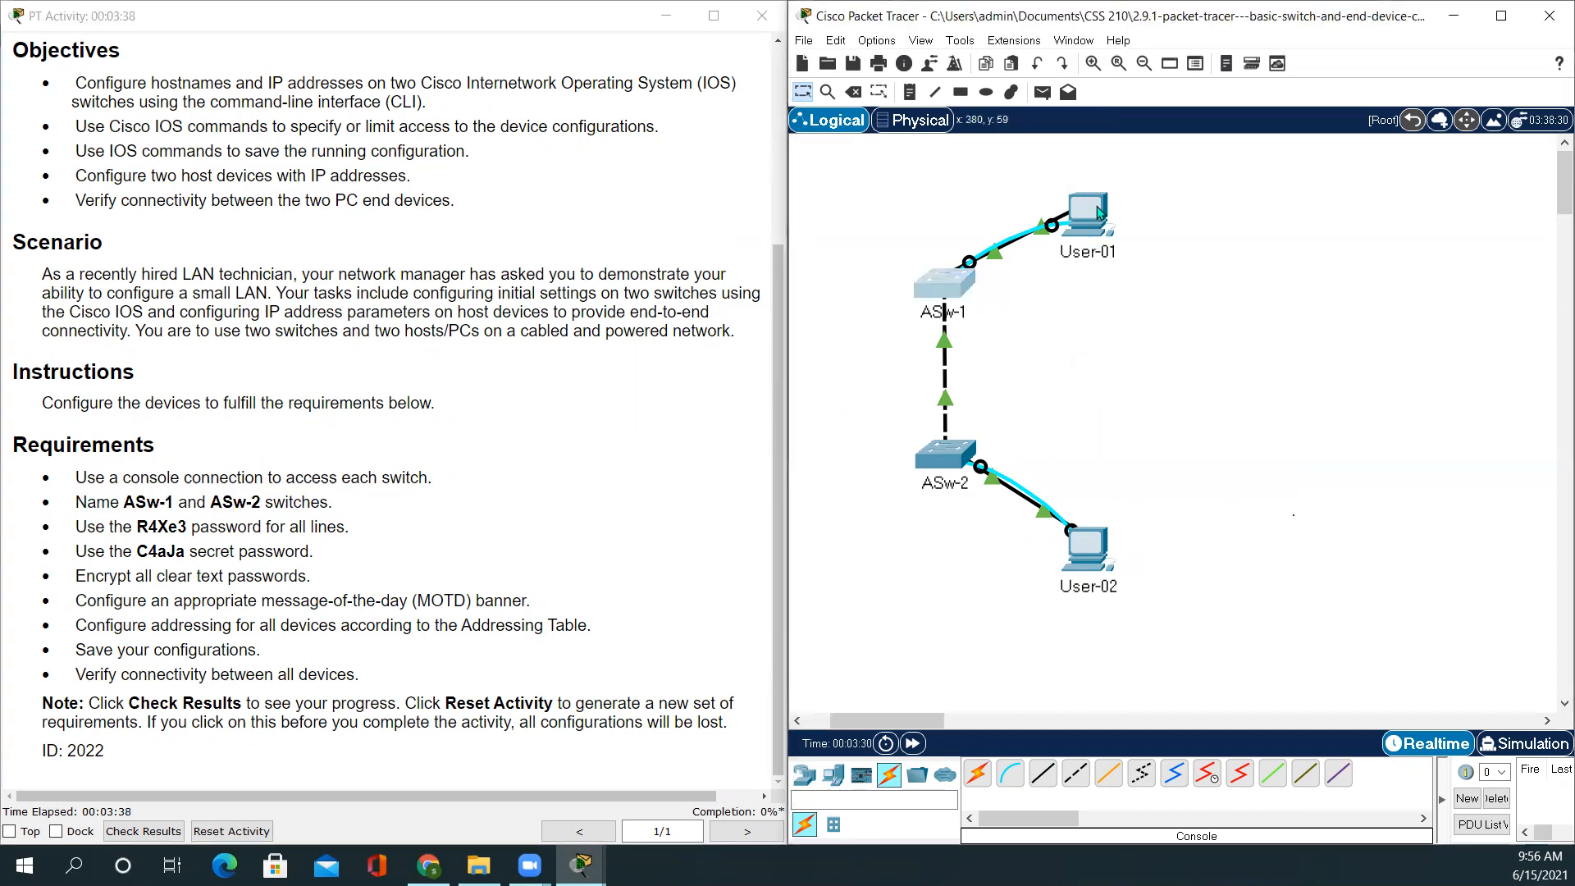
double_click(1098, 210)
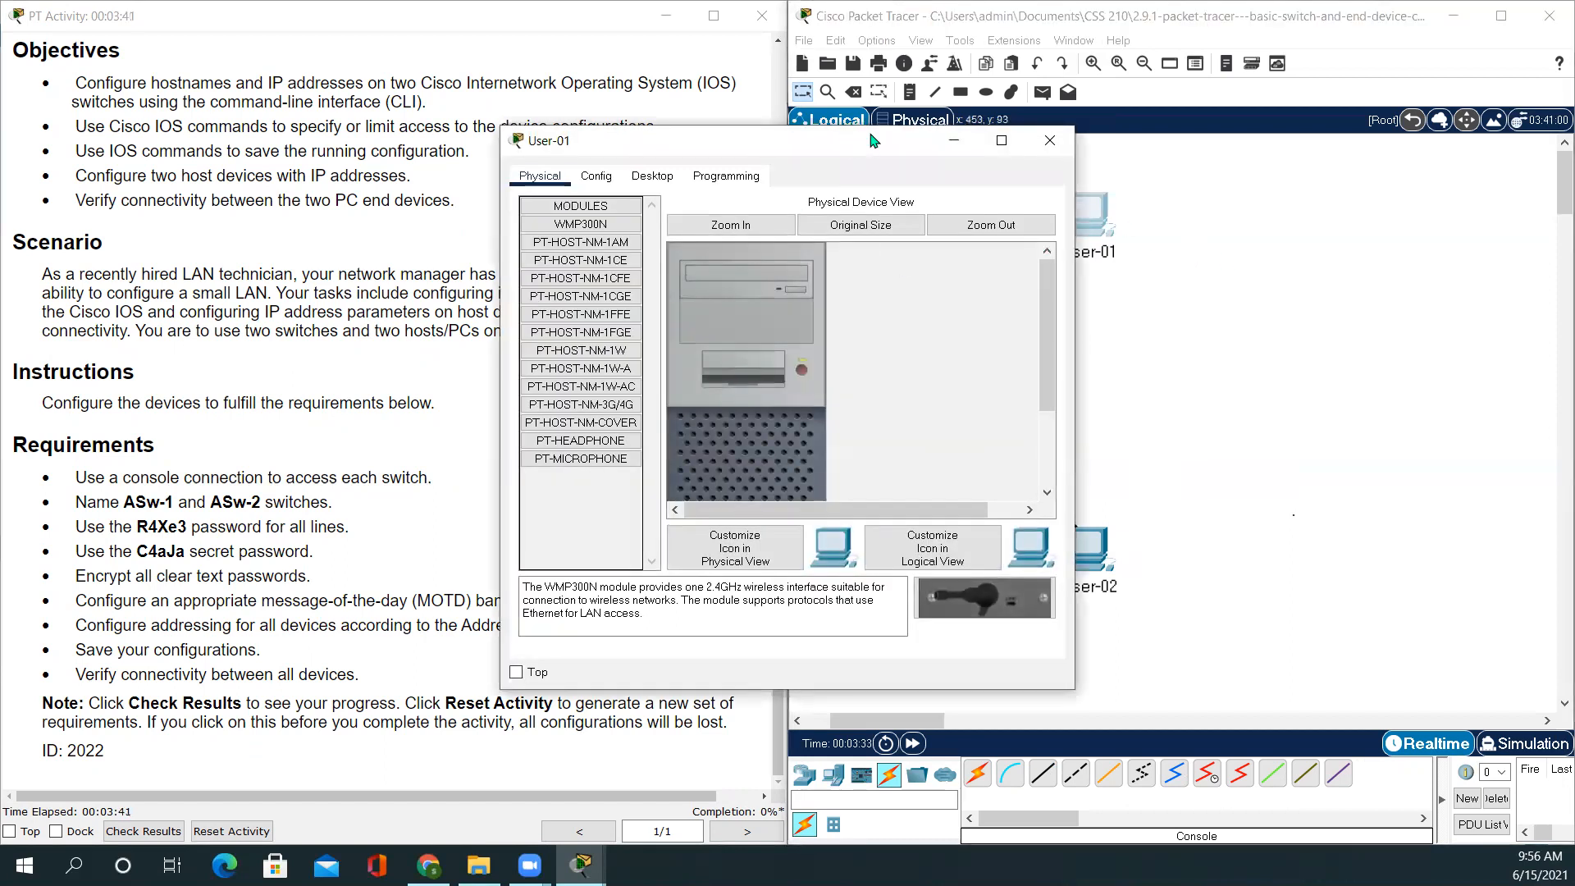
drag(872, 141, 1190, 145)
click(971, 182)
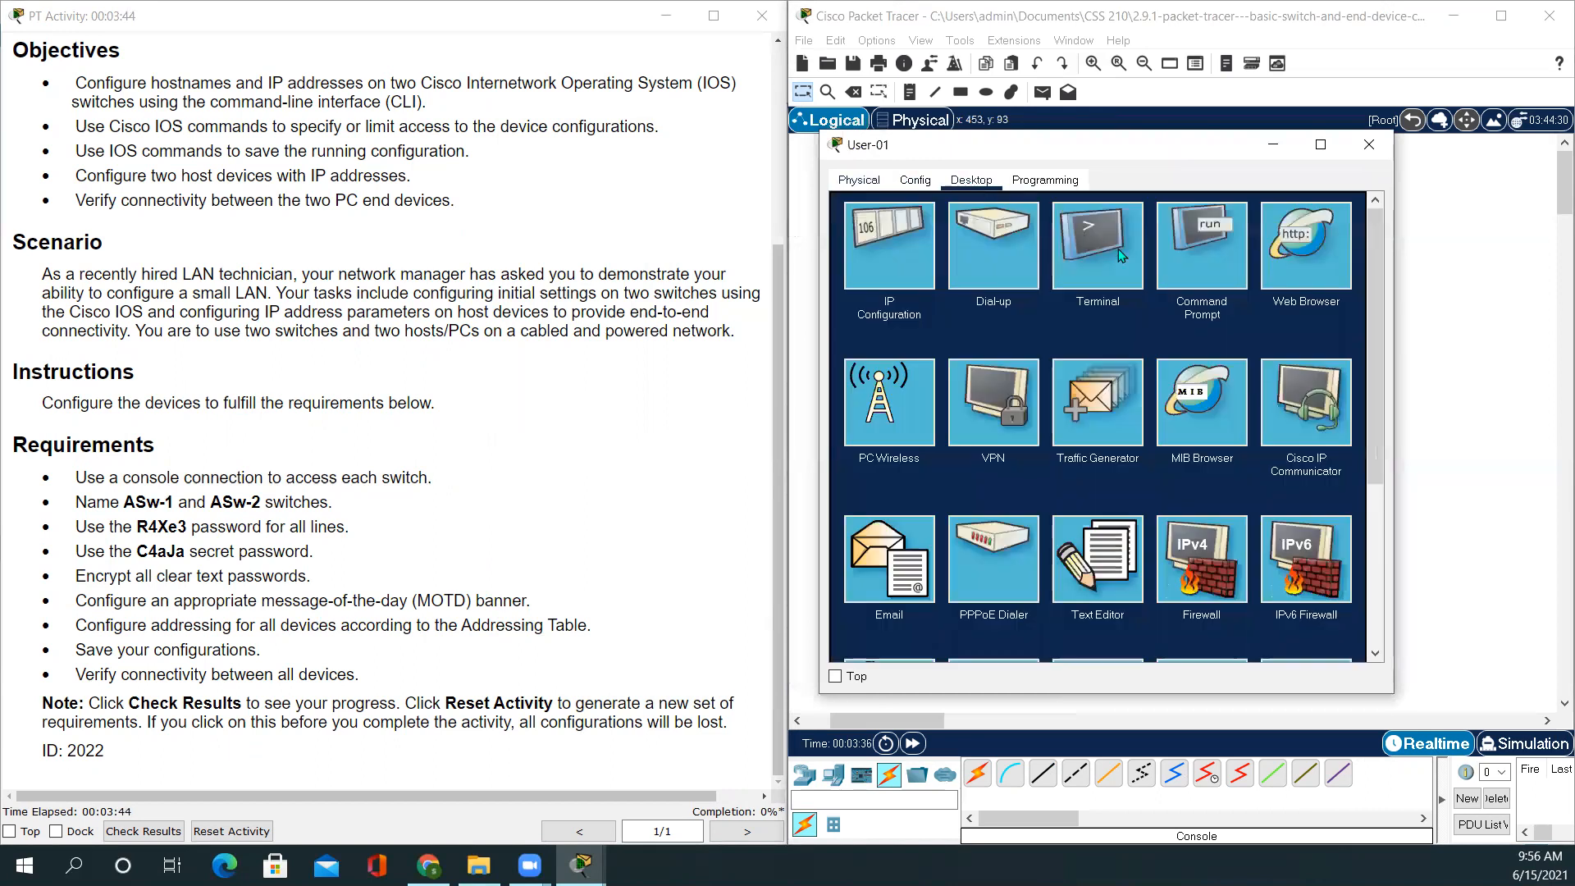
click(1095, 261)
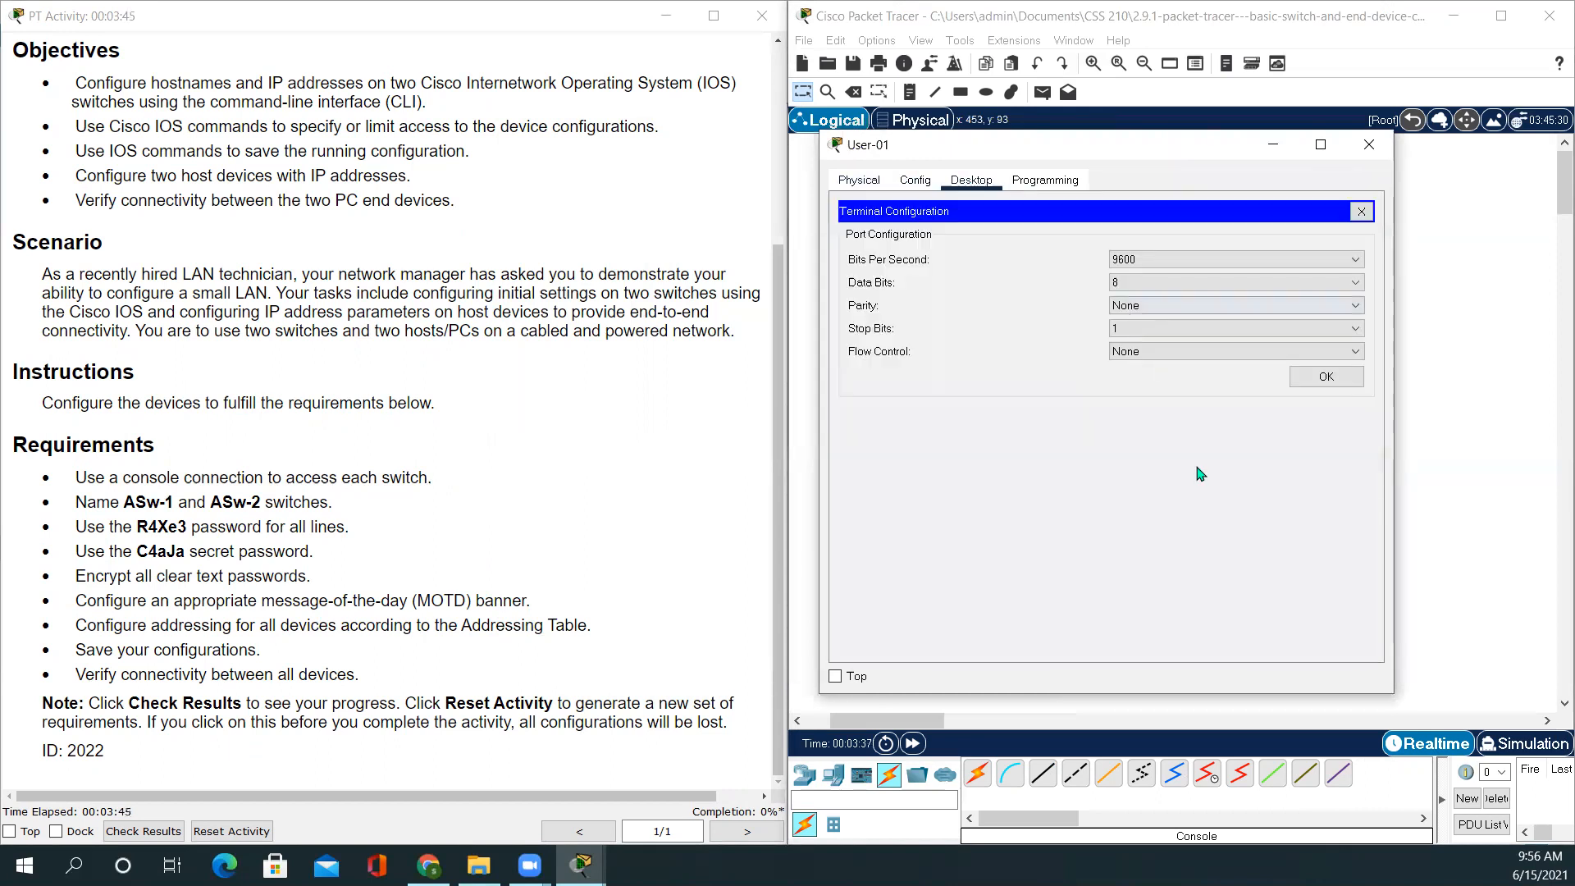
click(1328, 379)
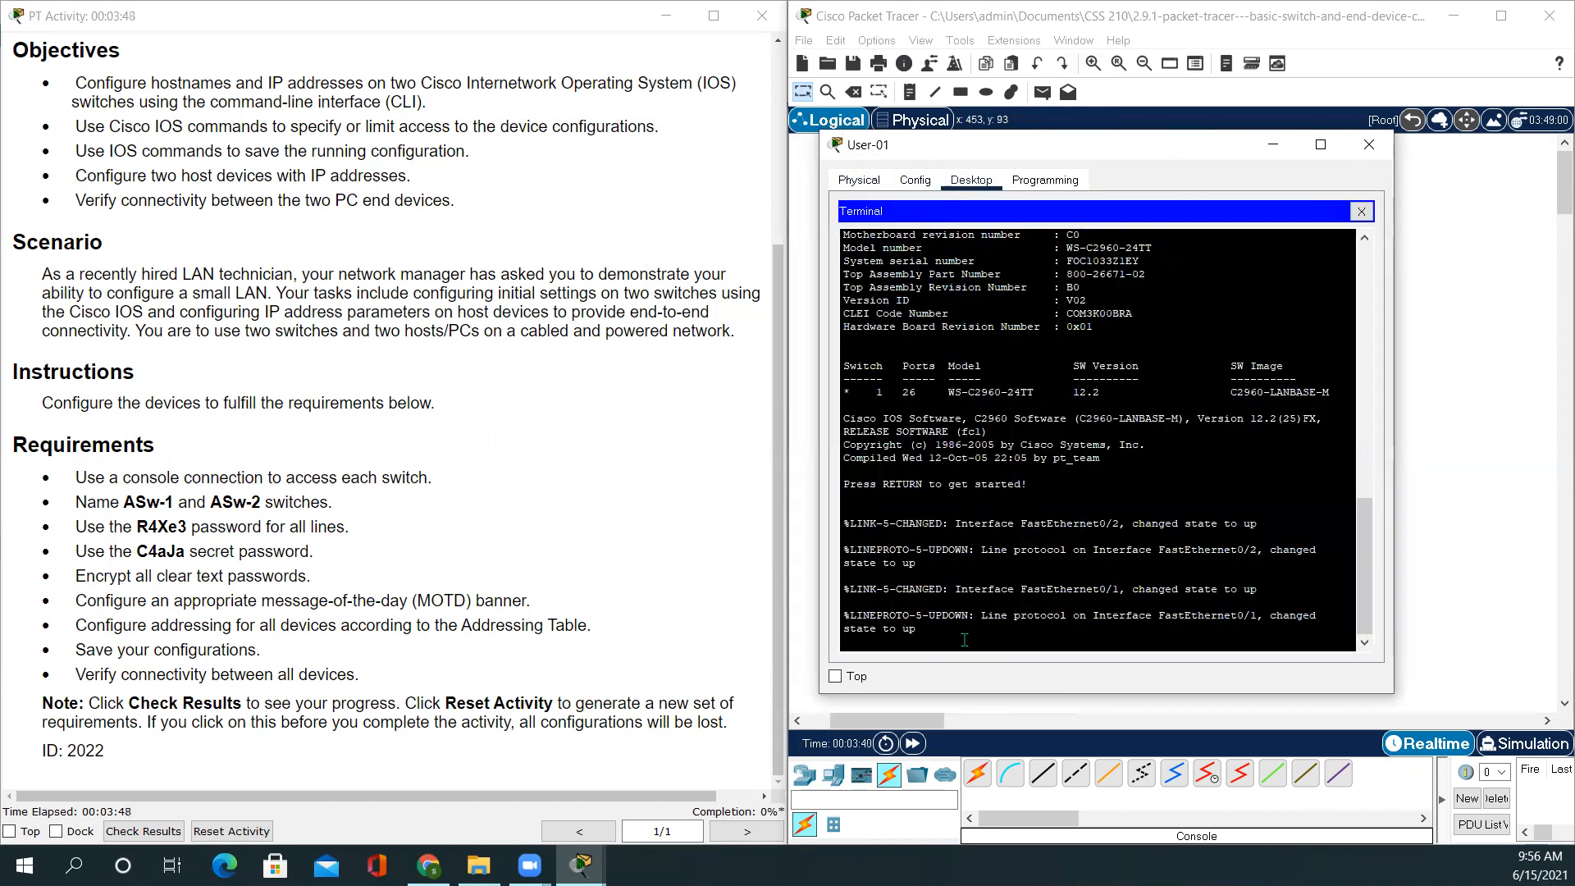
key(Return)
key(Return)
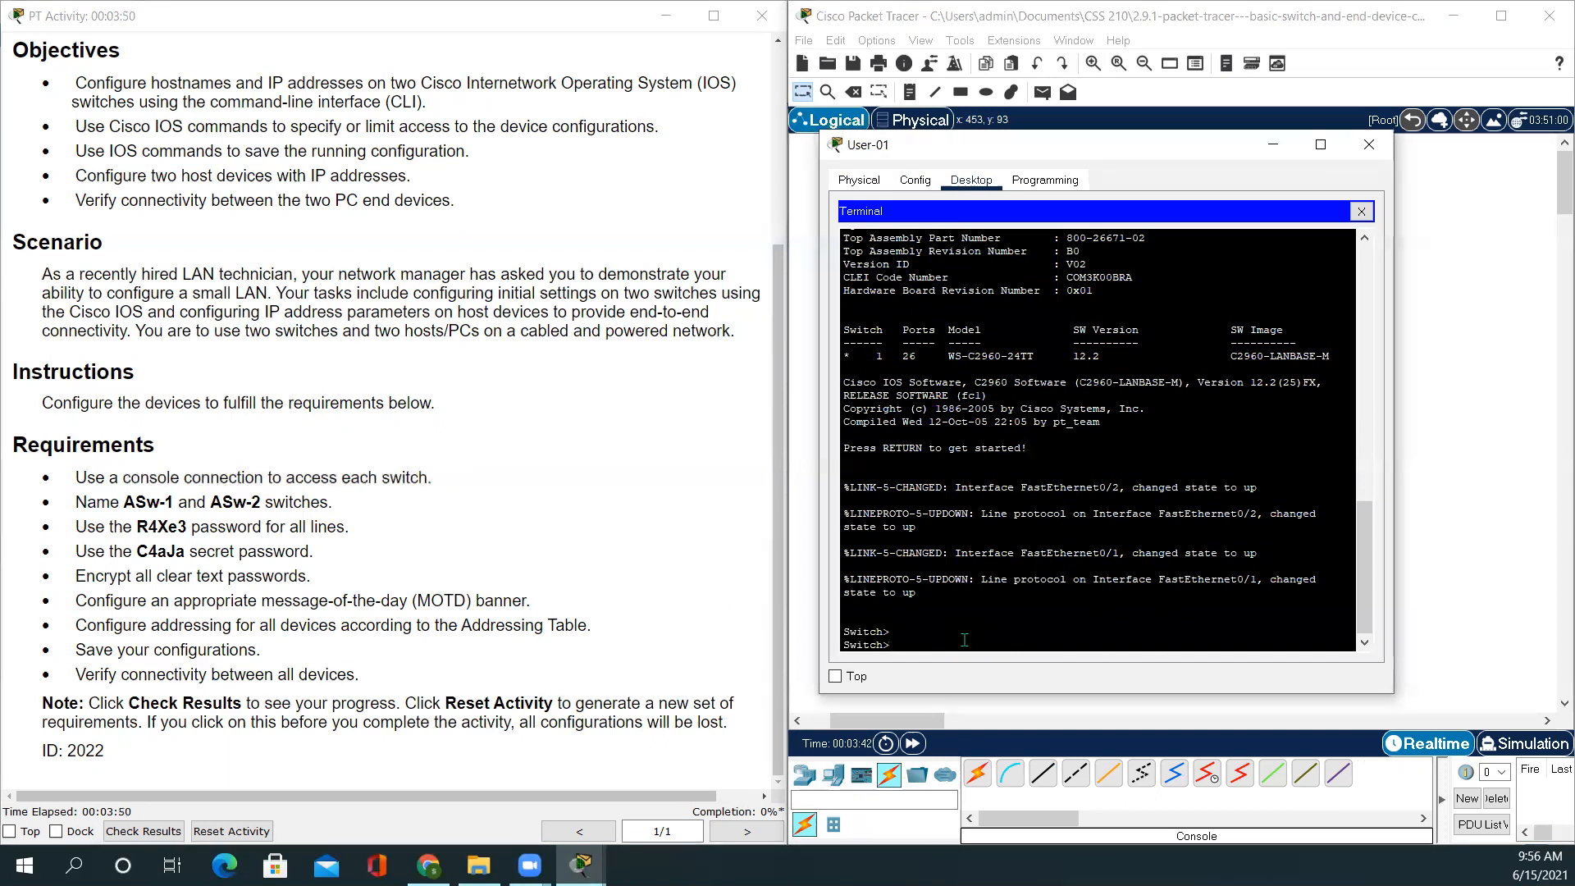
Enter privileged and global configuration modes, set hostname ASw-1, and highlight the required line password
text(en)
key(Return)
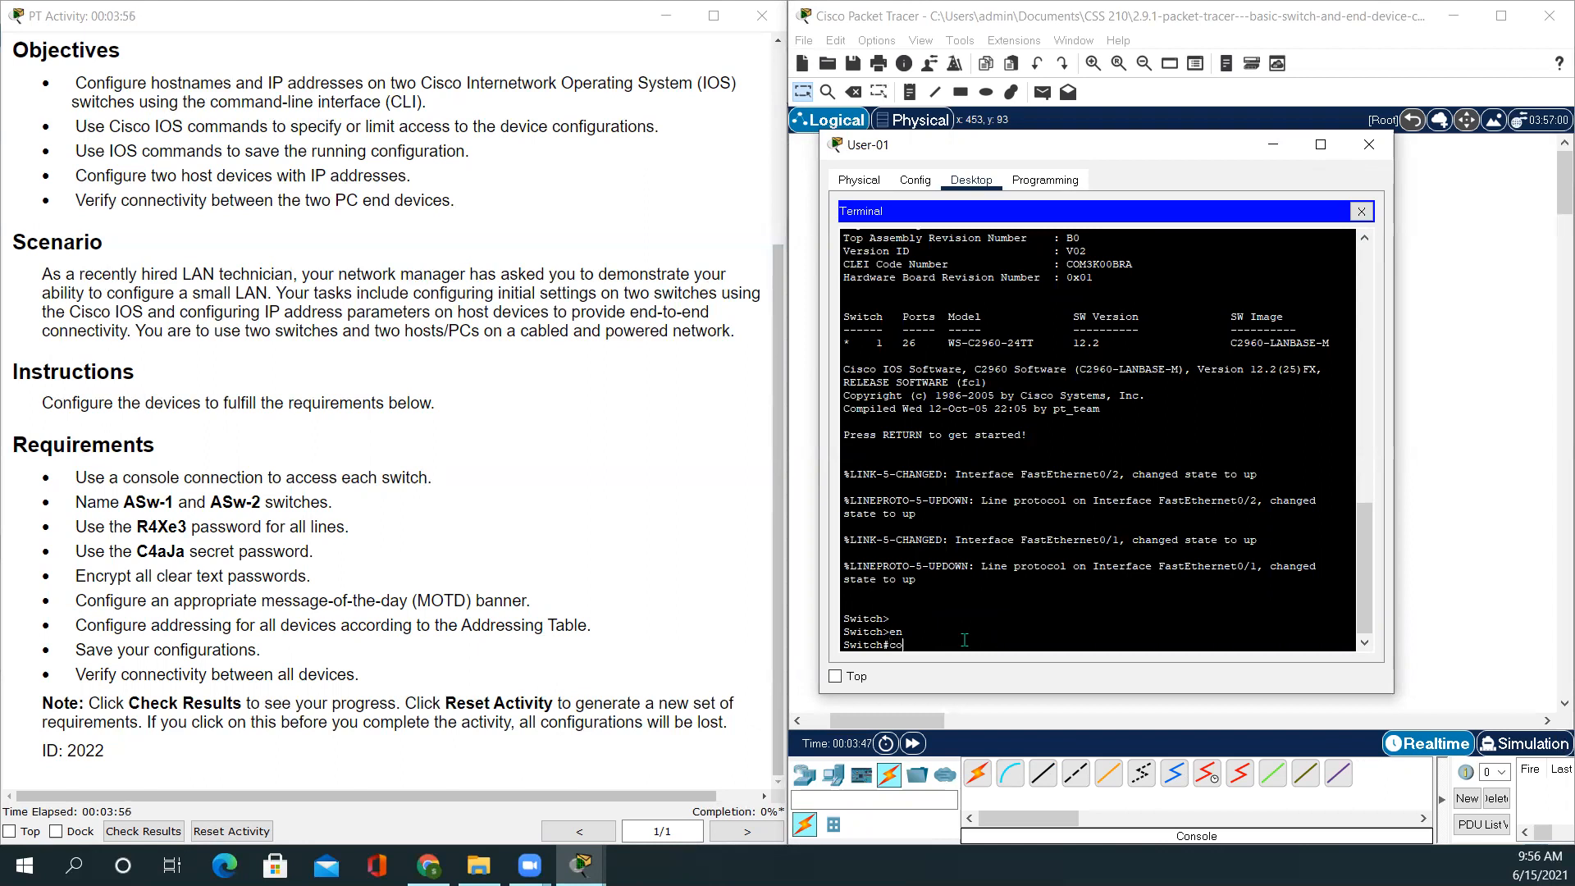
key(Return)
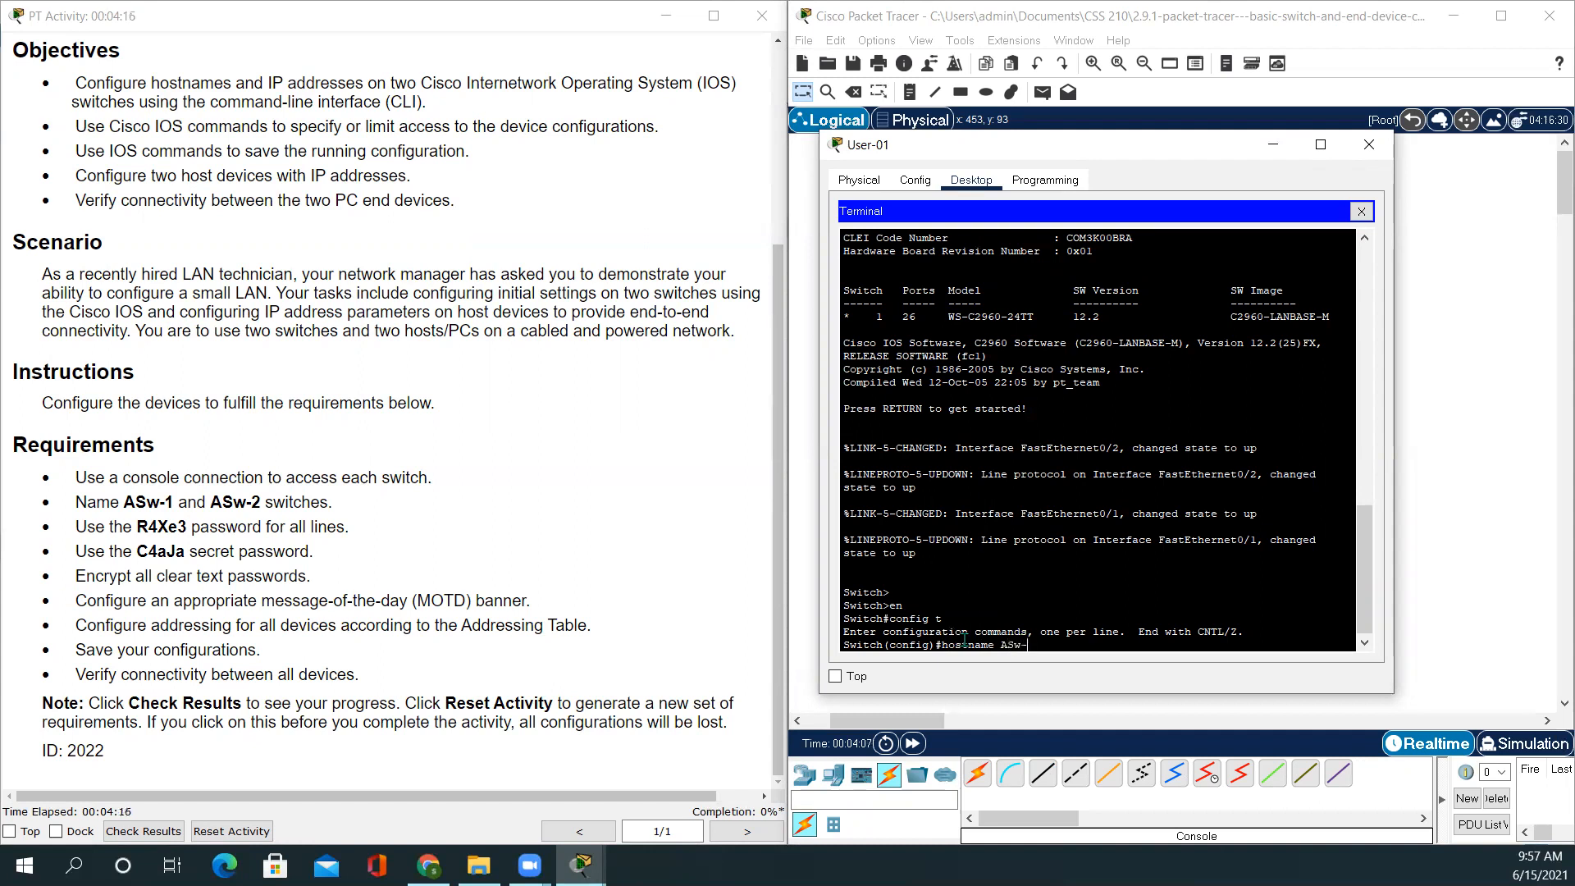
key(Return)
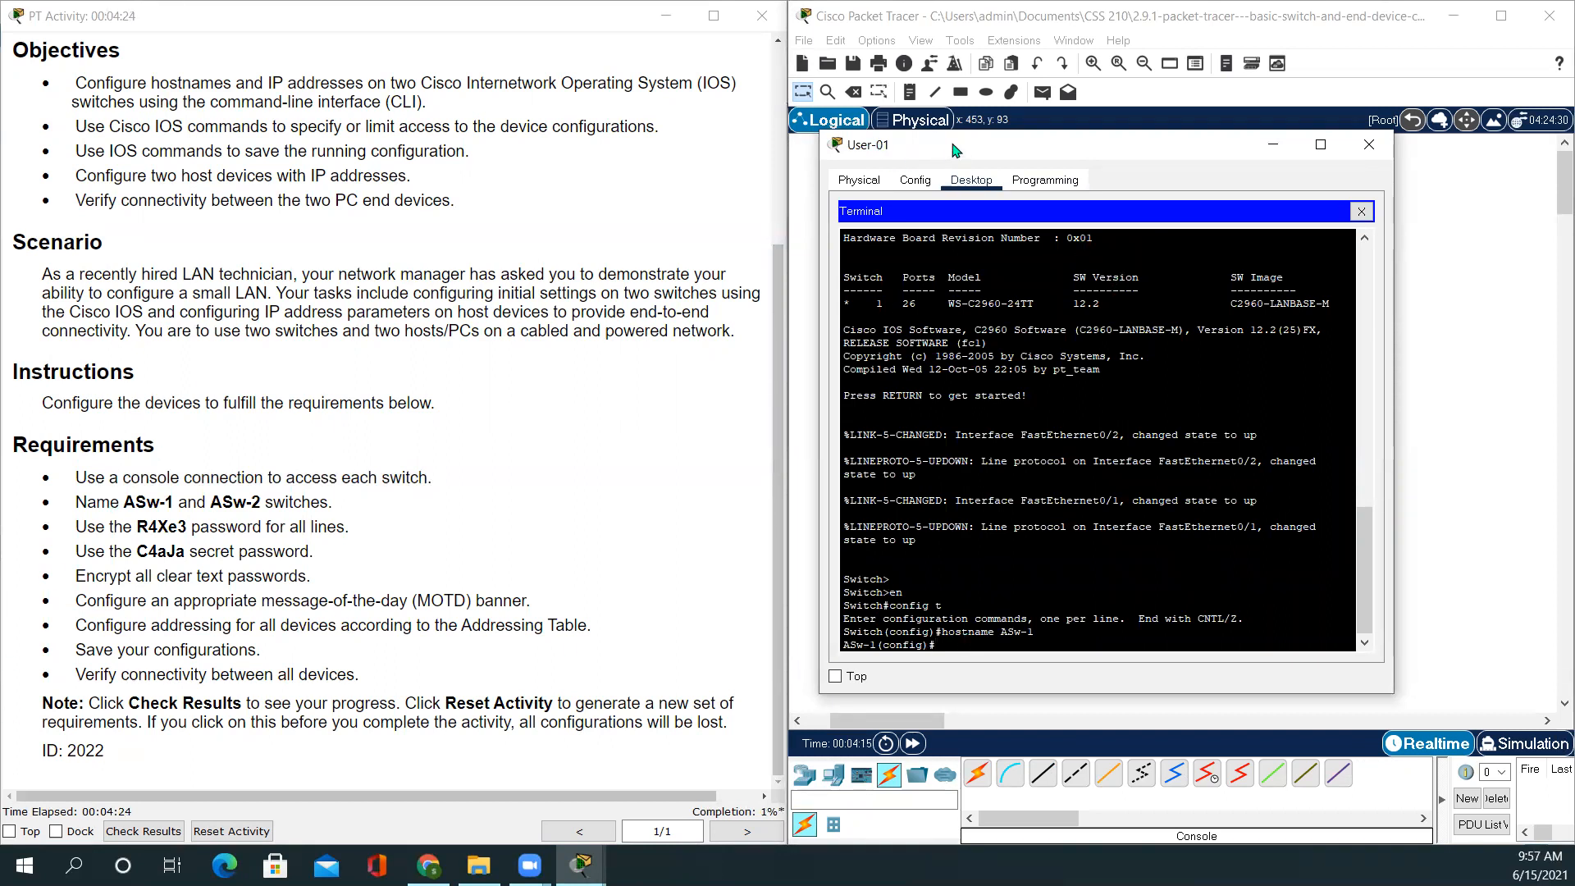
drag(974, 149, 978, 148)
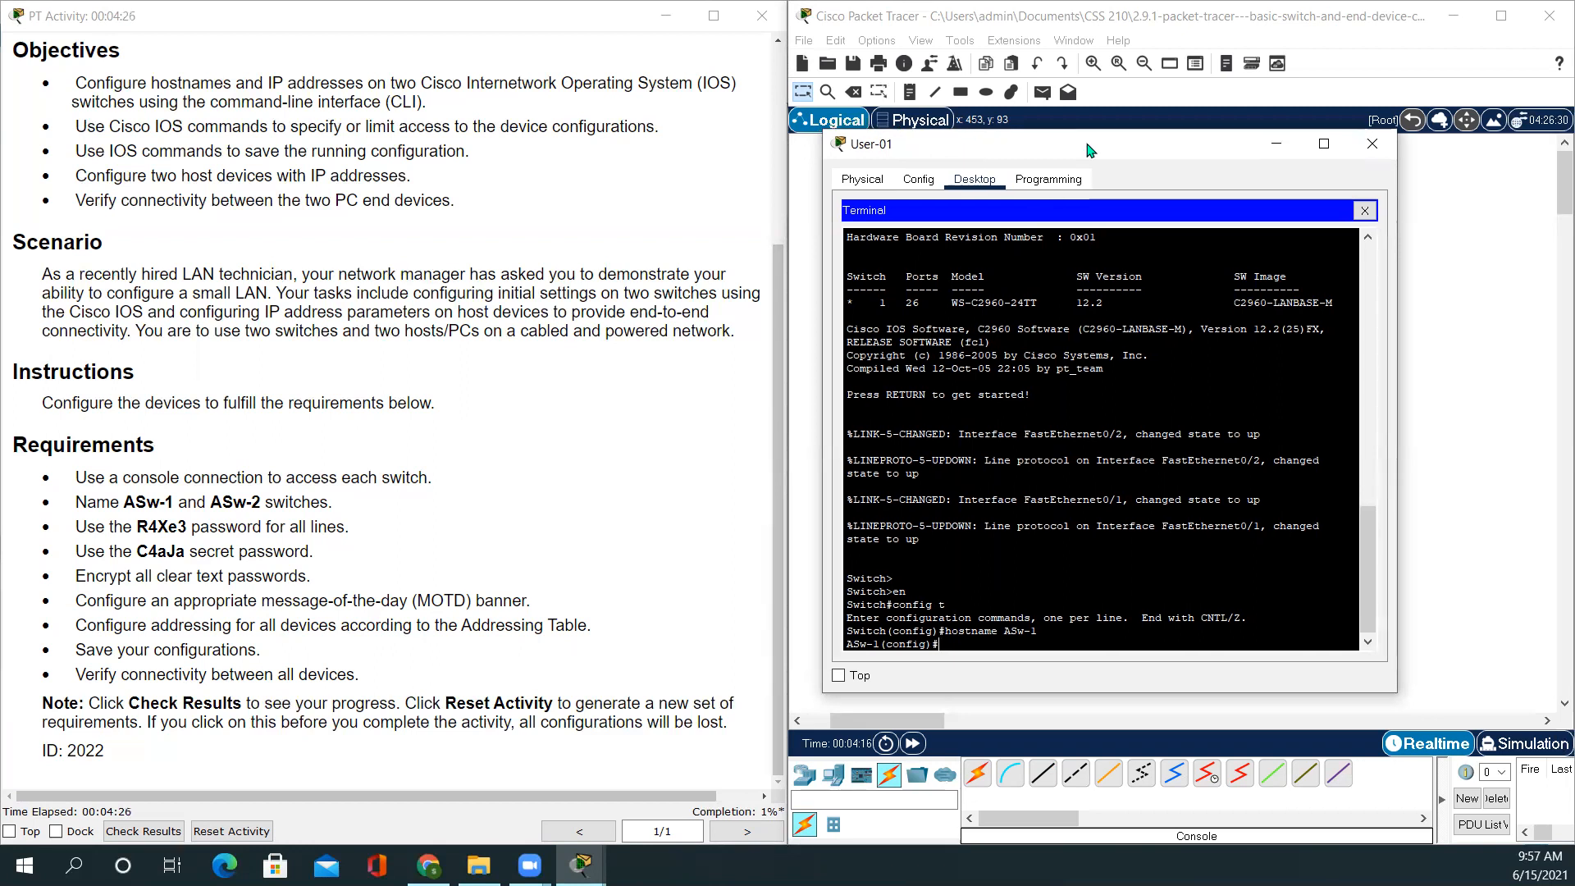
drag(1089, 150, 1067, 154)
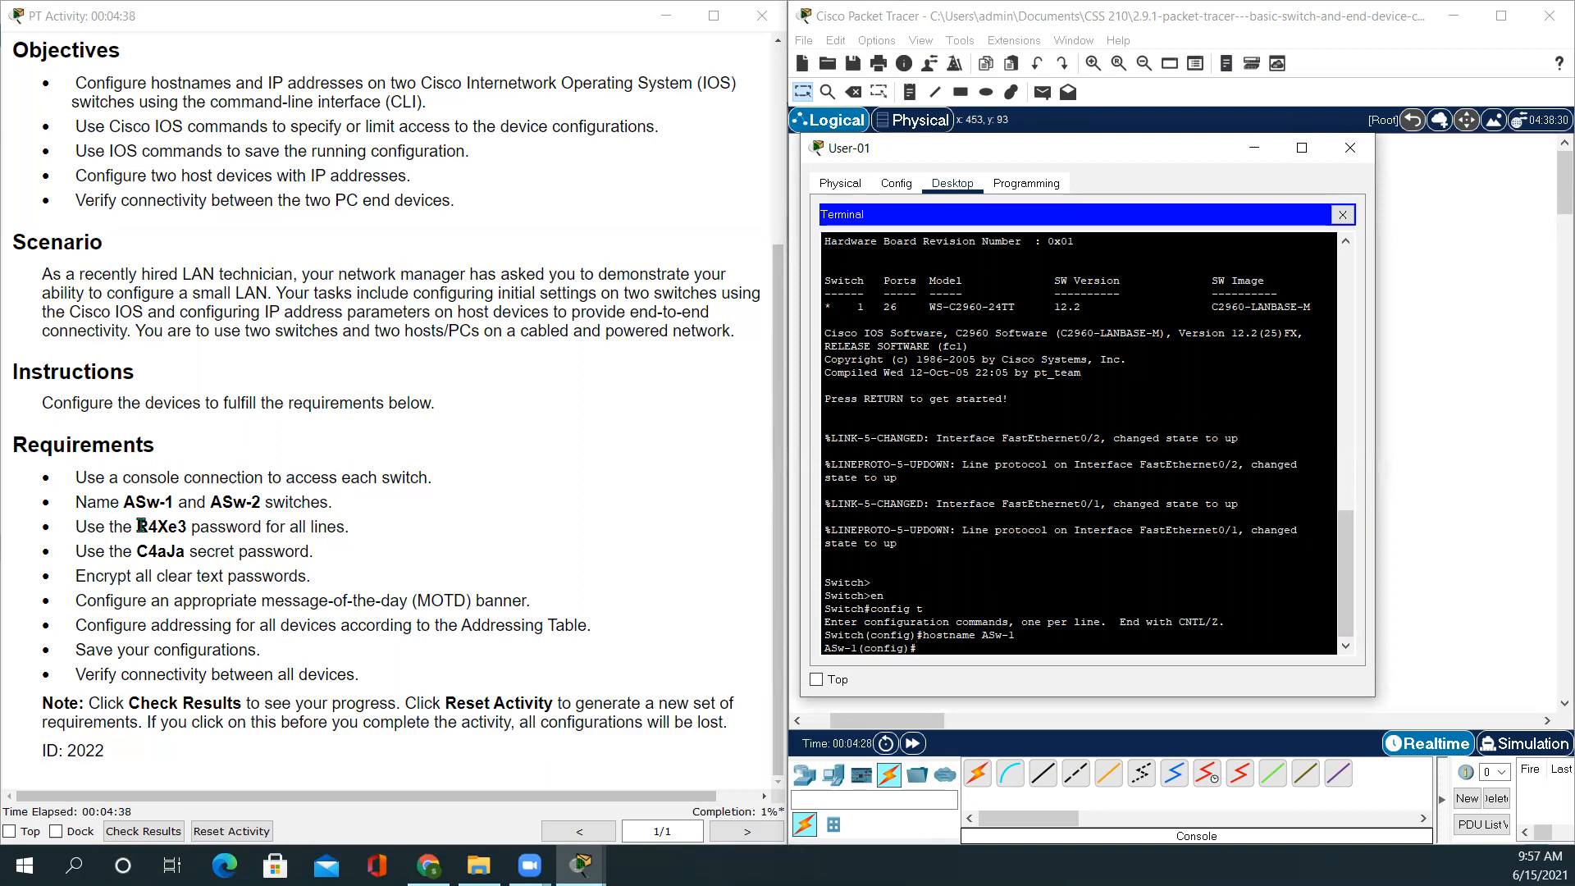
drag(137, 526, 186, 534)
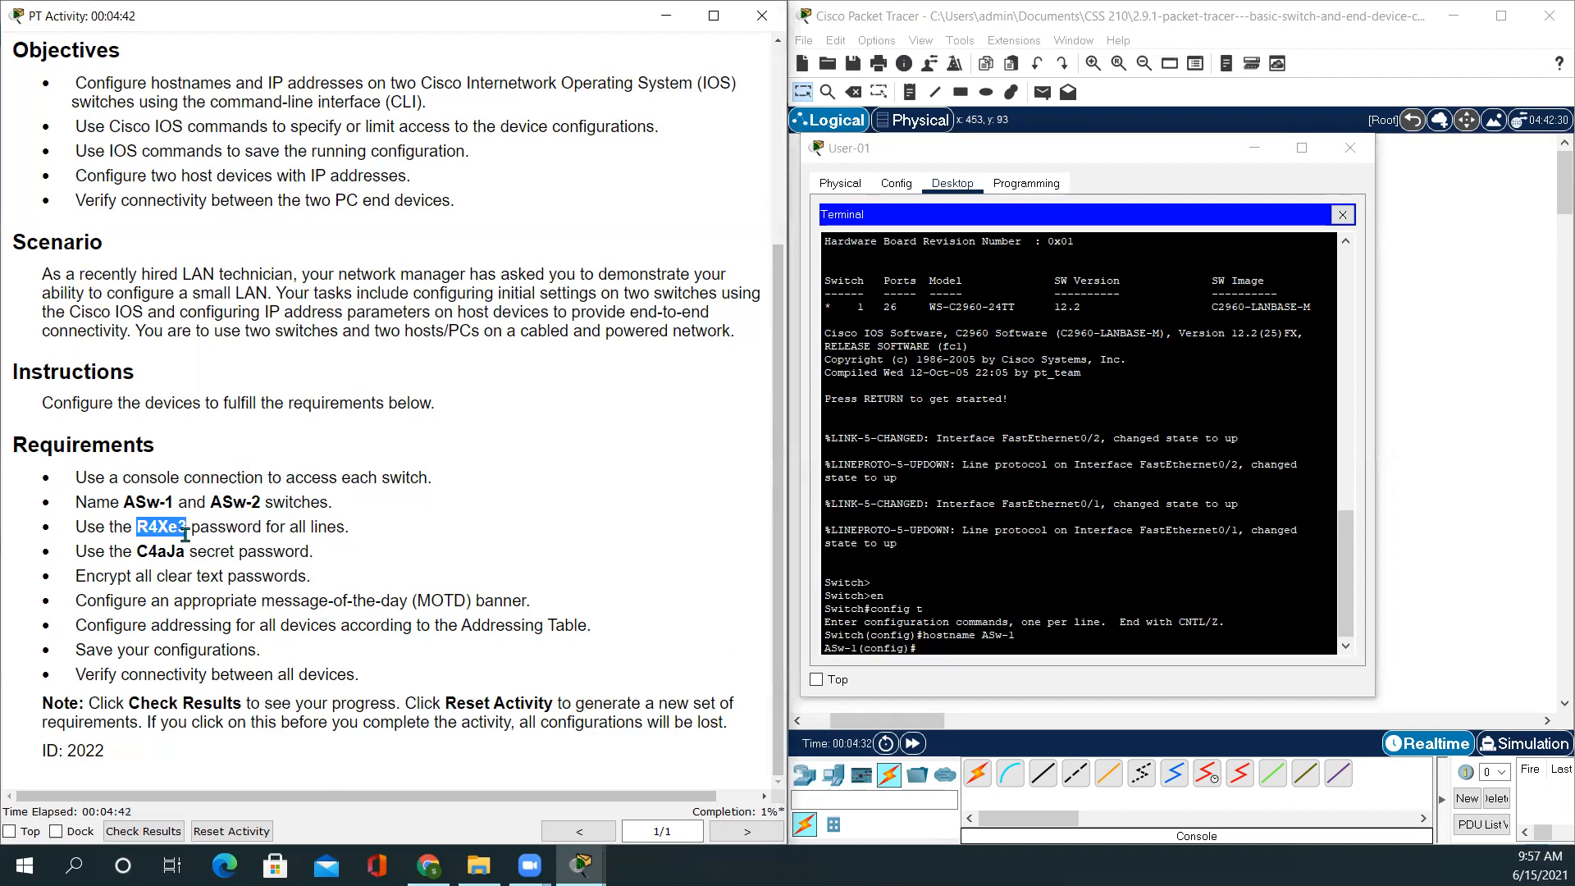
click(941, 649)
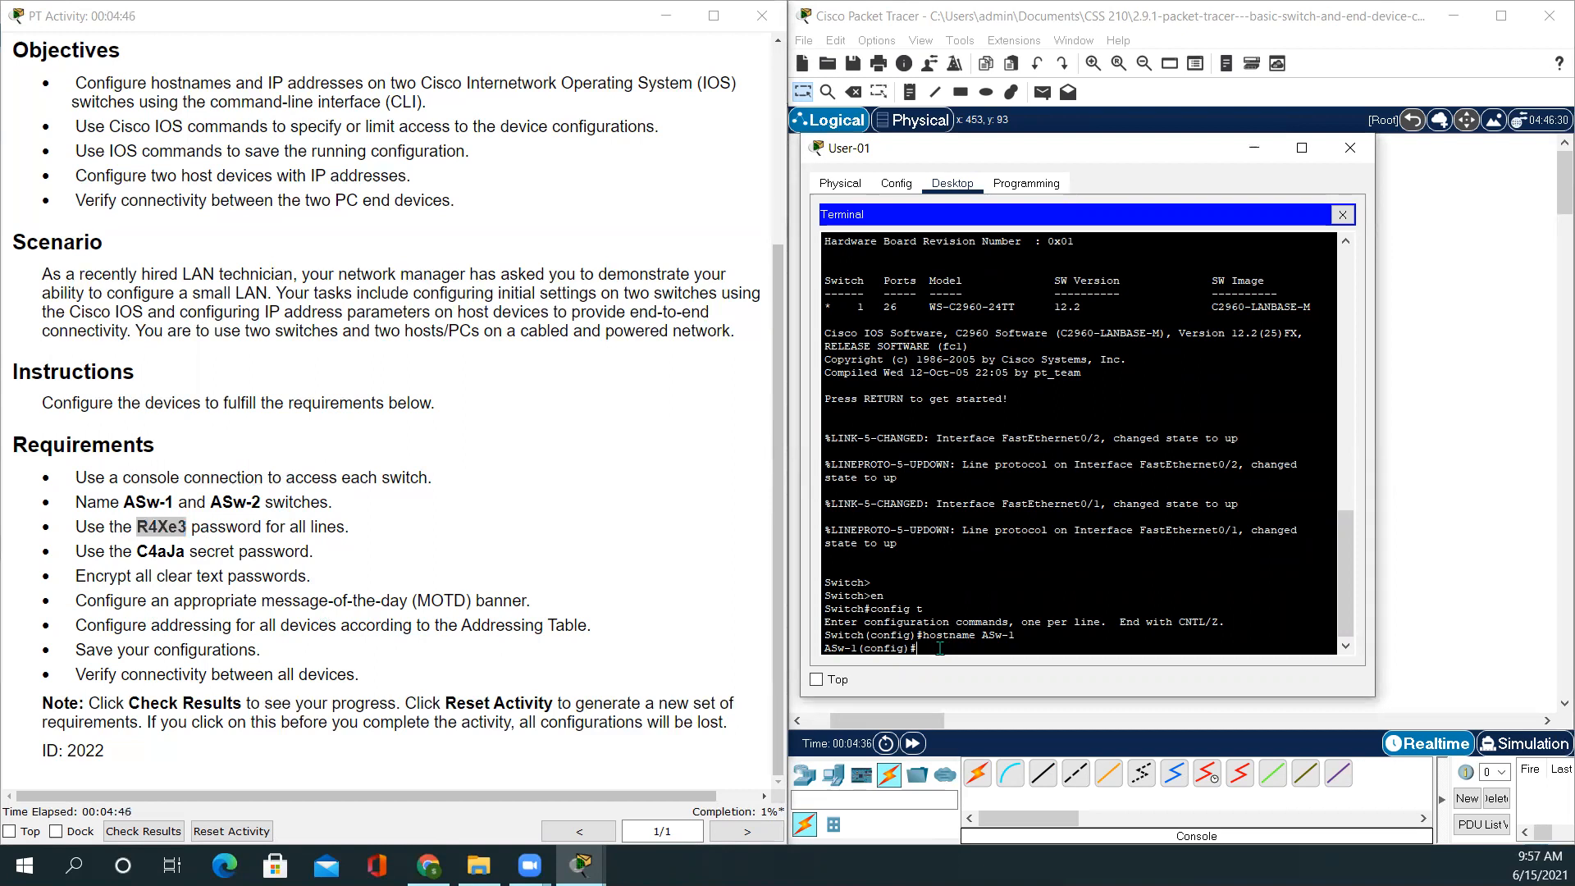
On line console 0, set the required password, enable login, and exit line configuration
text(line console 0)
key(Return)
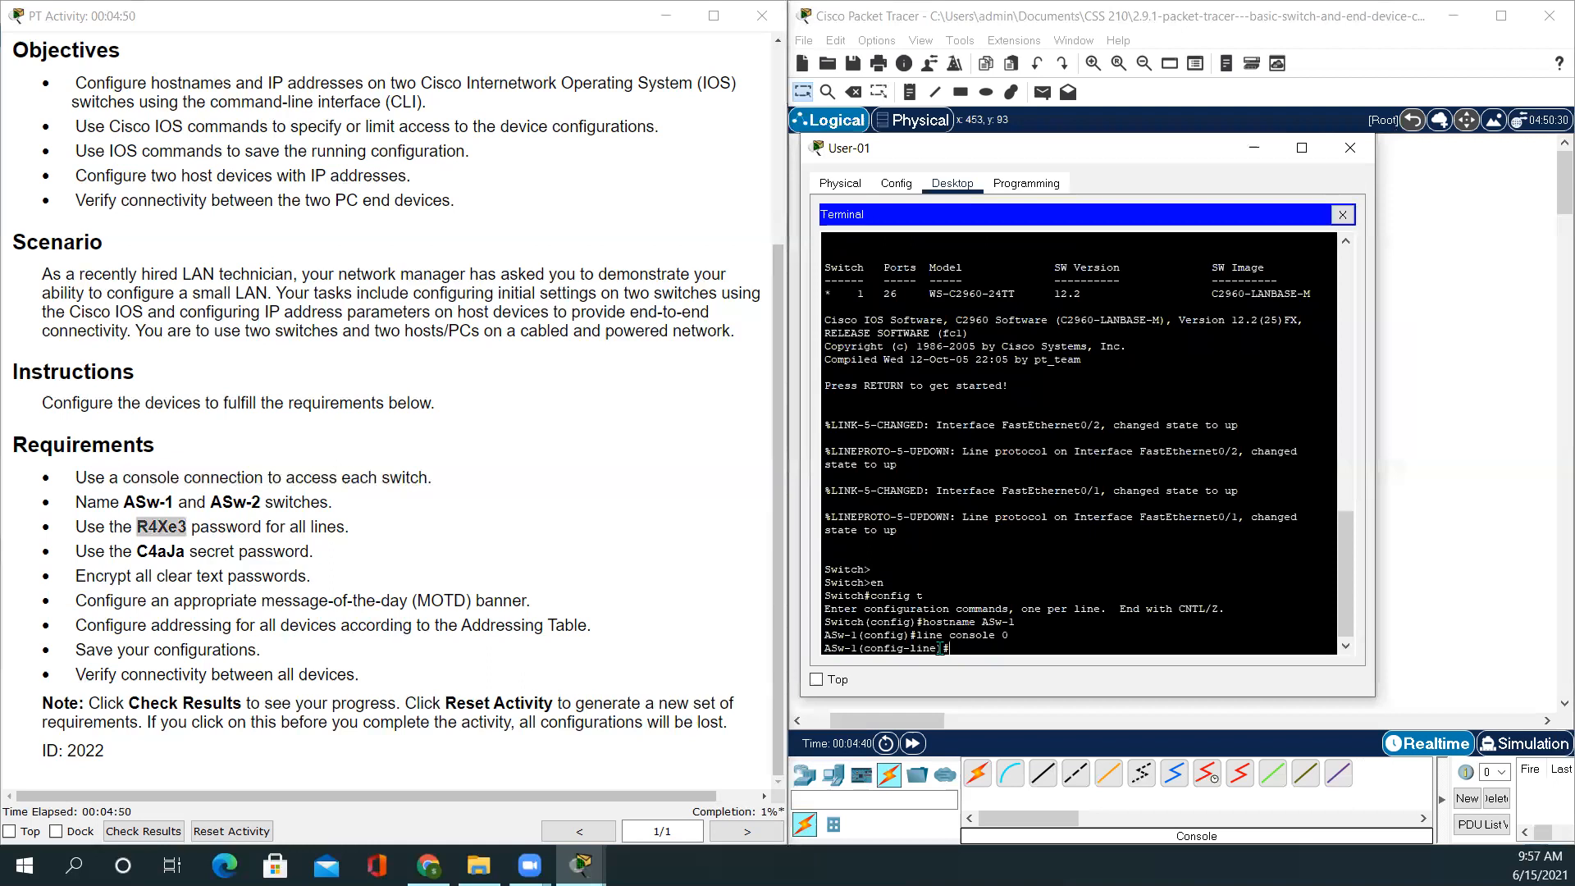
text(password)
text(R4Xe3)
key(Return)
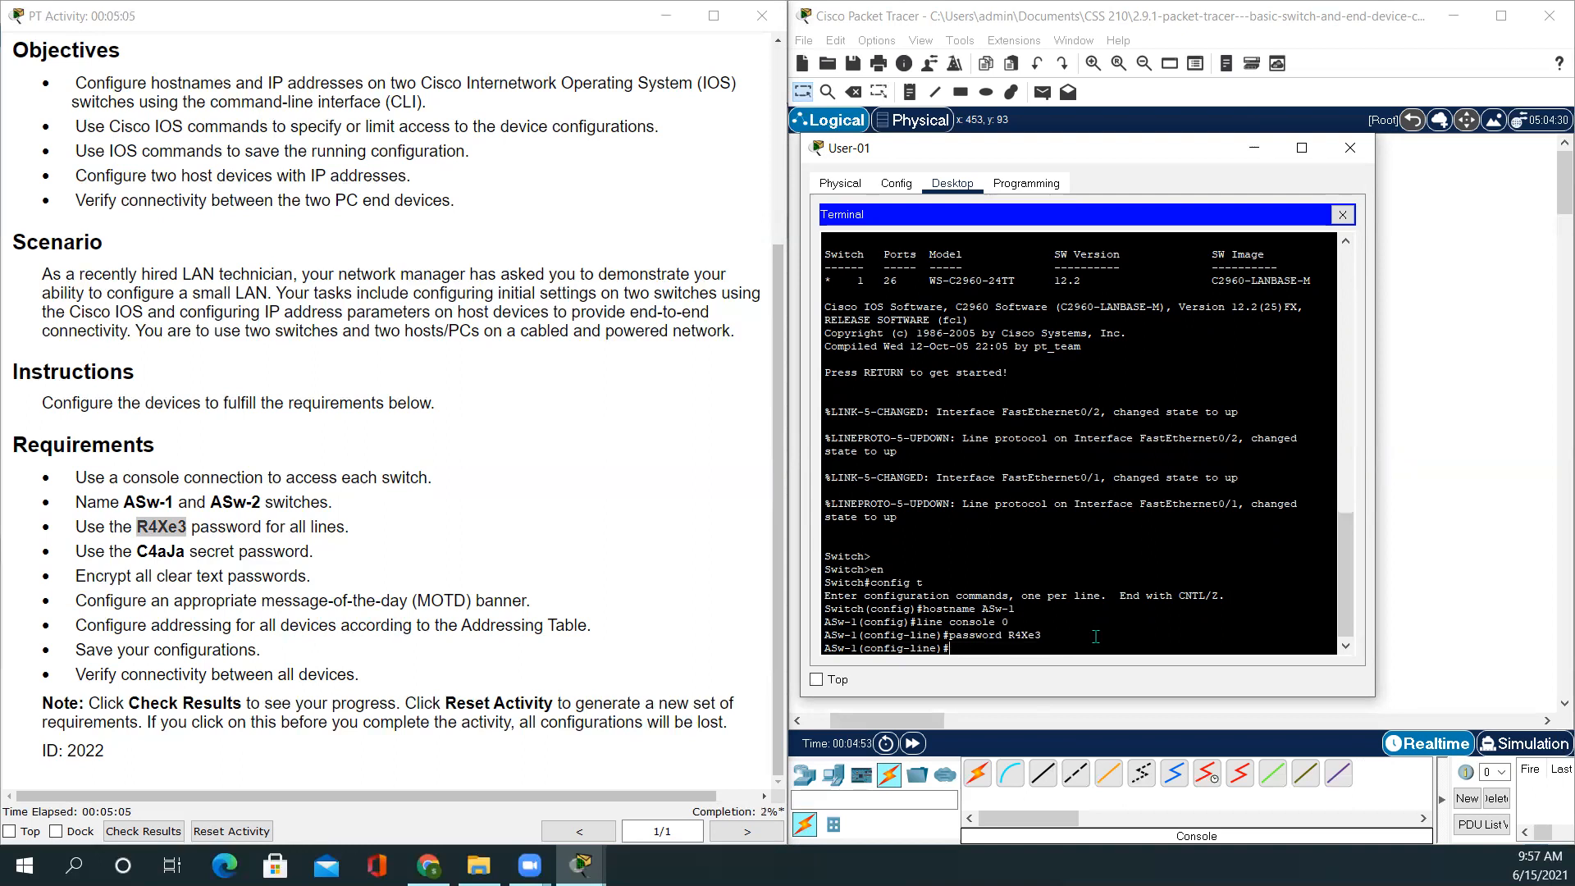
text(login)
key(Return)
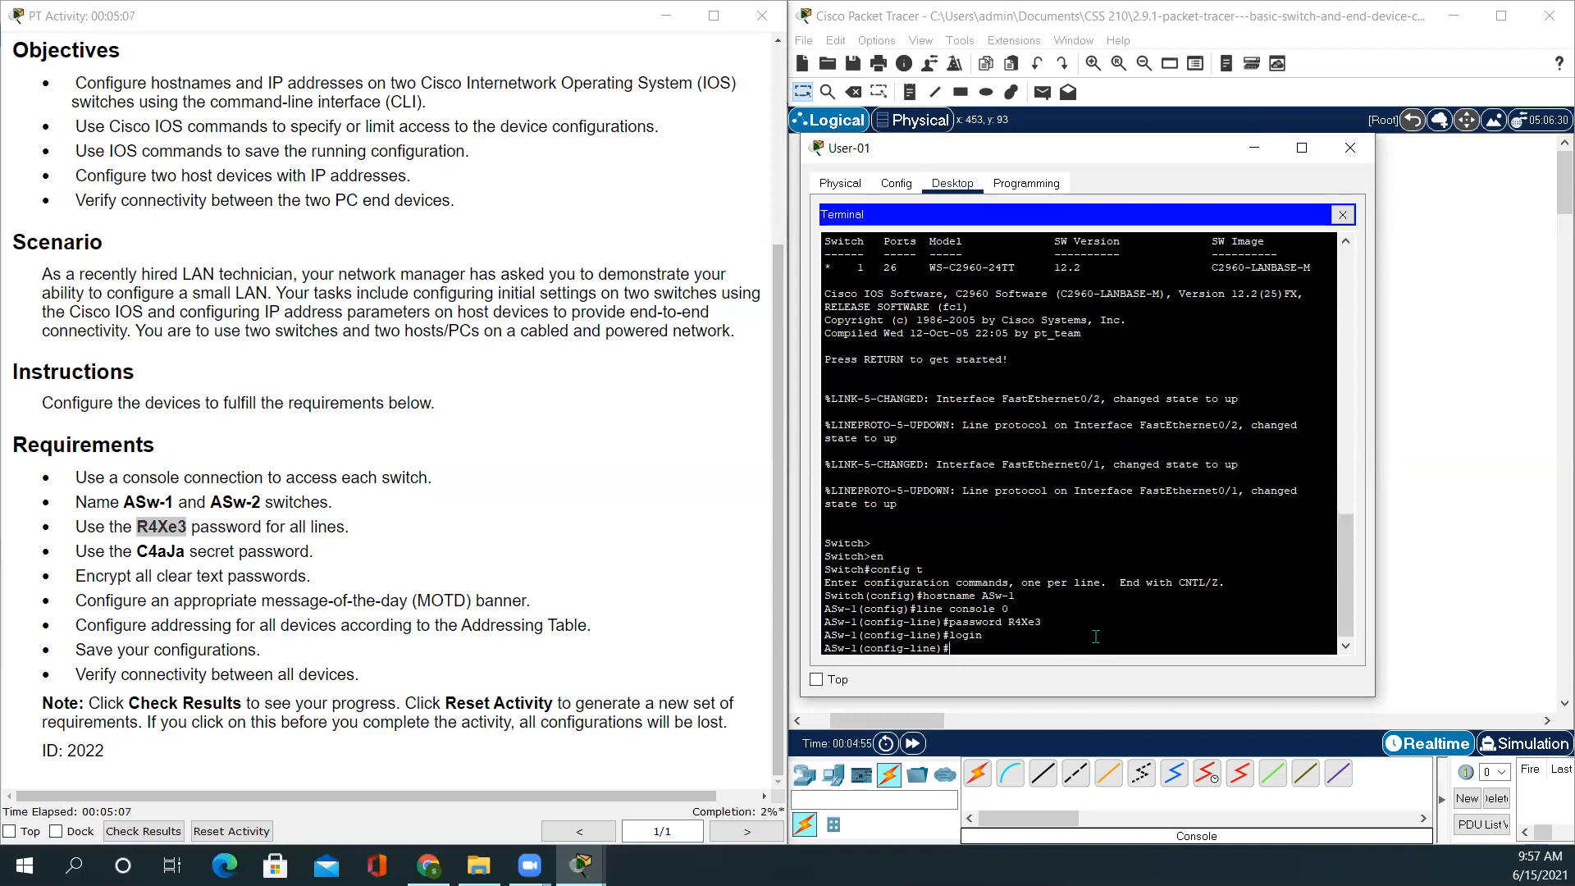
key(Return)
key(Return)
text(exit)
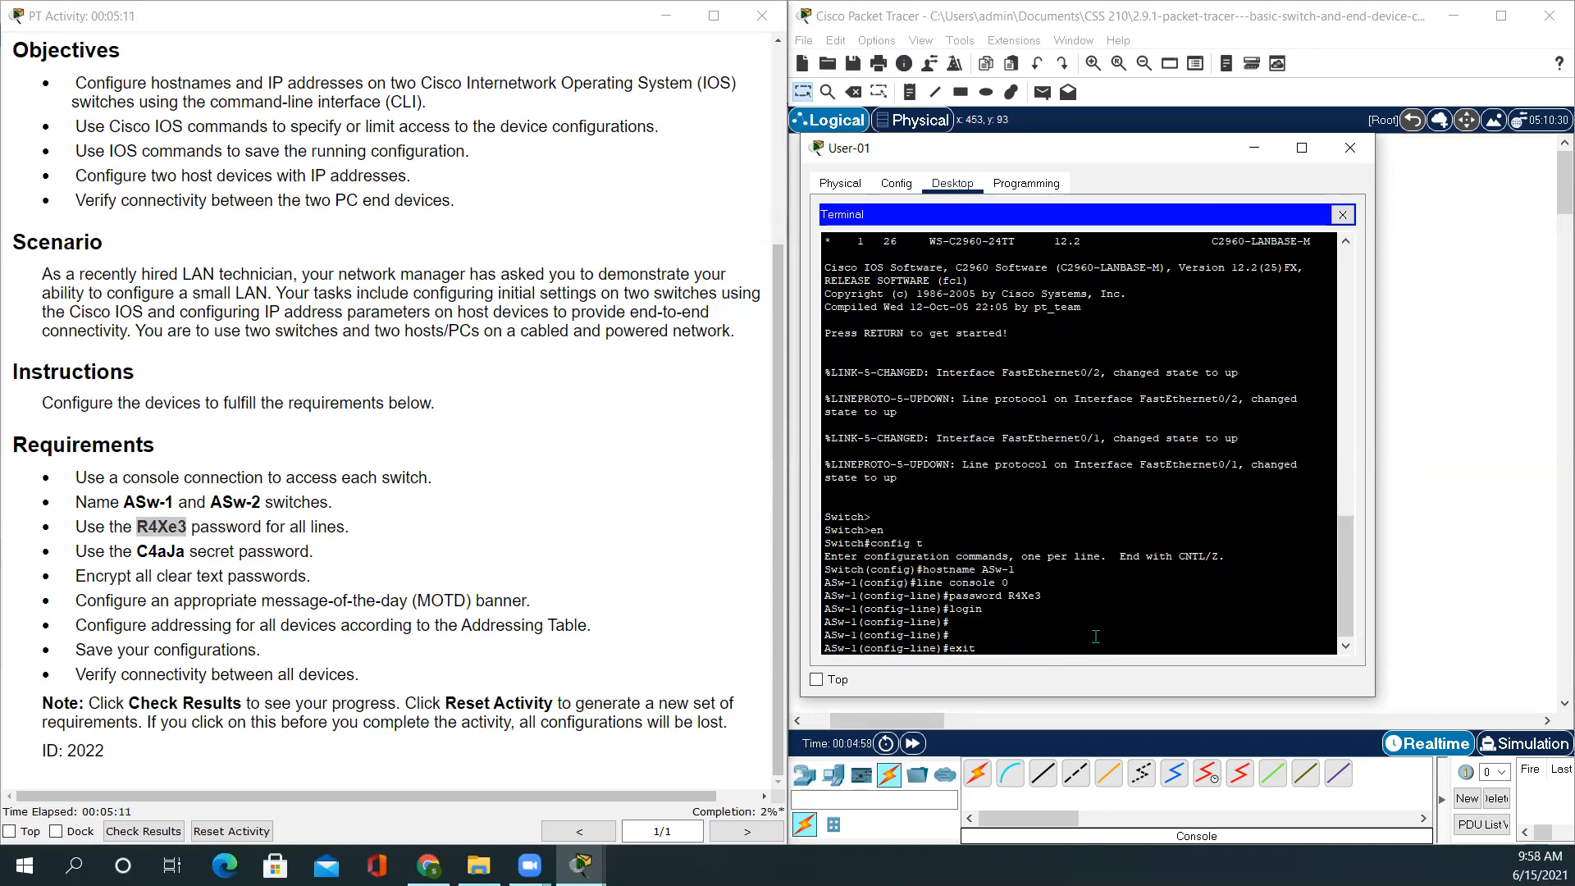
key(Return)
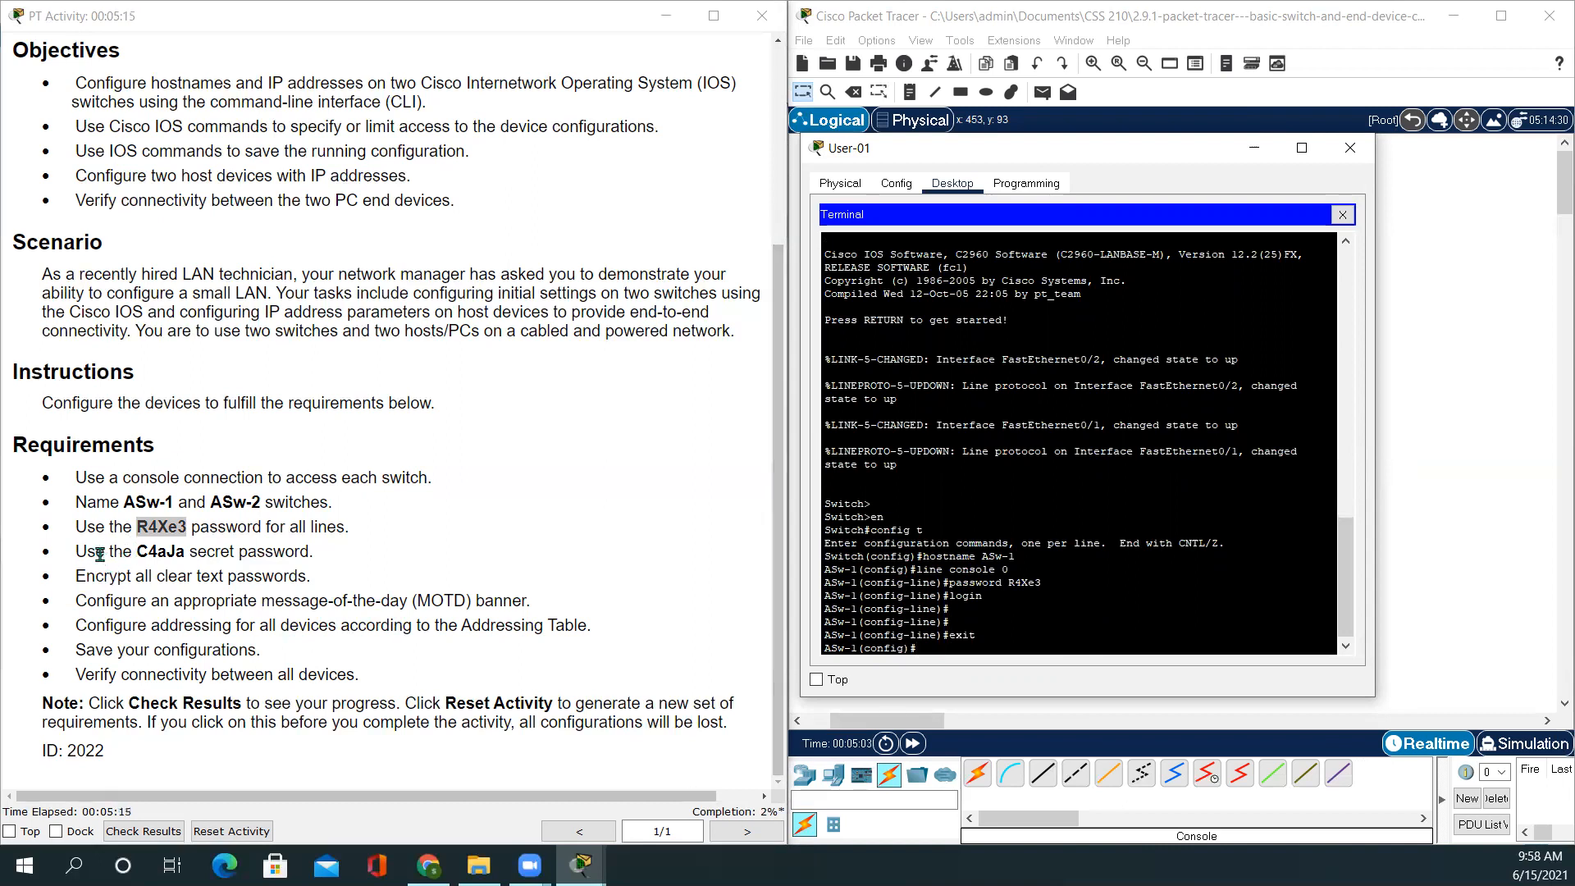
Copy the required secret from the instructions and try pasting it into enable secret, which is rejected
drag(74, 552, 340, 568)
click(147, 557)
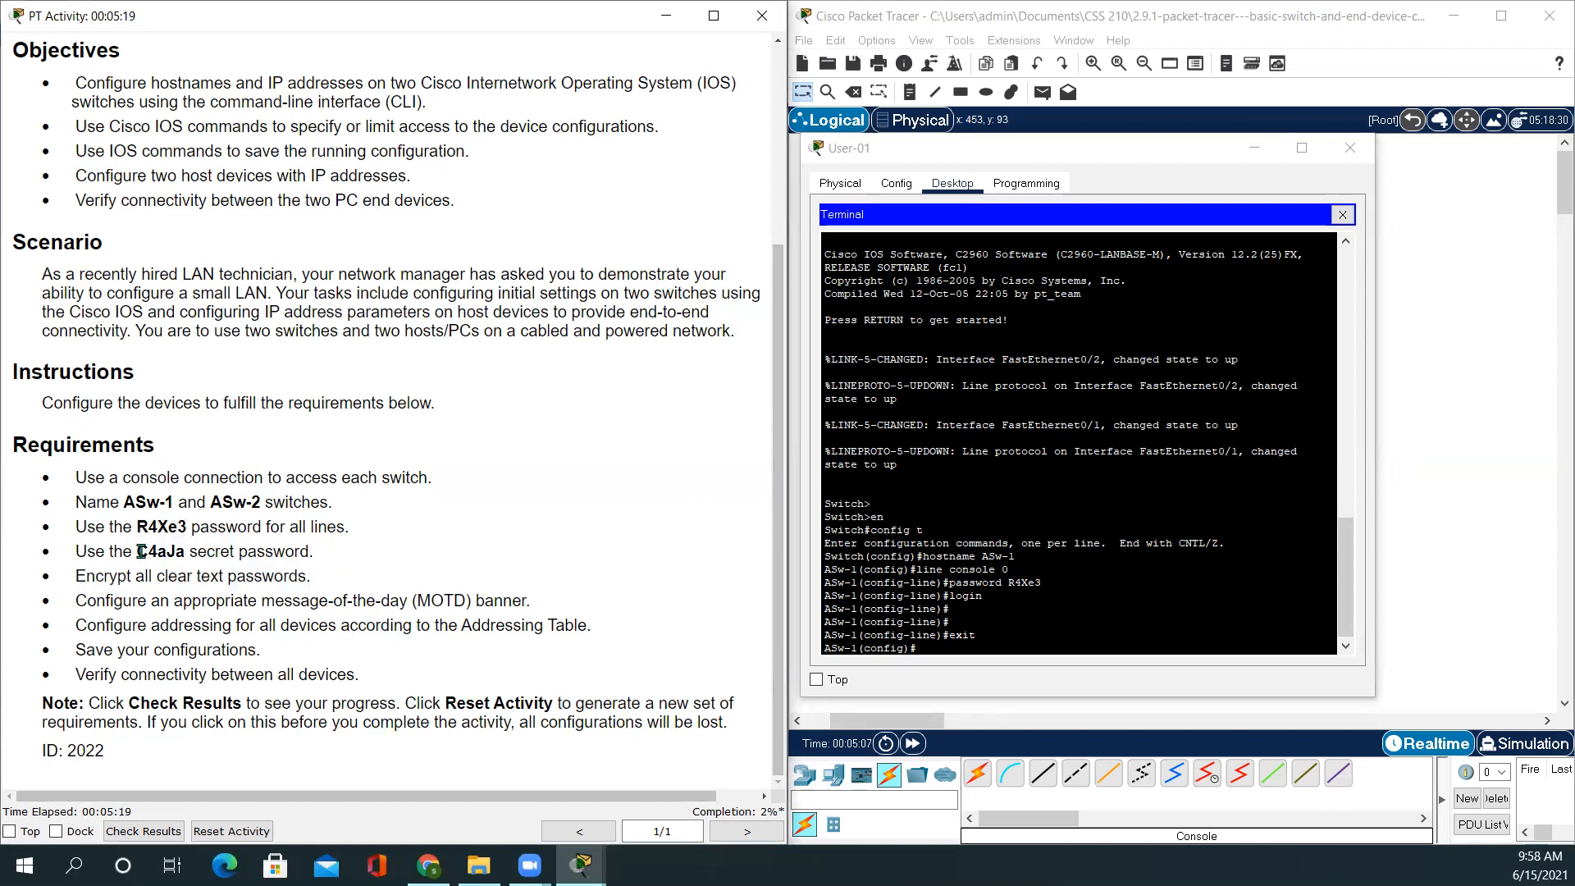
drag(136, 554, 180, 556)
key(ctrl+c)
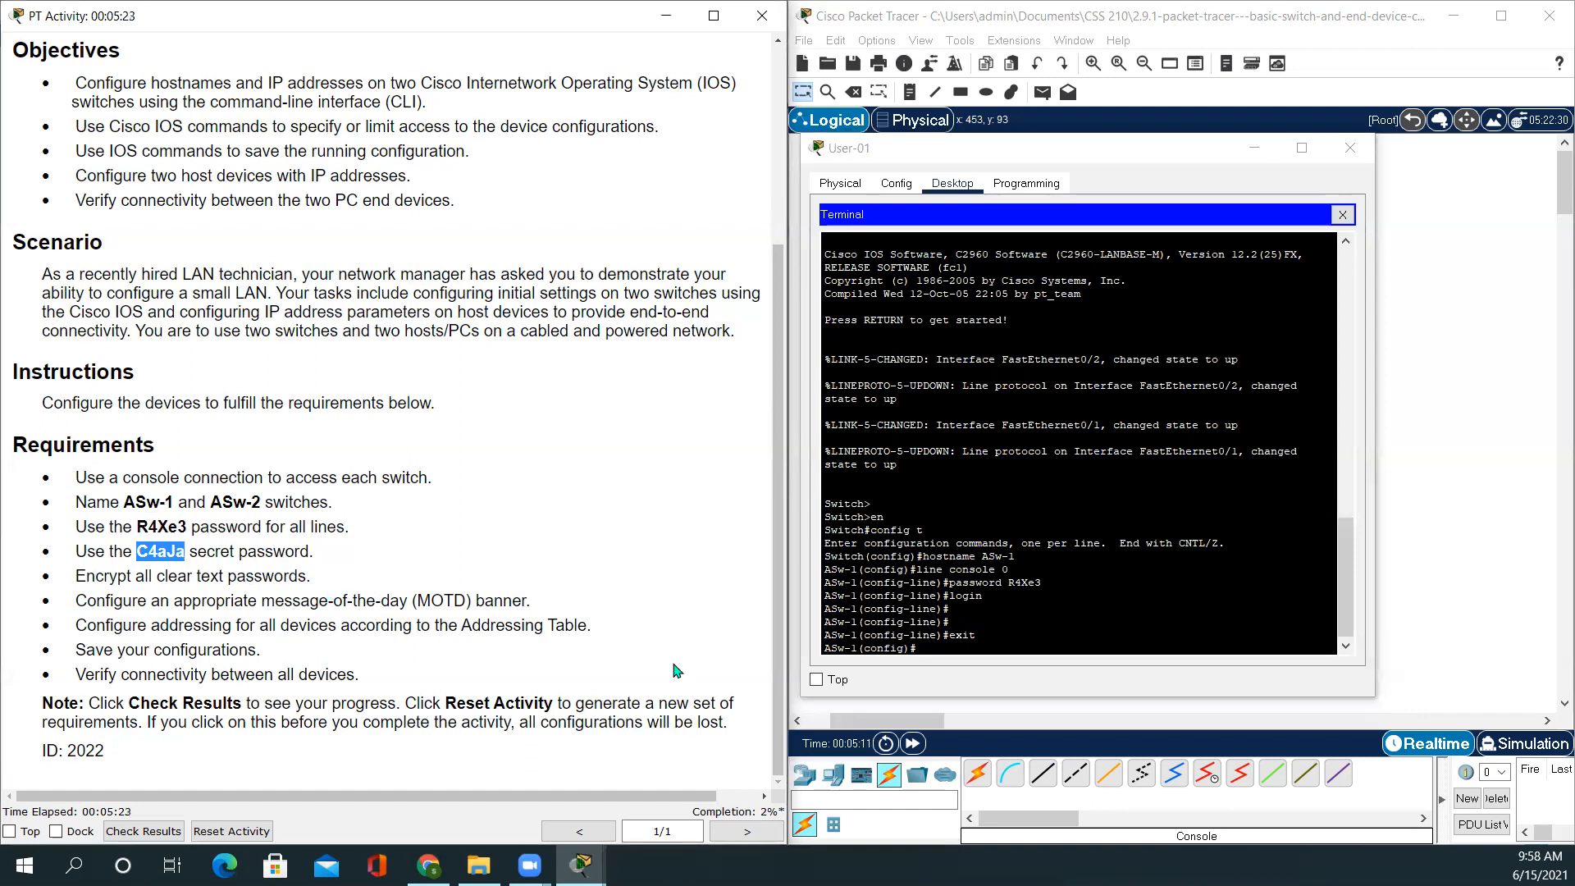
click(949, 651)
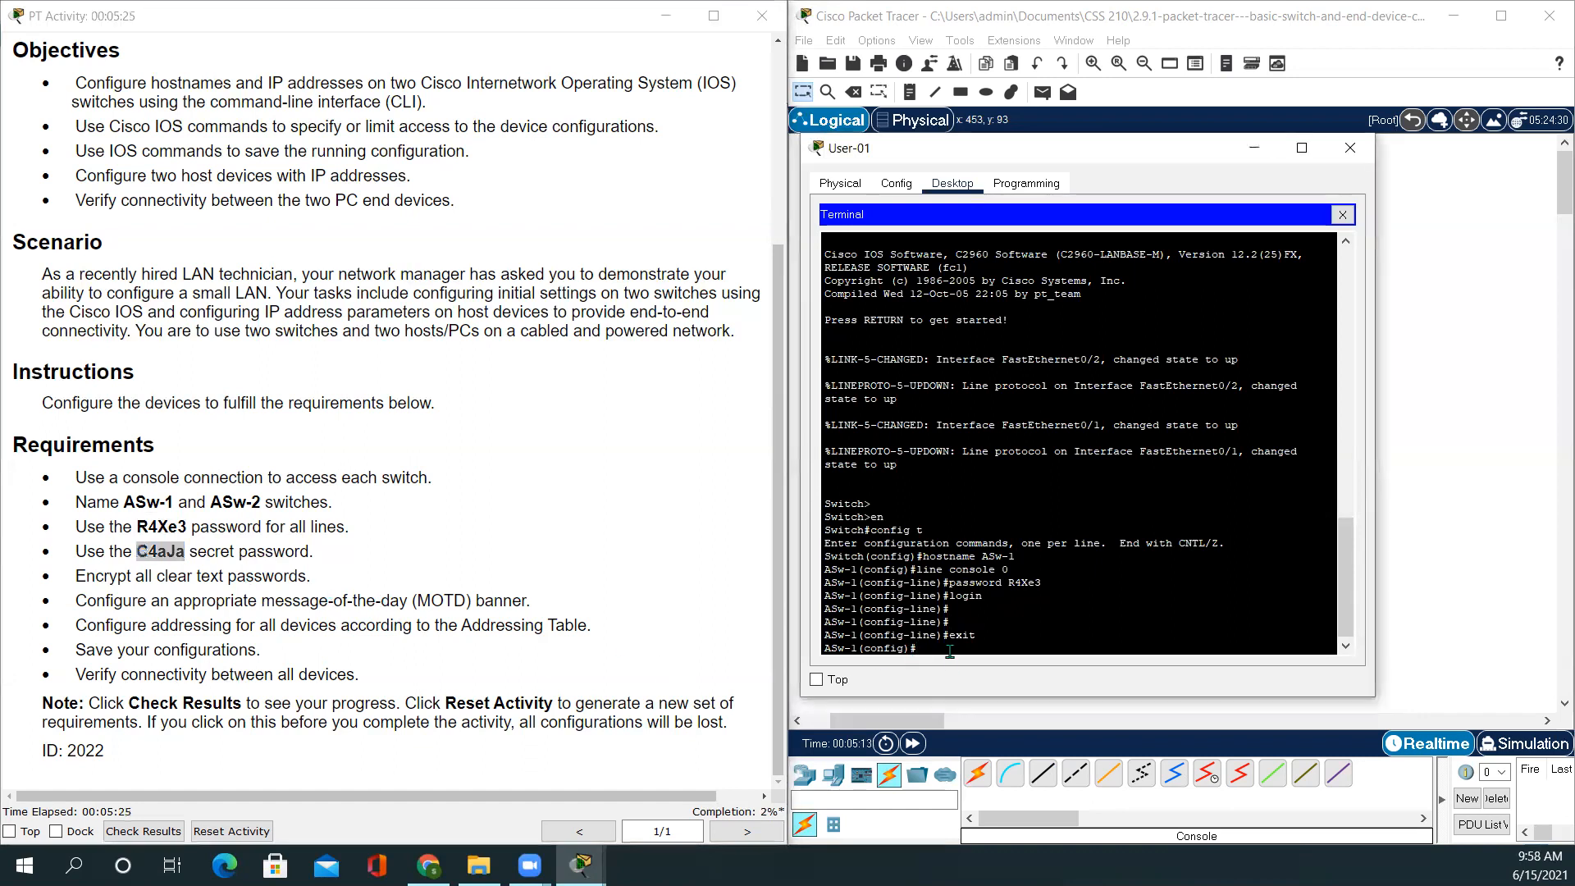
key(ctrl+z)
key(Return)
key(Return)
text(enable secret)
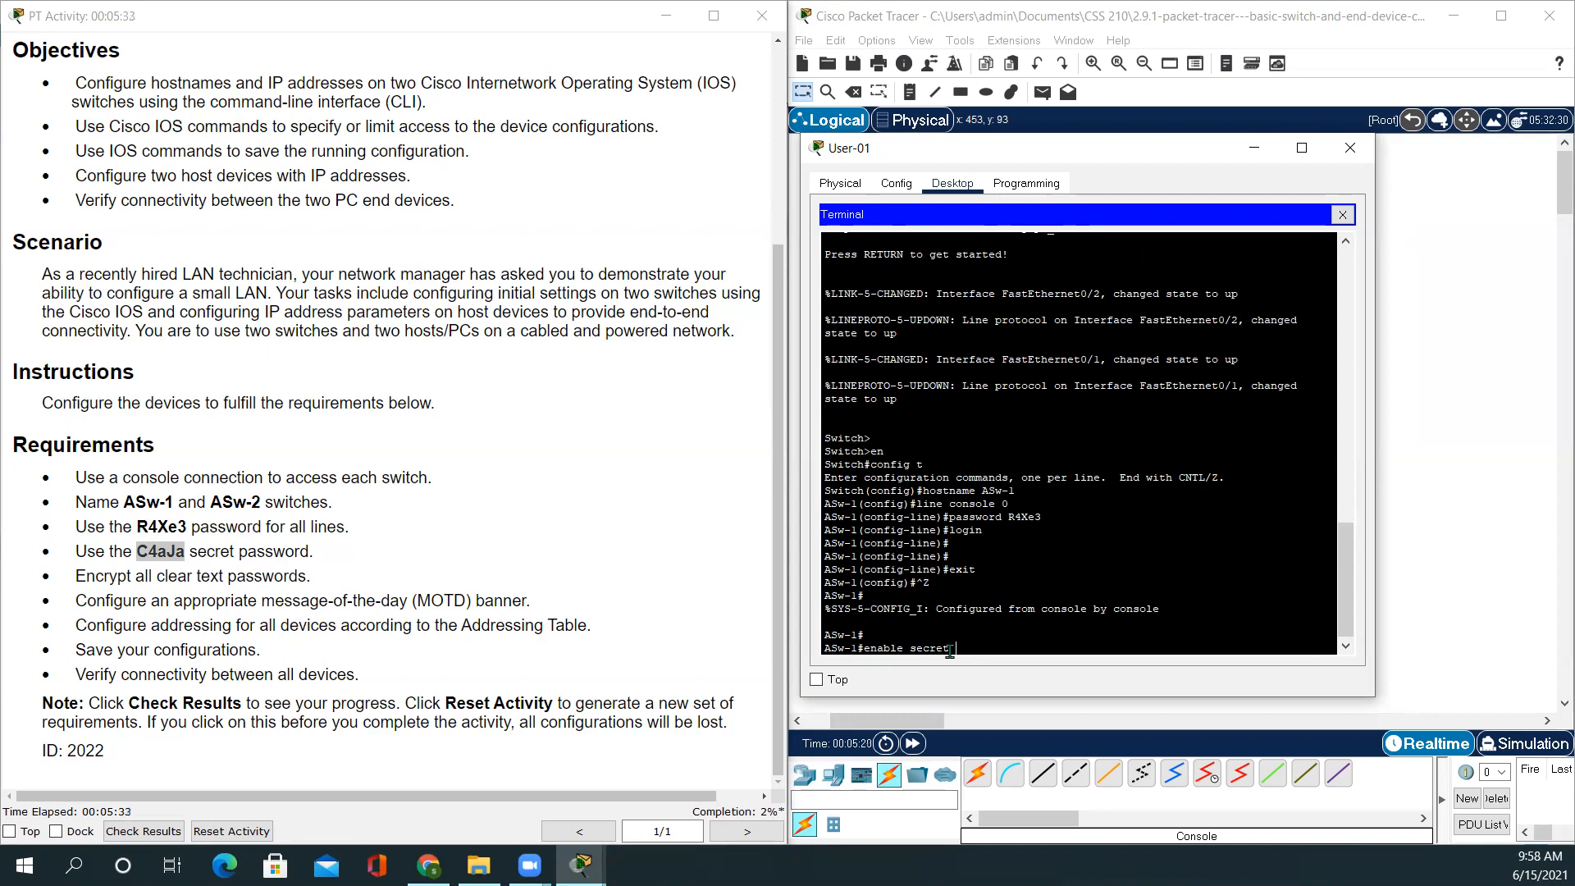
right_click(958, 649)
click(1000, 679)
key(Return)
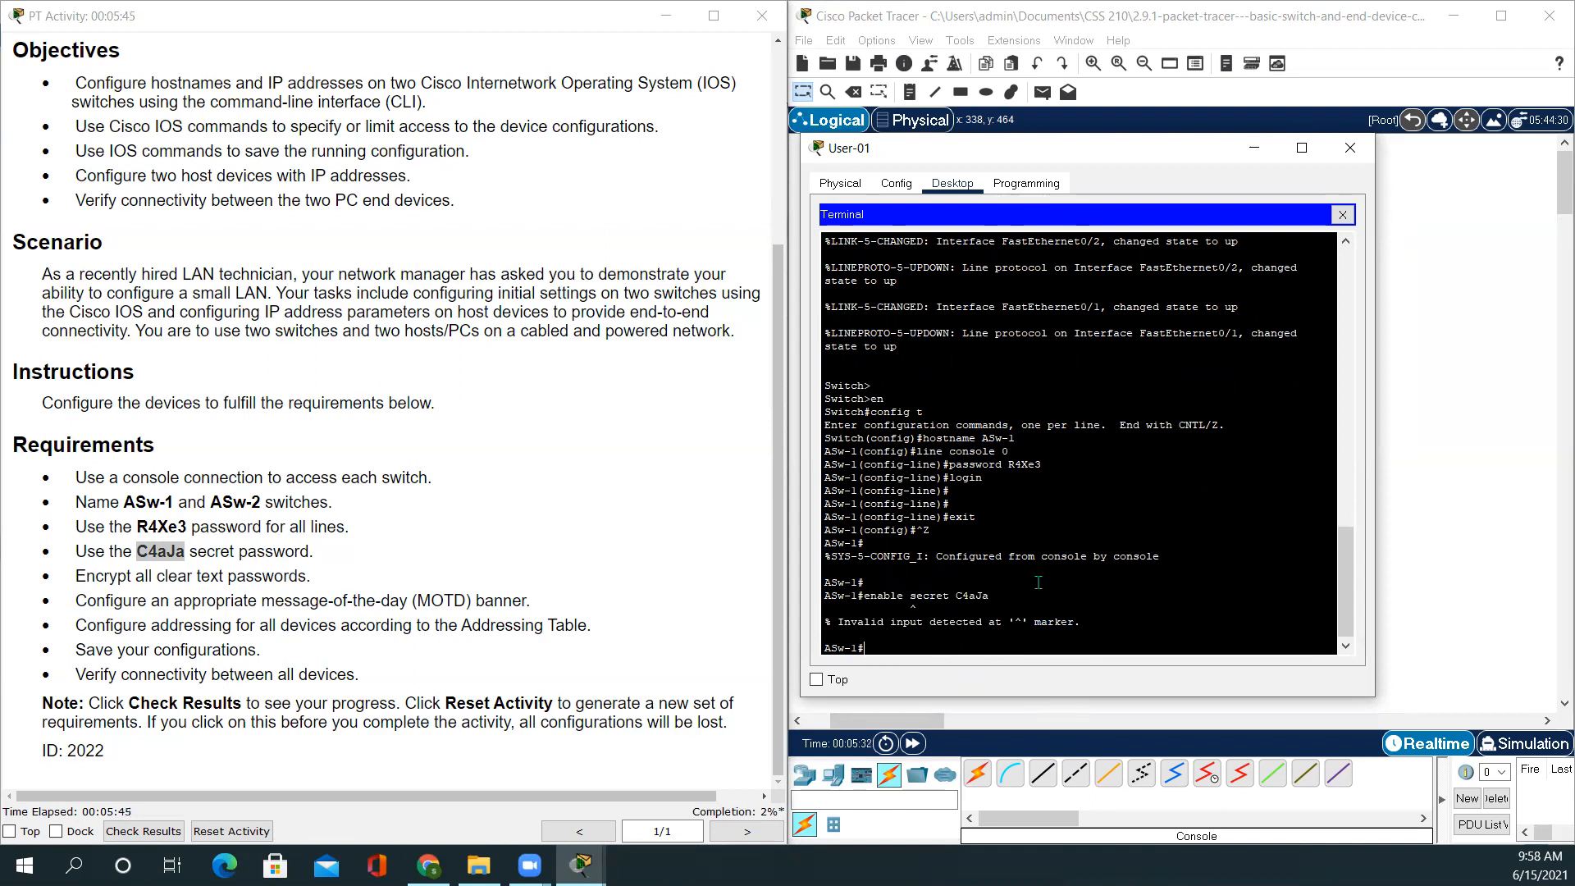
Retry enable secret with the pasted password in privileged mode, again rejected
text(ena)
key(Tab)
text(se)
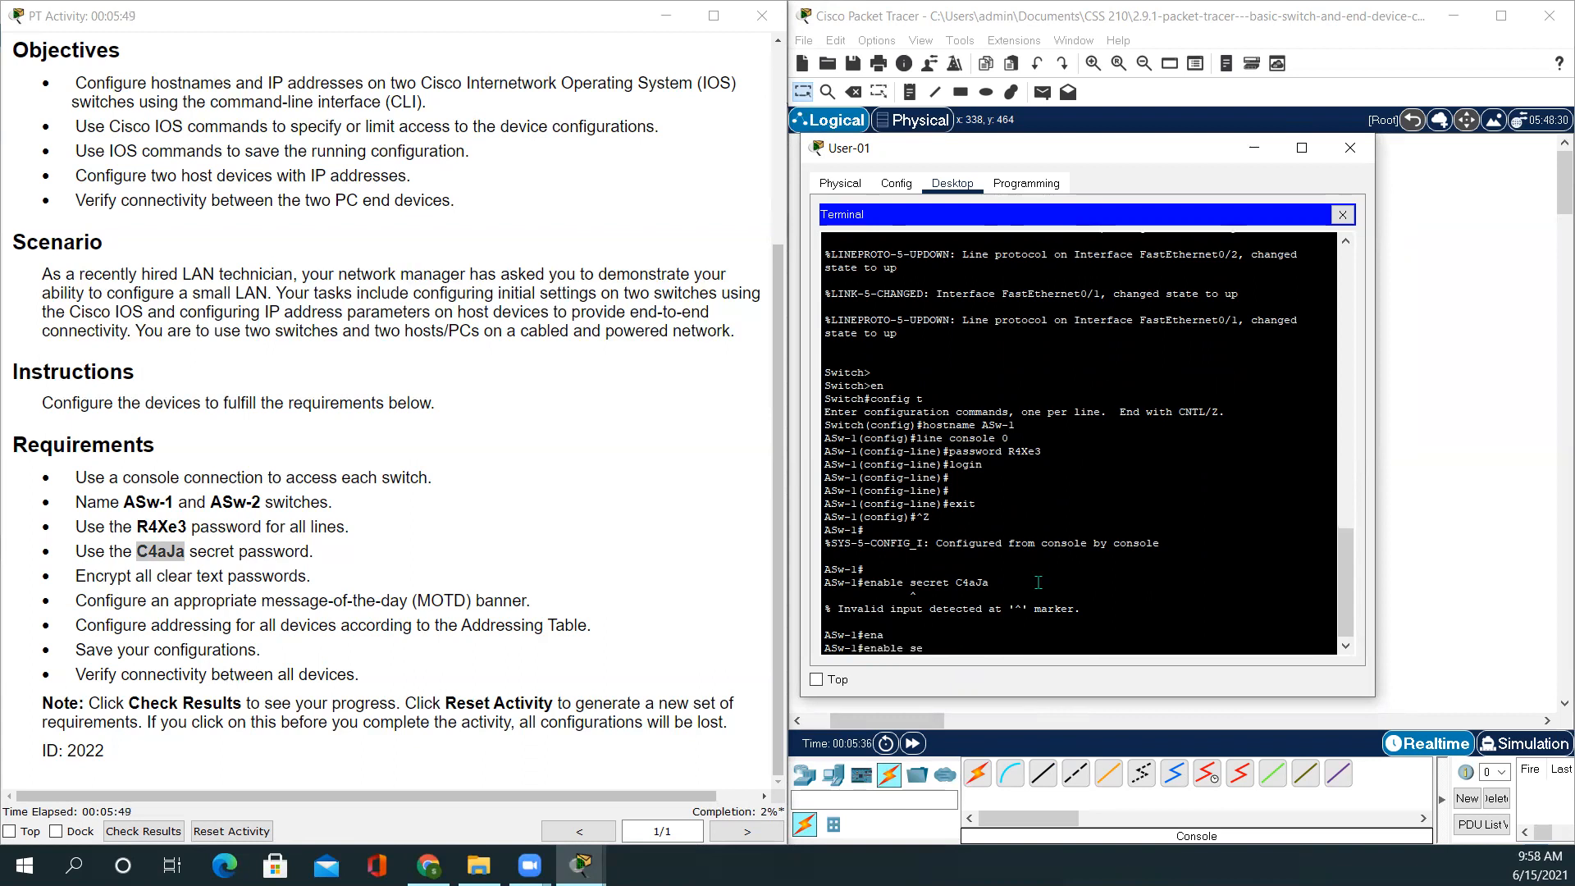
key(Tab)
text(cre)
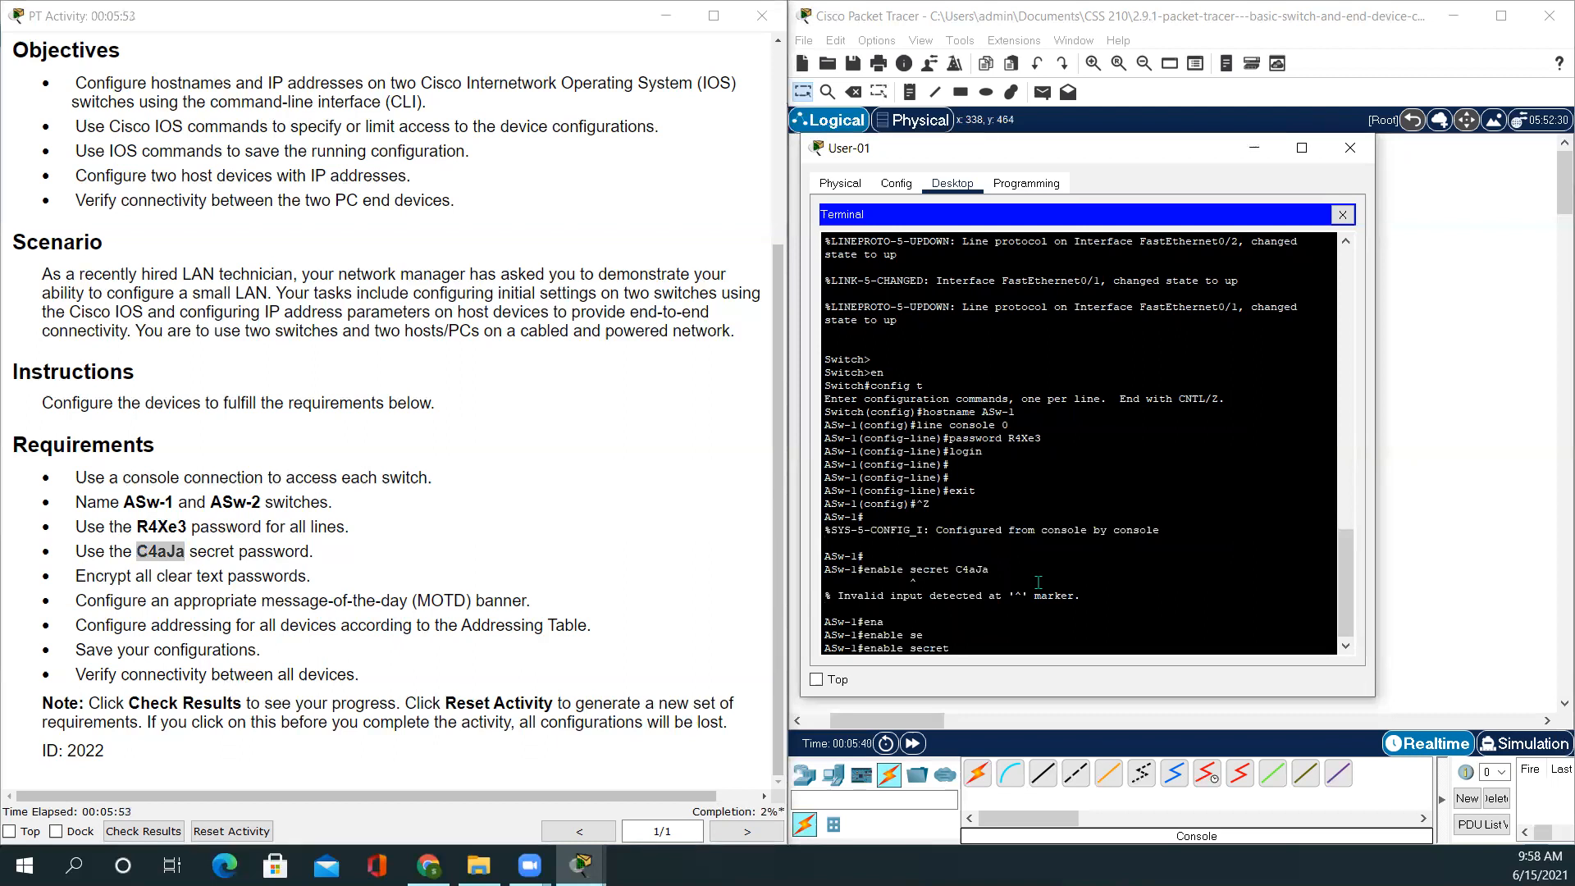
right_click(968, 648)
click(1004, 687)
key(Return)
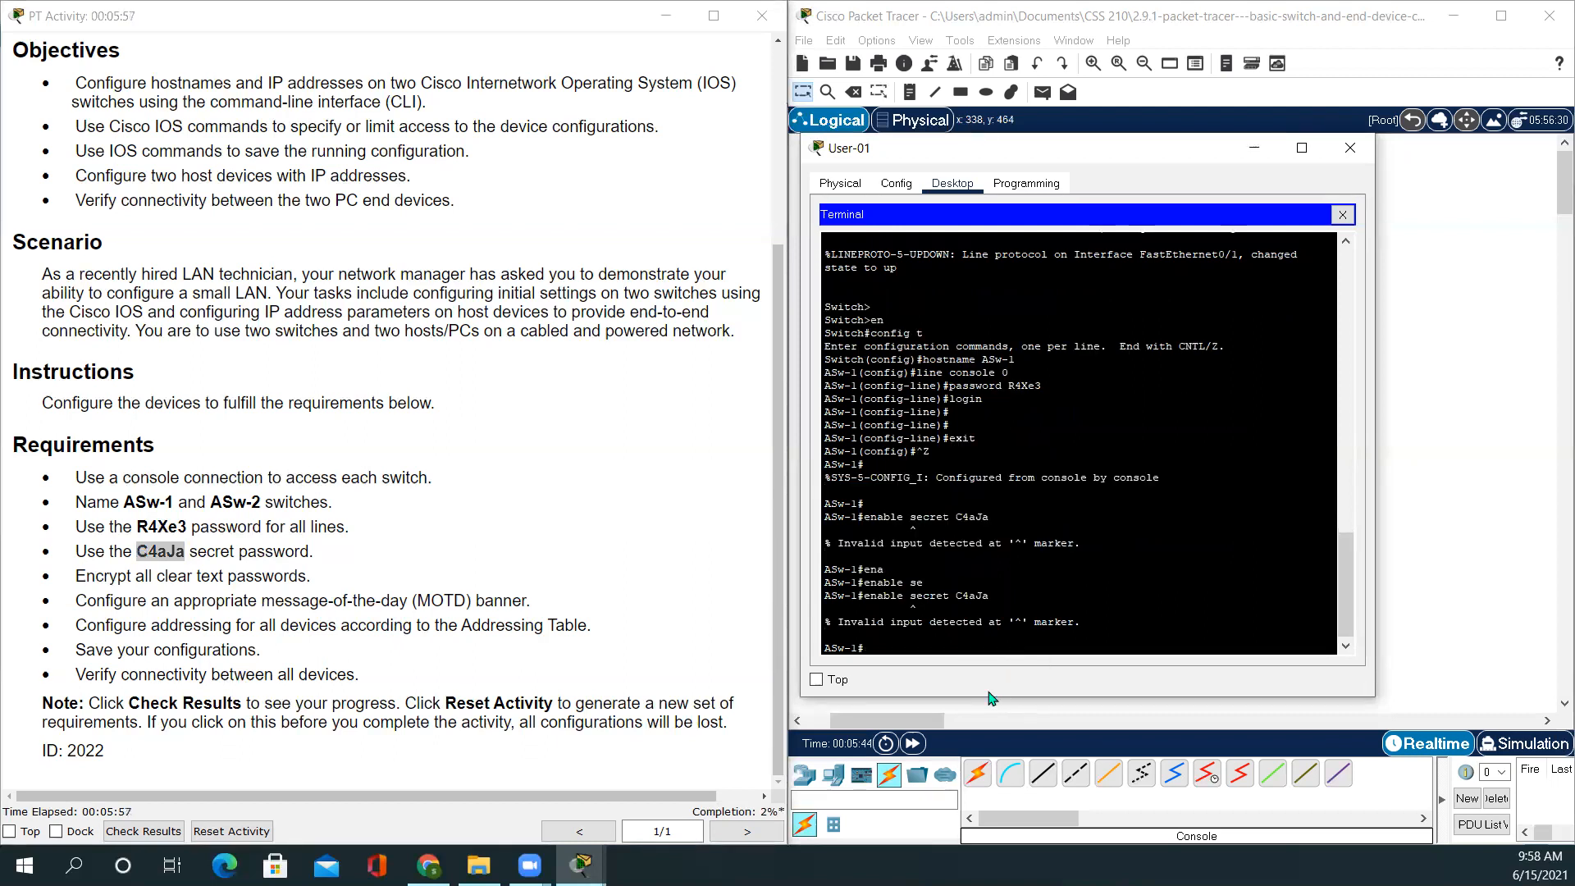
Enter global configuration, set enable secret to the pasted password, and exit
text(config tr)
key(Return)
text(config t)
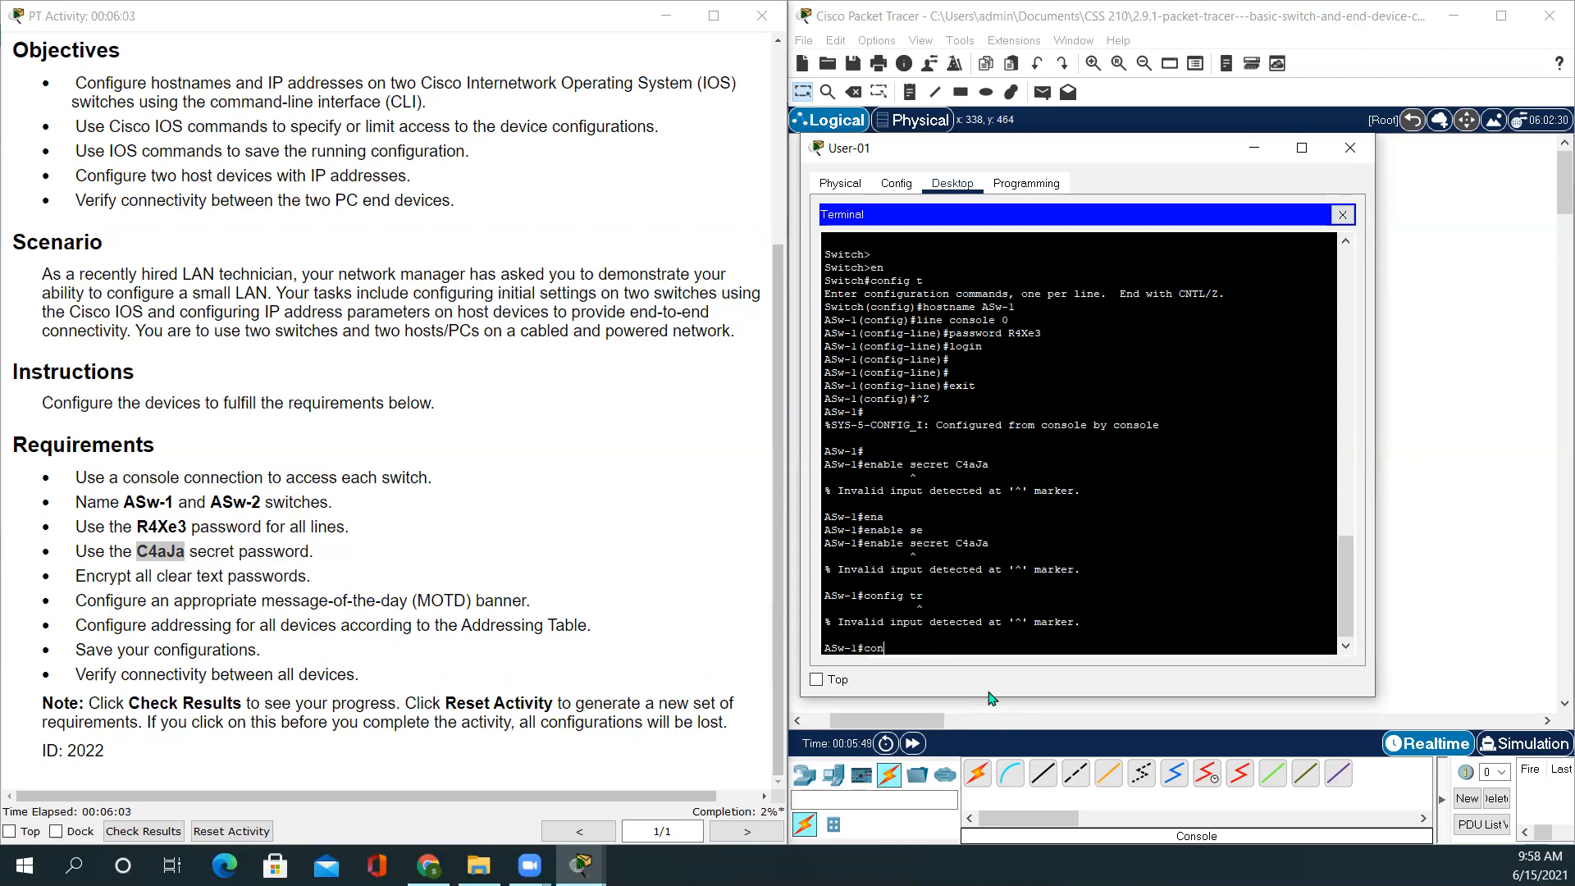
key(Return)
key(Return)
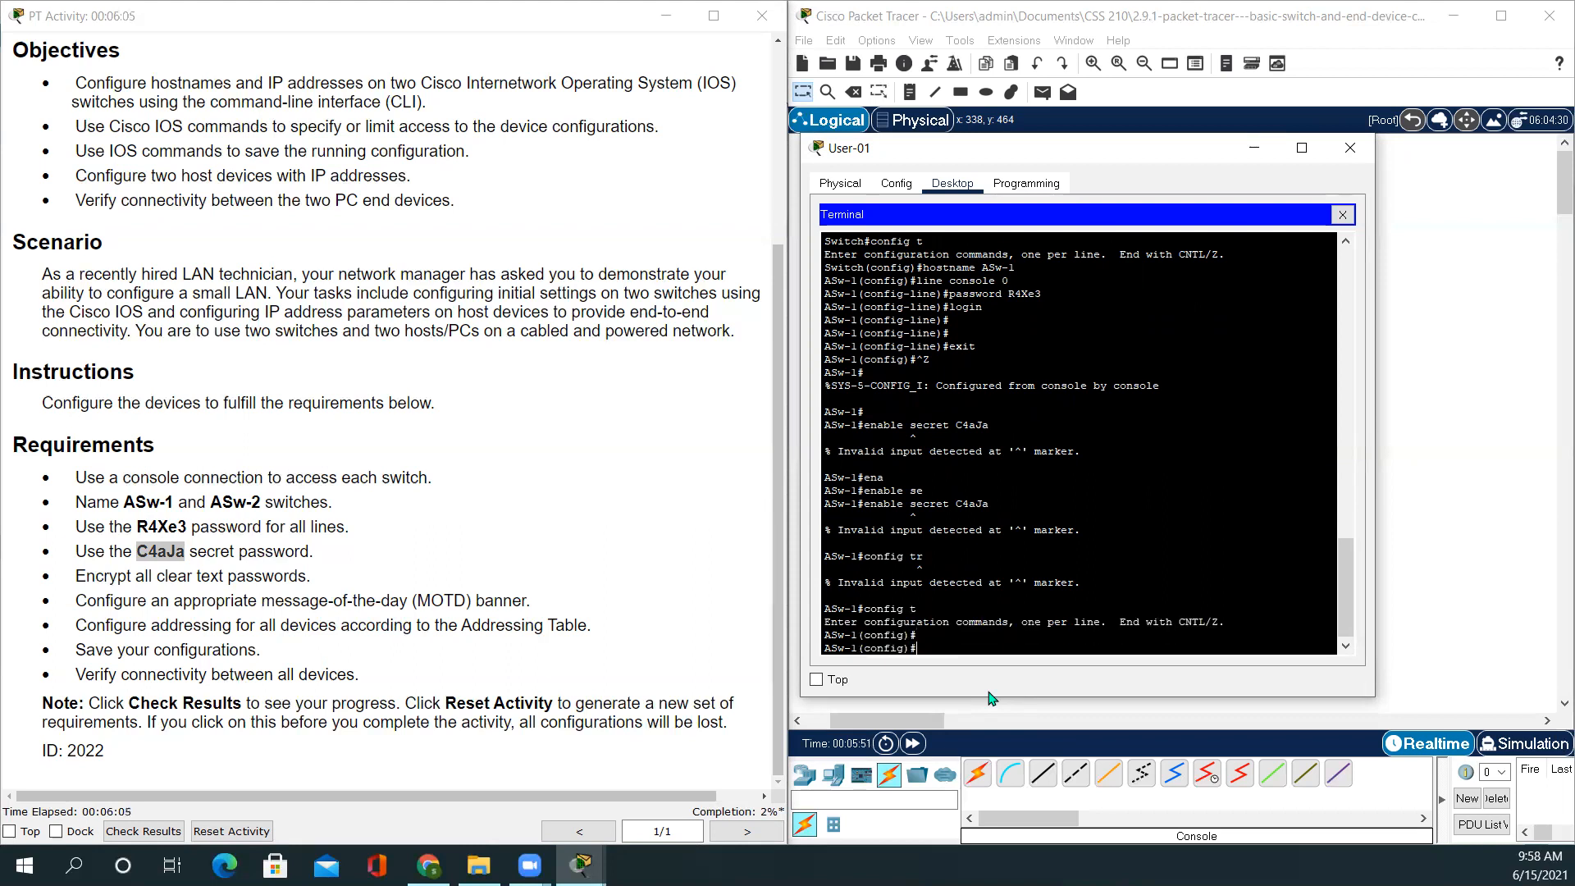
text(enable sec)
key(Tab)
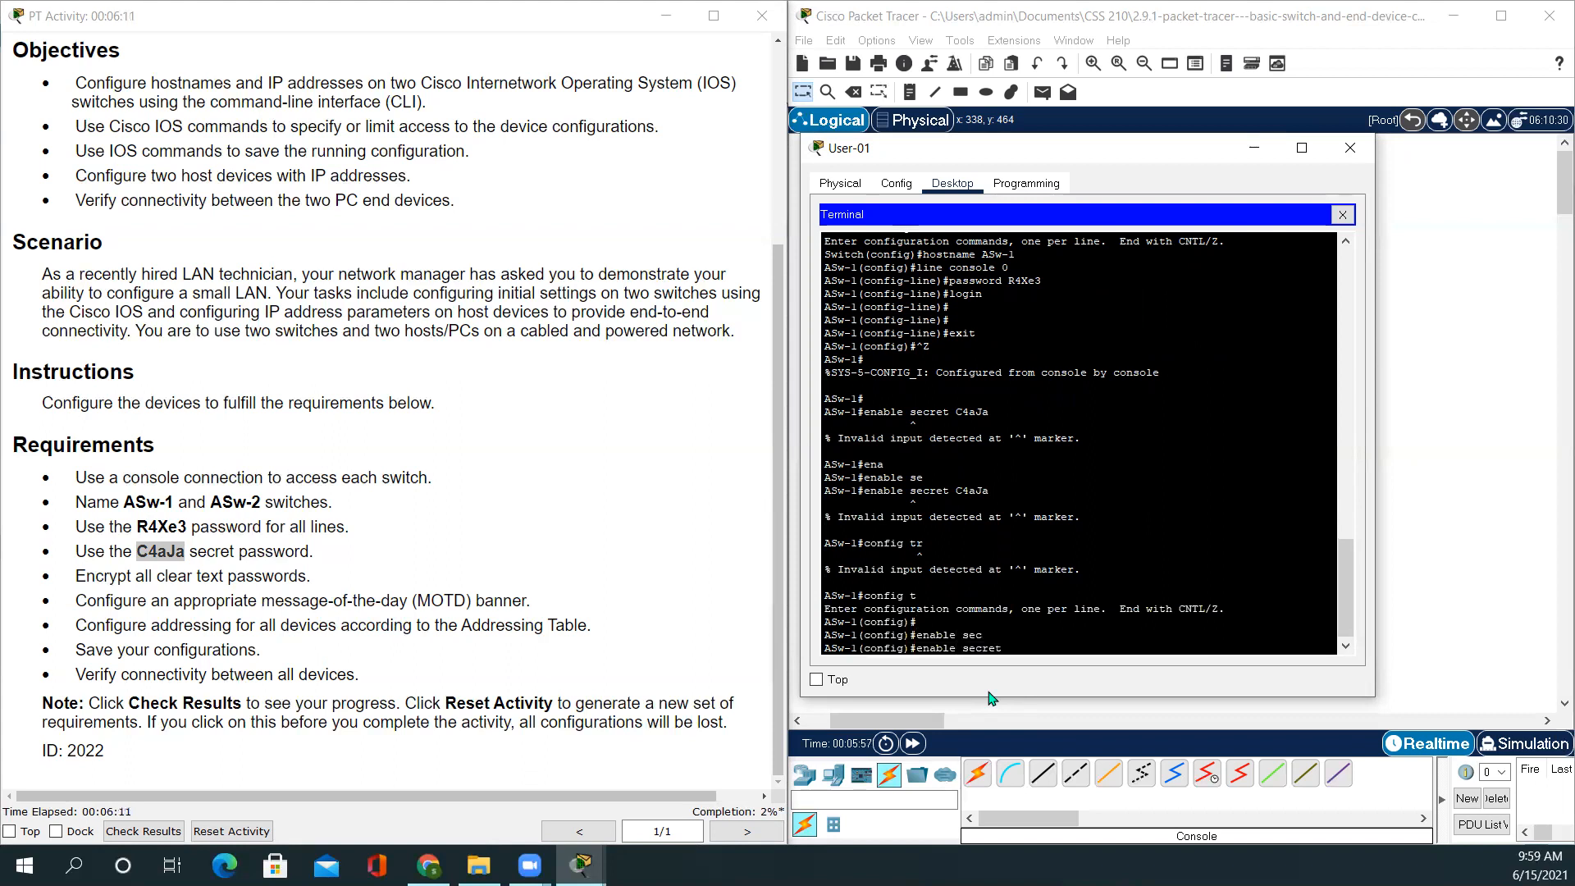
right_click(1018, 646)
click(1083, 681)
key(Return)
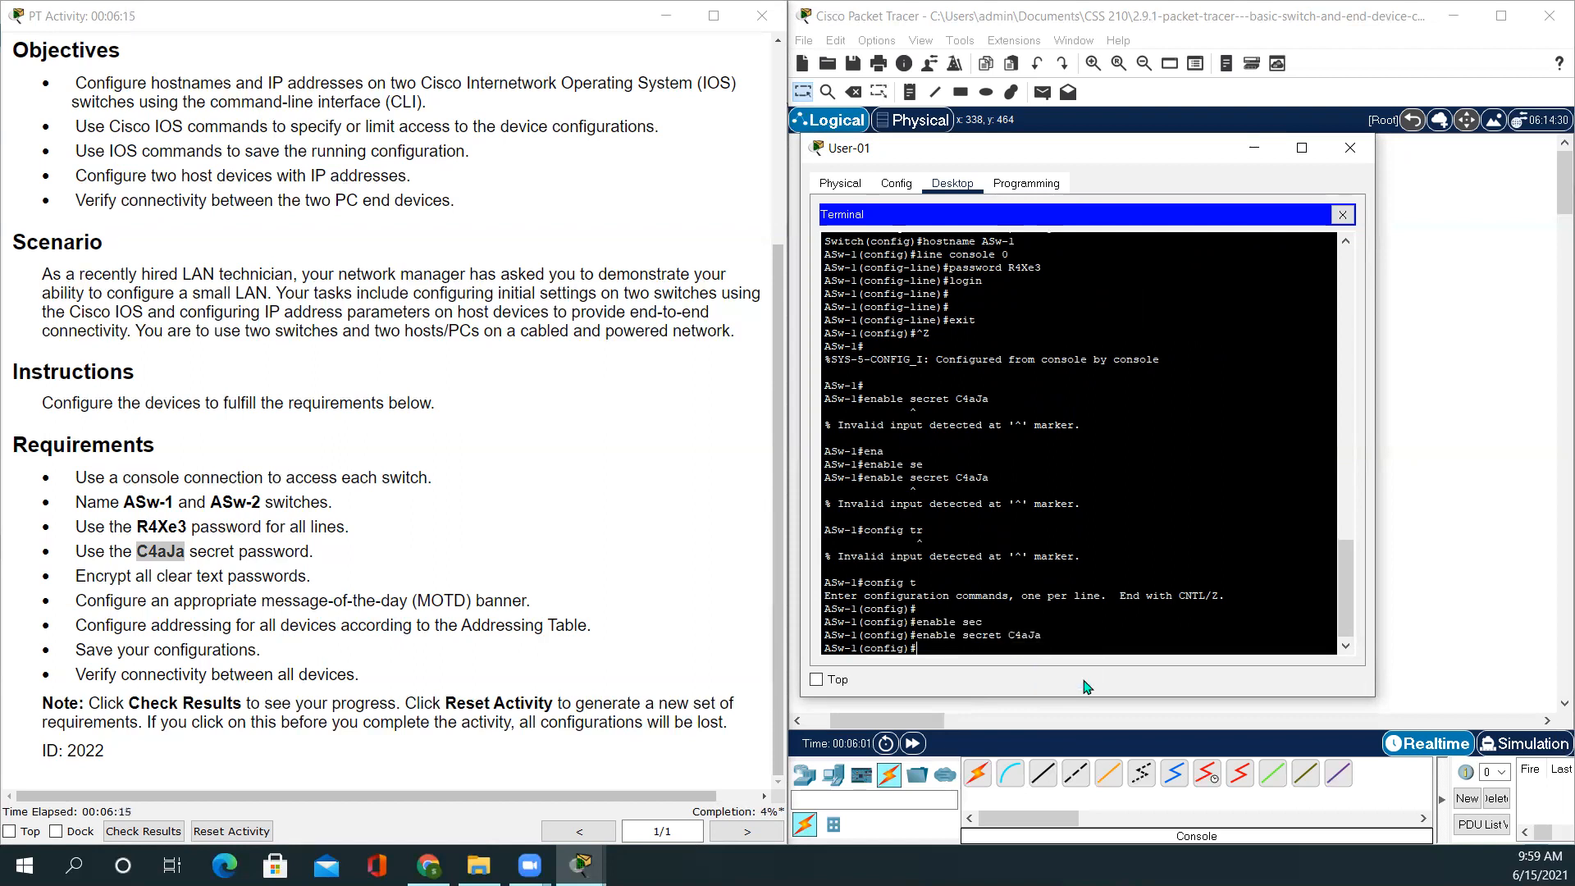
key(Return)
key(Return)
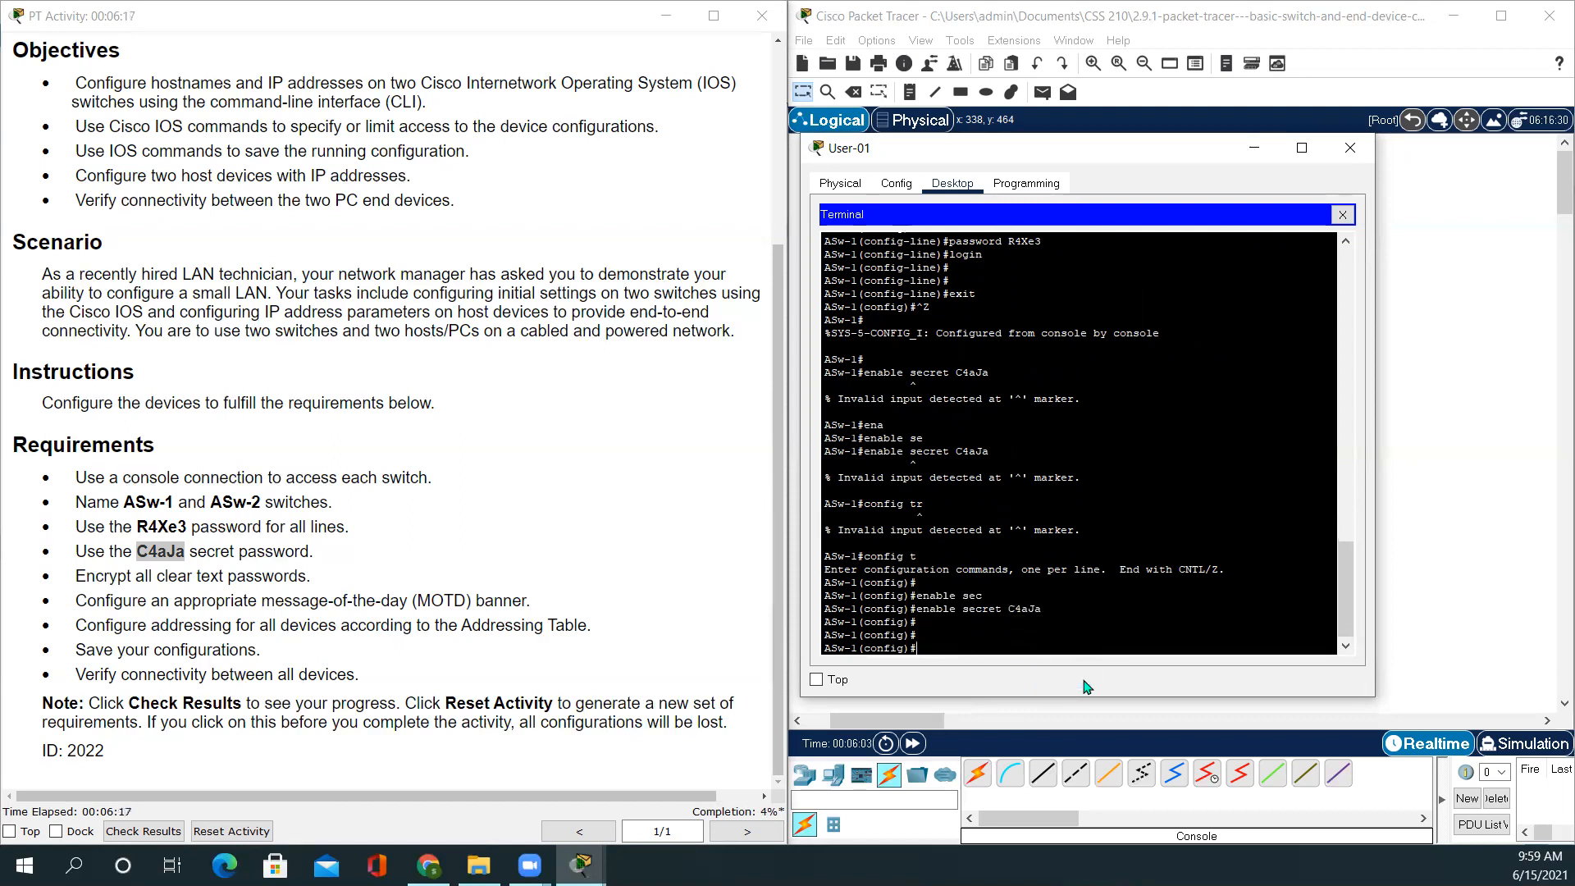
text(exit)
key(Return)
key(Return)
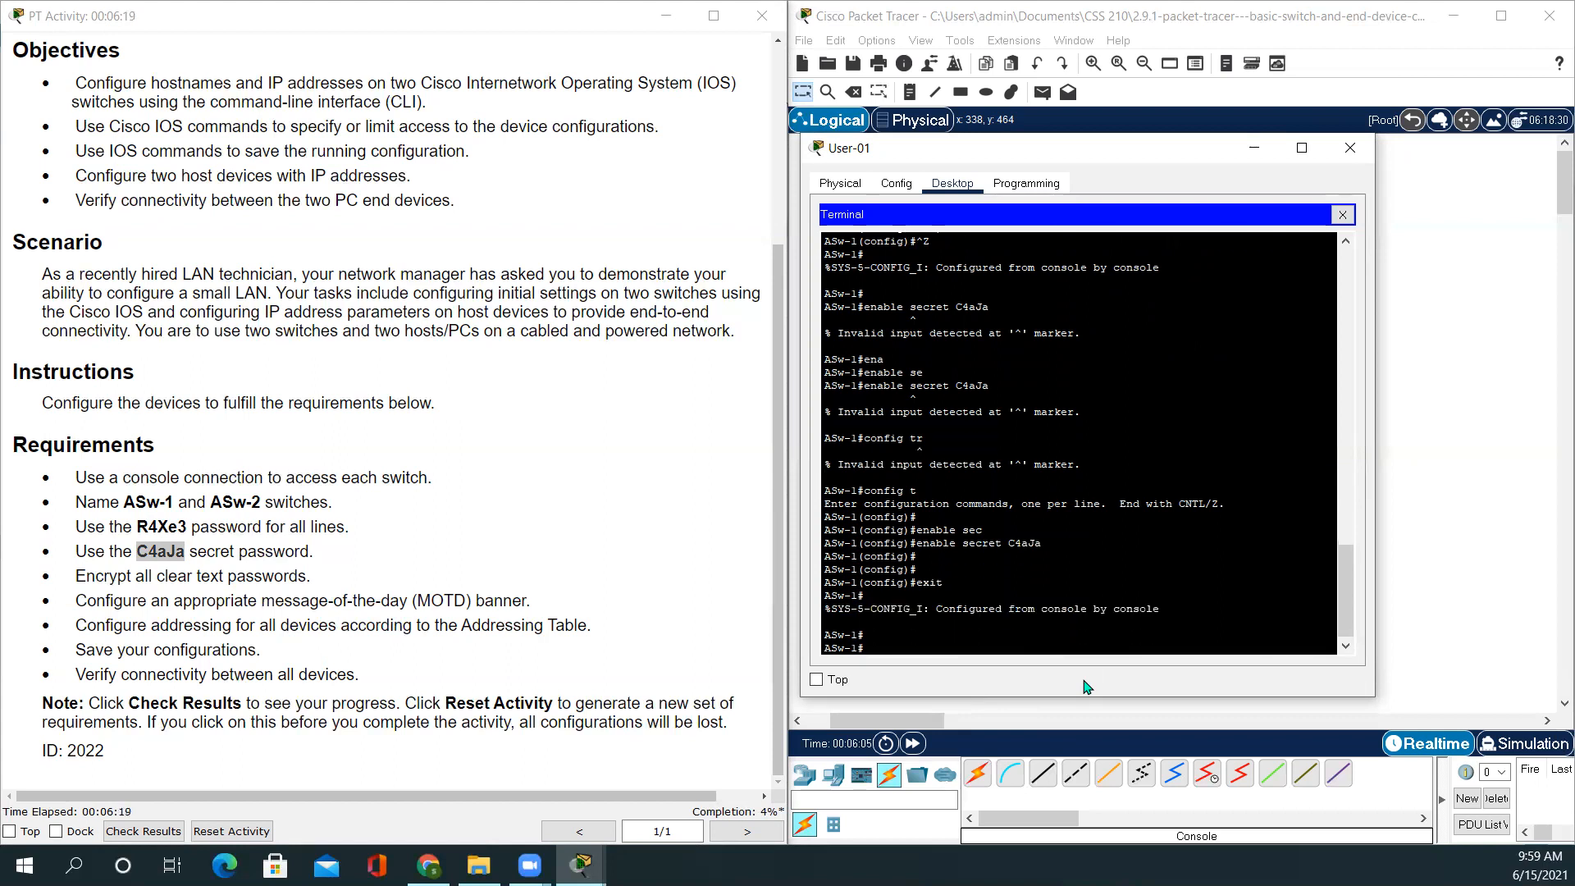
Highlight the password encryption requirement in the activity instructions
click(110, 594)
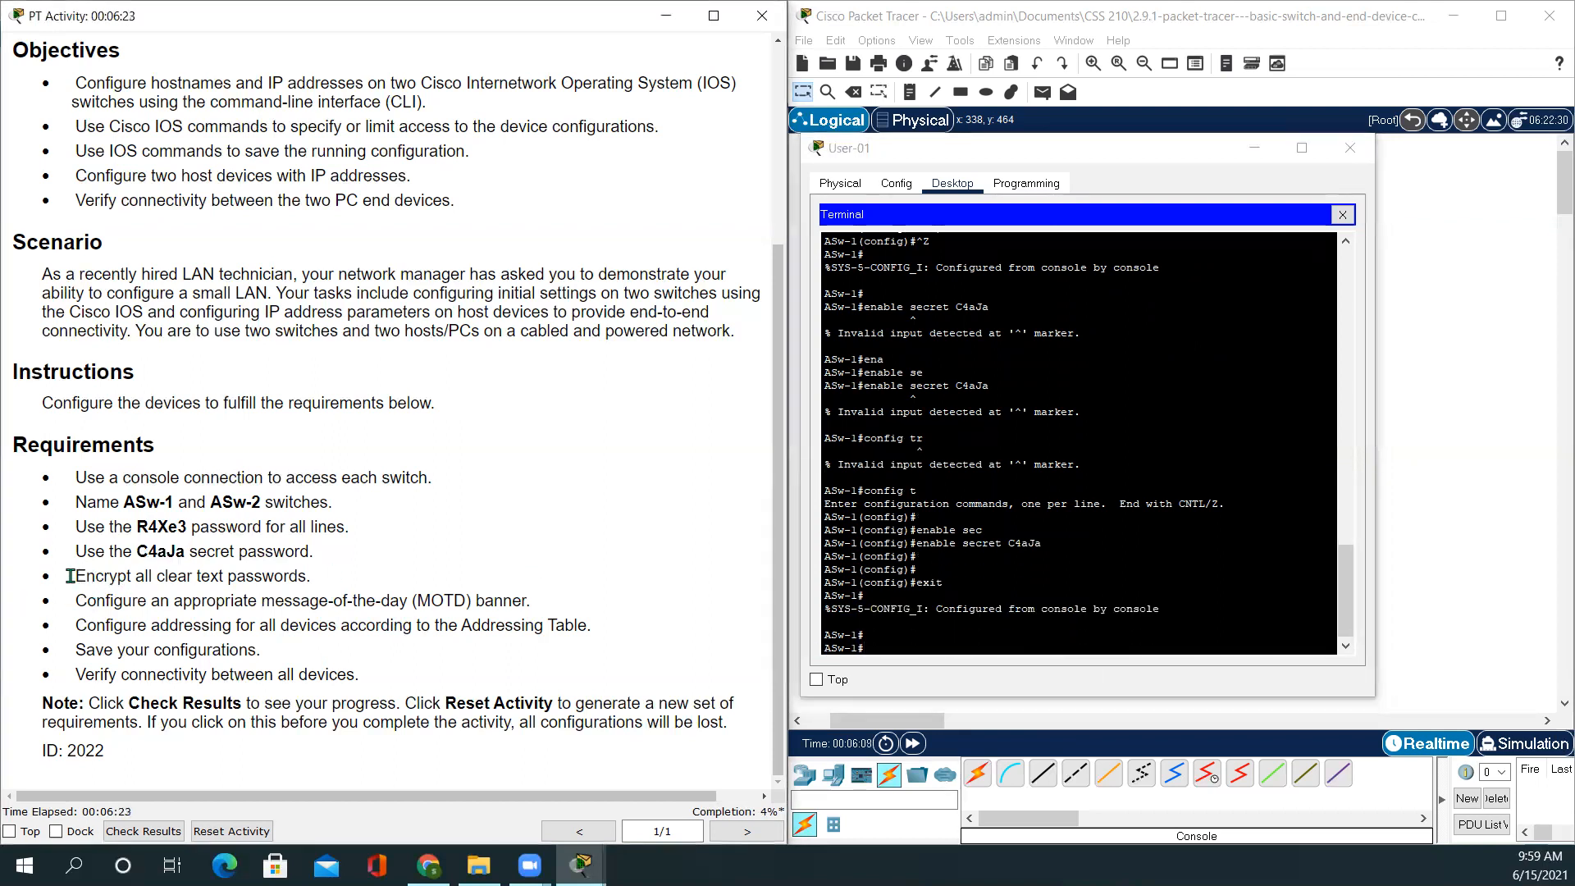
drag(74, 577, 330, 575)
click(906, 640)
click(907, 641)
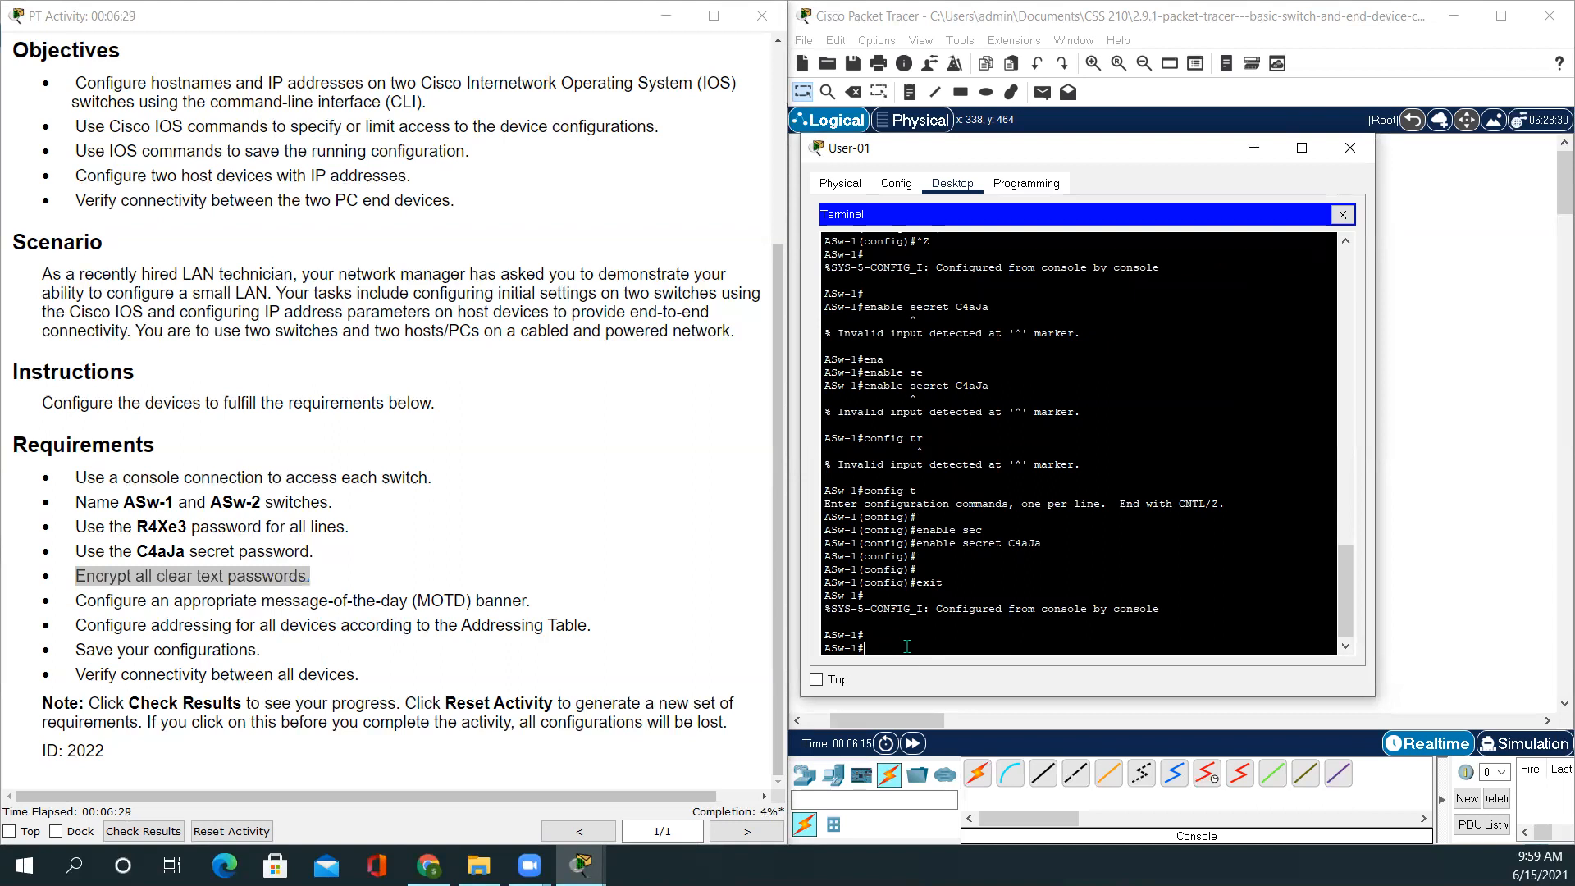
Enter global configuration and run service password-encryption on ASw-1
text(config t)
key(Return)
key(Return)
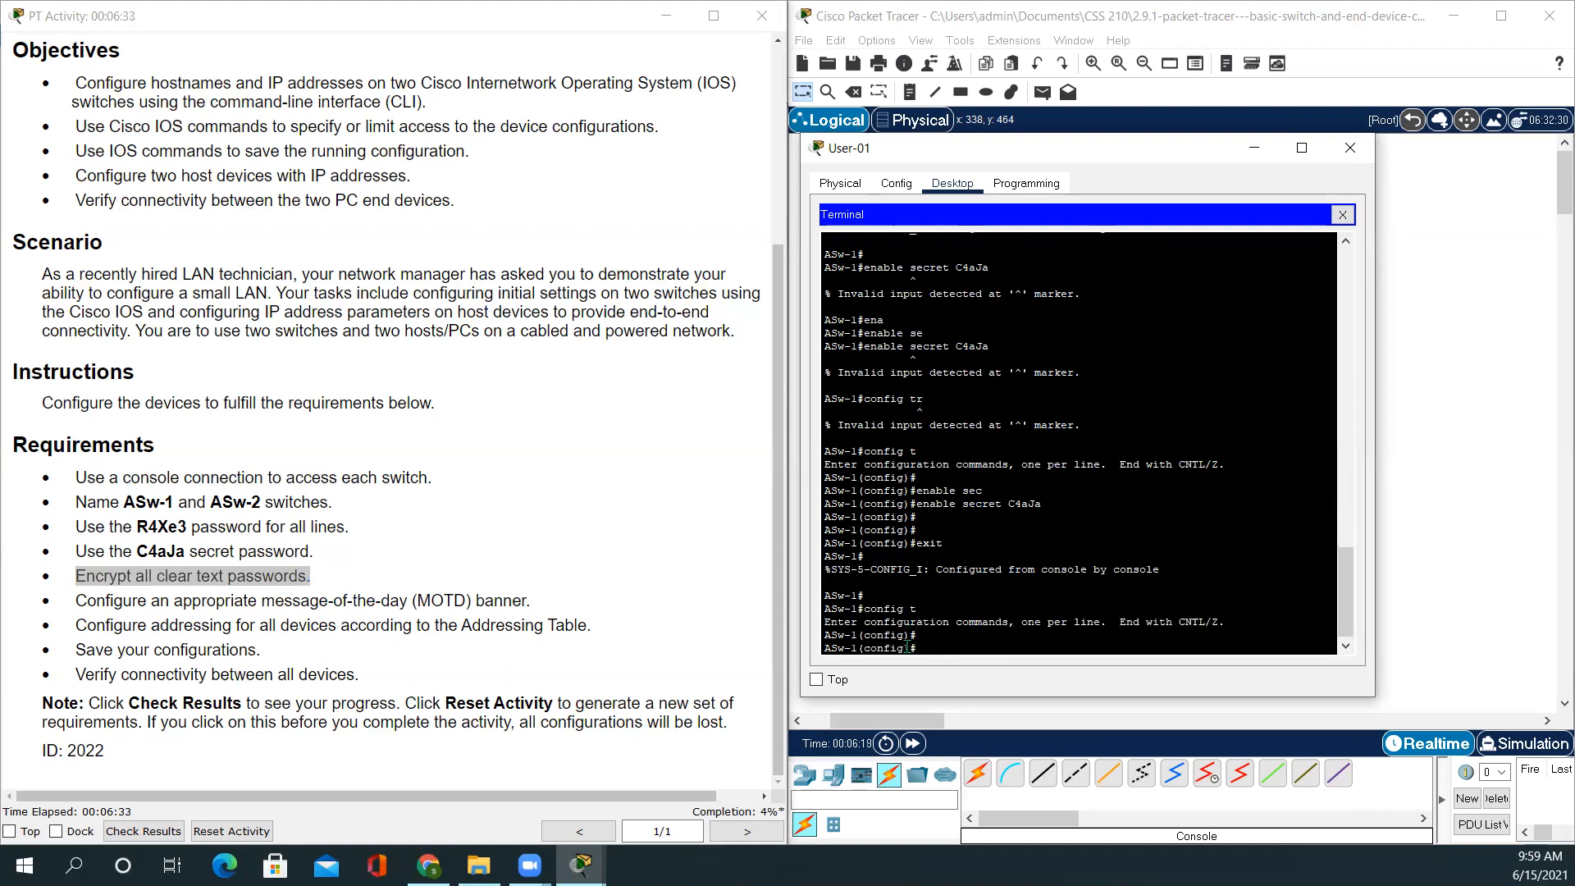
text(s)
key(Tab)
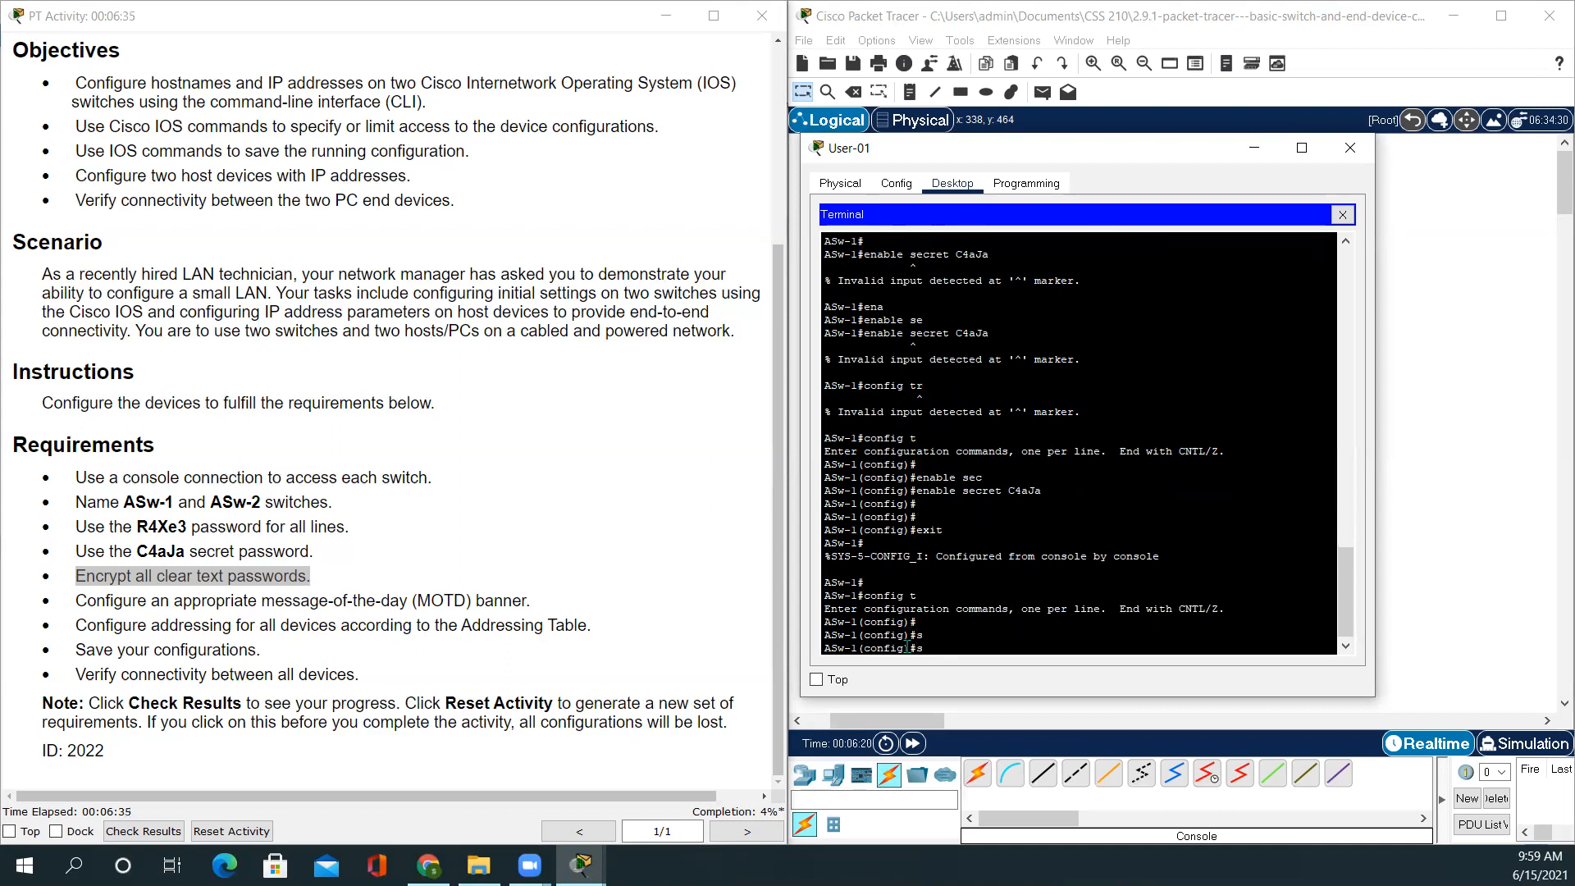
text(e)
key(Tab)
text(rvice )
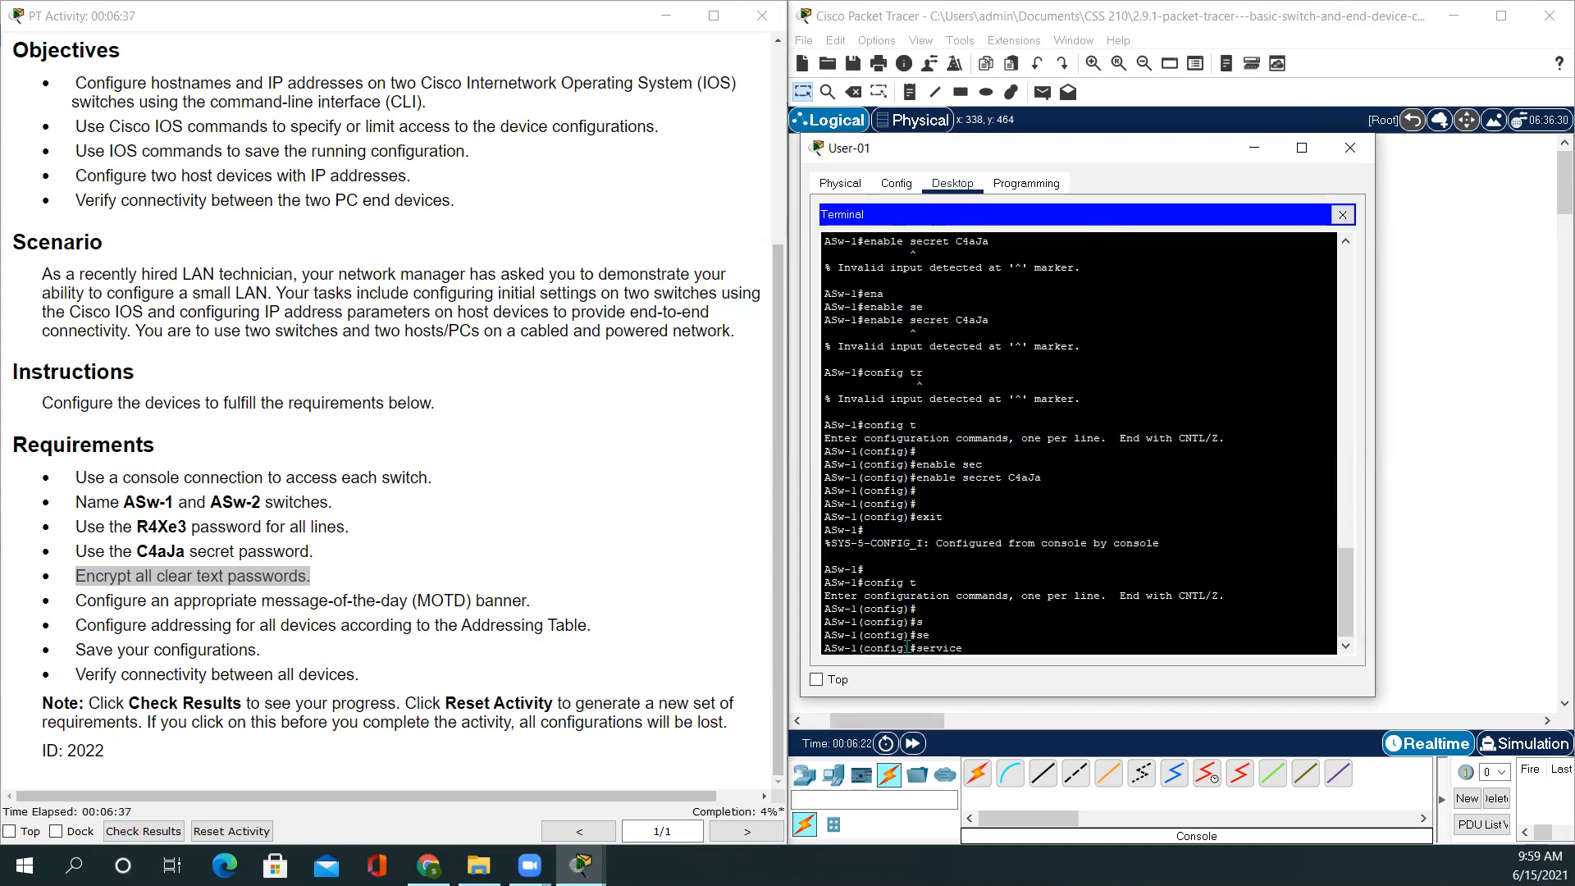
text(pa)
key(Tab)
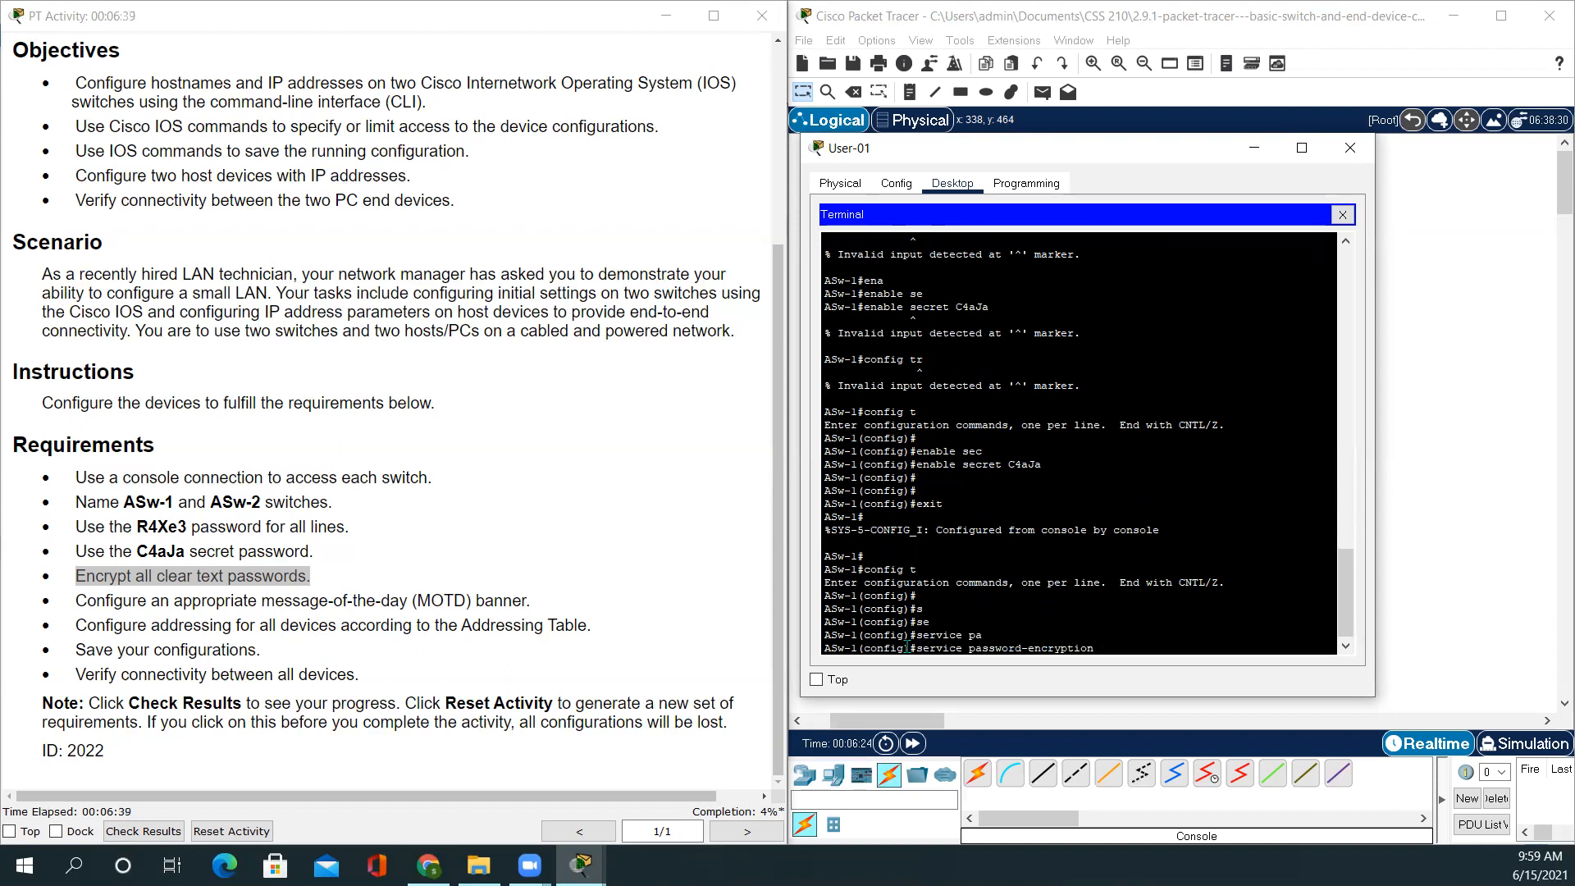
key(Return)
key(Return)
key(Return)
key(Return)
key(Return)
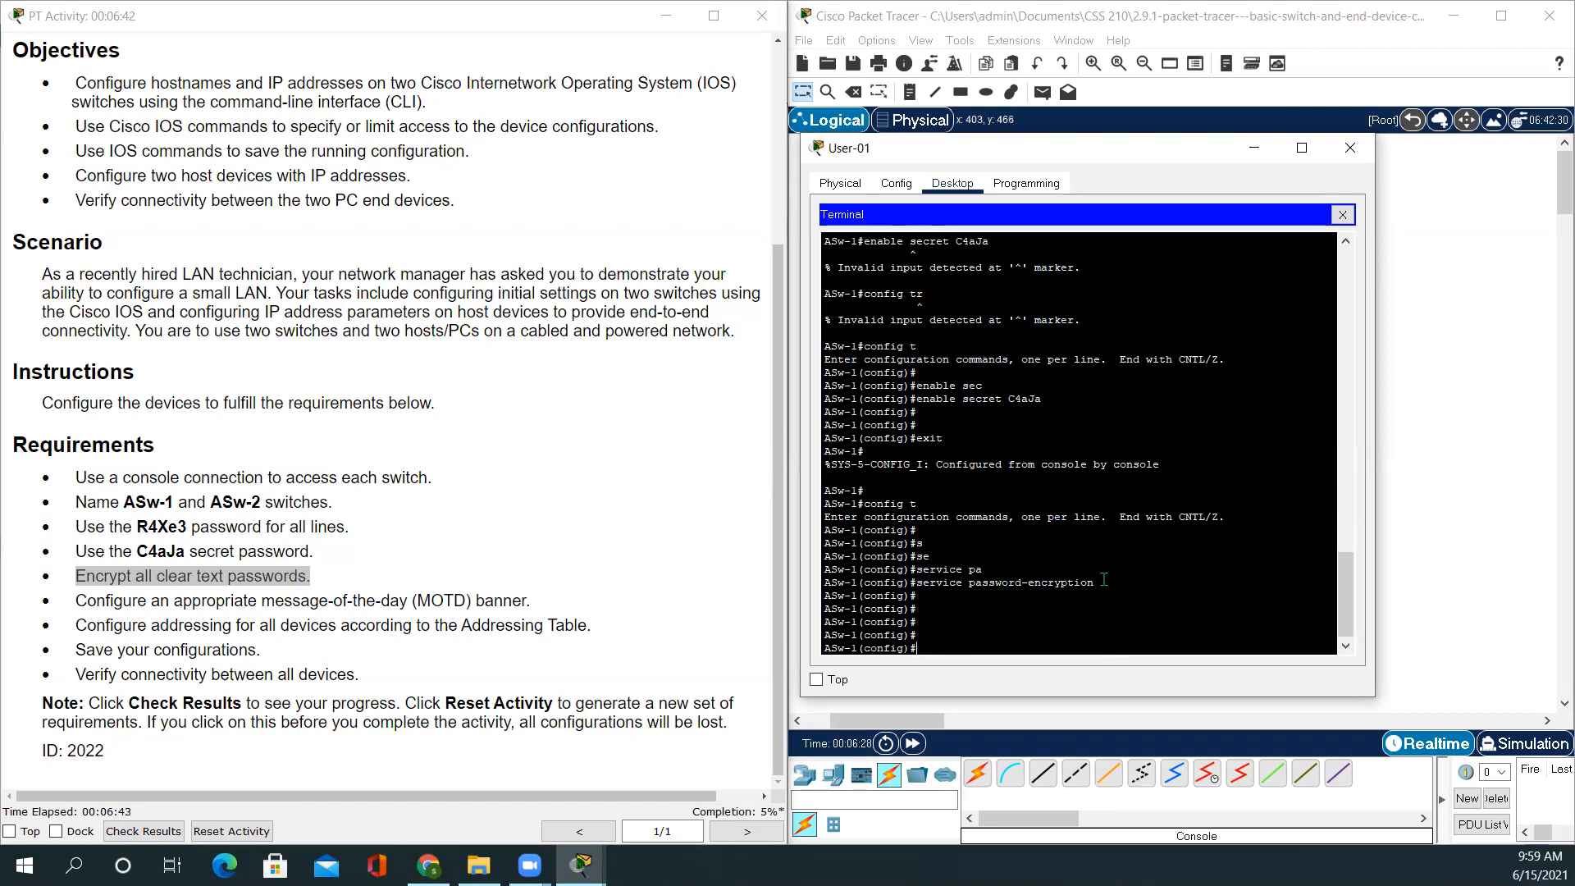
Clear the stray console selection and highlight the MOTD banner requirement
drag(1103, 580, 943, 599)
click(1132, 561)
click(64, 624)
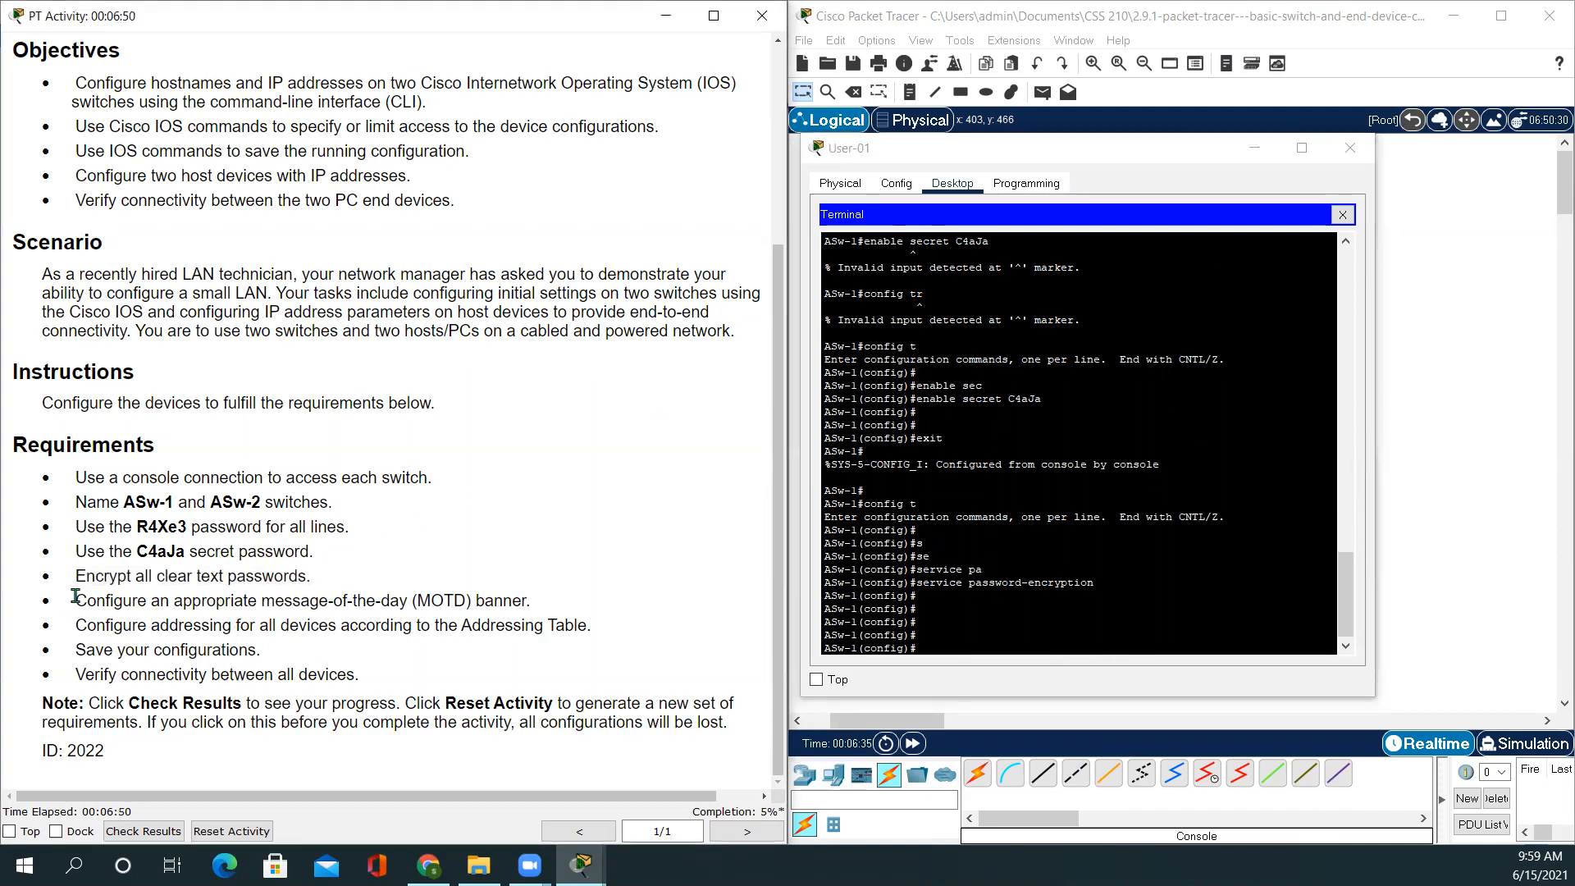
drag(75, 602, 565, 609)
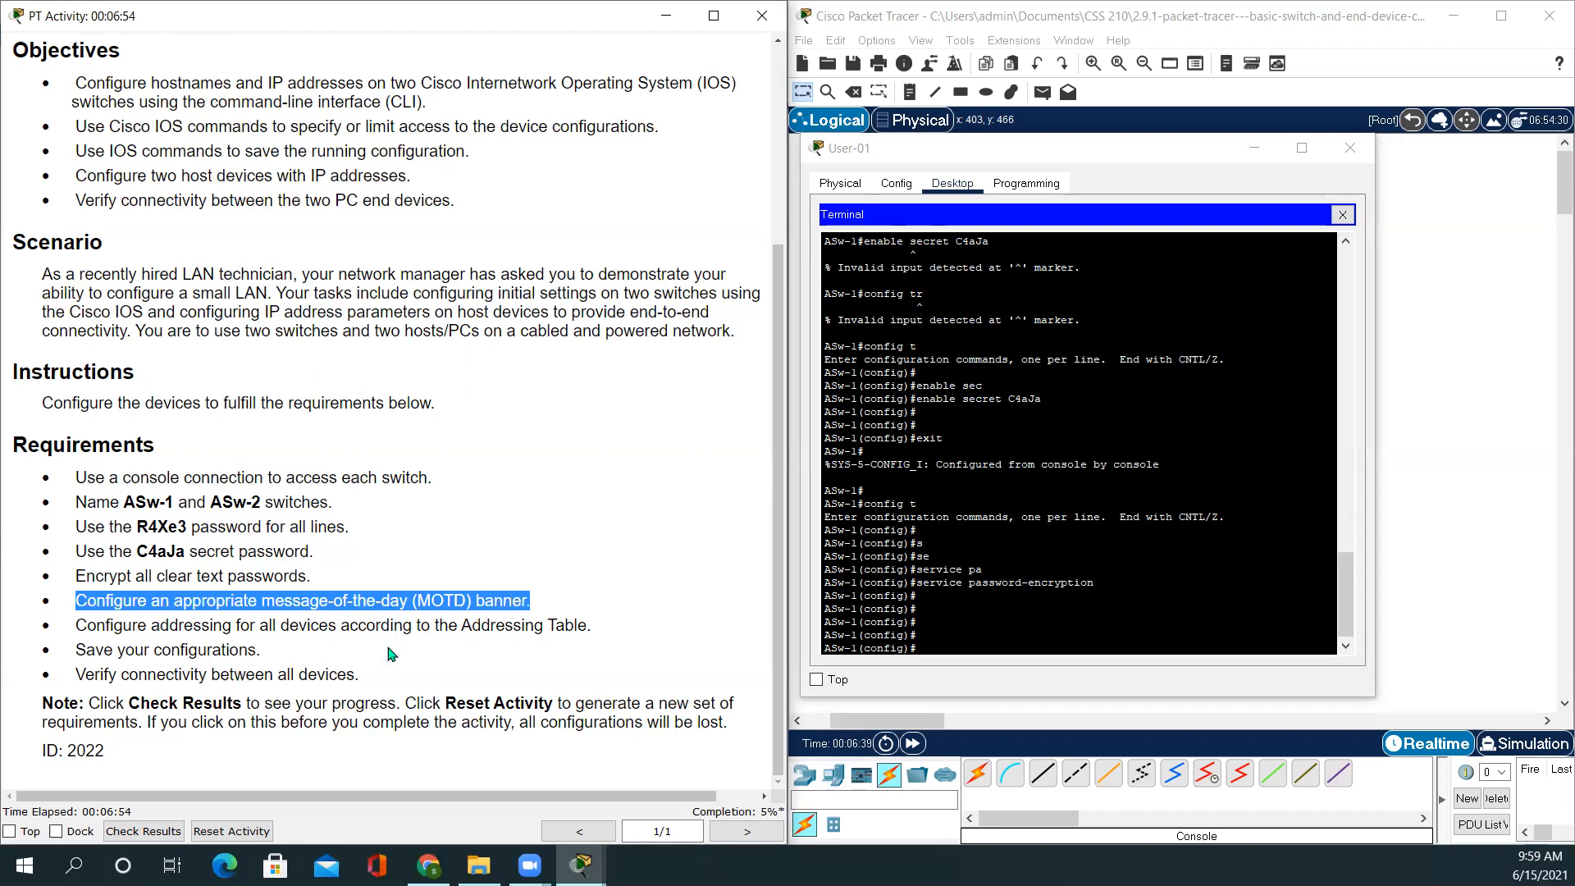
click(950, 663)
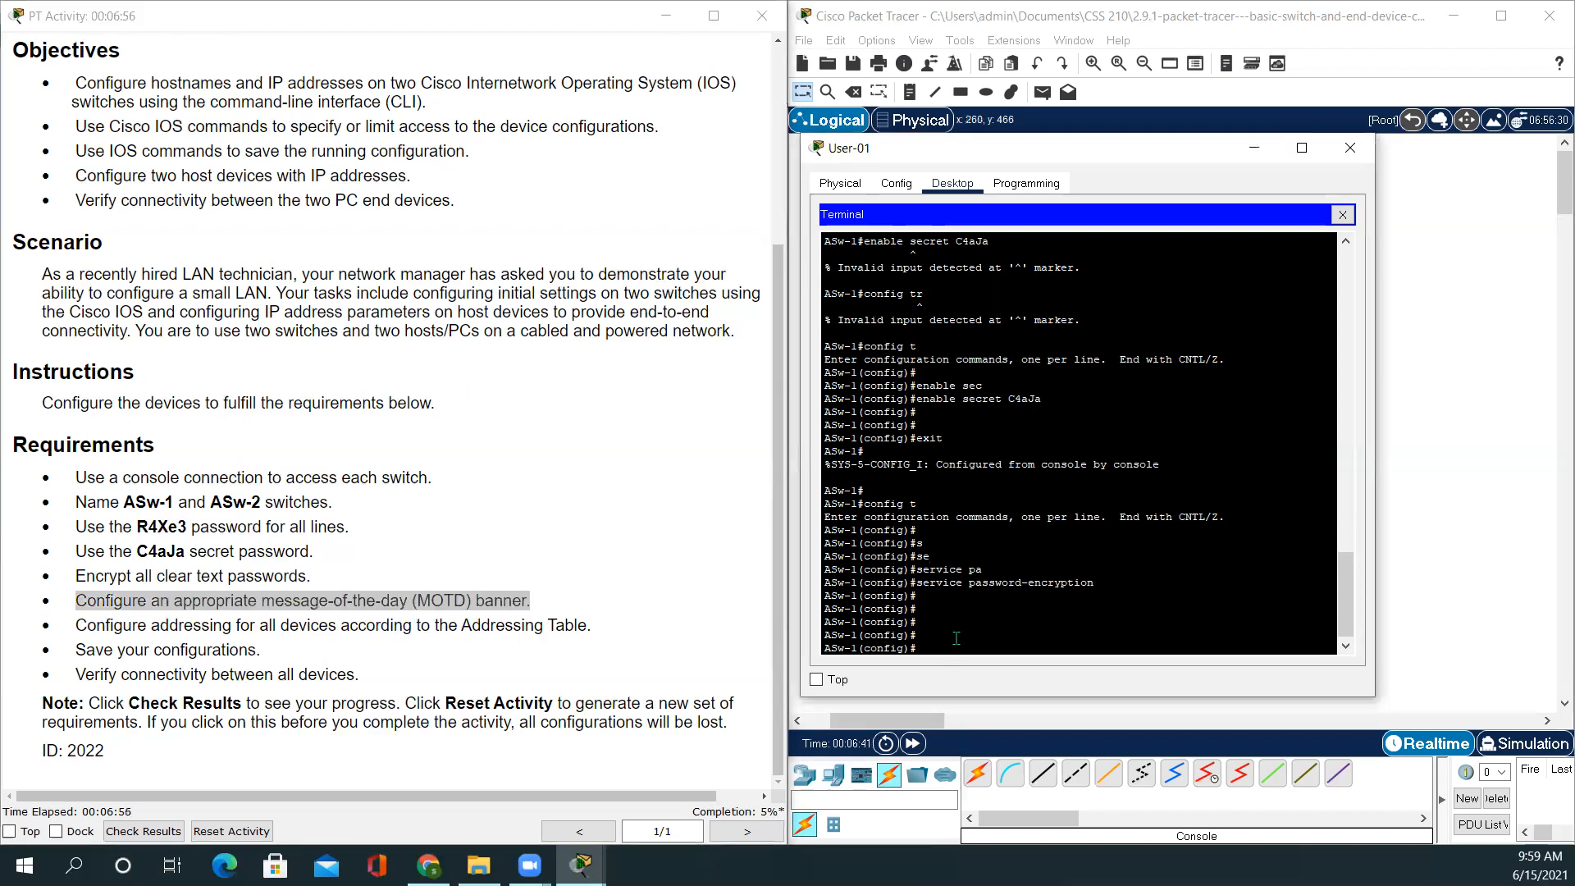
Apply banner motd 'Unauthorized users are not allowed' with & delimiters, then mark the addressing requirement
key(Return)
text(ban)
key(Tab)
text(mo)
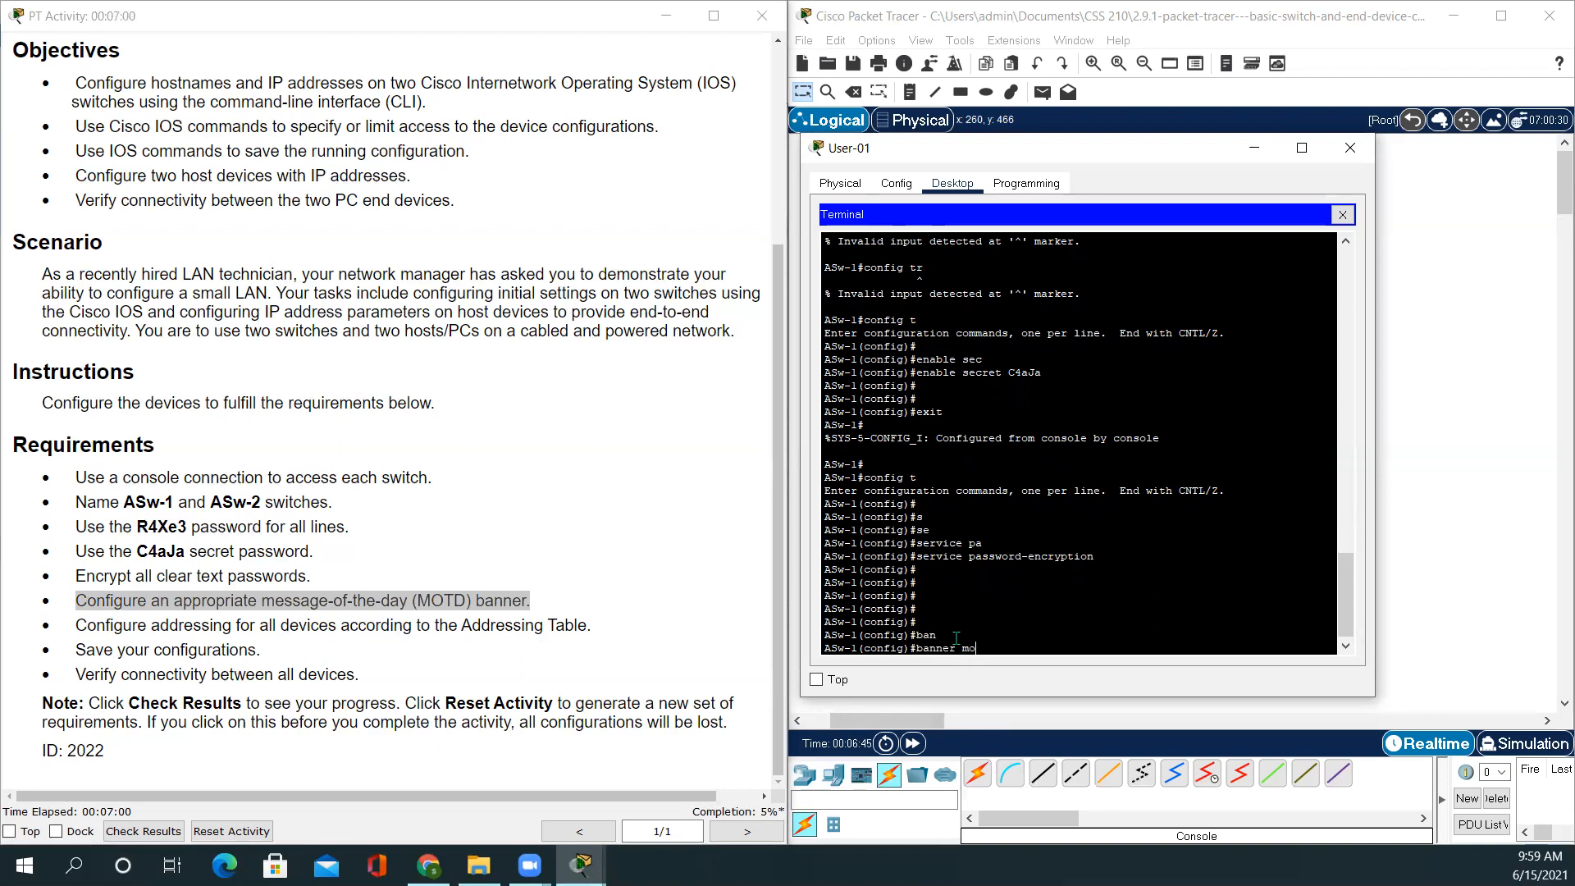
key(Tab)
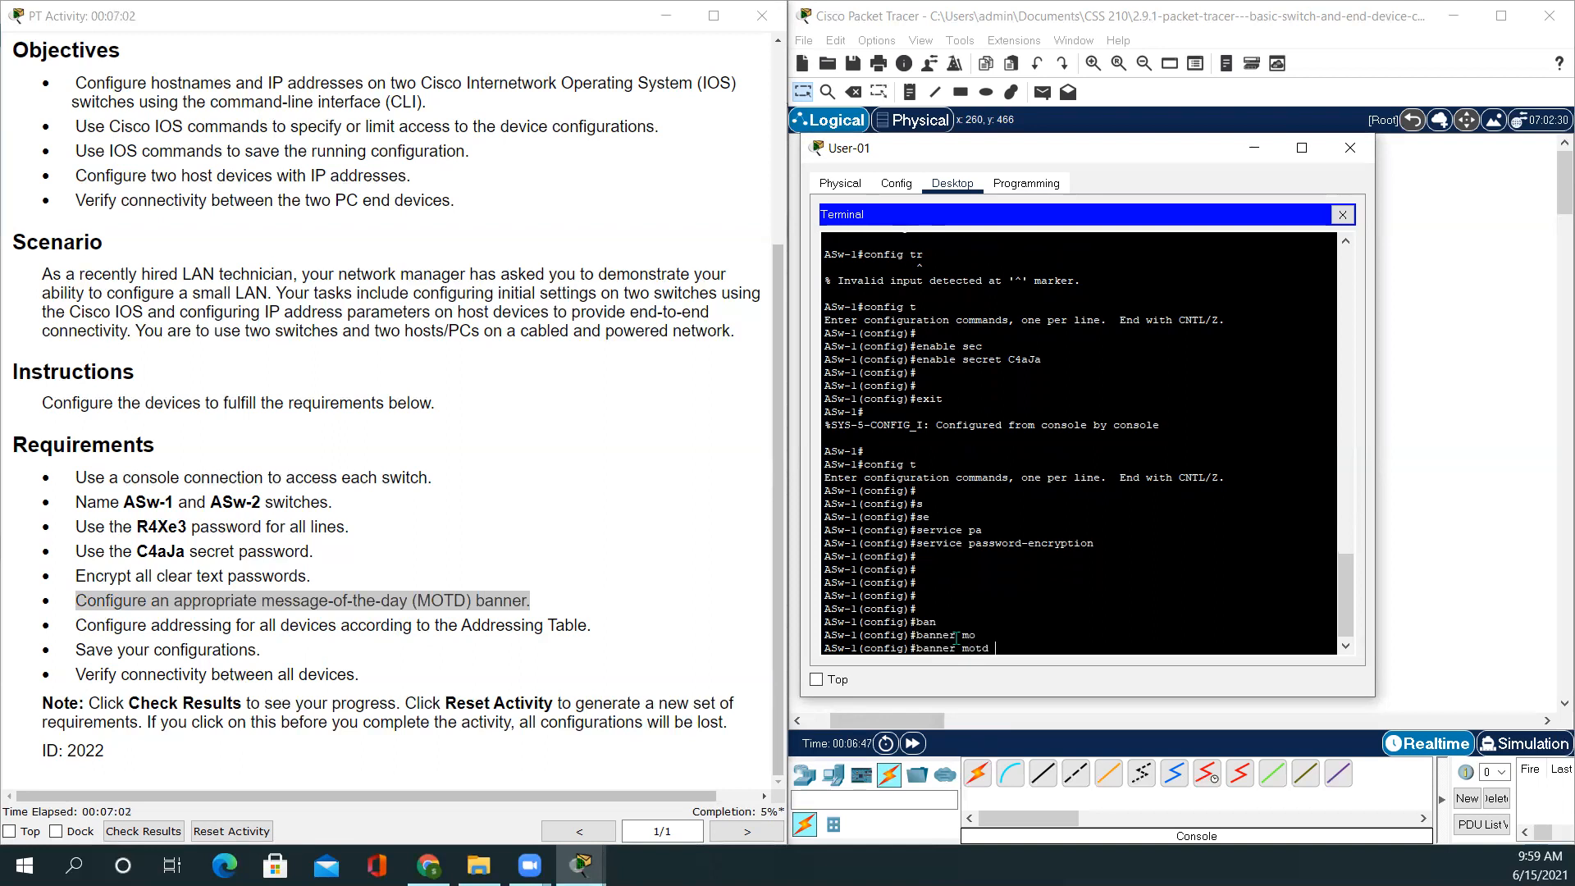
text(&&)
text(Unautho)
text(rized )
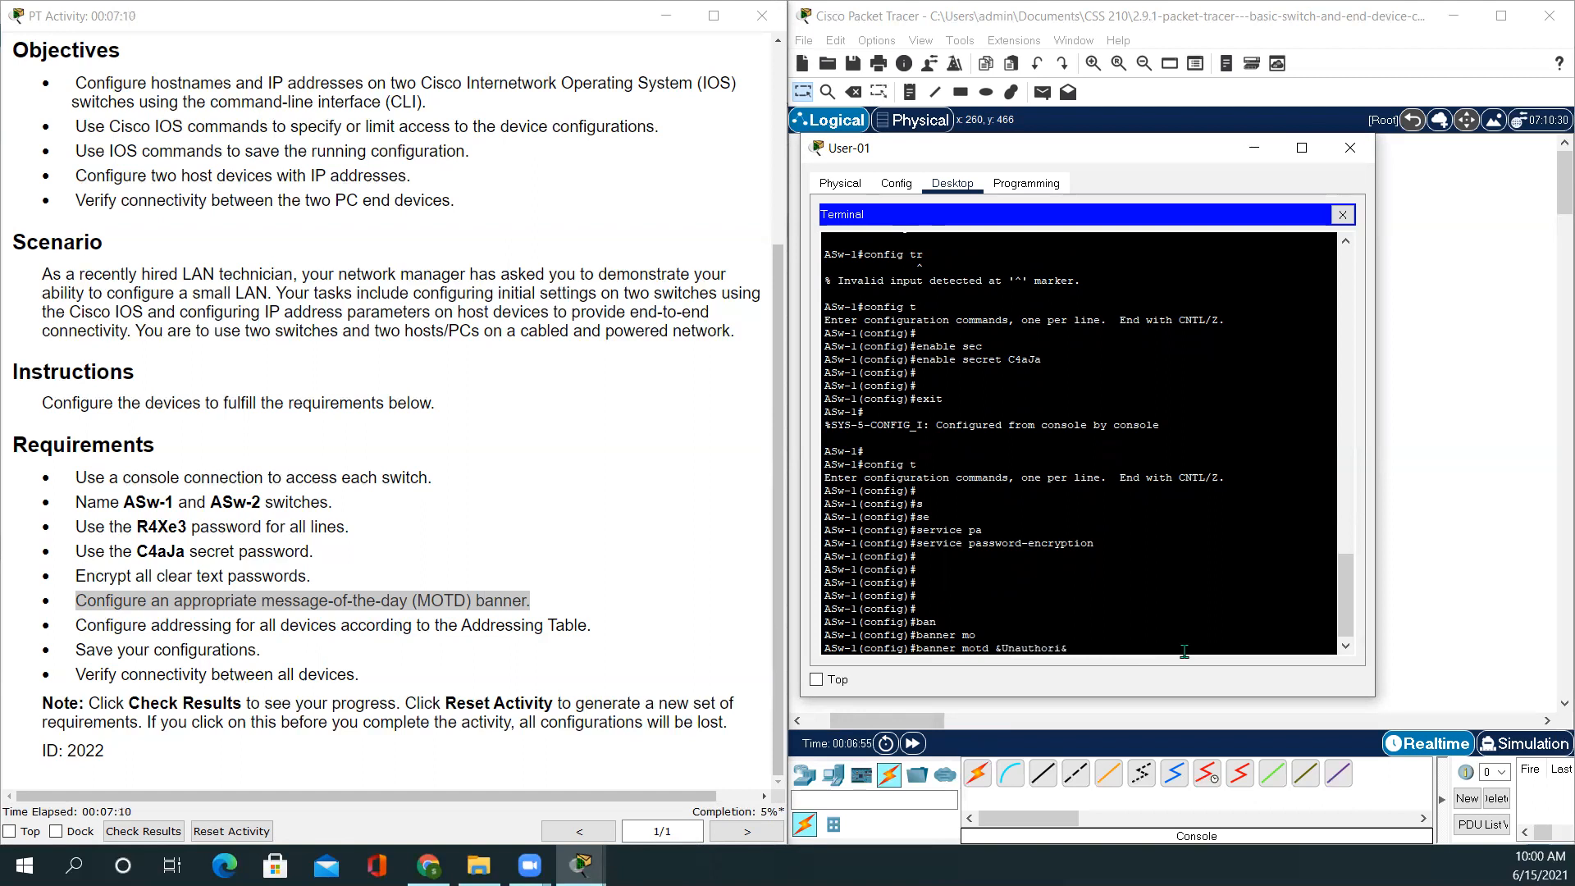
text(users are not allowed)
key(Return)
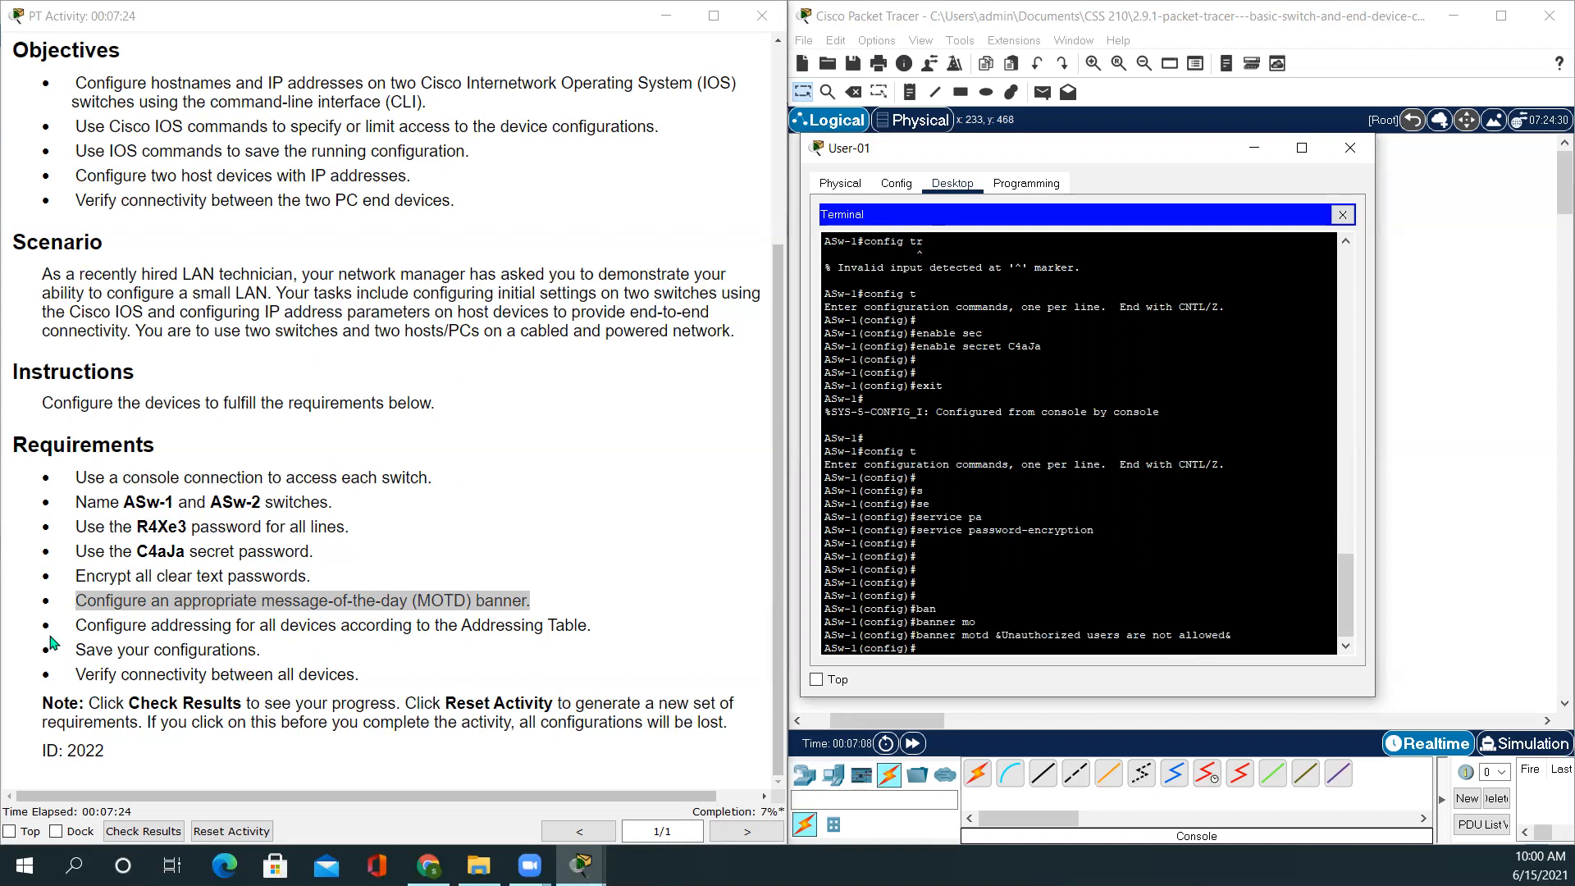
drag(75, 625, 605, 634)
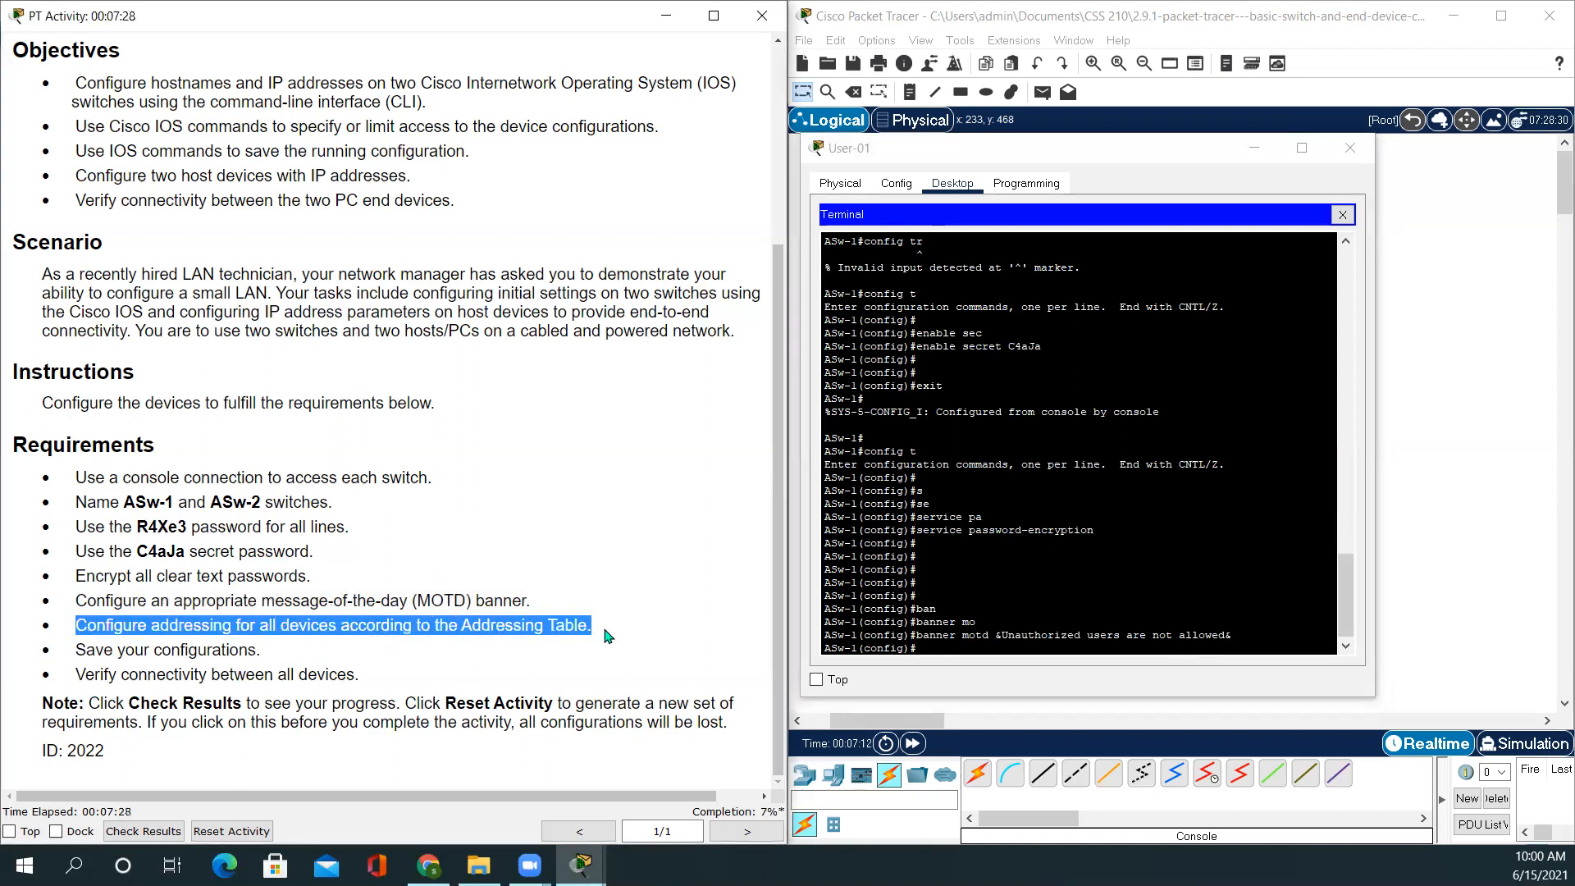
click(606, 636)
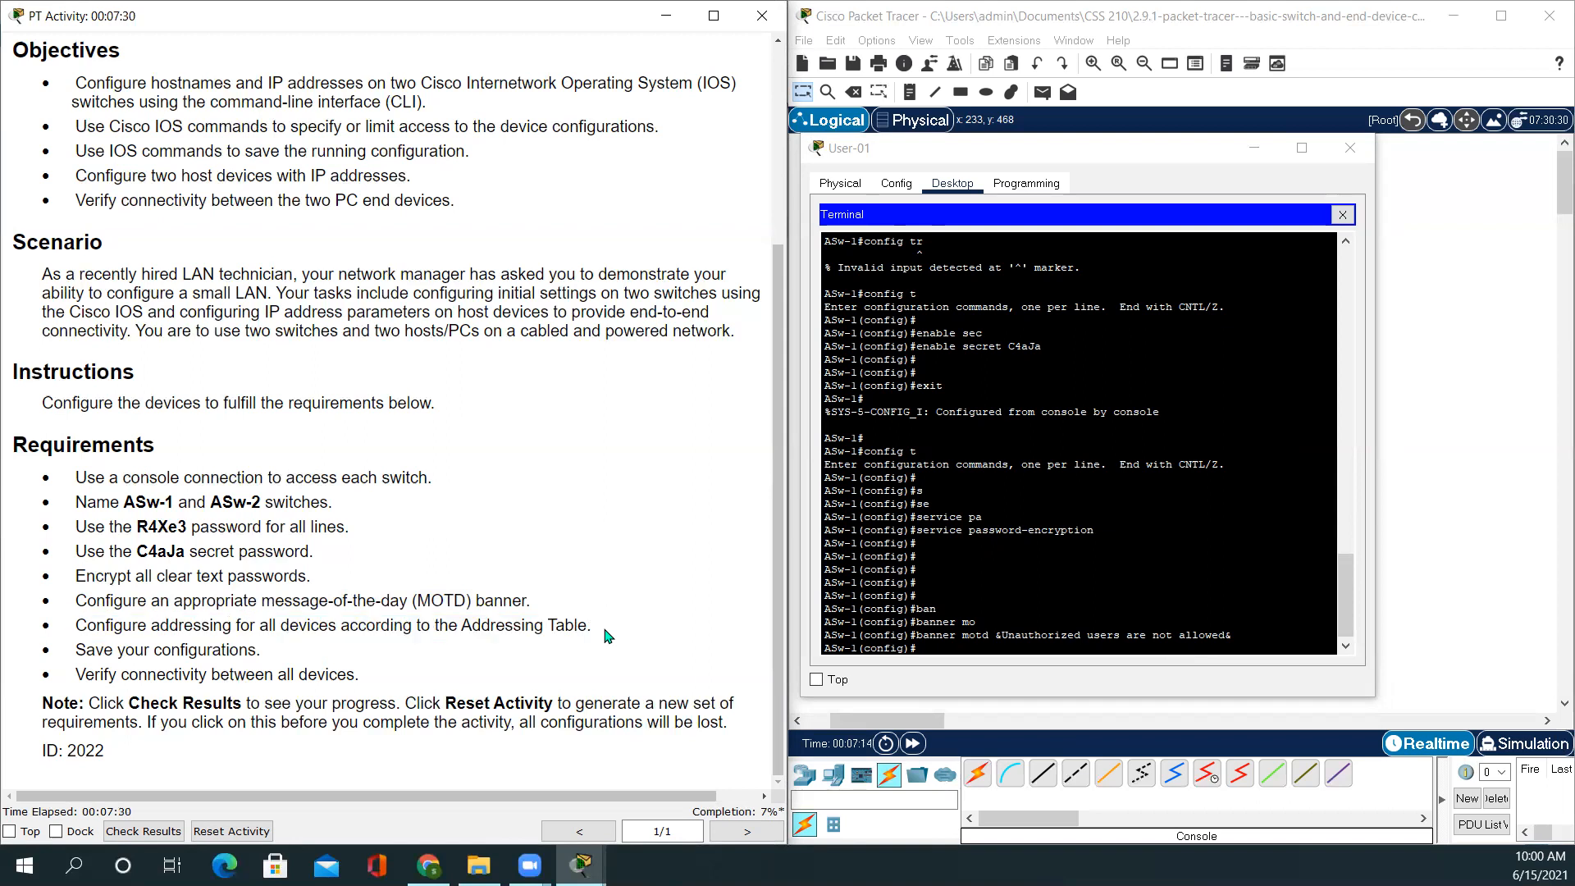
Enter interface vlan 1 and assign IP address 10.10.10.100 with mask 255.255.255.0
scroll(607, 636, up, 4)
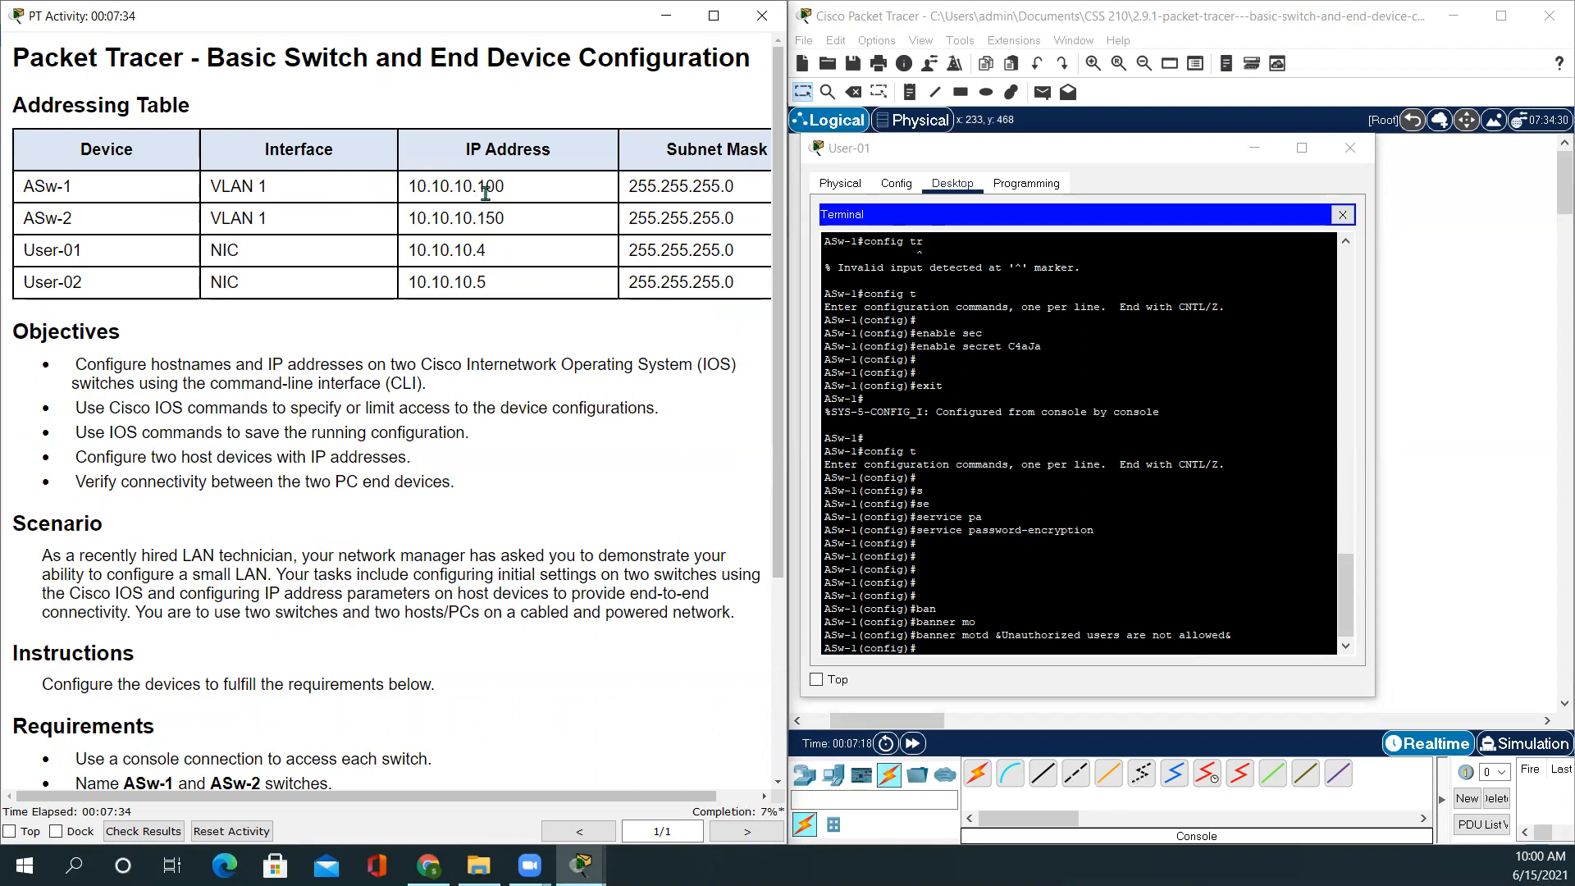
click(956, 646)
text(interface v)
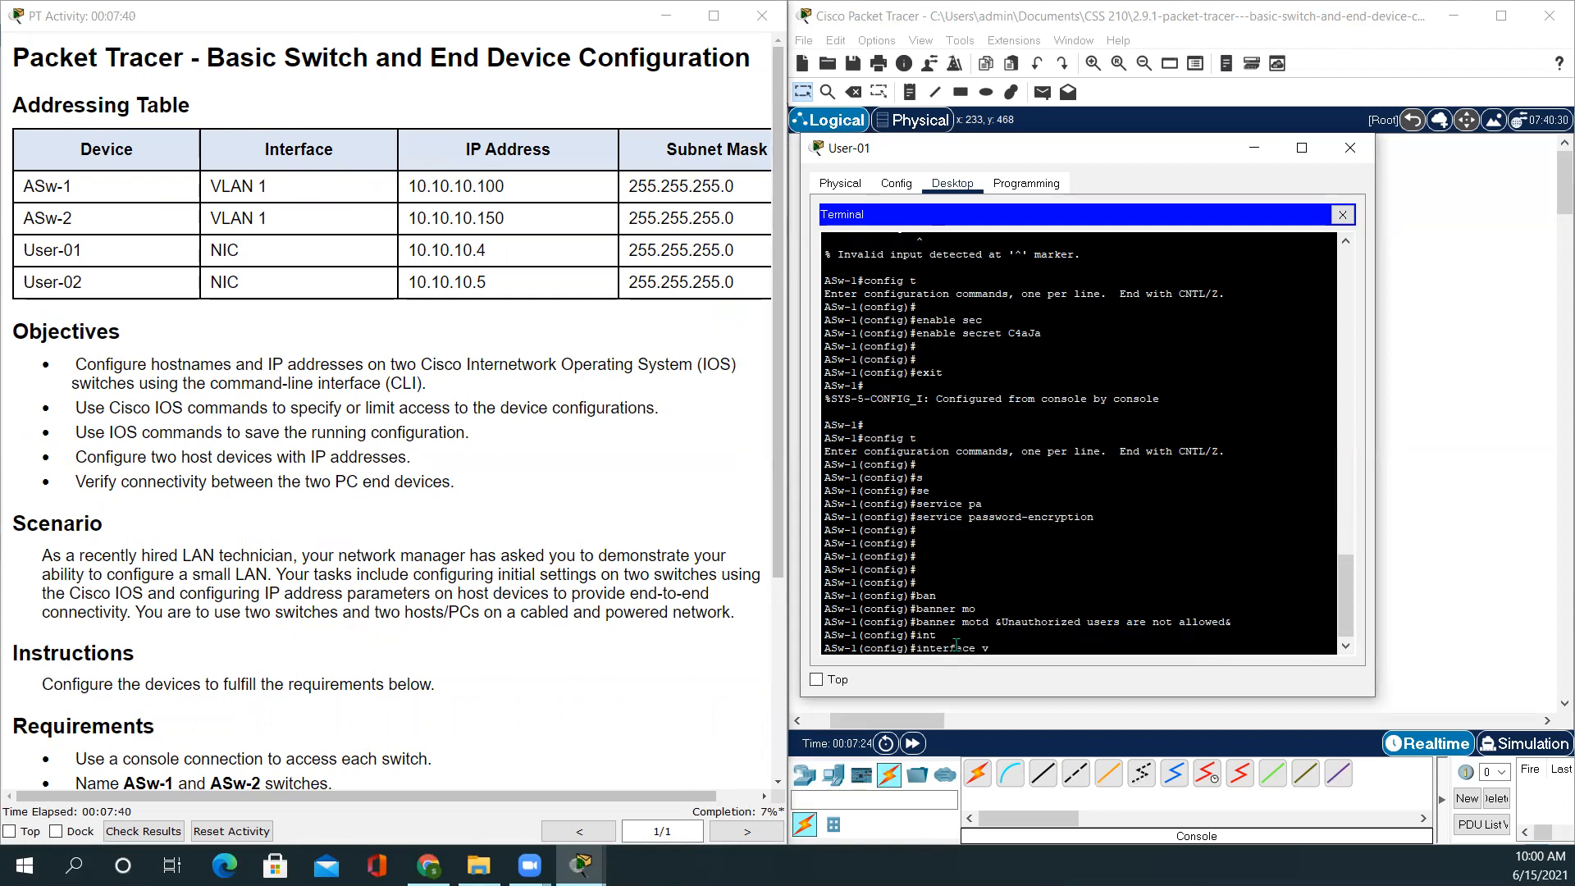
text(l)
key(Tab)
text(1)
key(Return)
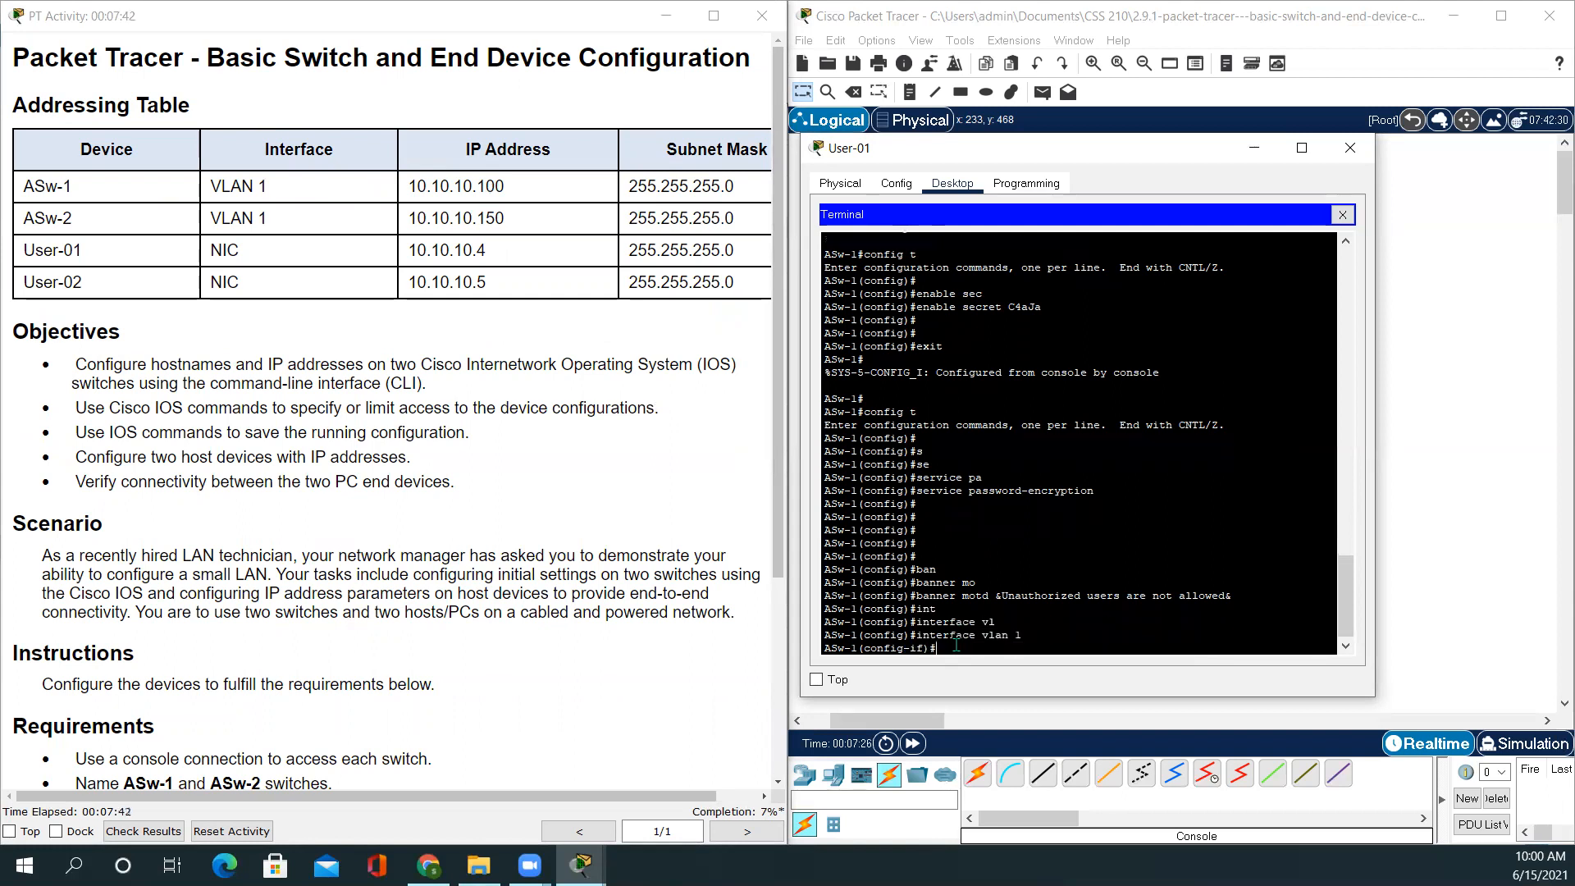
text(ip ad)
key(Tab)
text(10.10.10.100 255.25)
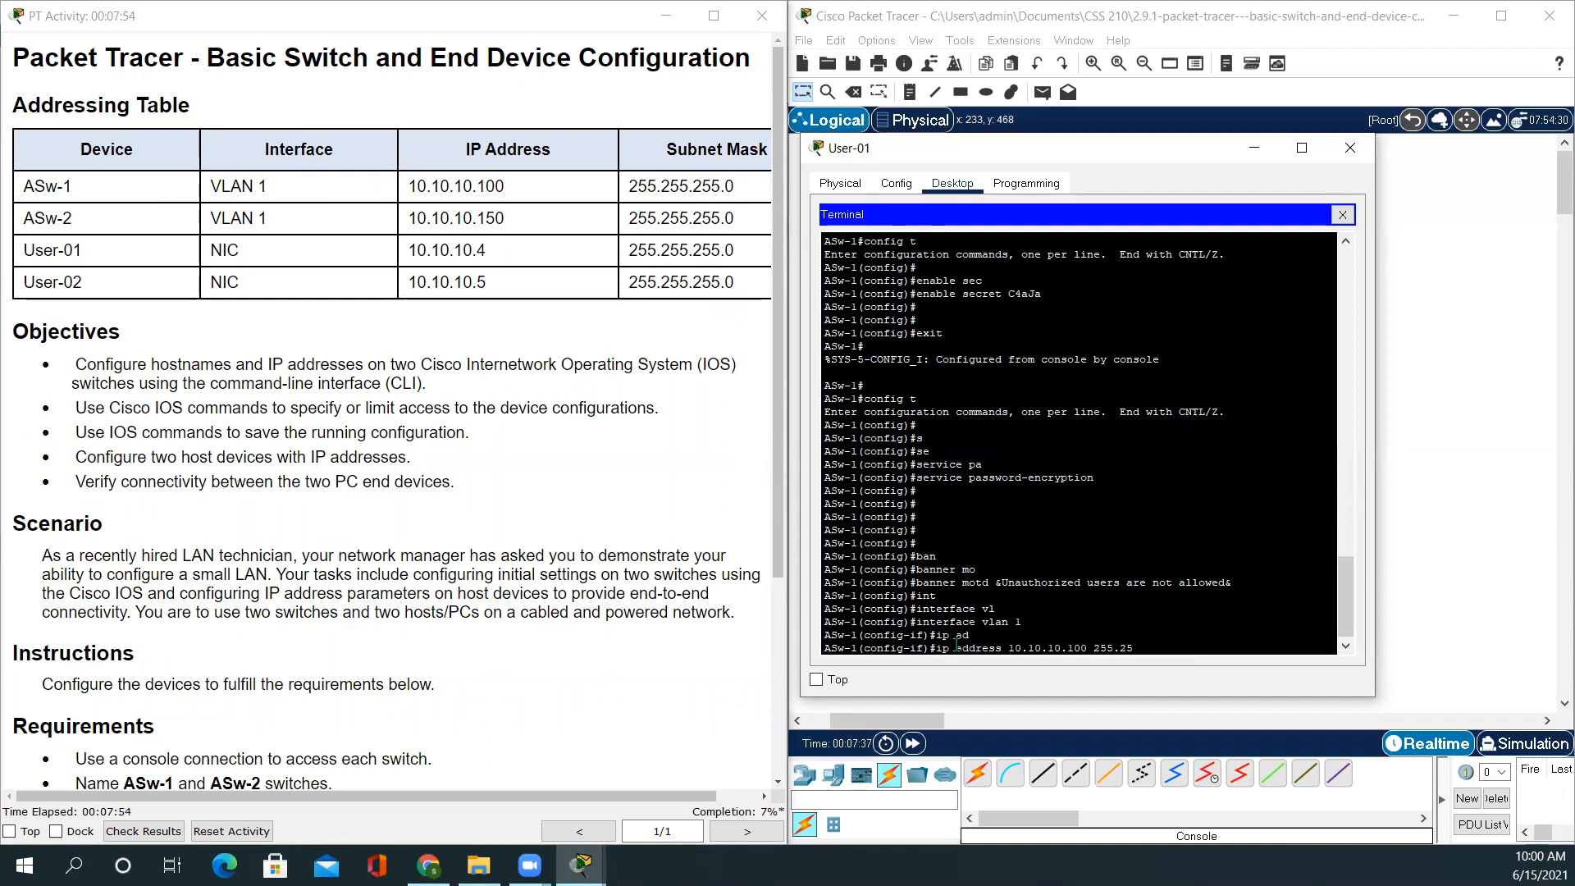
text(5.255.0)
key(Return)
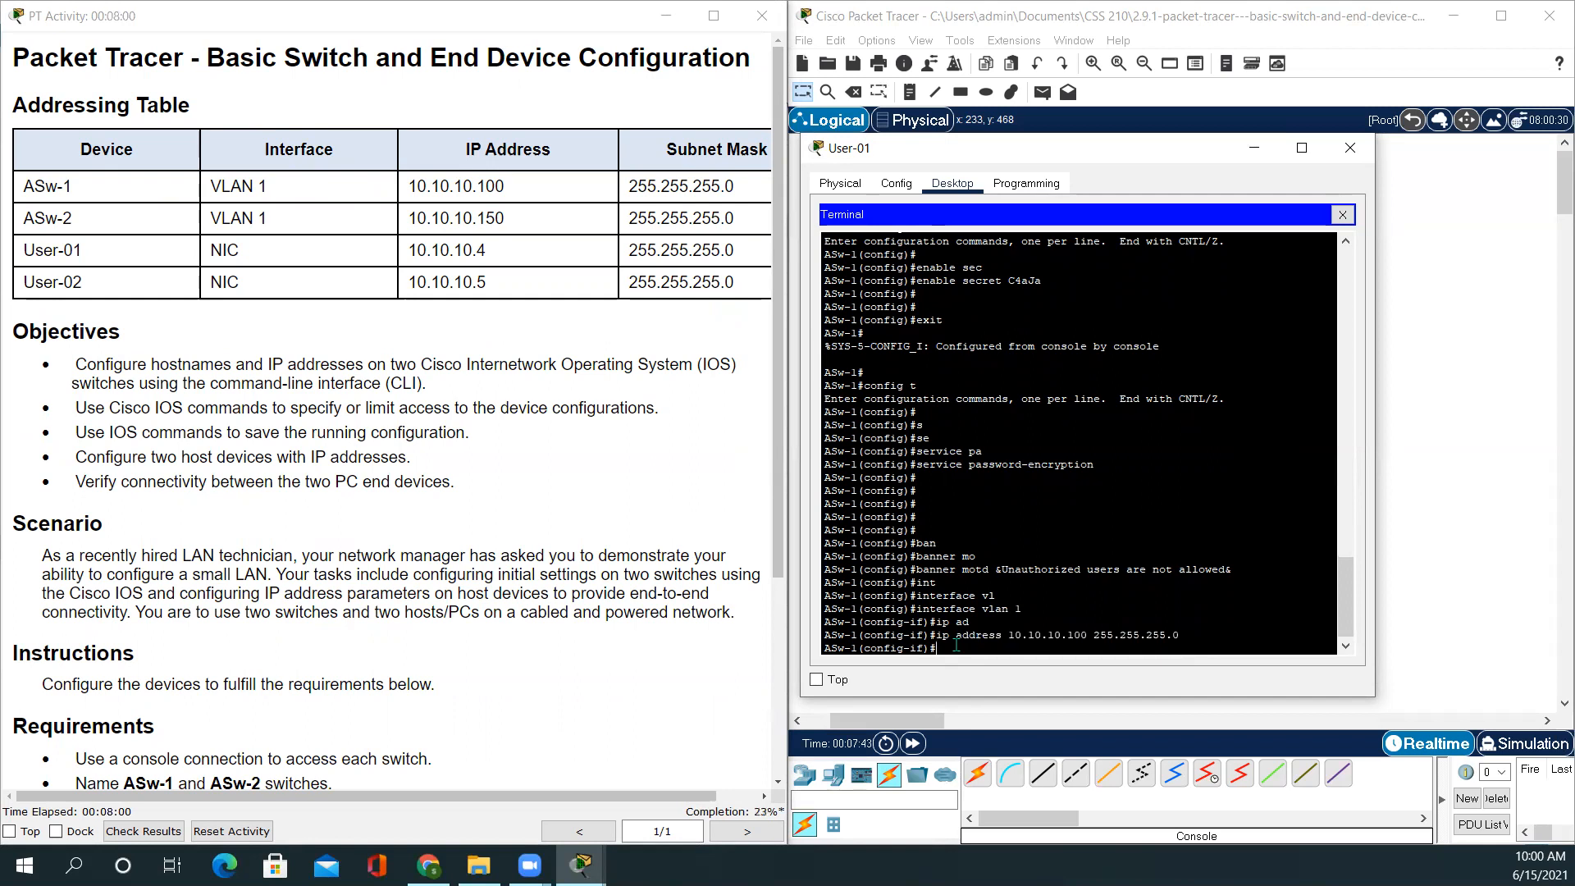
Bring the VLAN 1 interface up with no shutdown
text(no shui)
key(BackSpace)
key(BackSpace)
text(tdown)
key(Return)
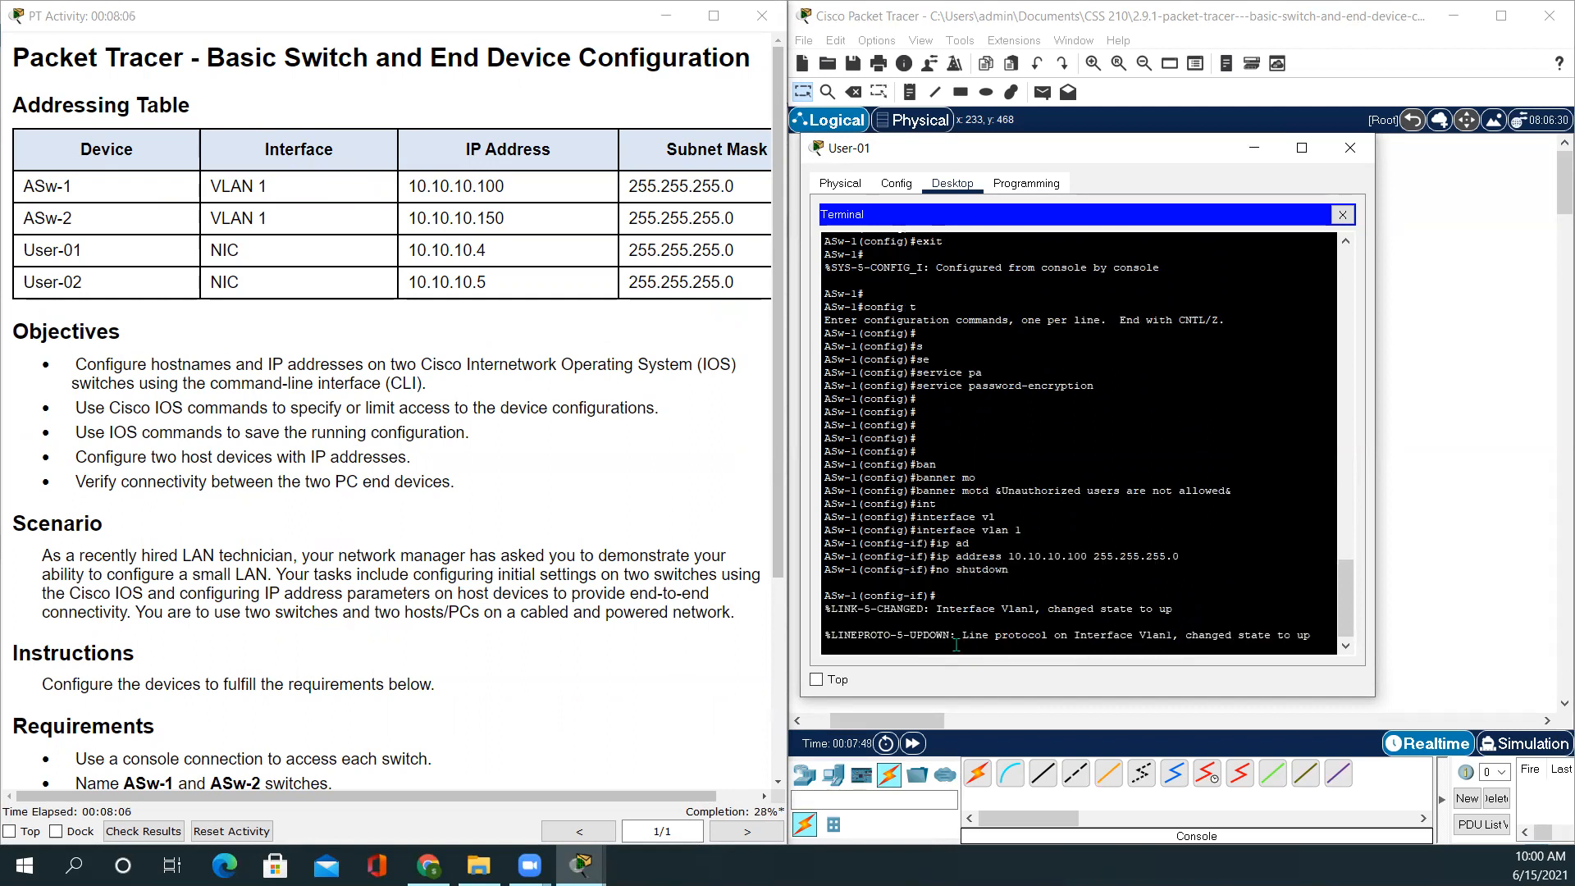
key(Return)
key(Return)
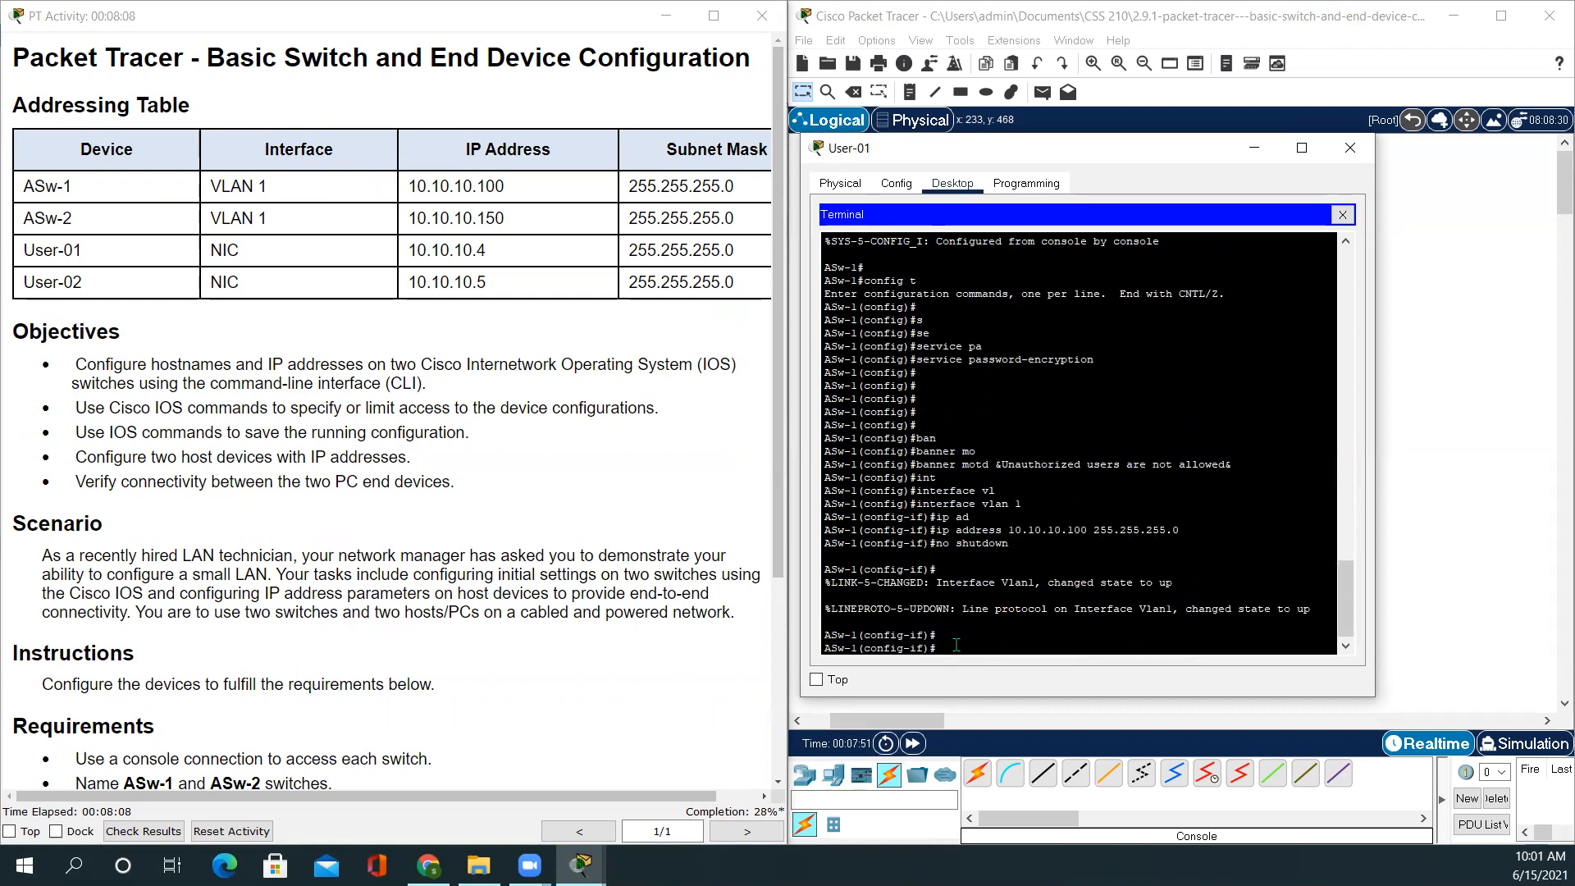
scroll(402, 541, down, 4)
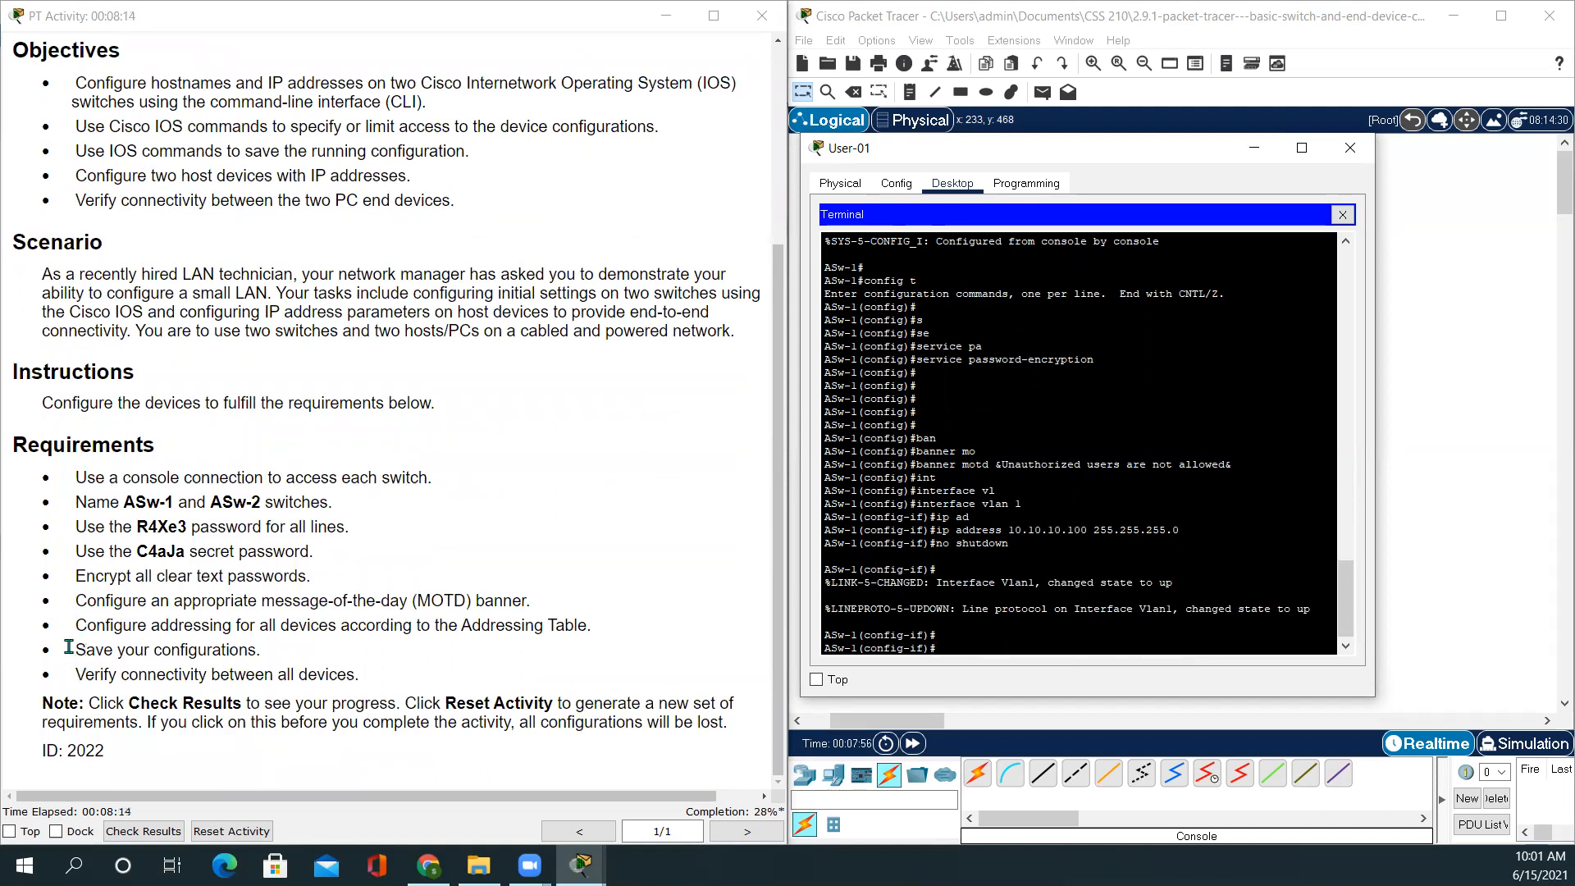
Run copy running-config startup-config with the default filename, then close the User-01 window
drag(73, 649, 291, 652)
click(1014, 648)
key(ctrl+z)
key(Return)
key(Return)
key(Return)
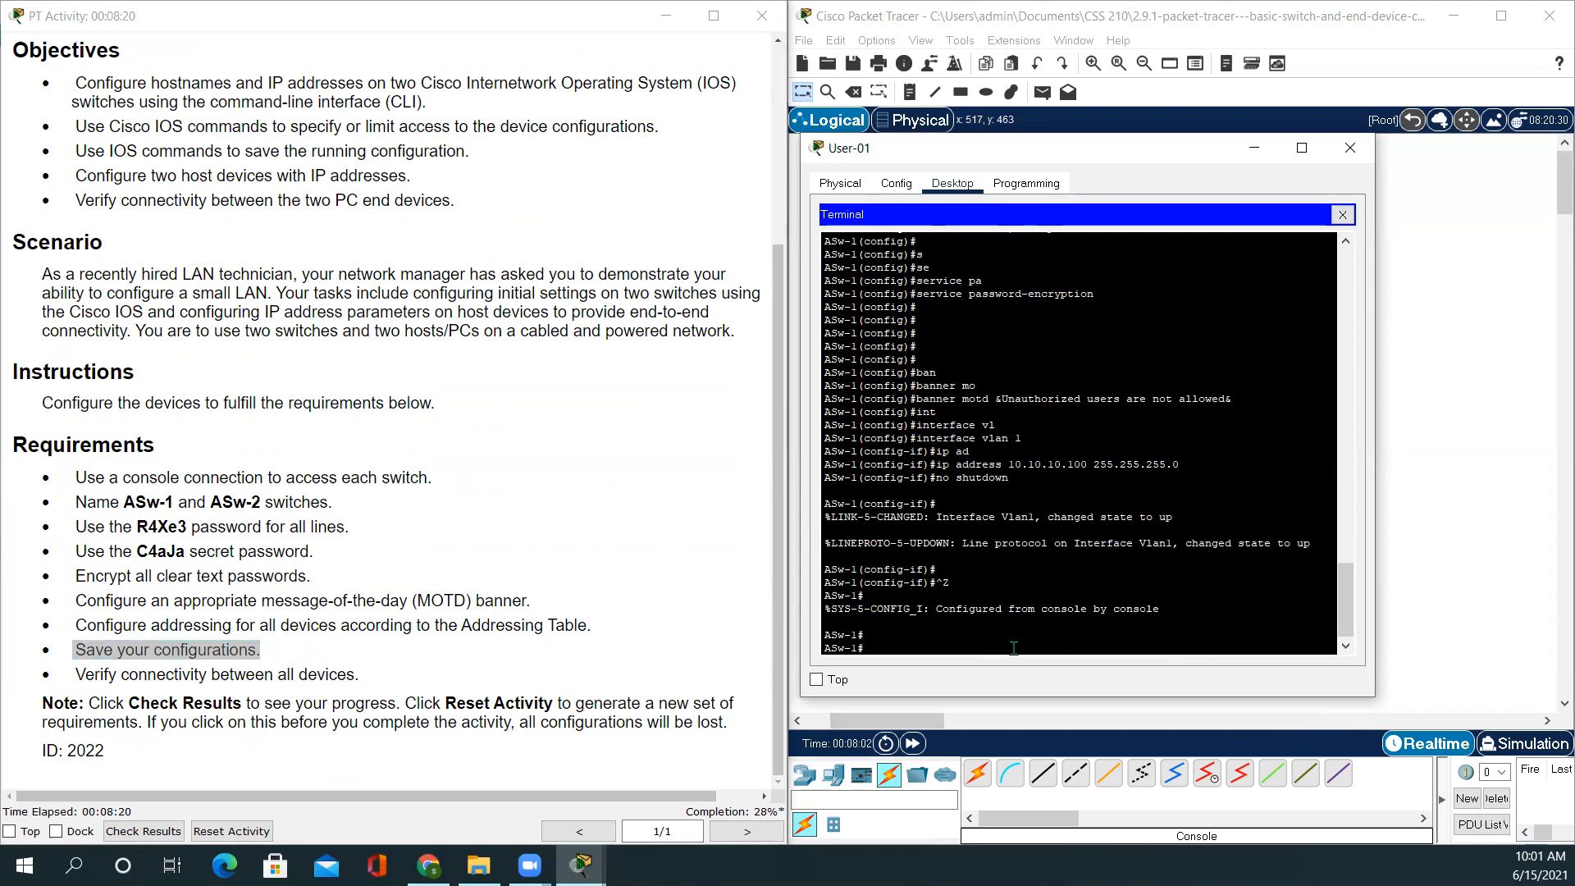
text(copy)
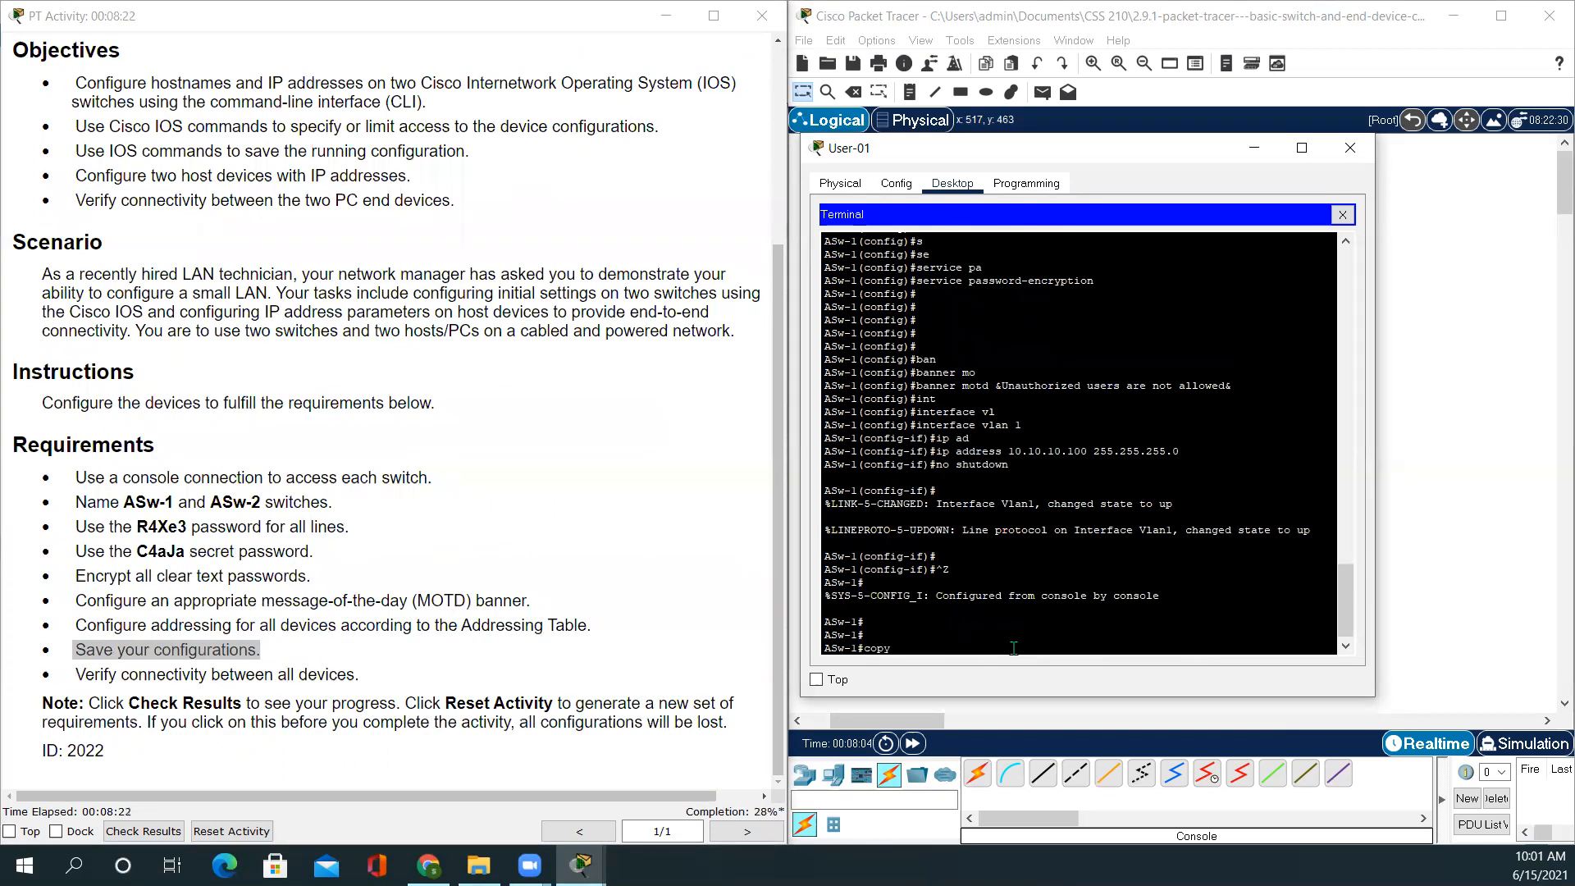
text( run)
key(Tab)
text(st)
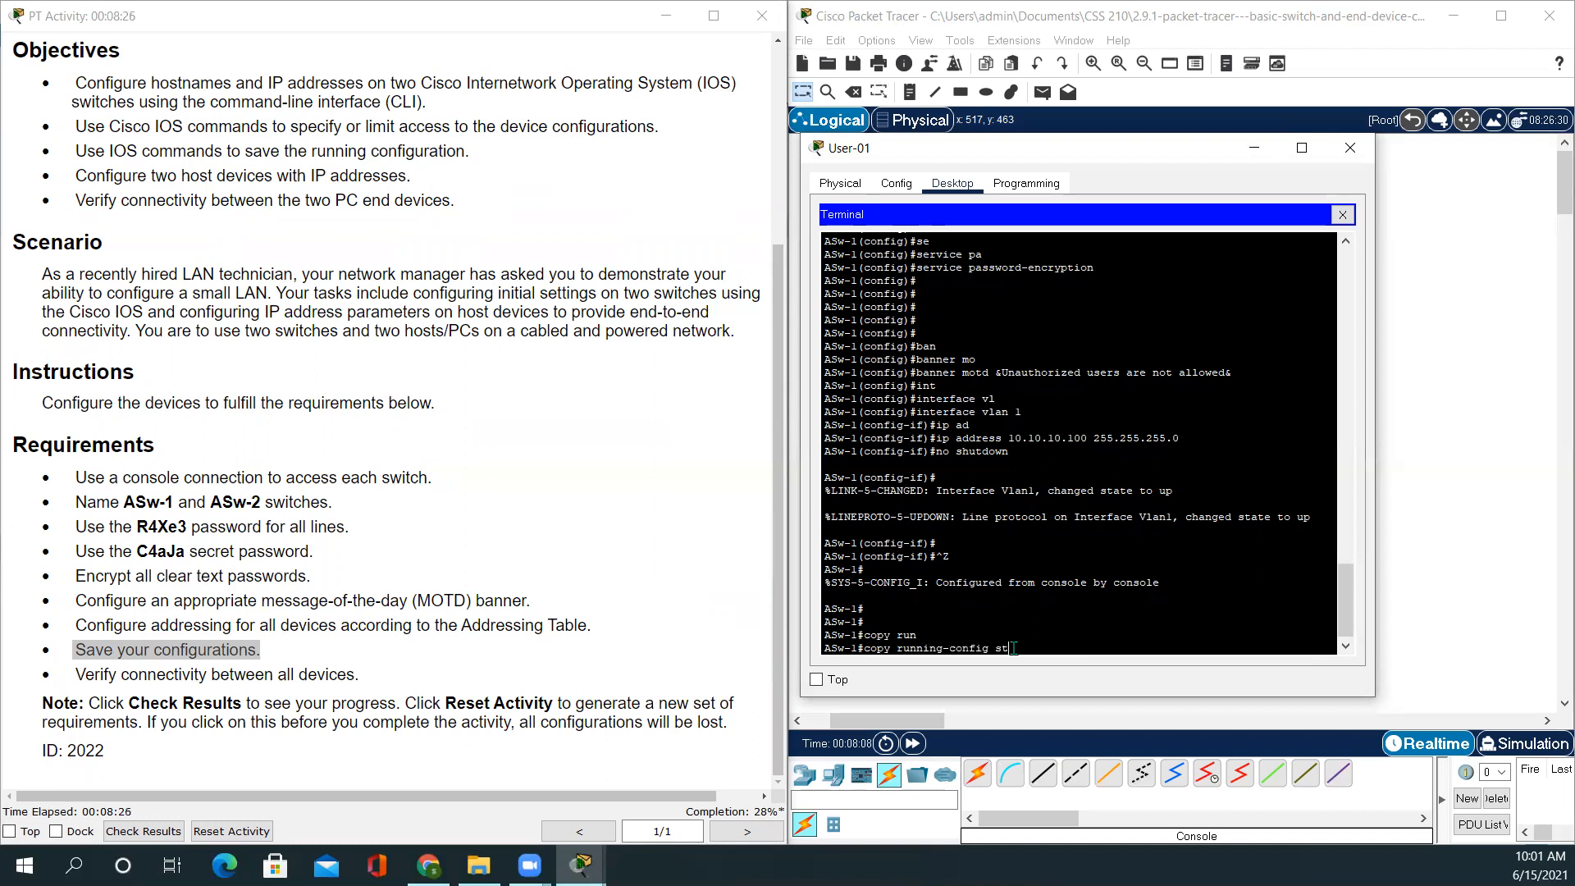
text(art)
key(Tab)
key(Return)
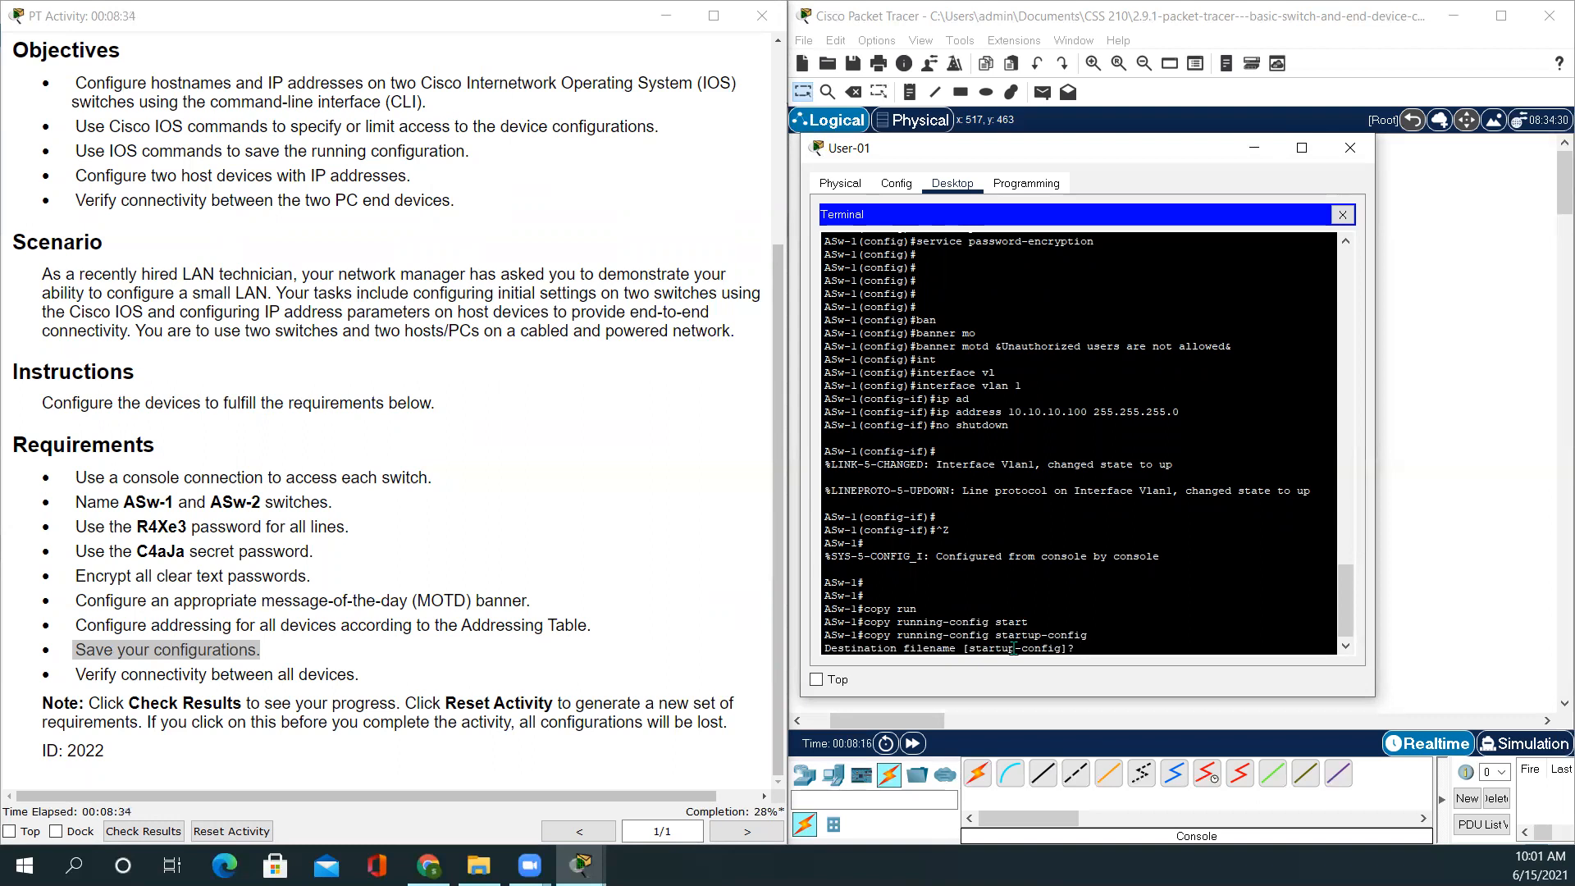
key(Return)
key(Return)
key(Return)
key(Return)
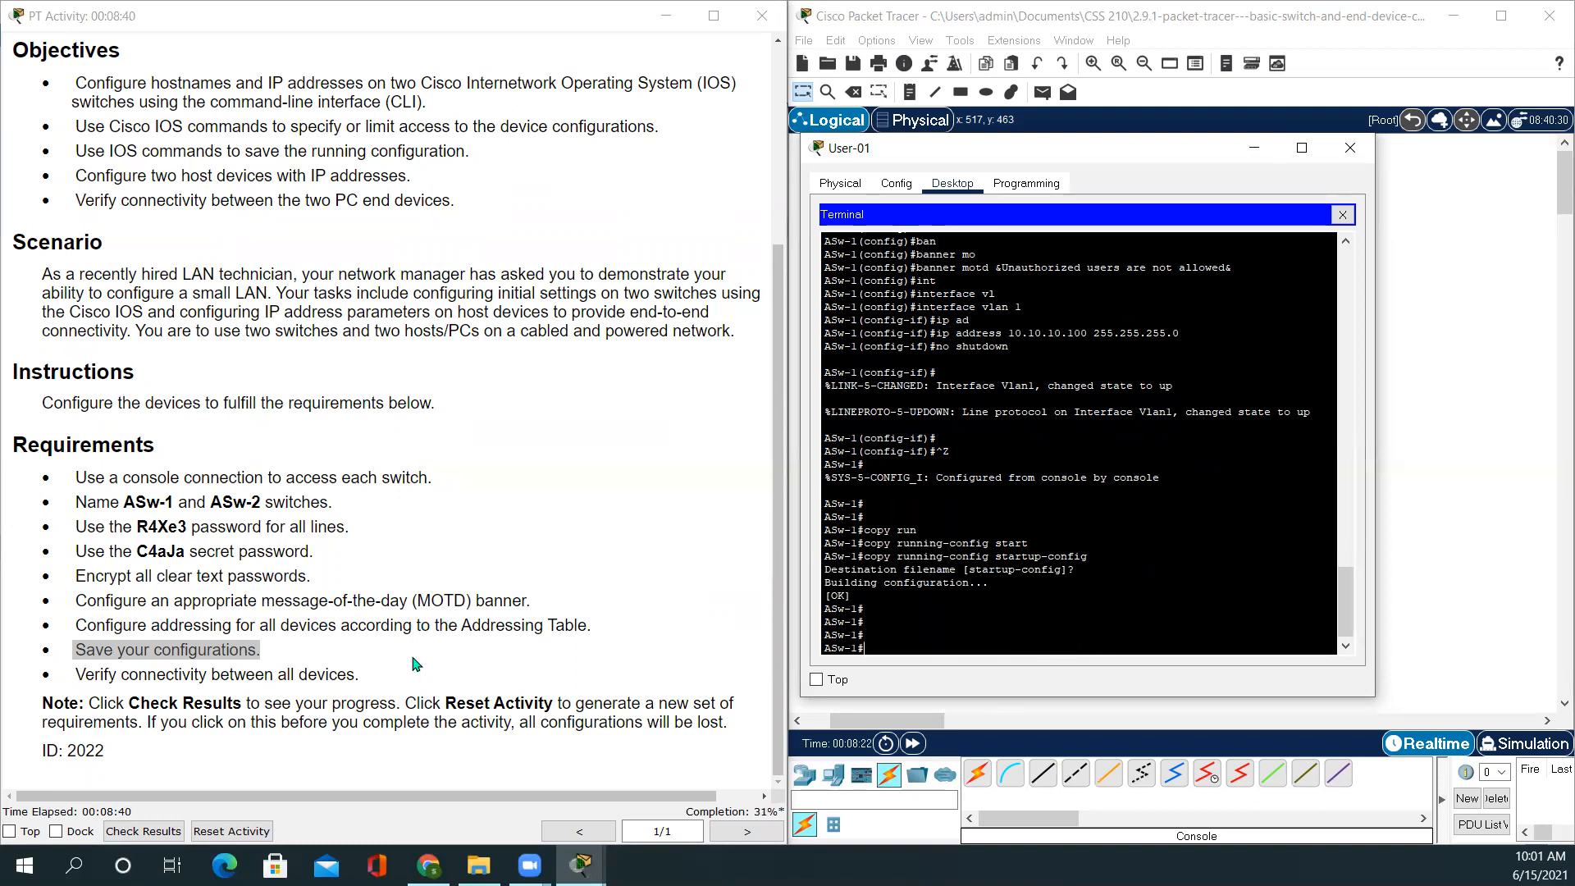
click(1351, 149)
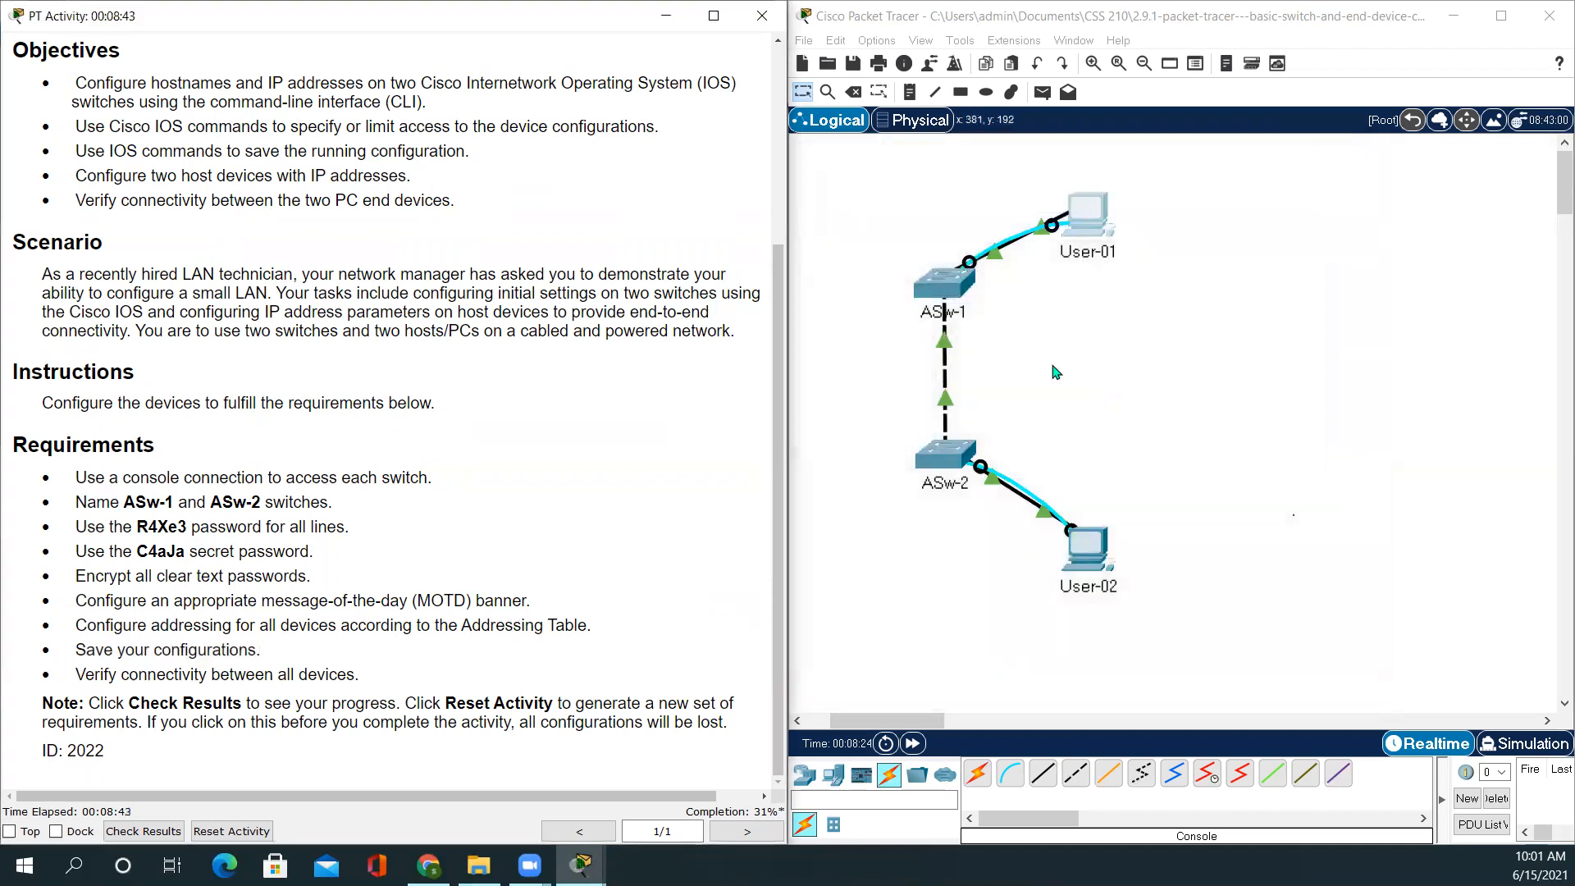
Open User-02's Terminal with default console settings to reach the second switch's prompt
click(1090, 551)
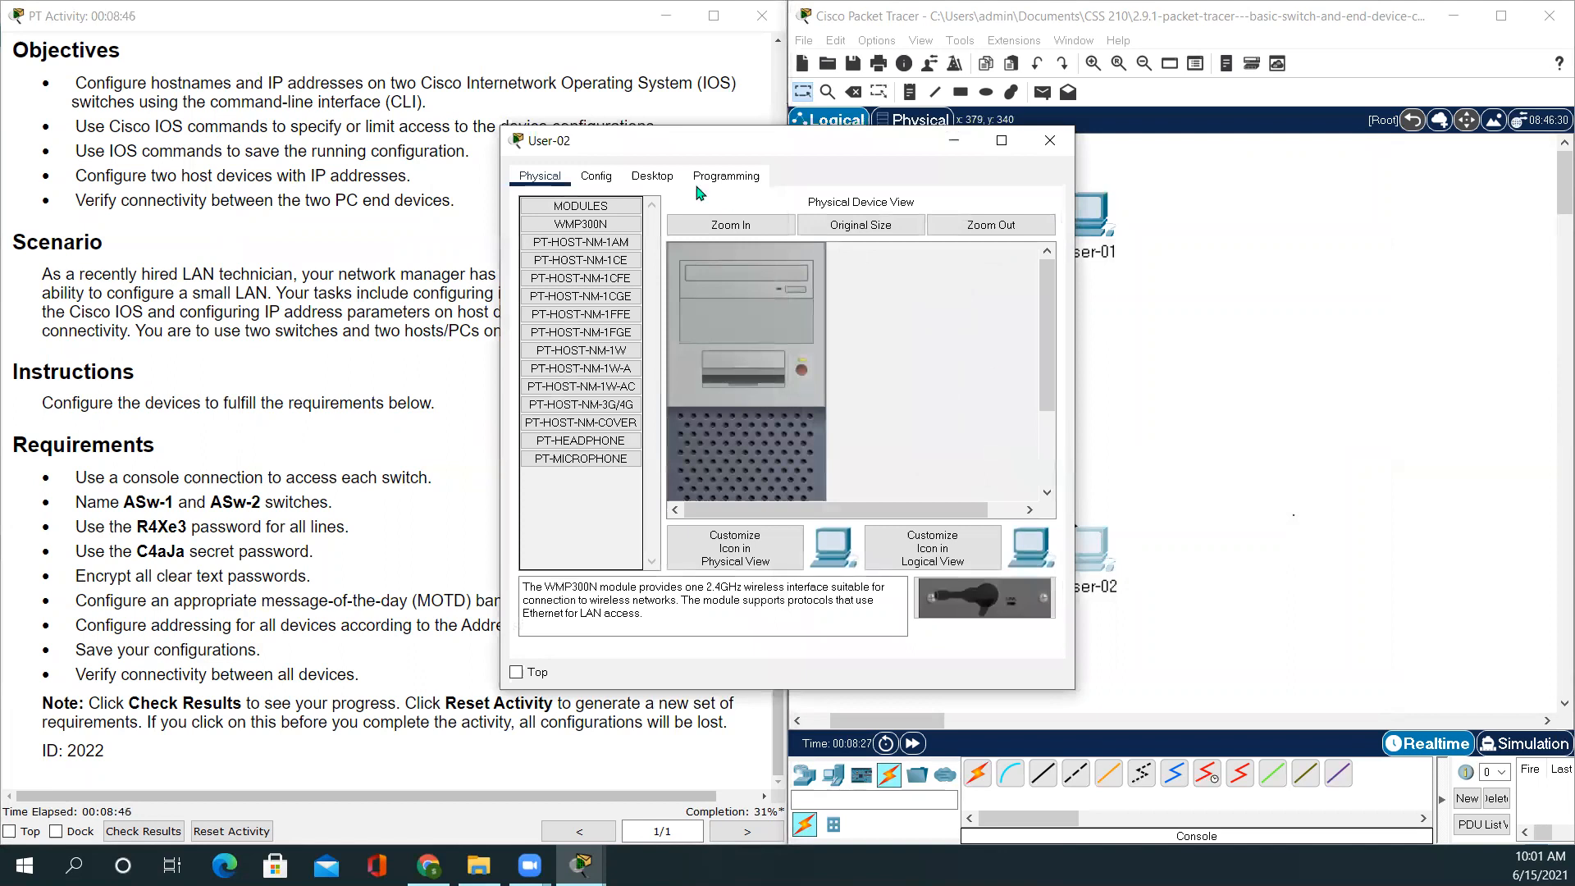
click(652, 176)
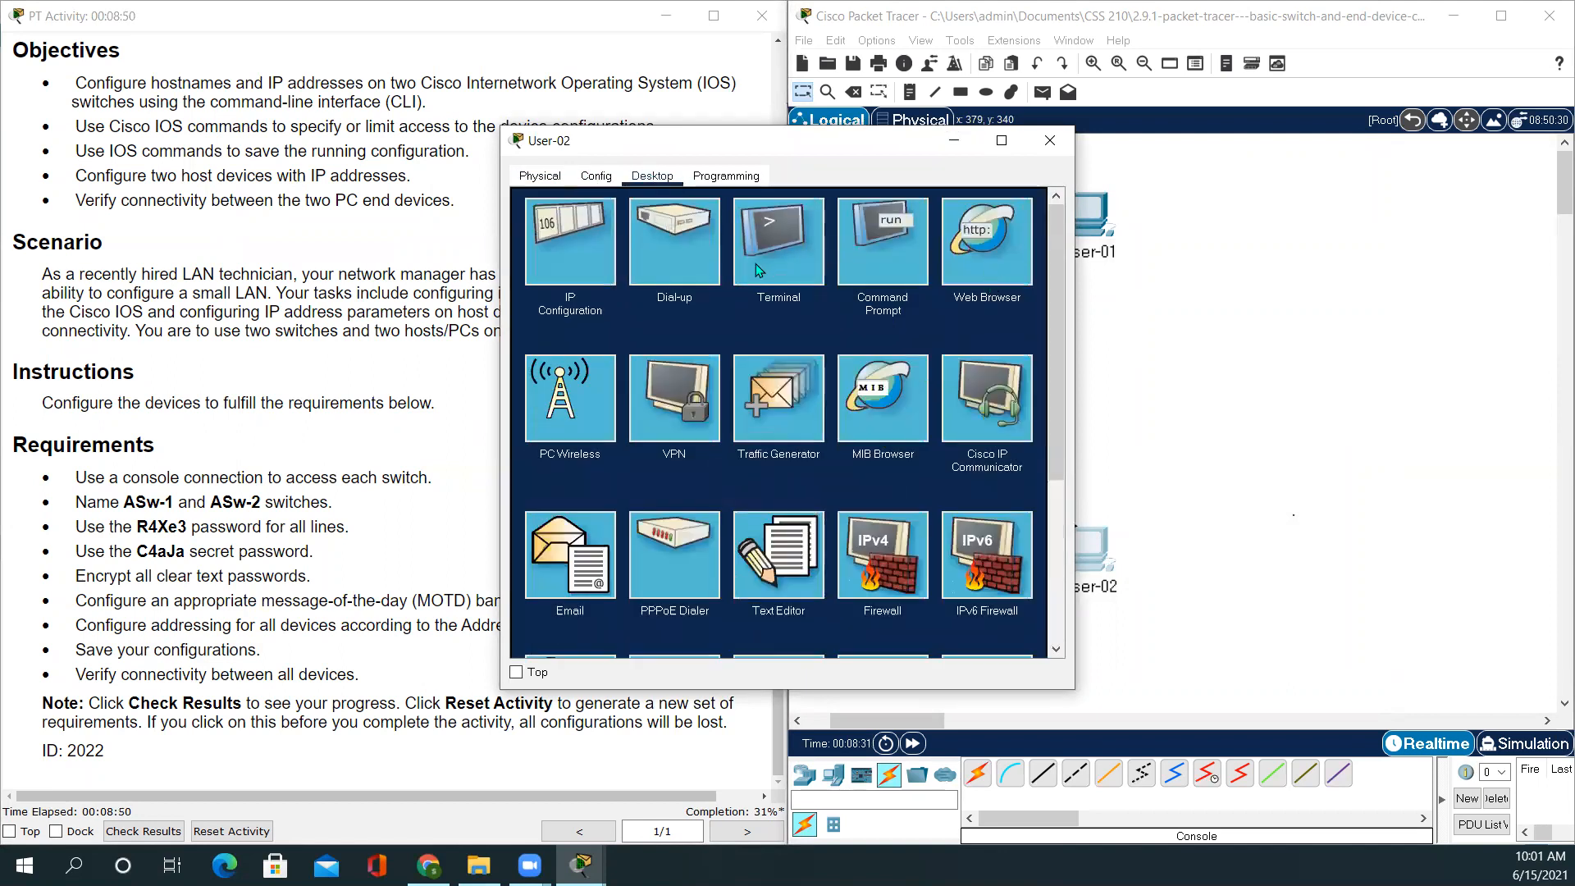
click(800, 234)
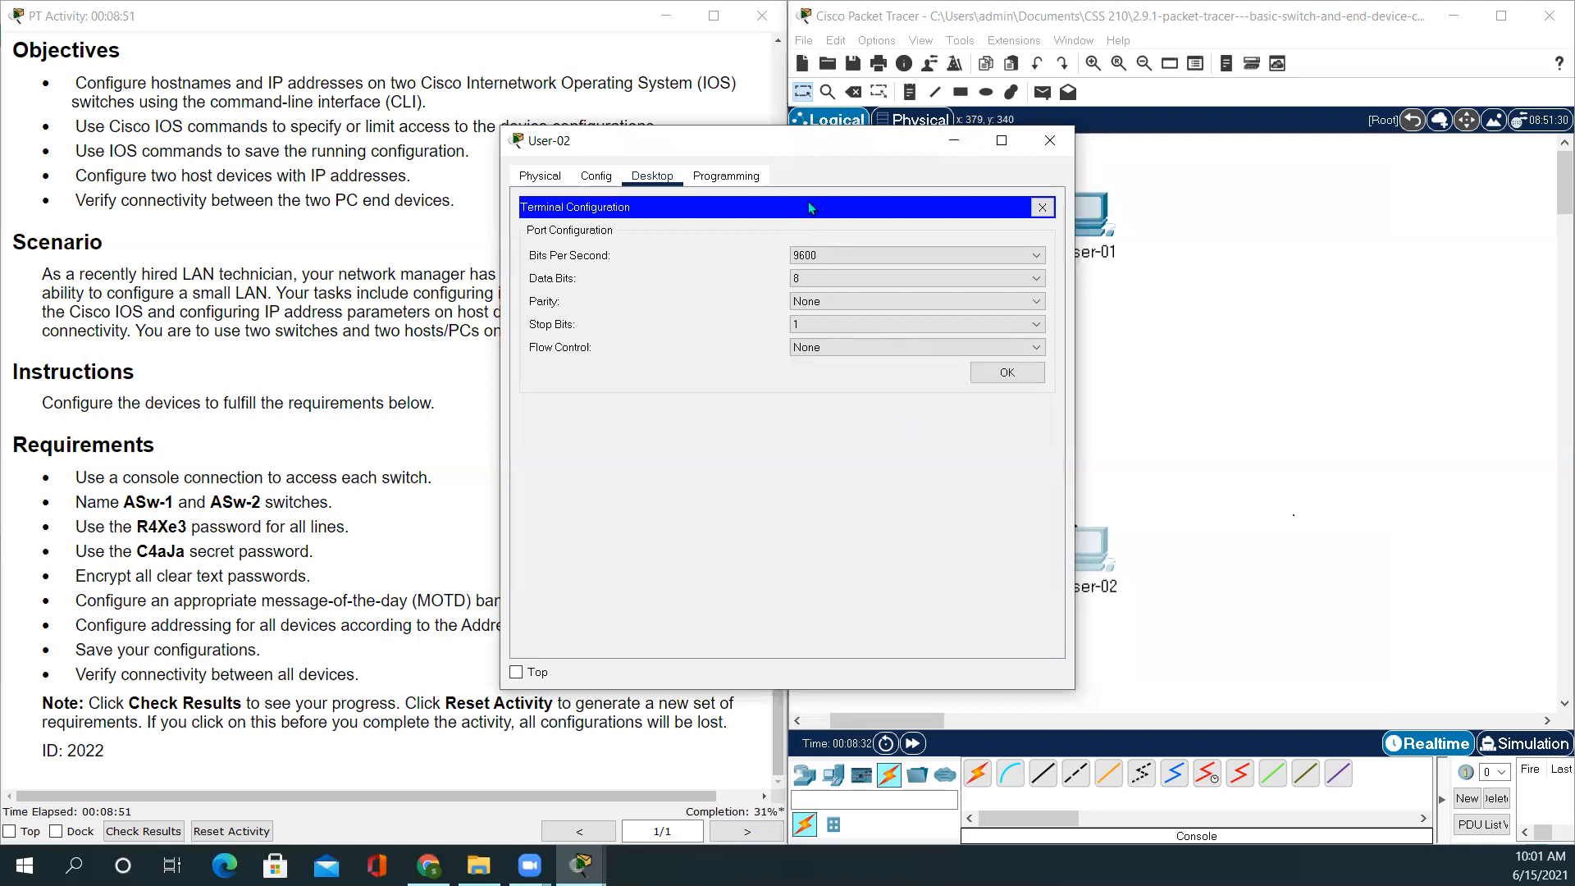
click(1008, 373)
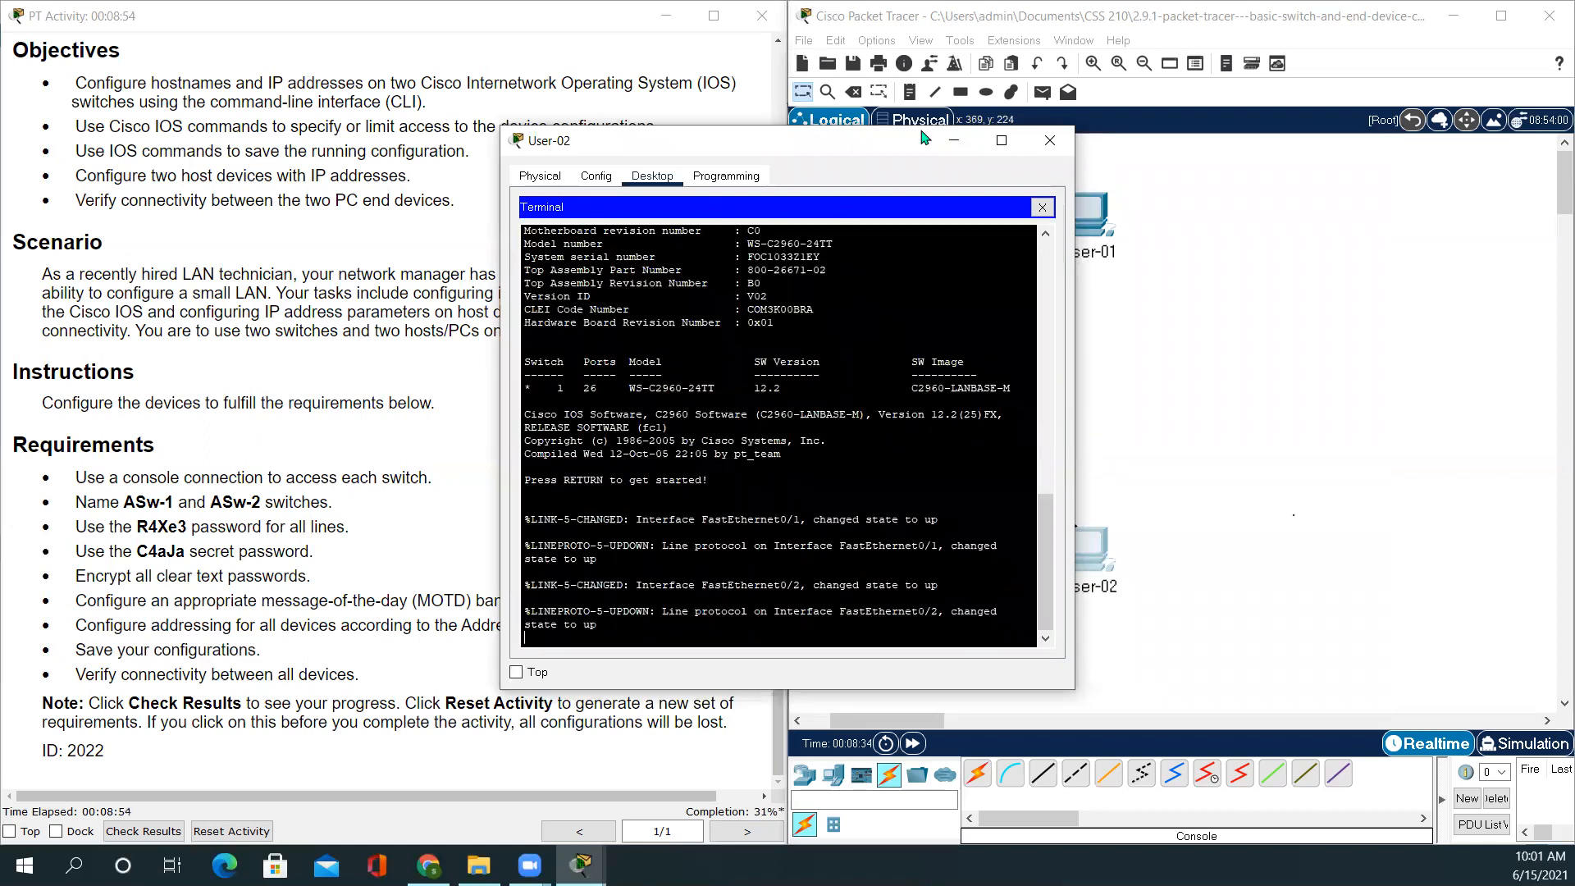
drag(925, 137, 1207, 71)
key(Return)
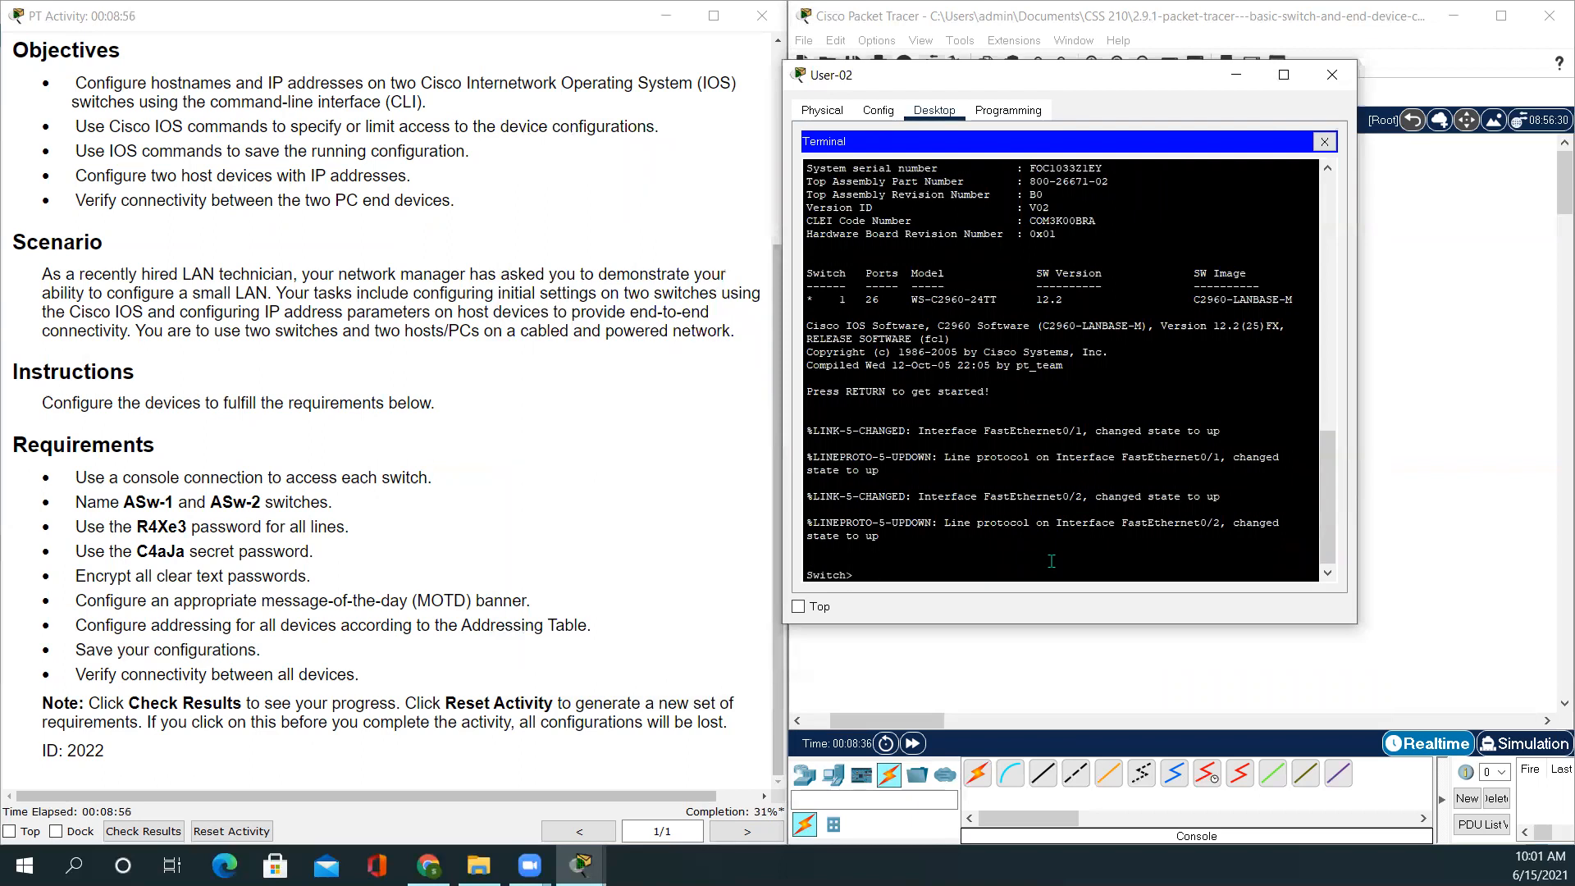
key(Return)
Enter privileged and global configuration mode and set the hostname to ASw-2
text(en)
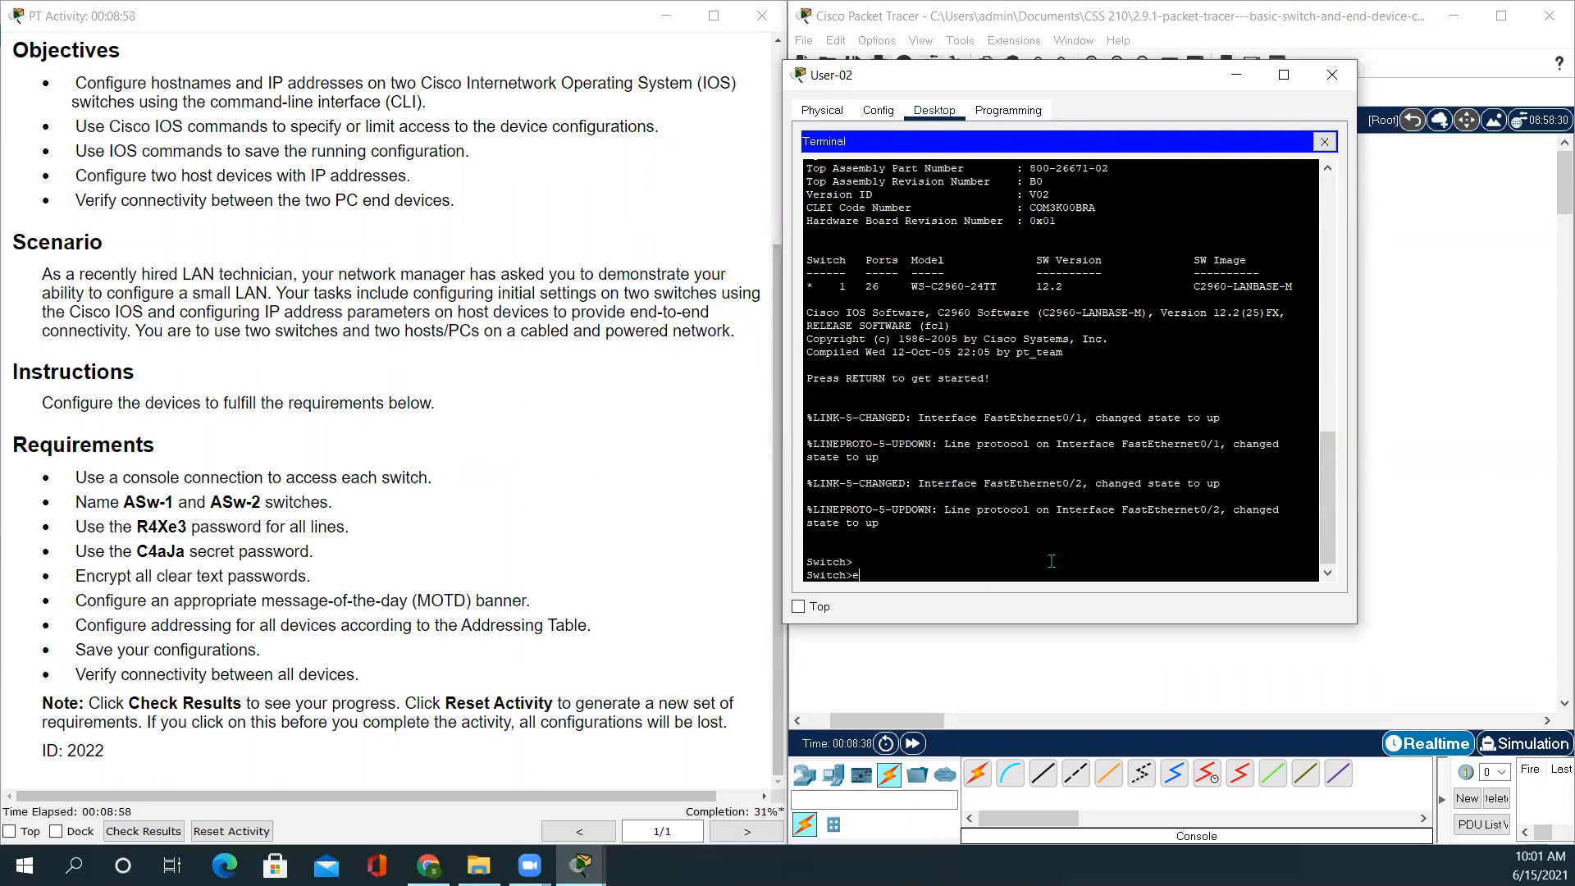
key(Return)
key(Return)
key(Return)
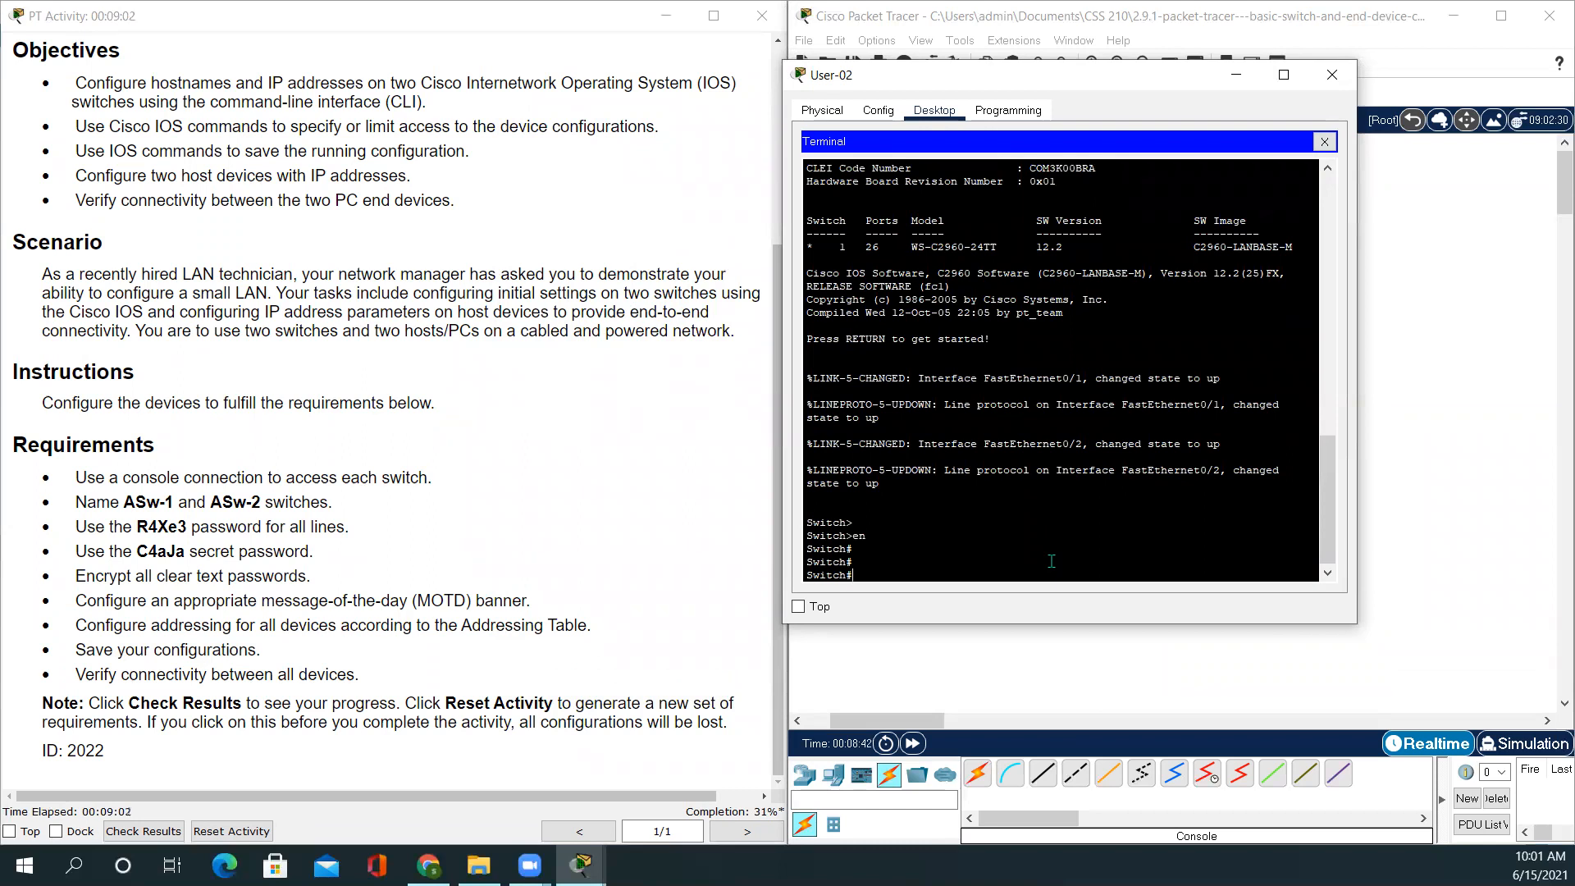
text(config t)
key(Return)
key(Return)
key(Return)
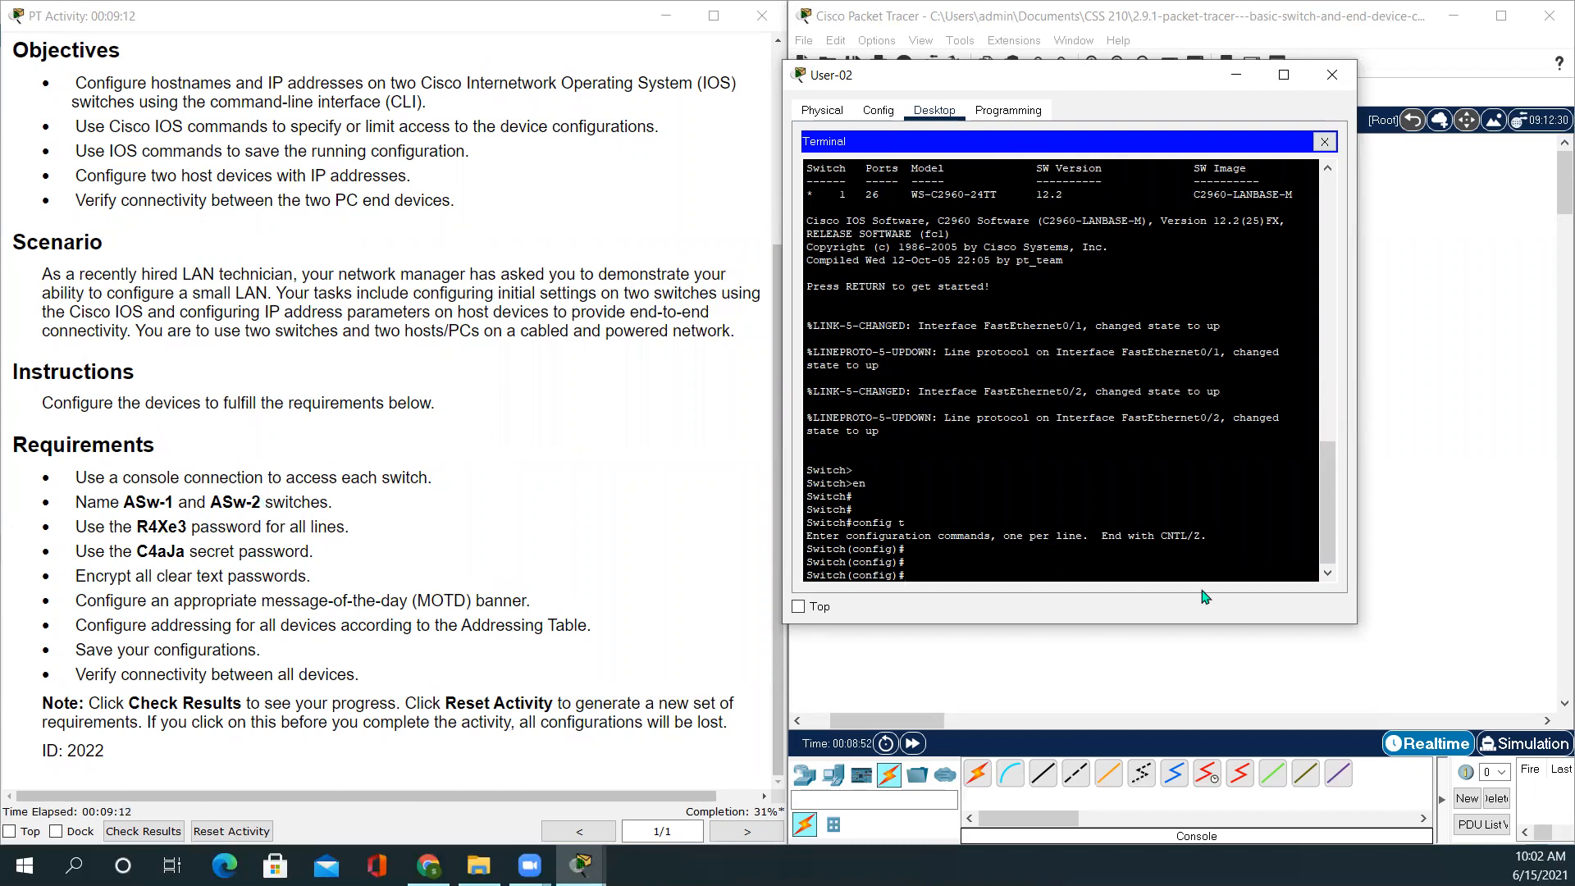
text(hostname ASw-2)
key(Return)
key(Return)
key(Return)
key(Return)
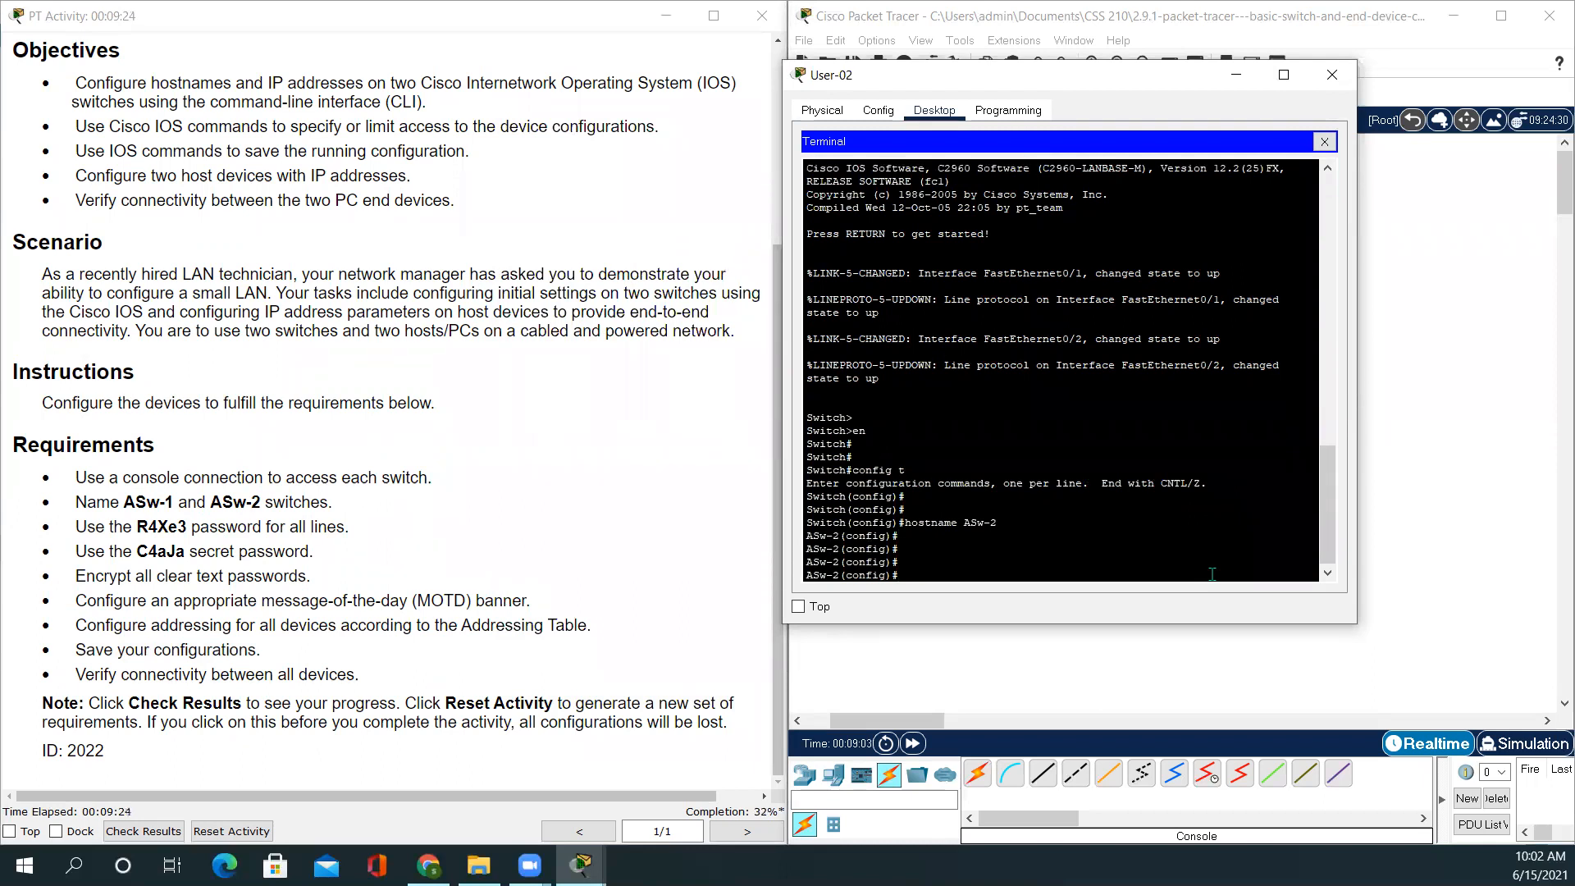
Enter line console 0 configuration and copy the required line password from the instructions
text(inte)
key(Tab)
key(BackSpace)
key(BackSpace)
key(BackSpace)
key(BackSpace)
key(BackSpace)
key(BackSpace)
key(BackSpace)
key(BackSpace)
key(BackSpace)
key(BackSpace)
text(line)
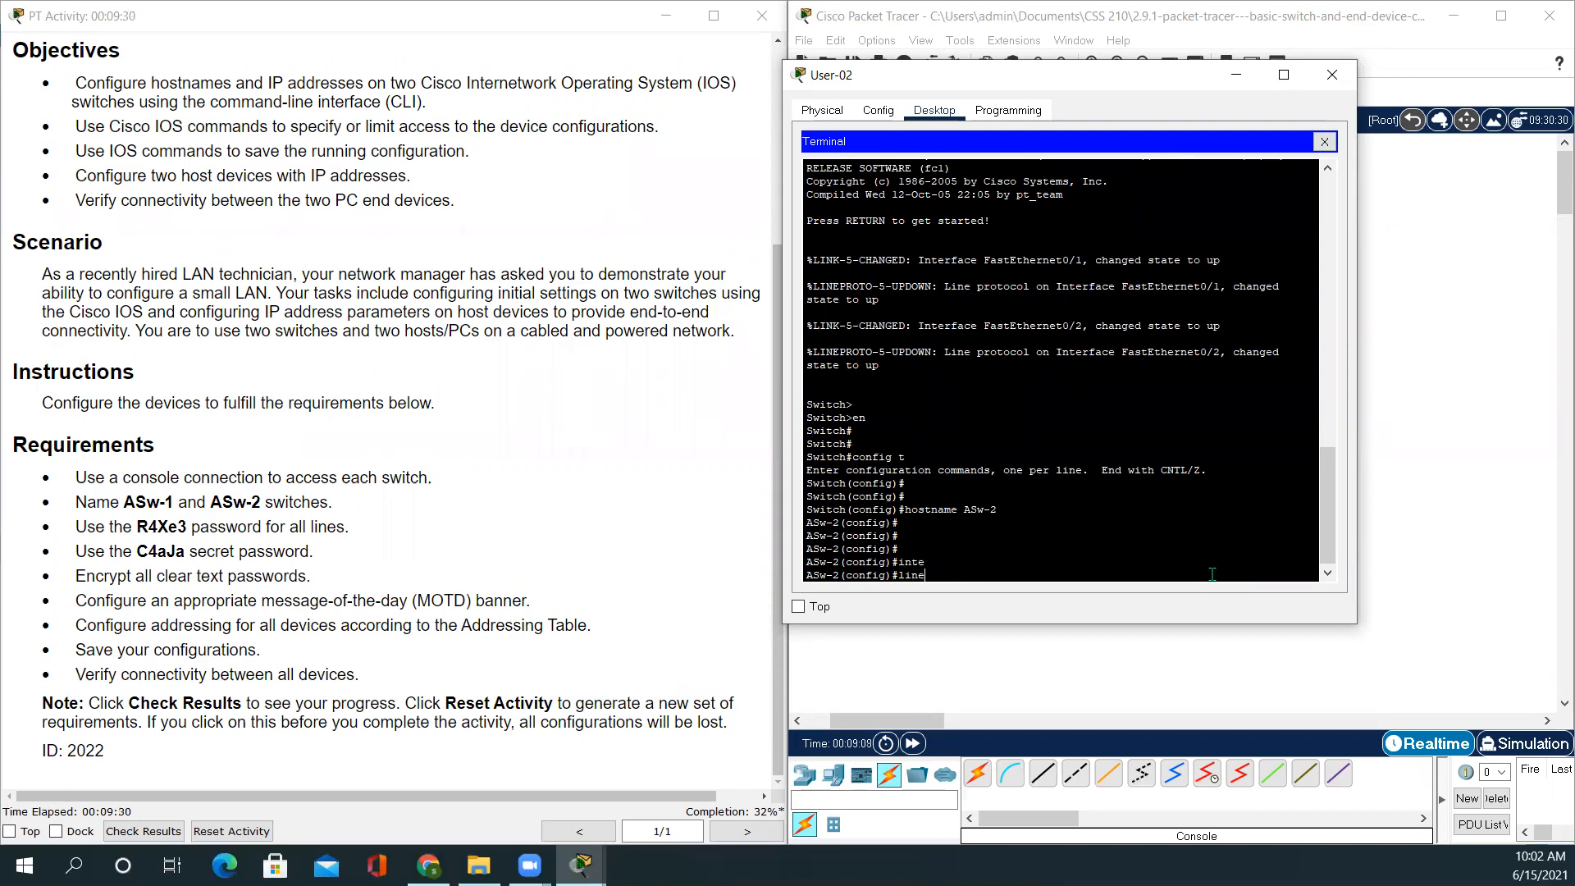
key(Tab)
text(c)
key(Tab)
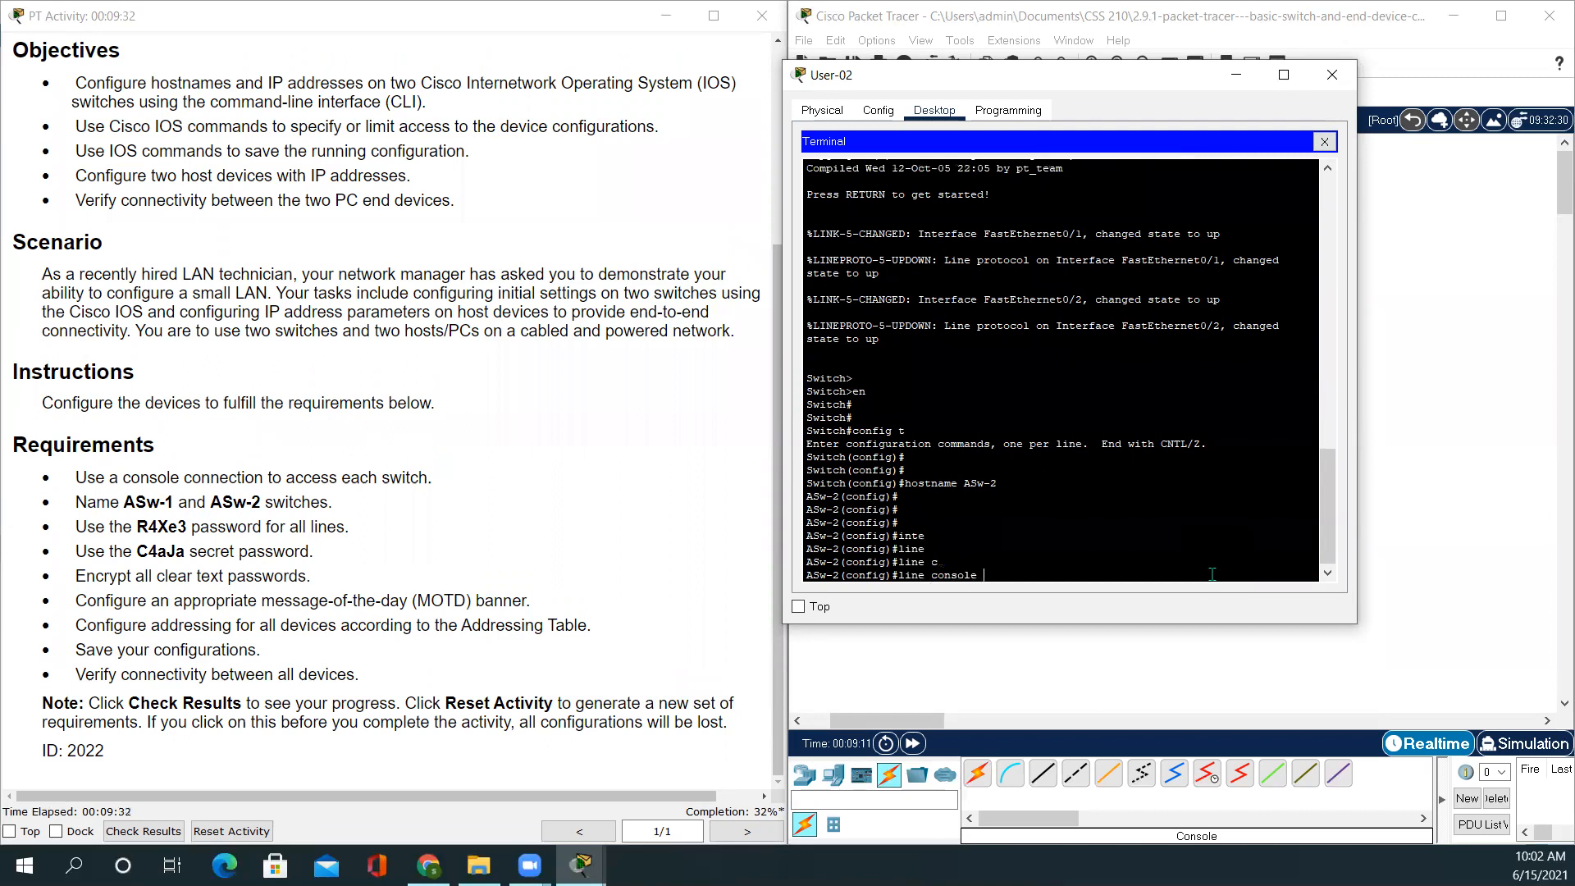
text(0)
key(Return)
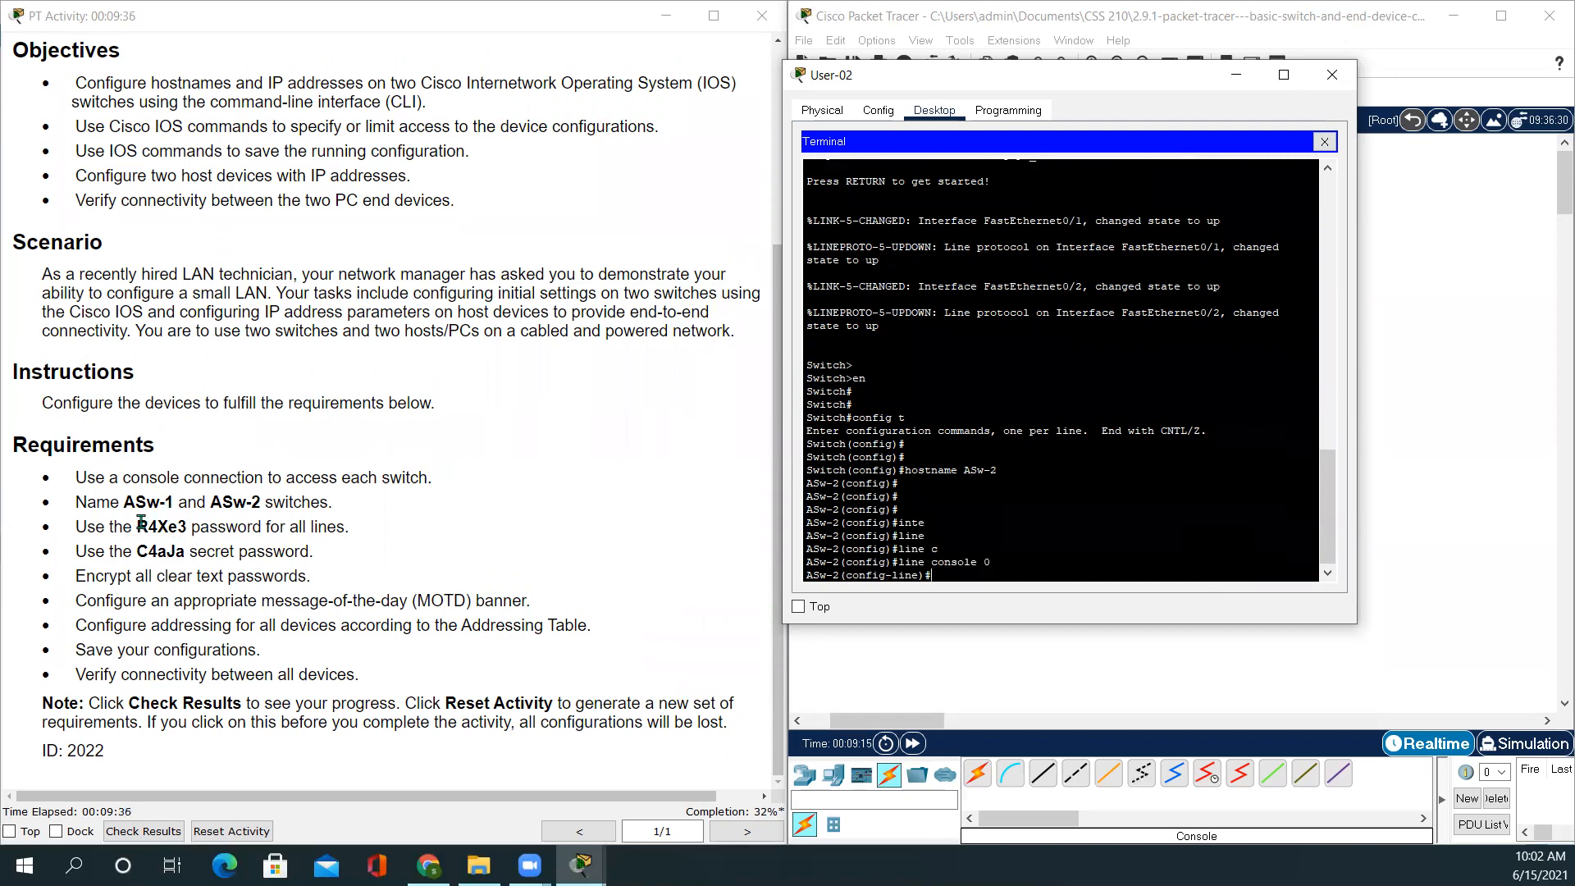
drag(137, 527, 188, 534)
key(ctrl+c)
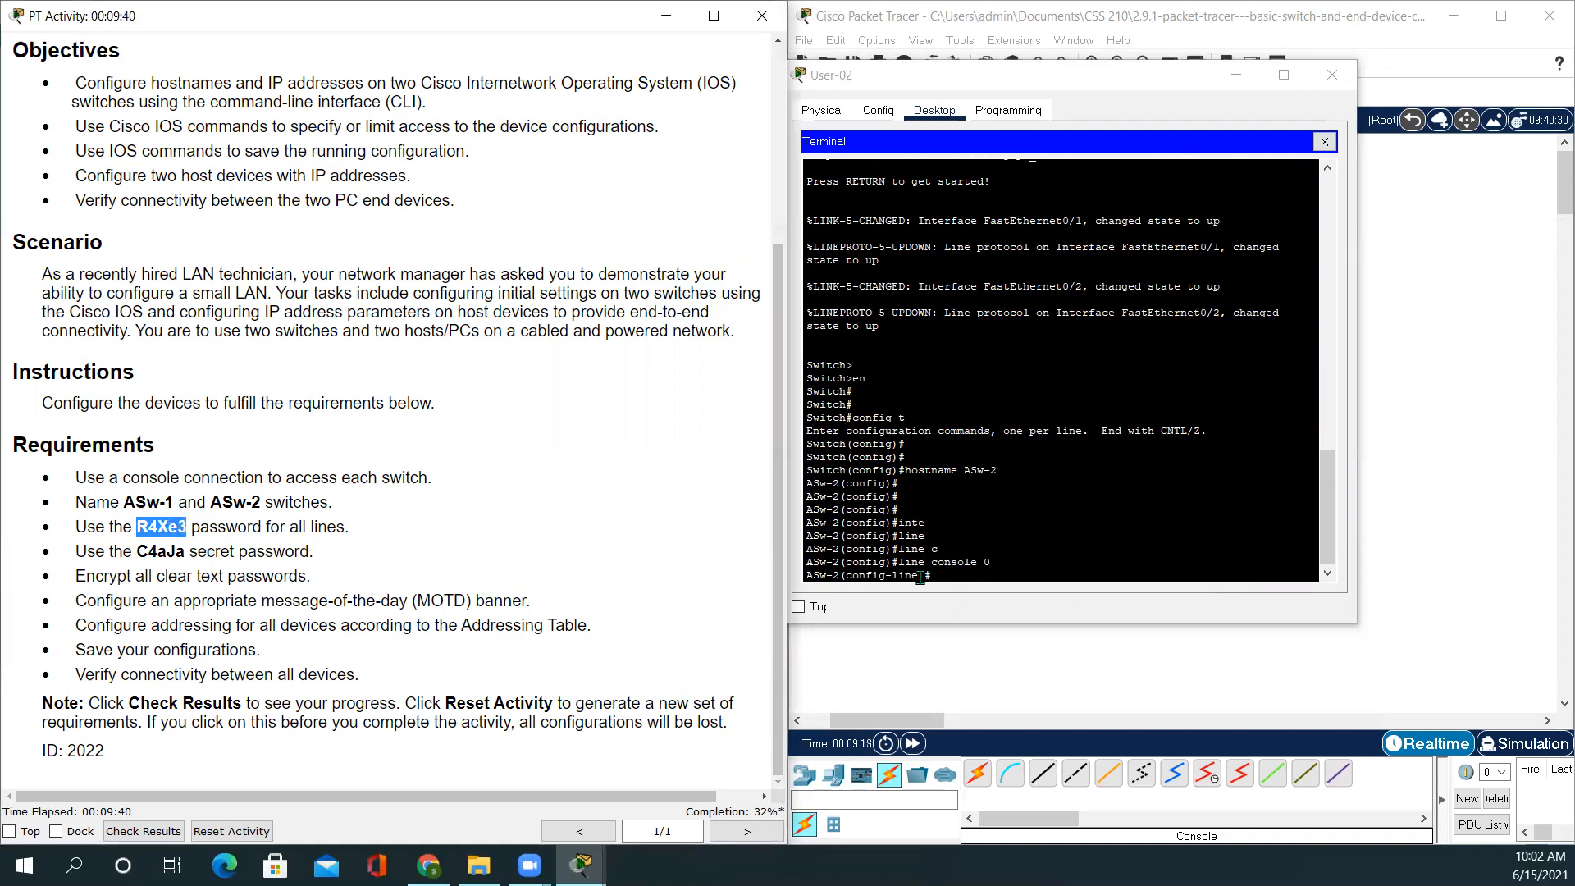
Set the pasted console line password, enable login, and exit line configuration
click(966, 587)
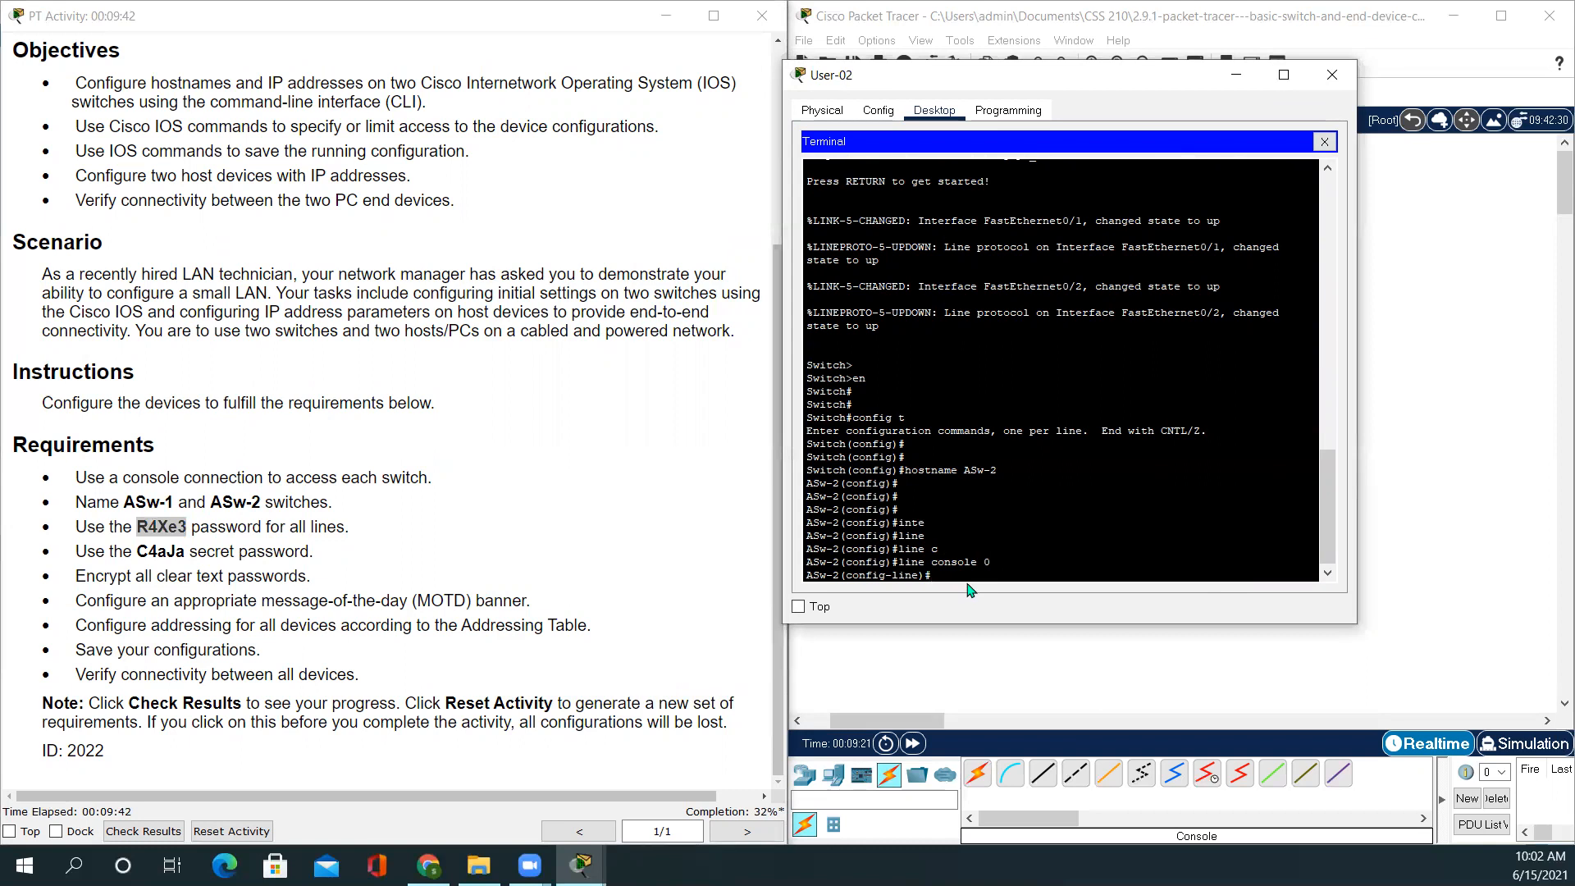
text(pass)
key(Tab)
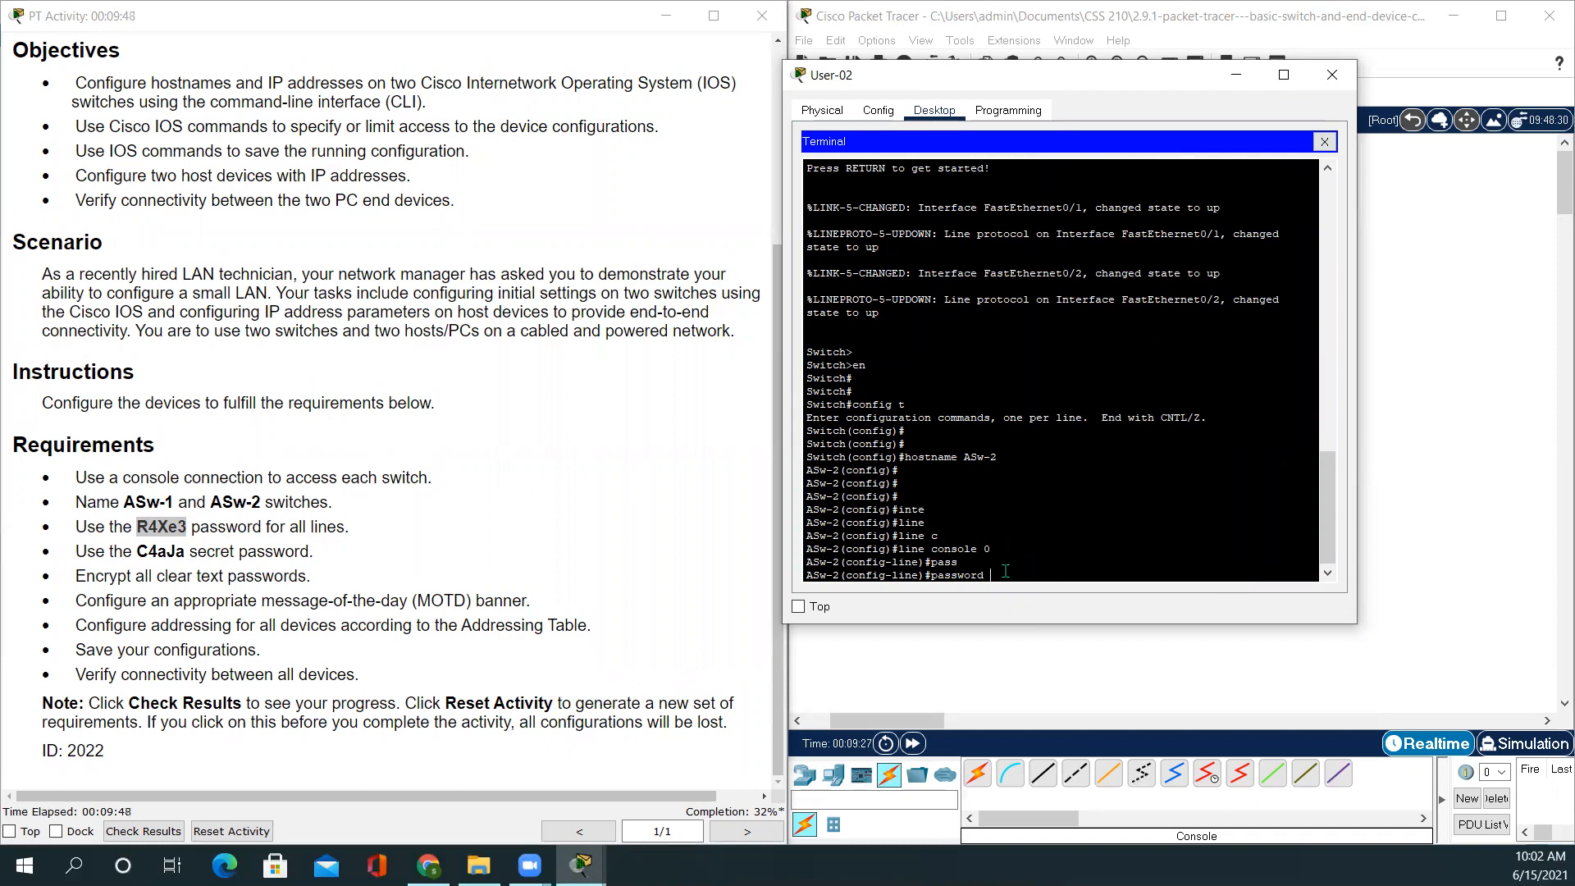
right_click(996, 578)
click(1038, 607)
key(Return)
text(login)
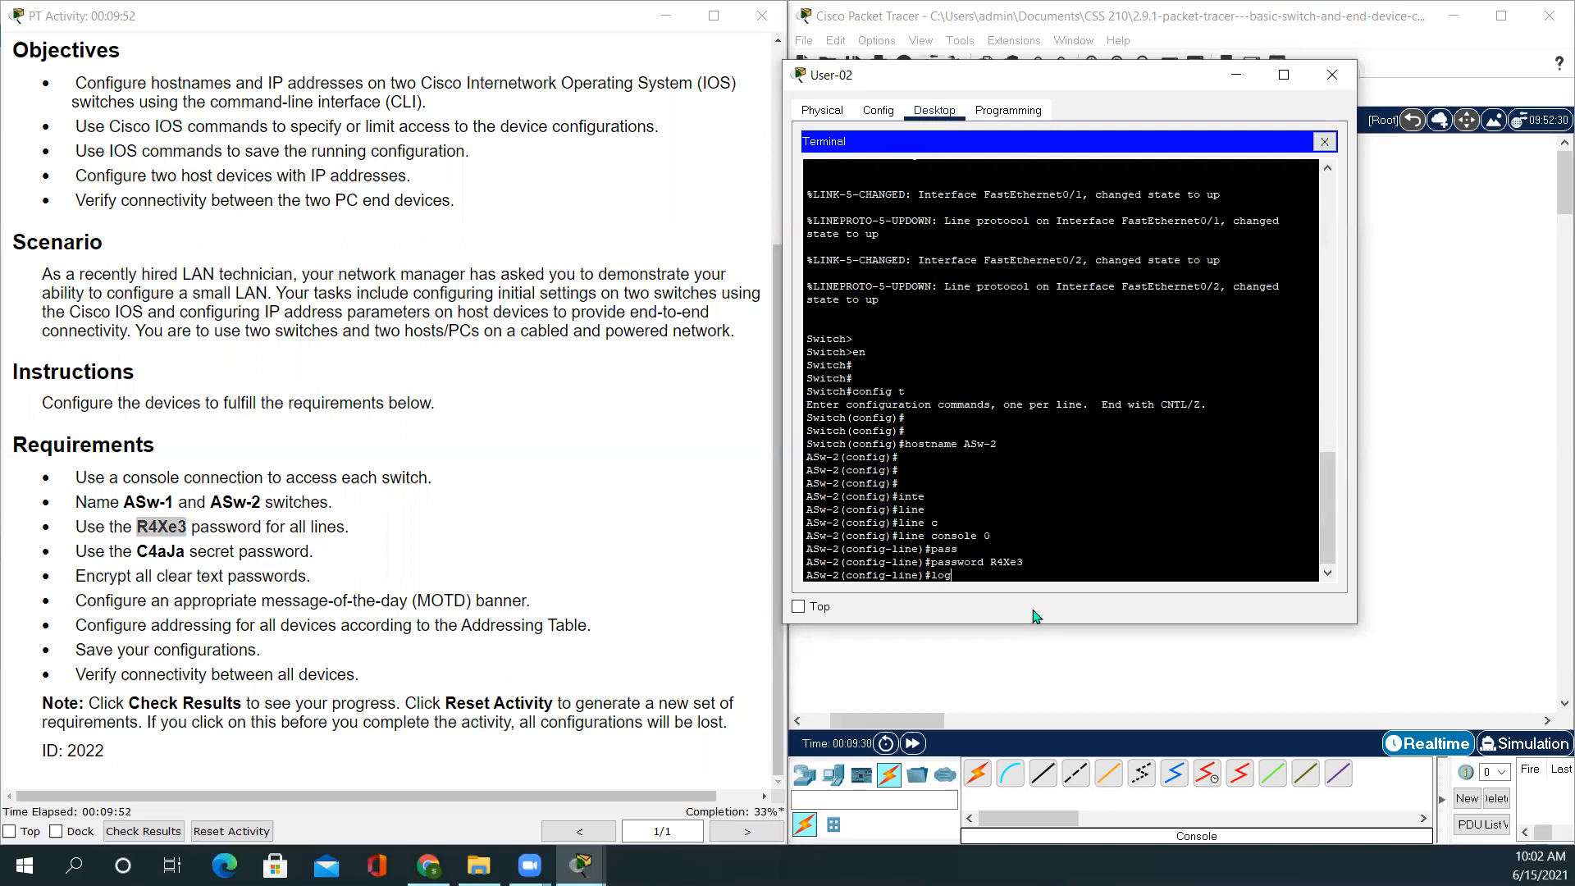
key(Return)
key(Return)
key(Return)
text(exit)
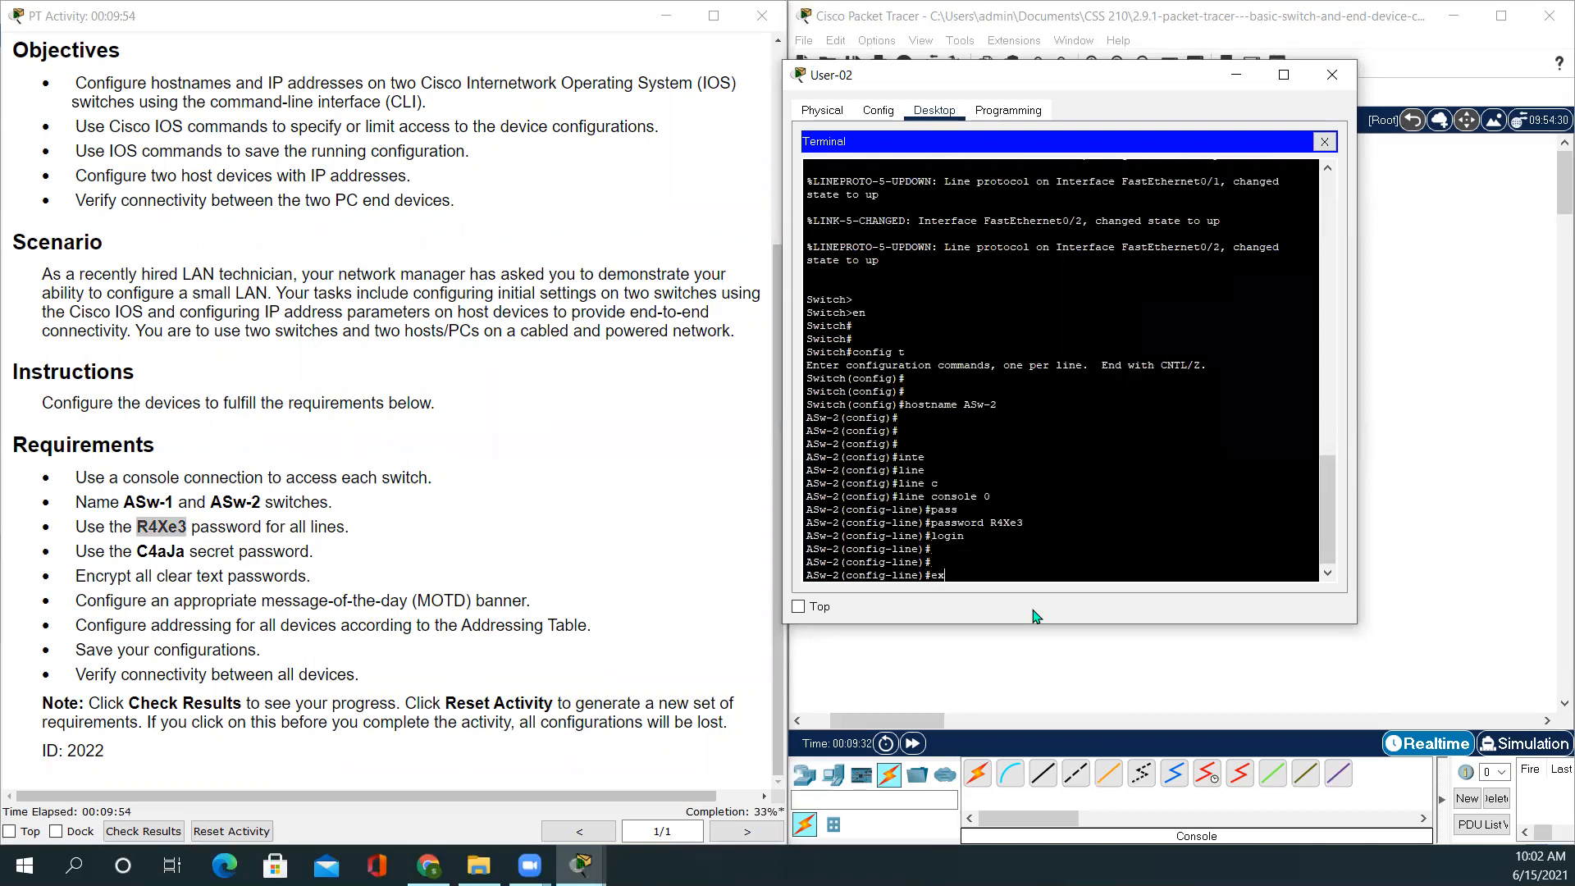
key(Return)
key(Return)
key(Return)
key(Return)
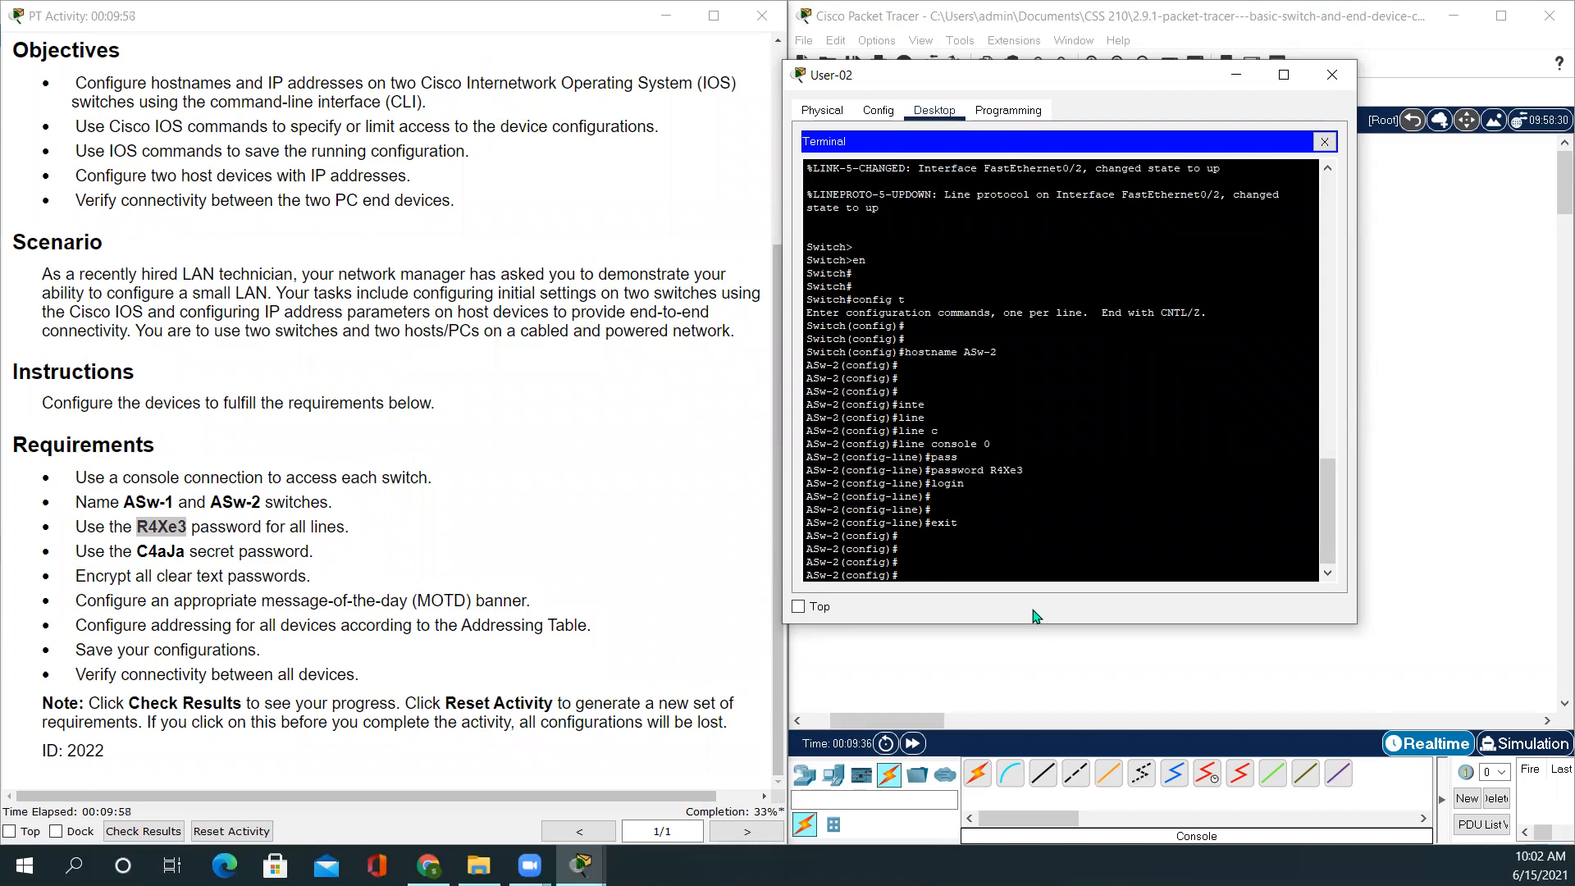
Set the required enable secret password, then re-enter global configuration mode
text(enable se)
key(Tab)
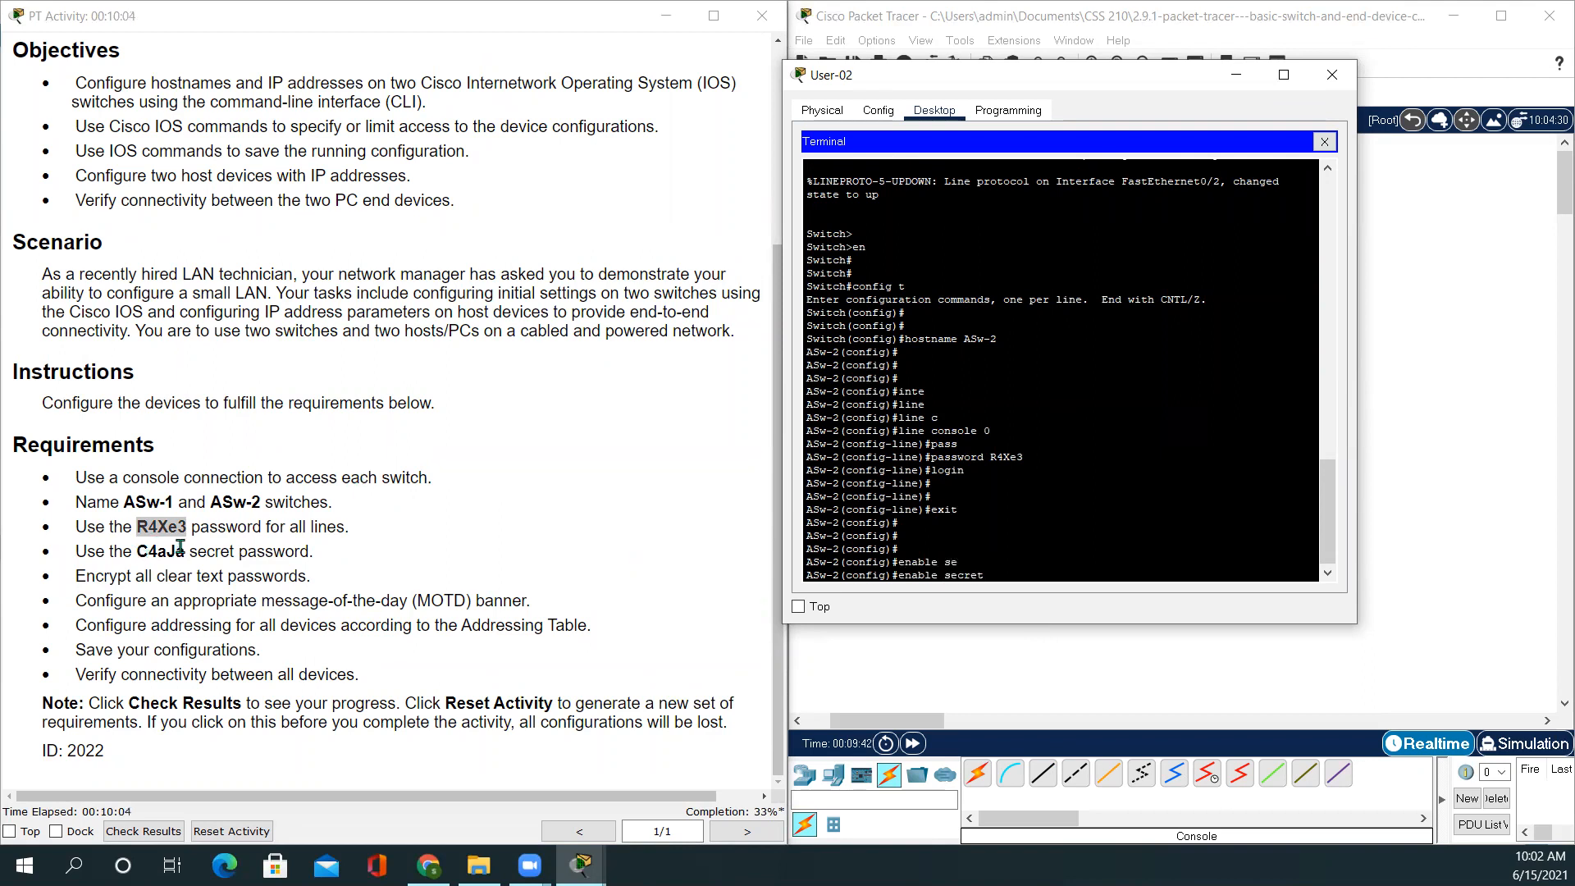
drag(185, 551, 133, 555)
key(ctrl+c)
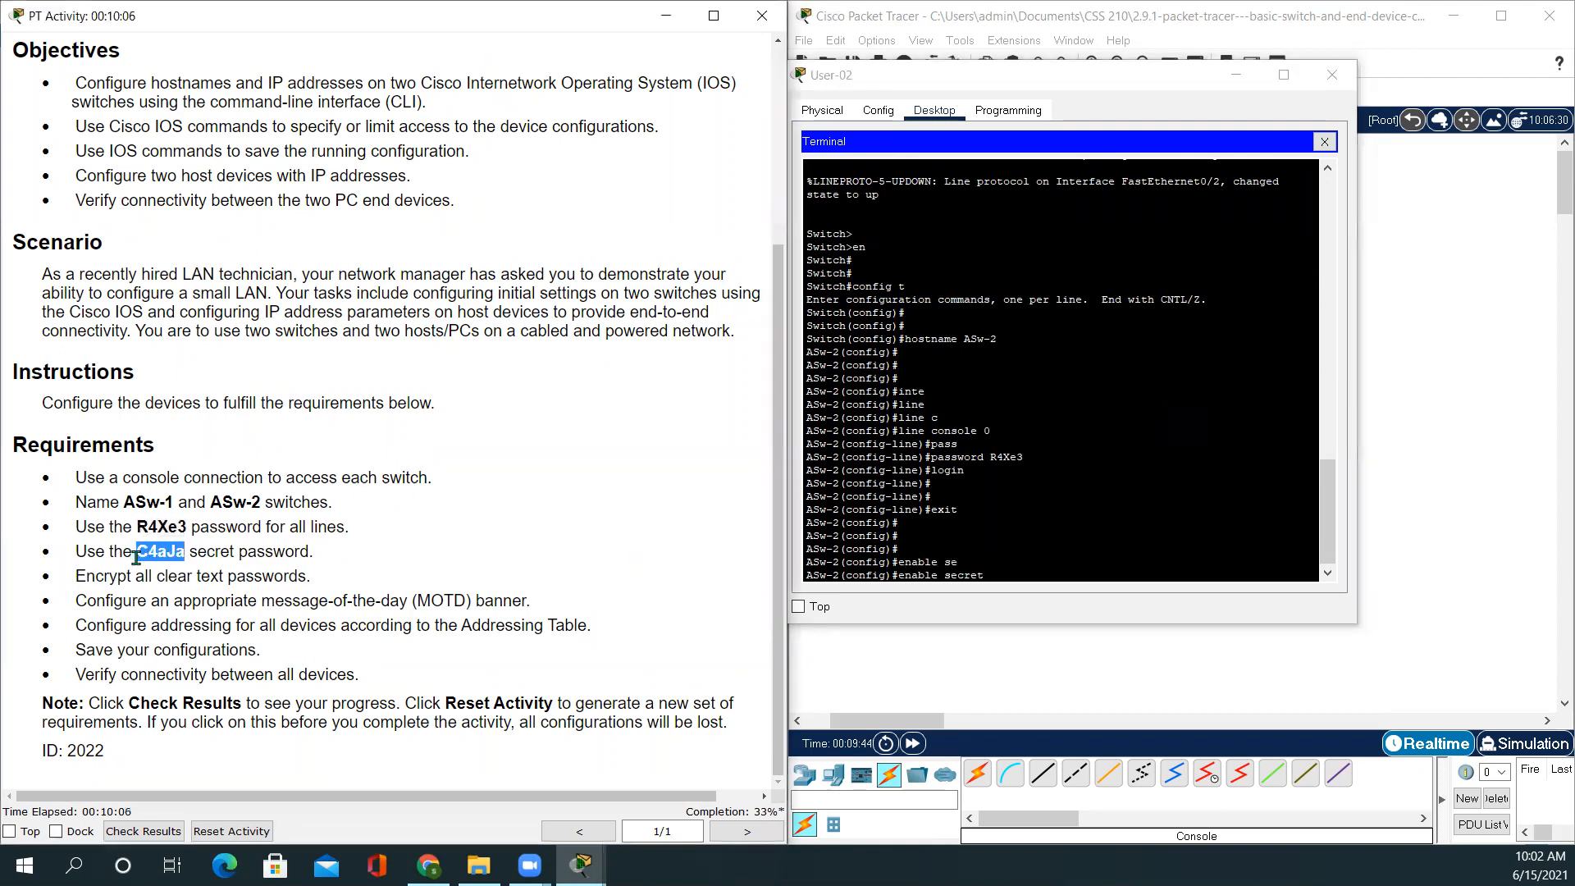
click(1006, 580)
right_click(1005, 580)
click(1047, 612)
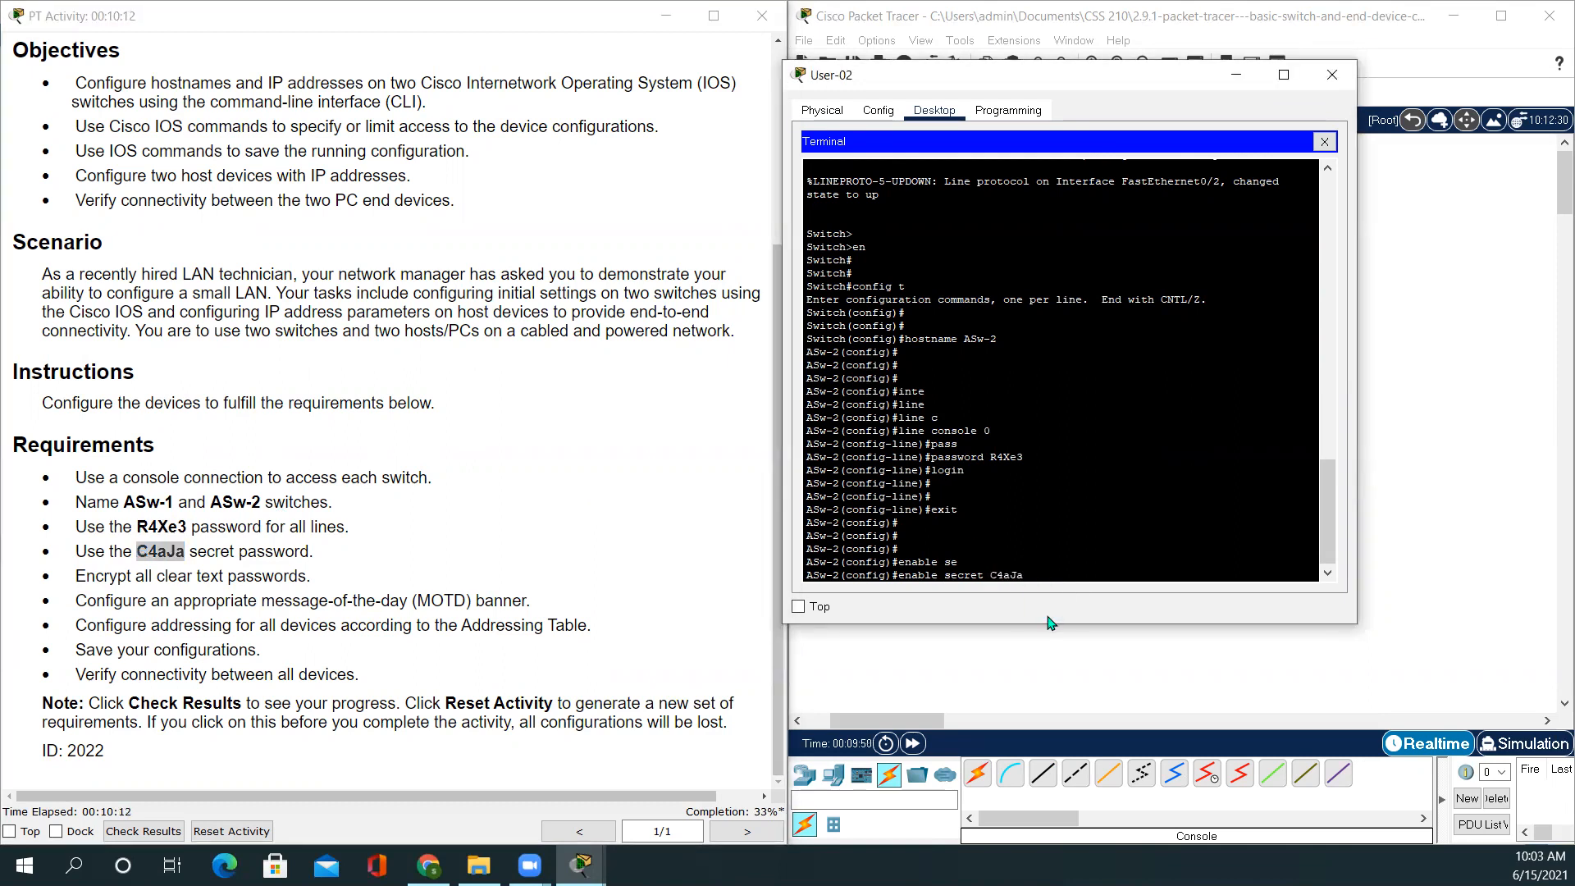
key(Return)
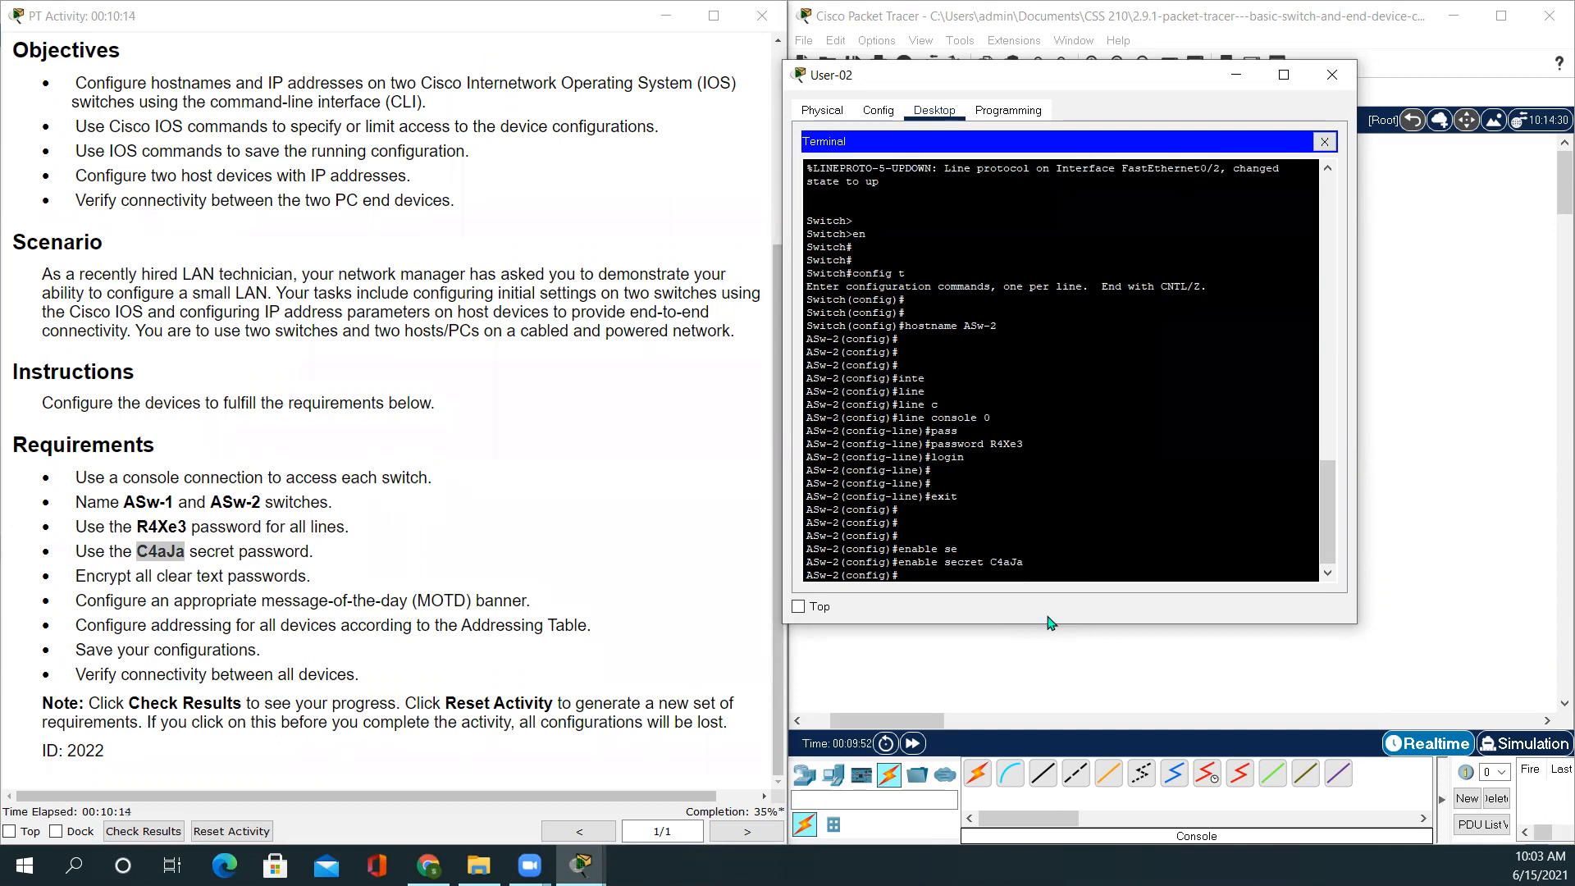
text(exit)
key(Return)
key(Return)
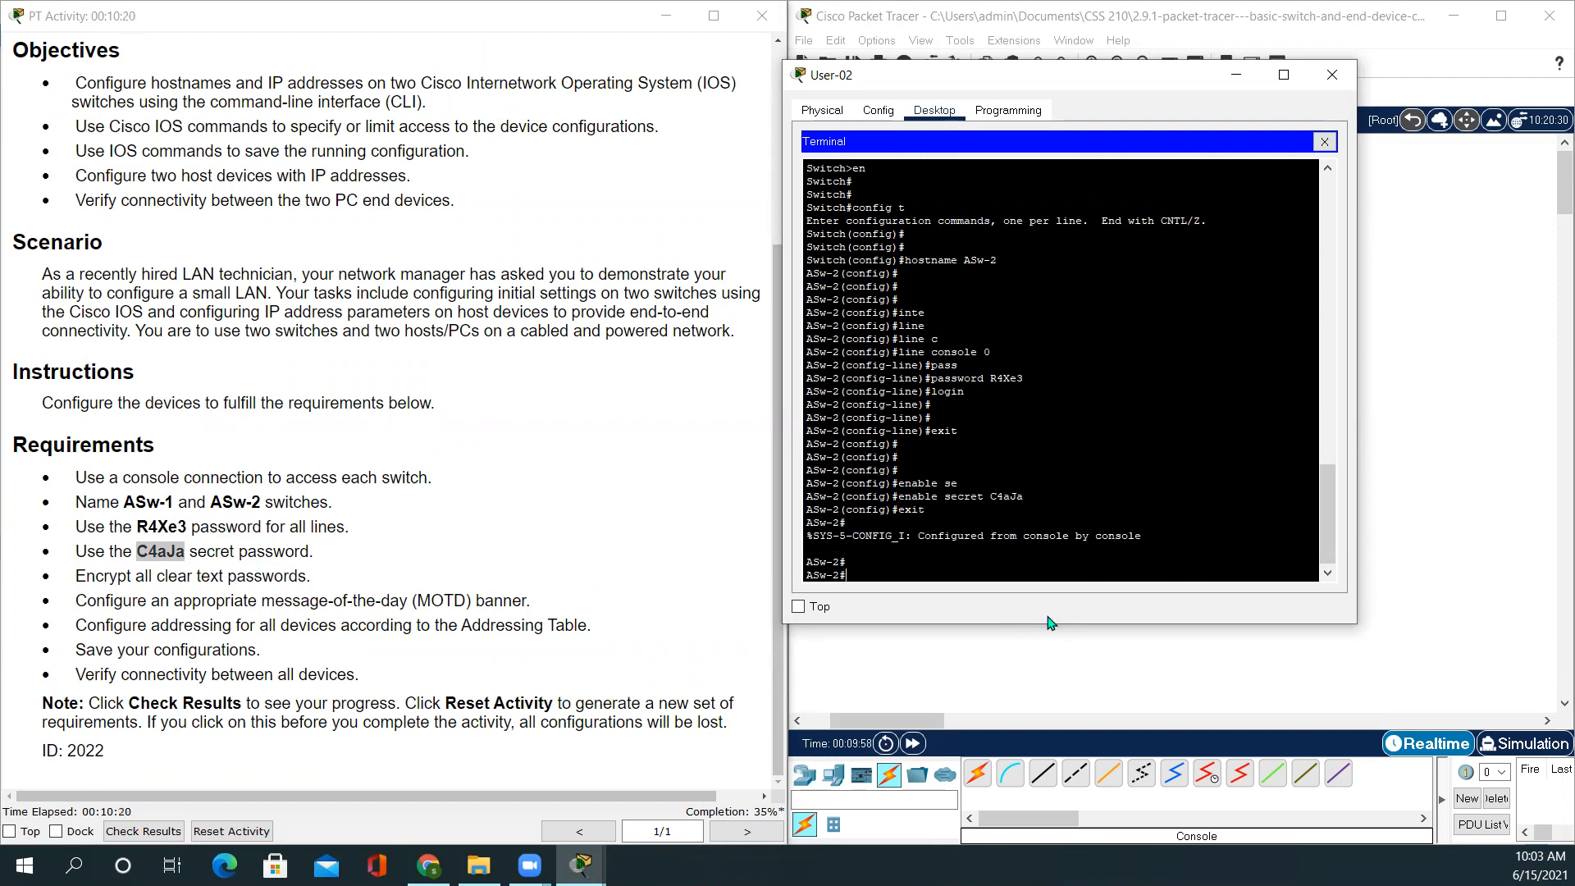
text(config t)
key(Return)
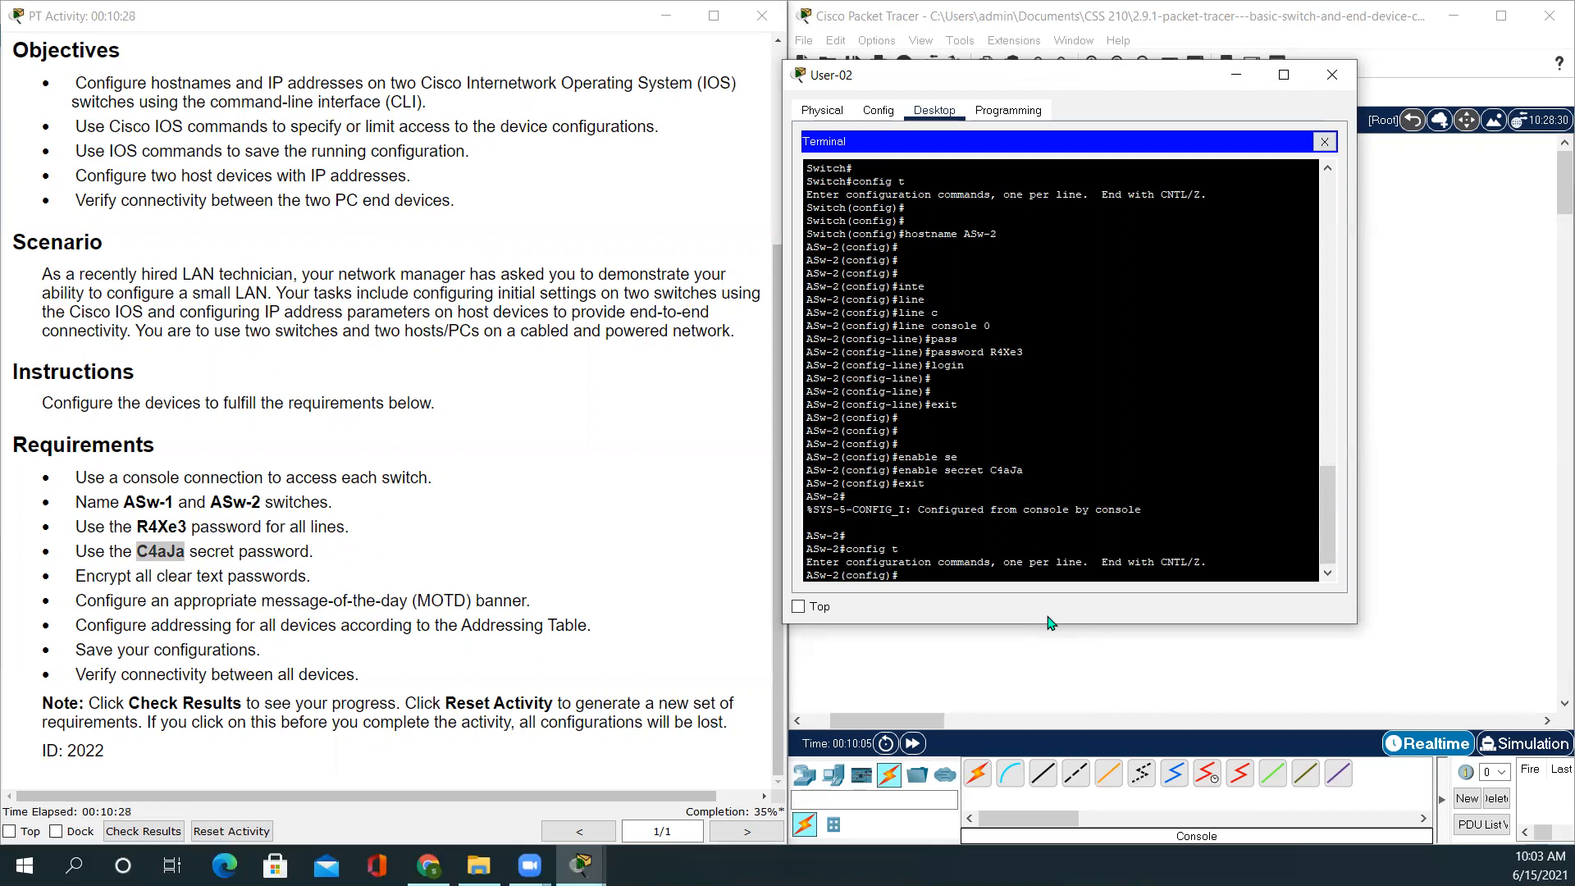
Turn on service password-encryption for ASw-2's plain-text passwords
text(ser)
key(Tab)
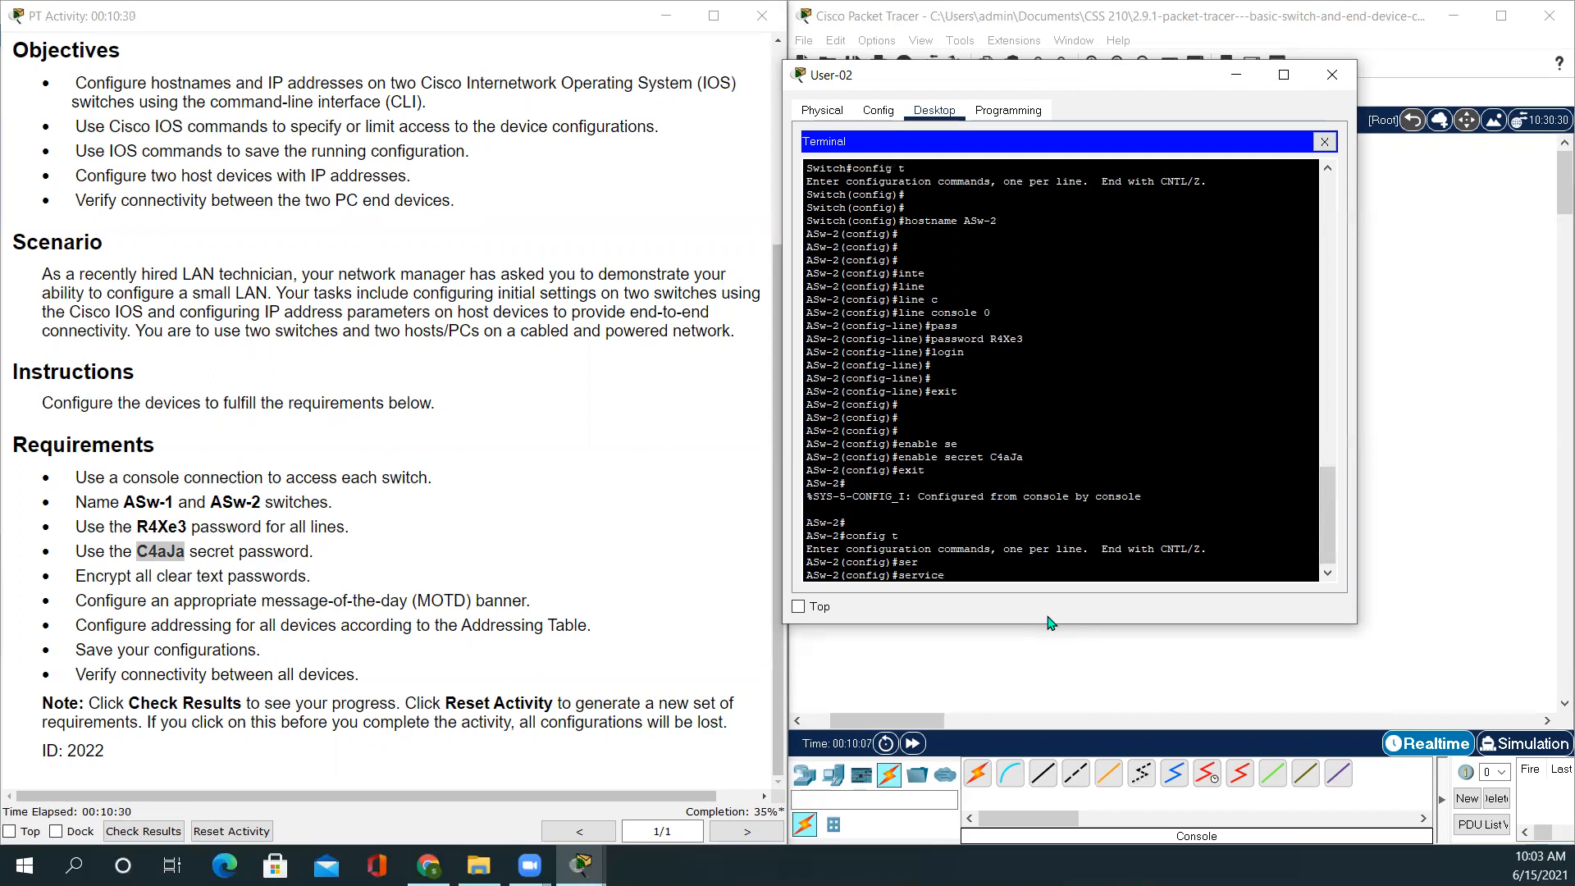
text(p)
key(Tab)
key(Return)
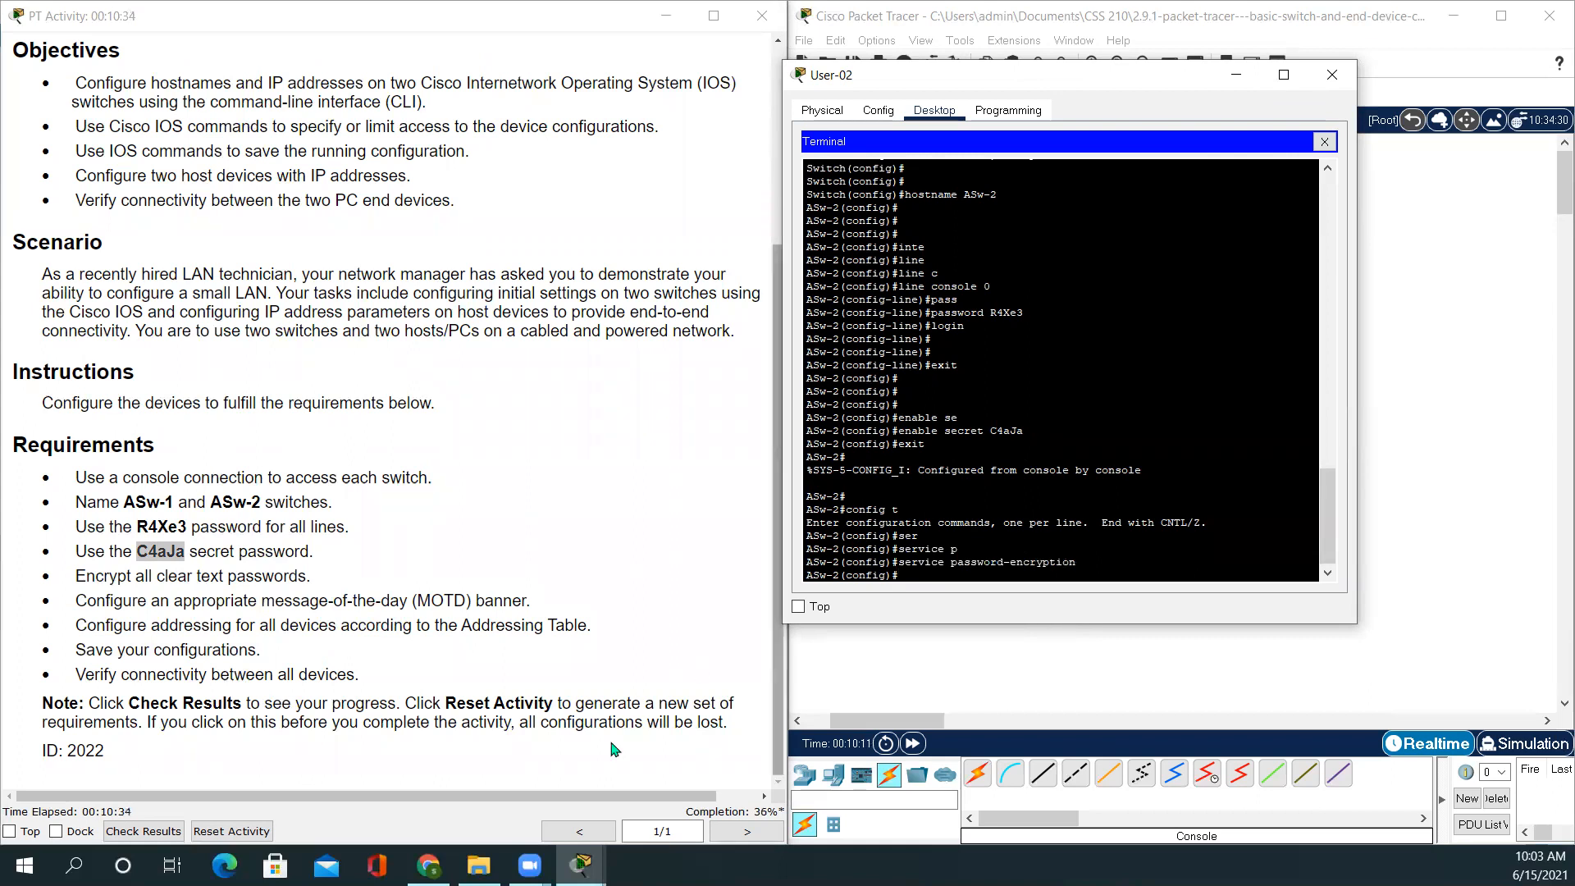
Set the MOTD banner to 'Unauthorized user are not allowed'
click(233, 617)
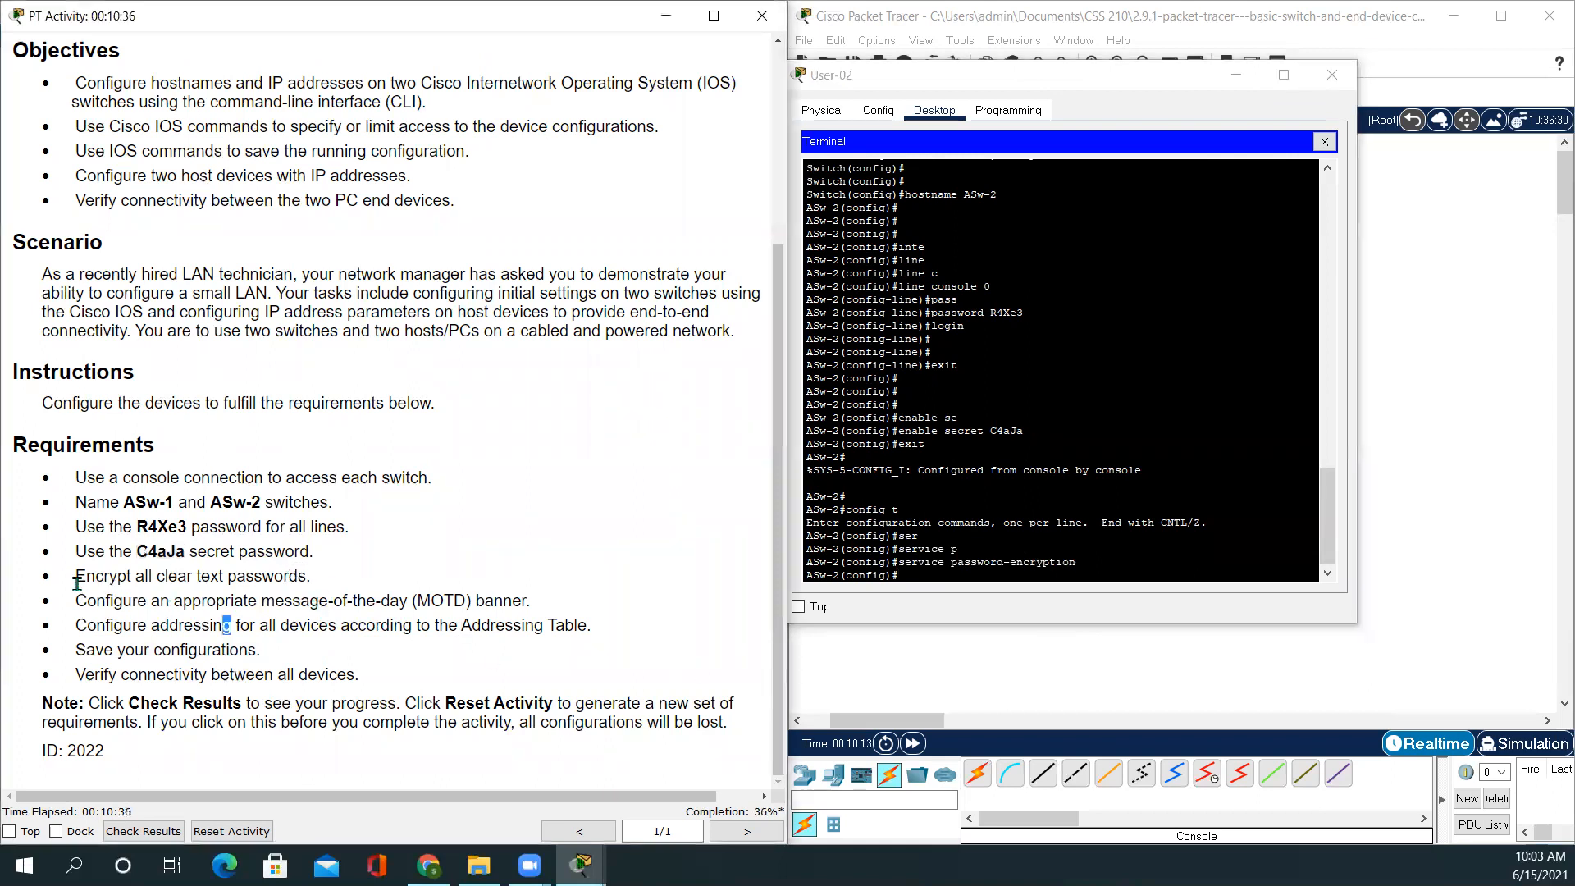
drag(72, 600, 537, 601)
click(938, 576)
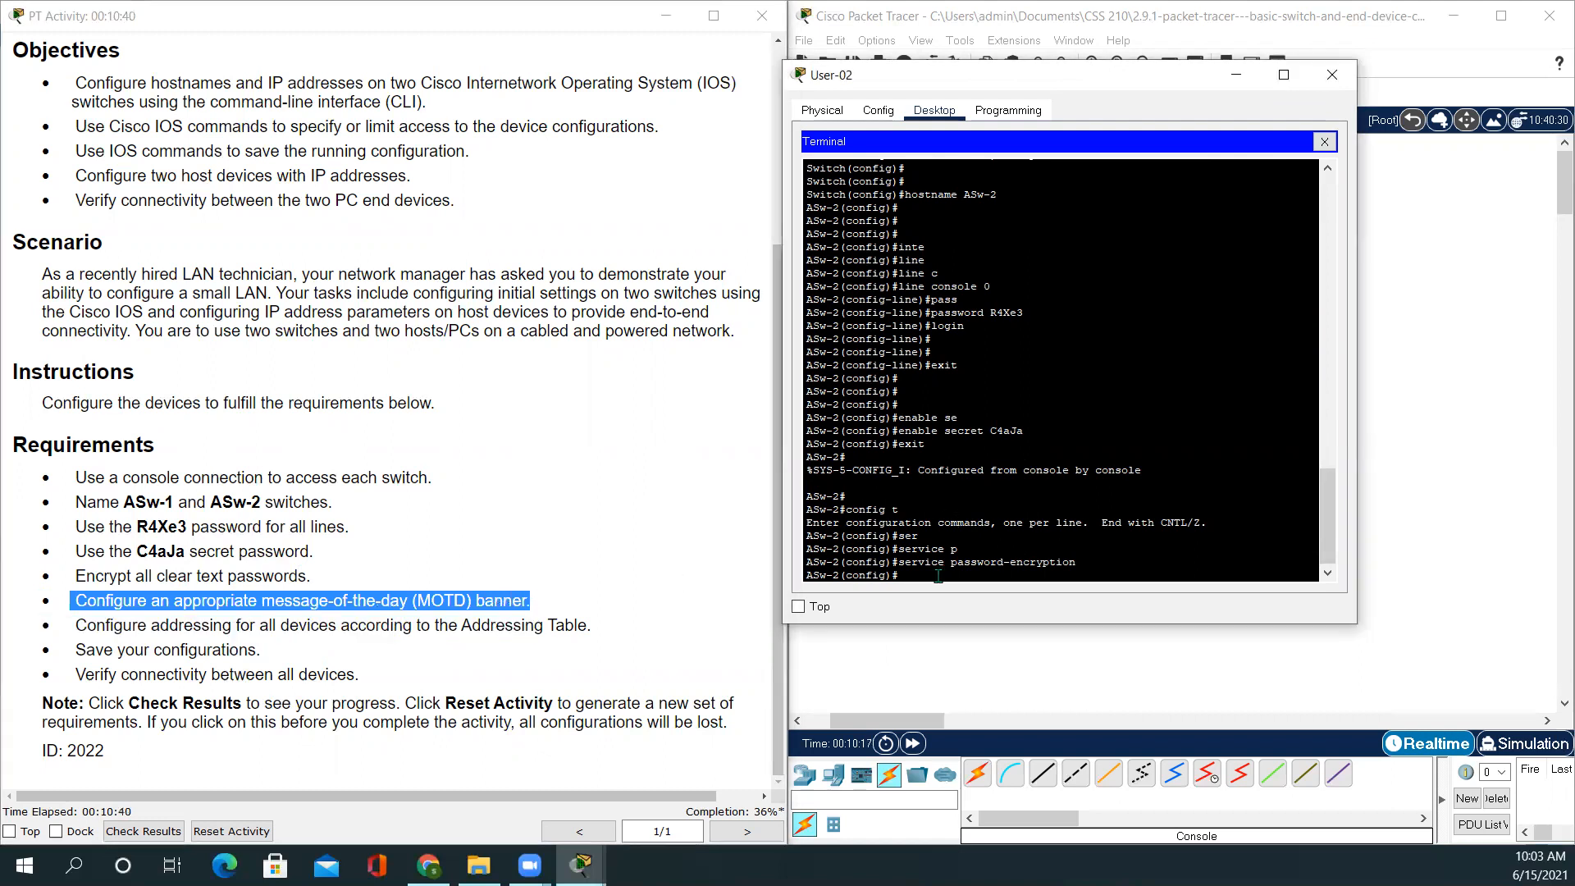
text(ban)
key(Tab)
text(mo)
key(Tab)
text(&&)
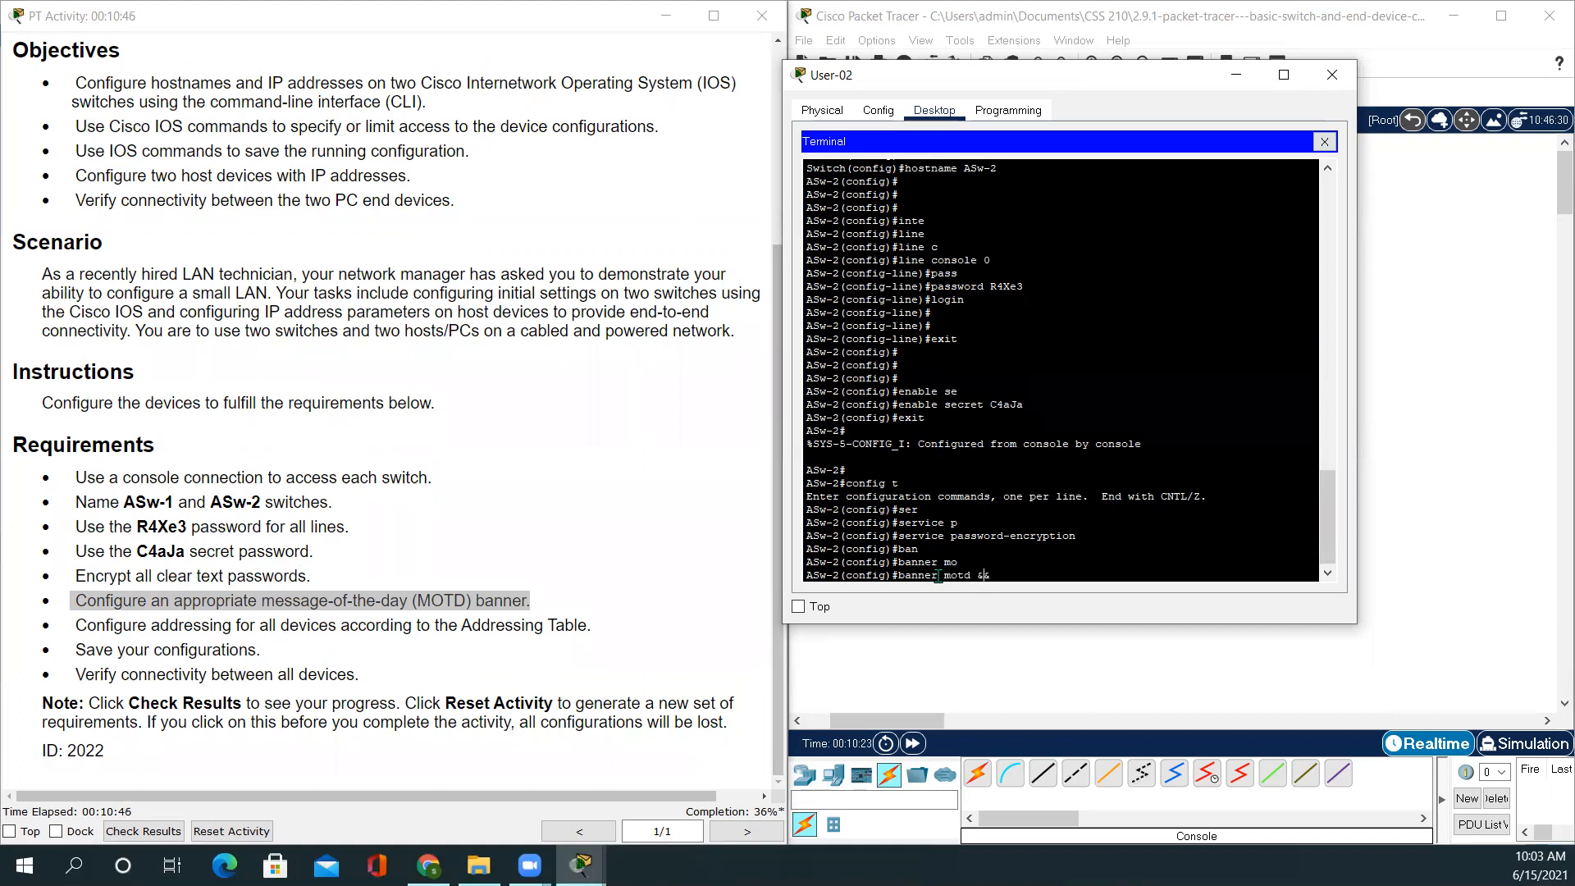
text(Unauthorized a)
key(BackSpace)
key(BackSpace)
text(user are not allowed)
key(Return)
key(Return)
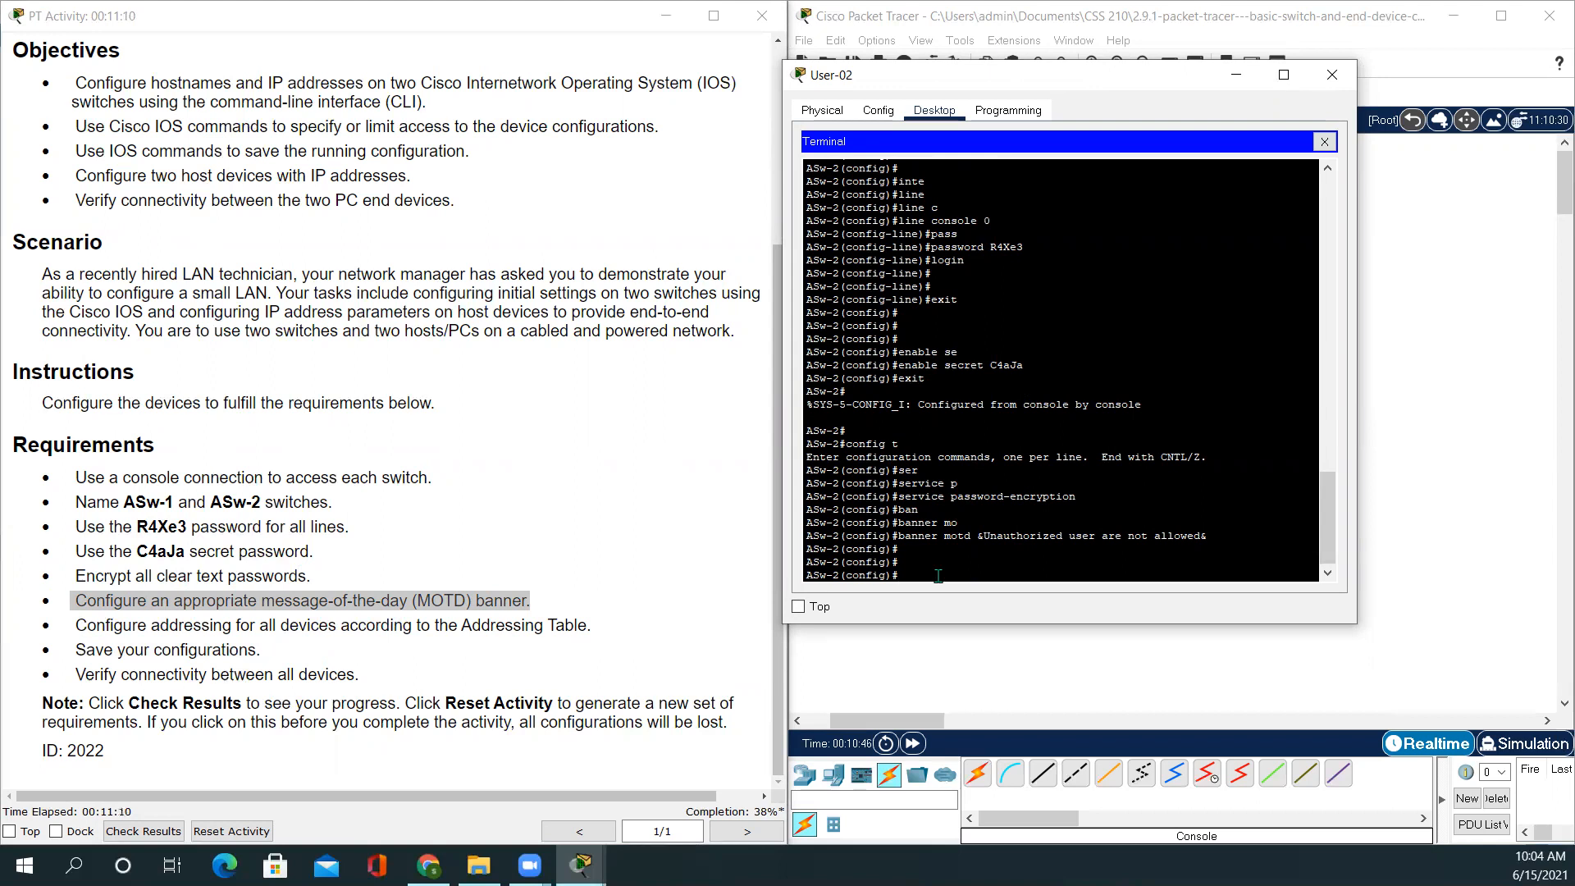
Enter interface vlan 1 and start the ip address command
text(int)
key(Tab)
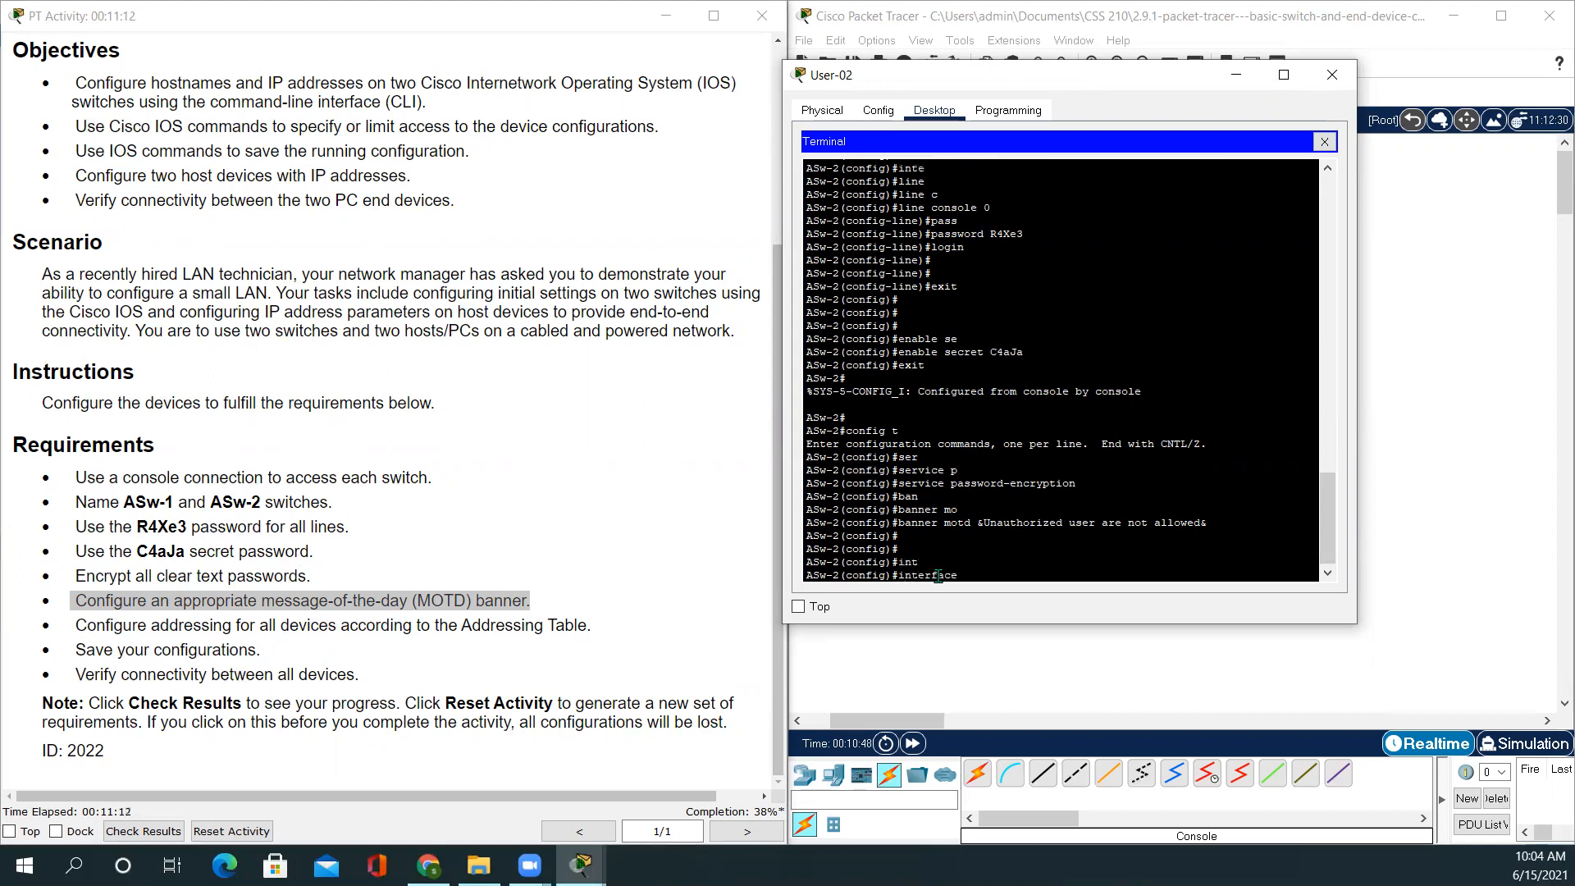
text(v)
key(Tab)
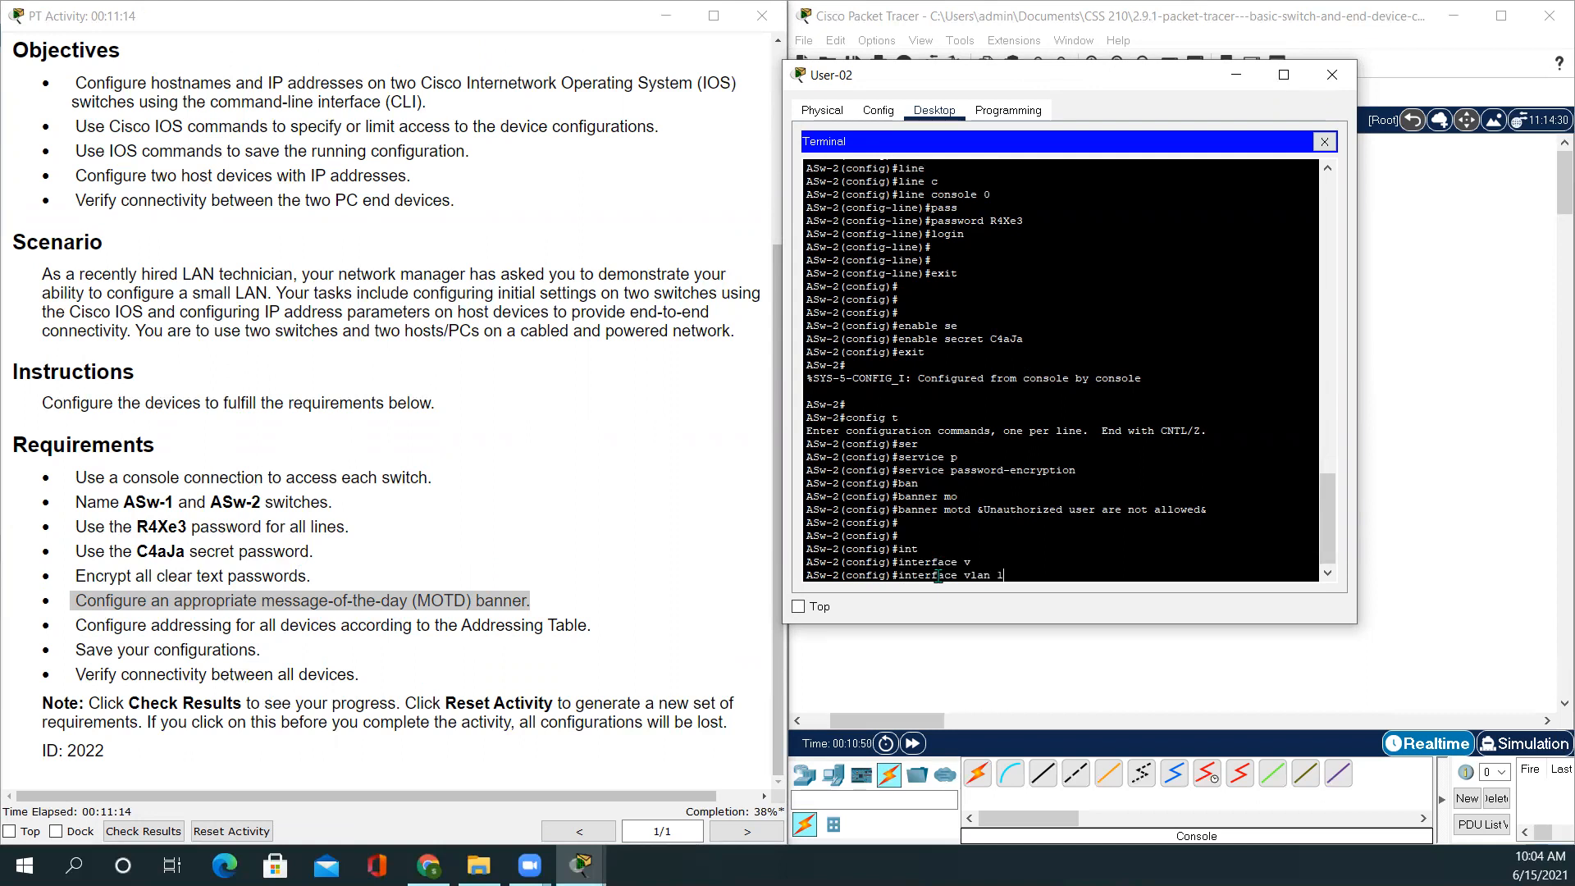
text(1)
key(Return)
key(Return)
key(Return)
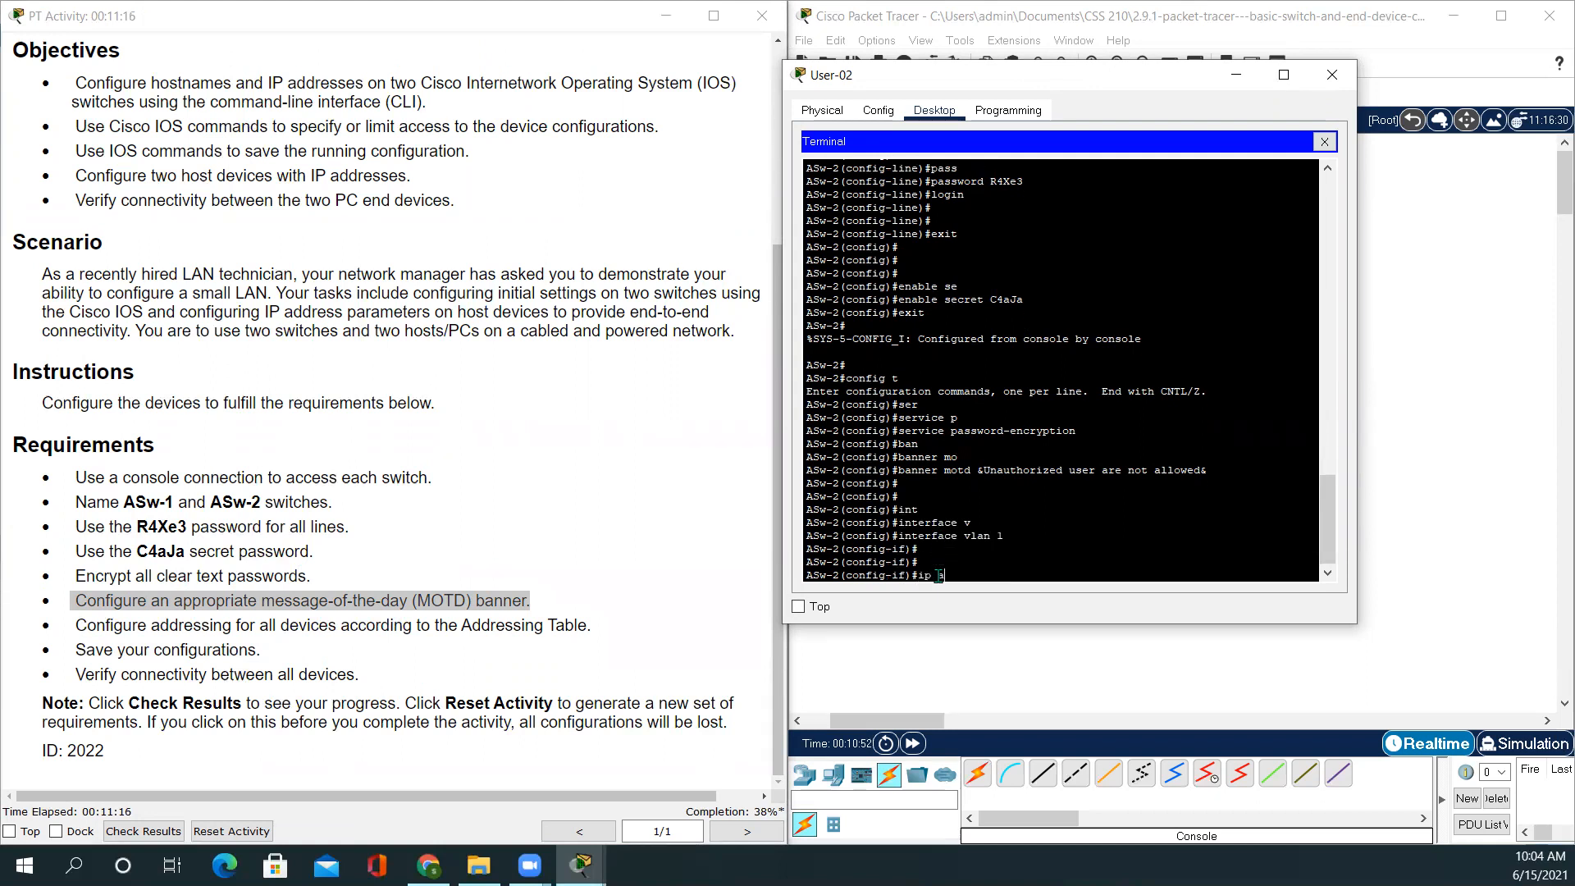
text(ip add)
key(Tab)
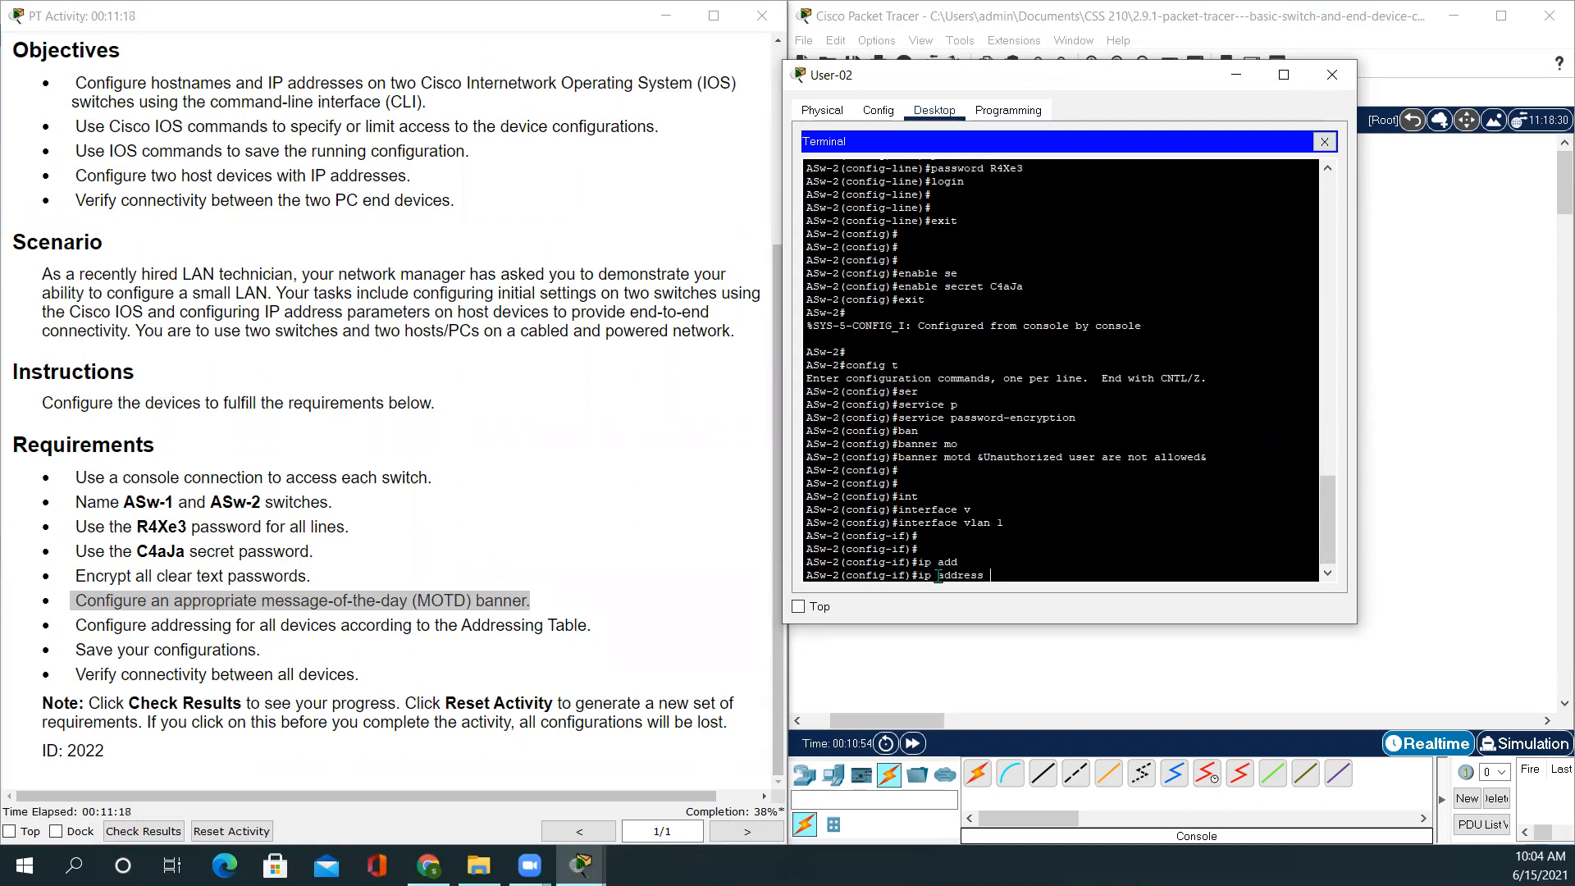
scroll(401, 502, up, 3)
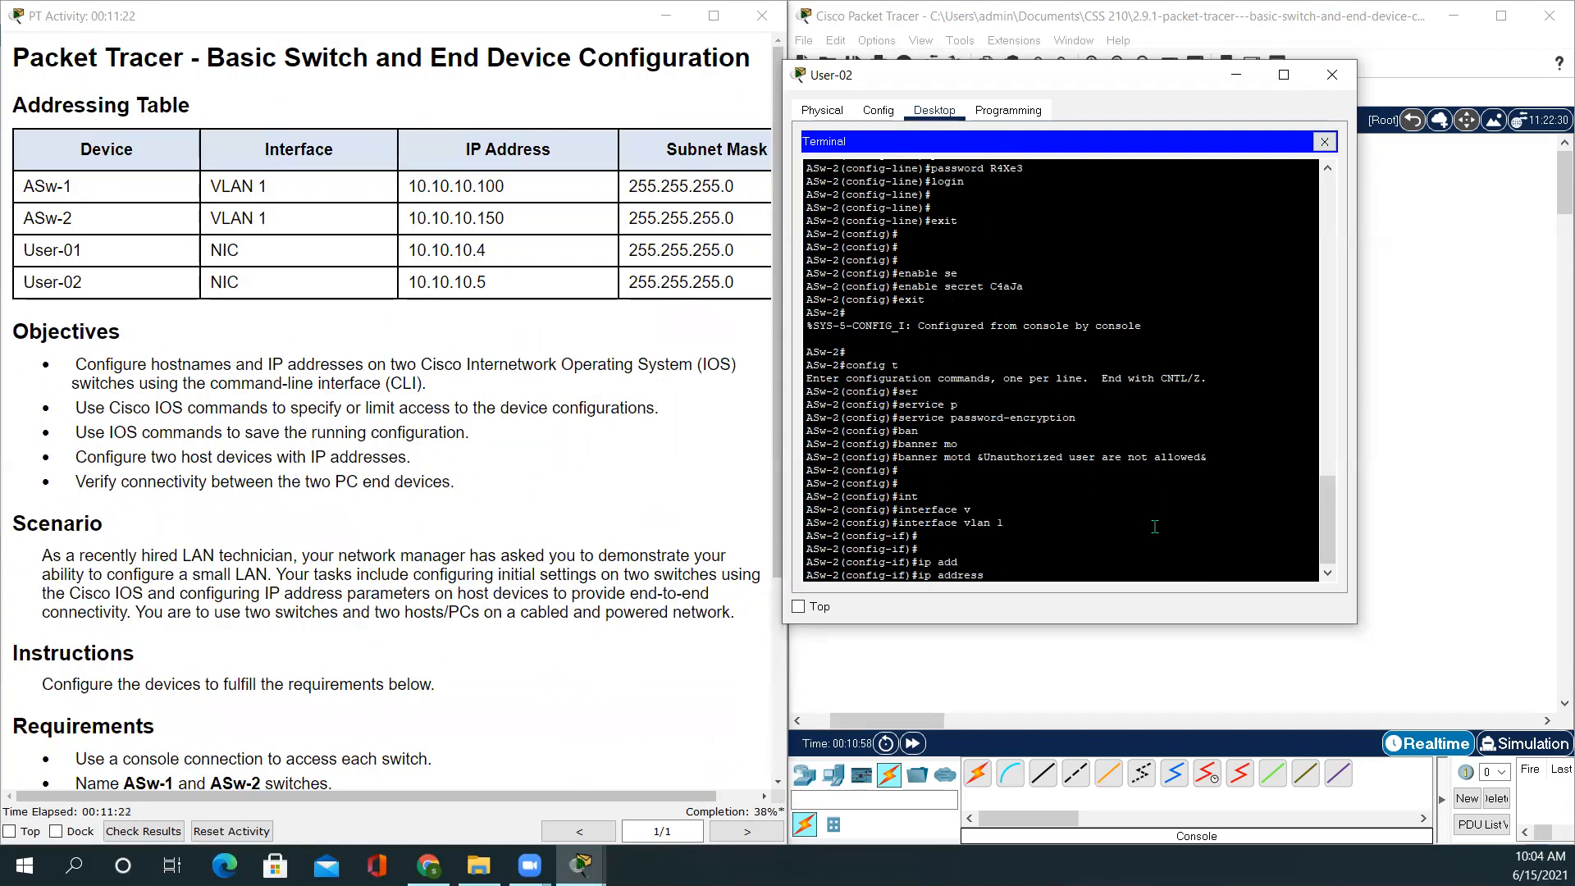
Give VLAN 1 address 10.10.10.150 255.255.255.0, bring it up with no shutdown, and leave configuration mode
text(10.10.)
text(55)
key(Return)
text(no shutdo)
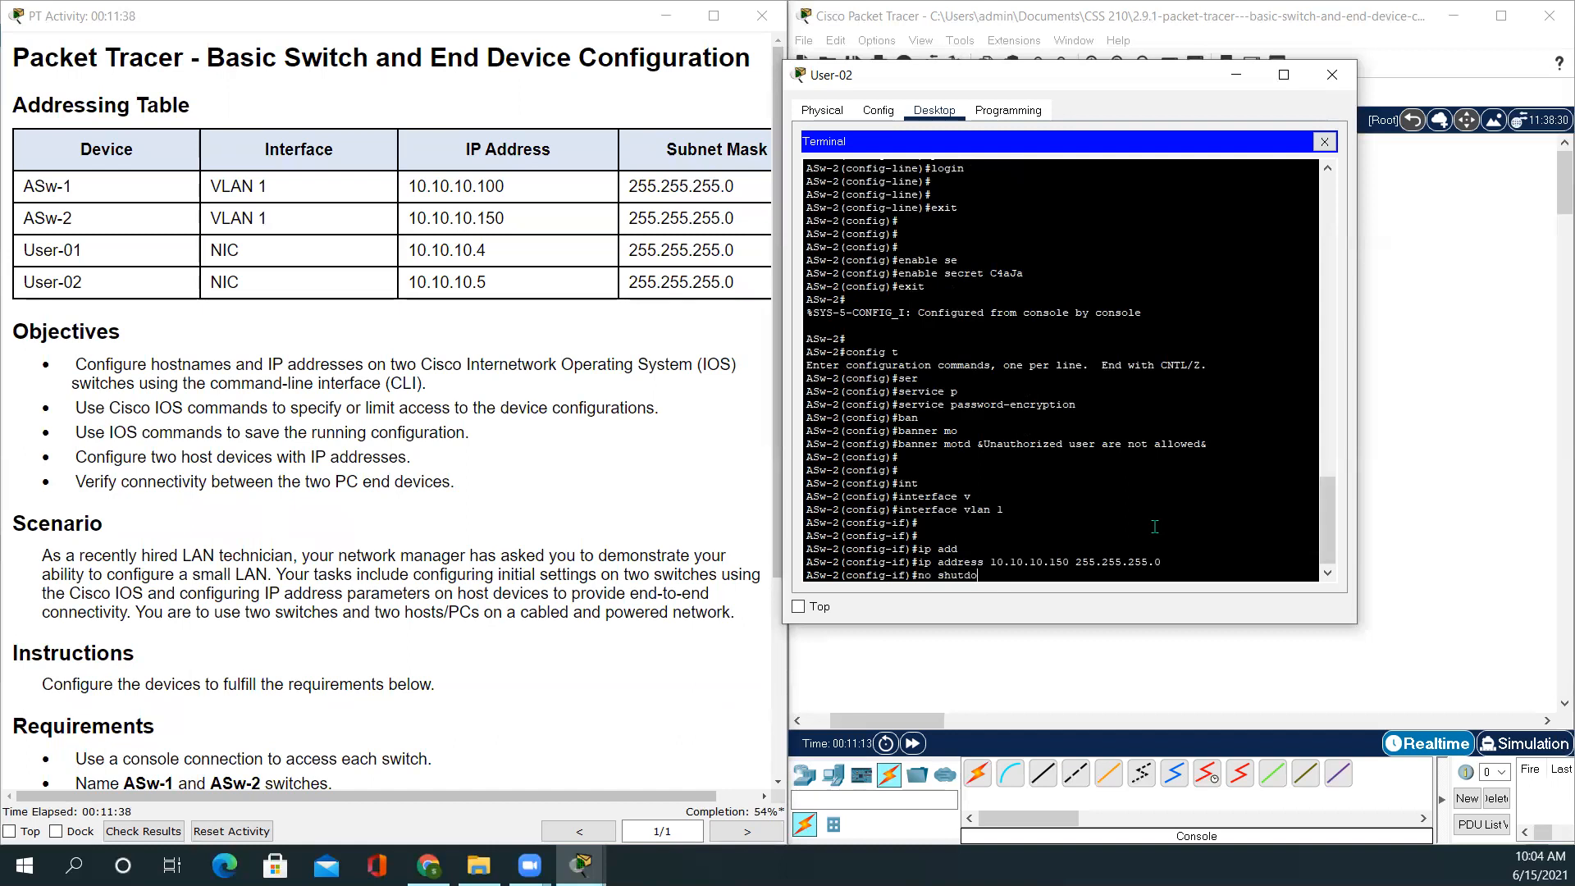
text(w)
key(Tab)
key(Return)
key(Return)
key(Return)
key(Return)
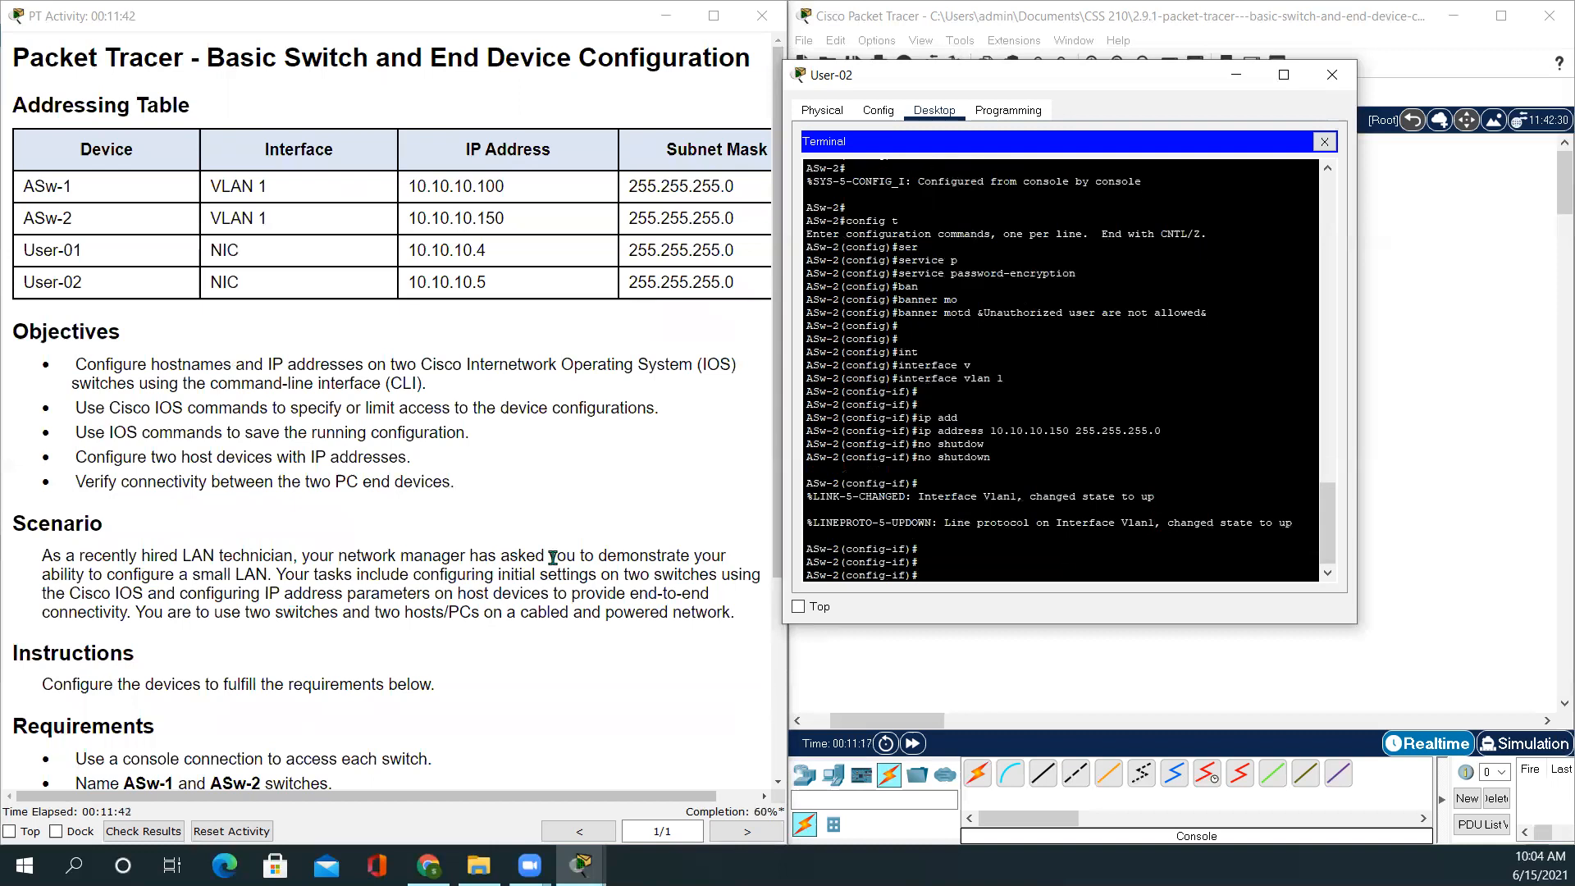
scroll(553, 558, down, 3)
click(617, 683)
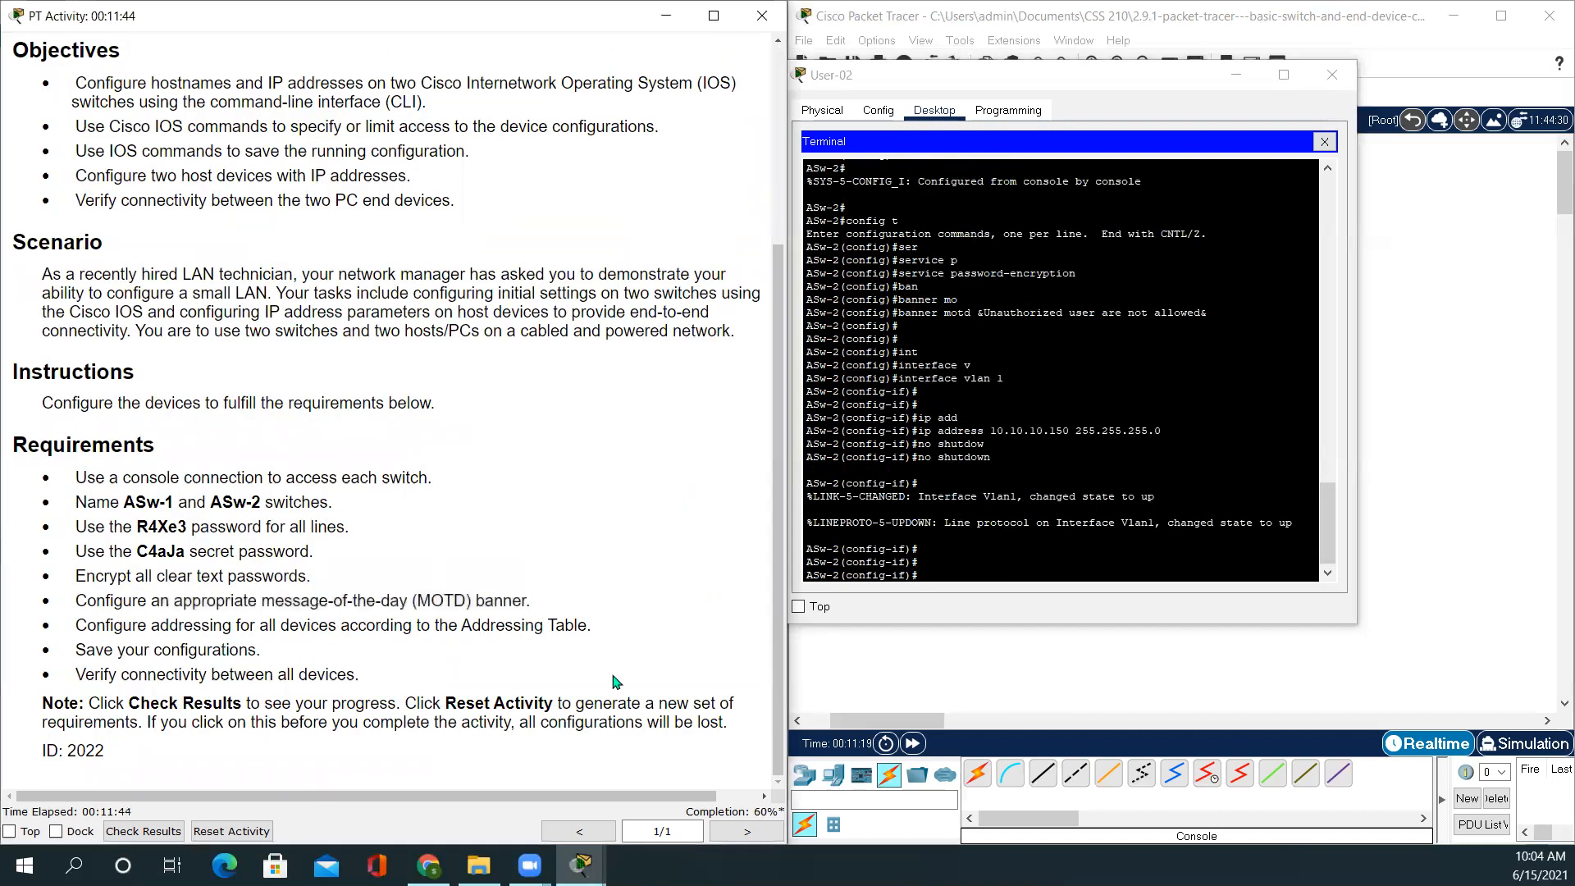
click(948, 577)
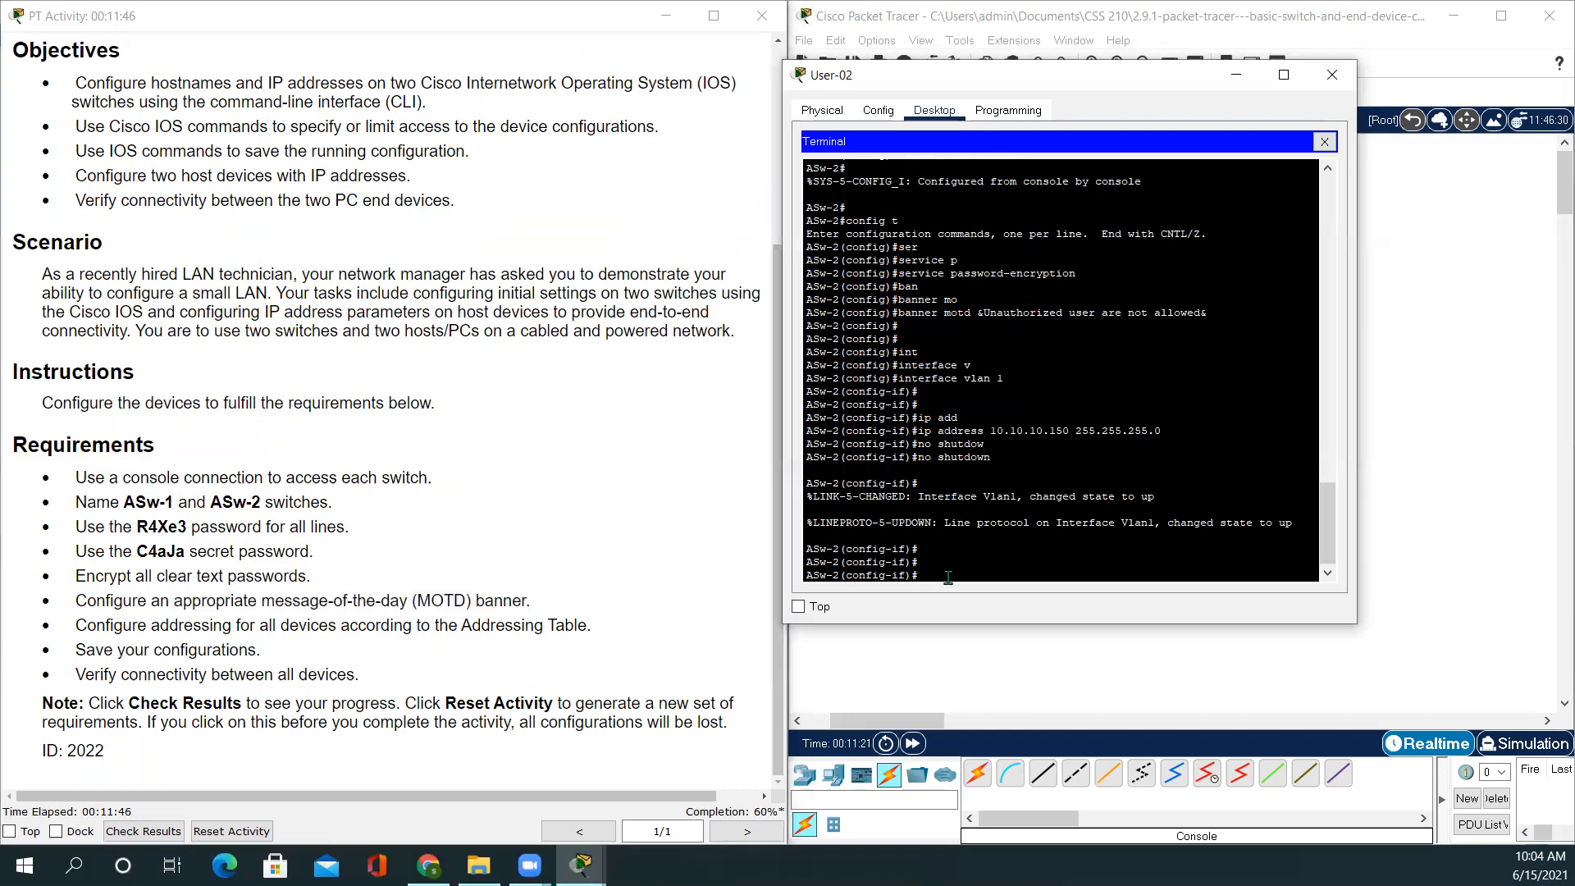
key(ctrl+z)
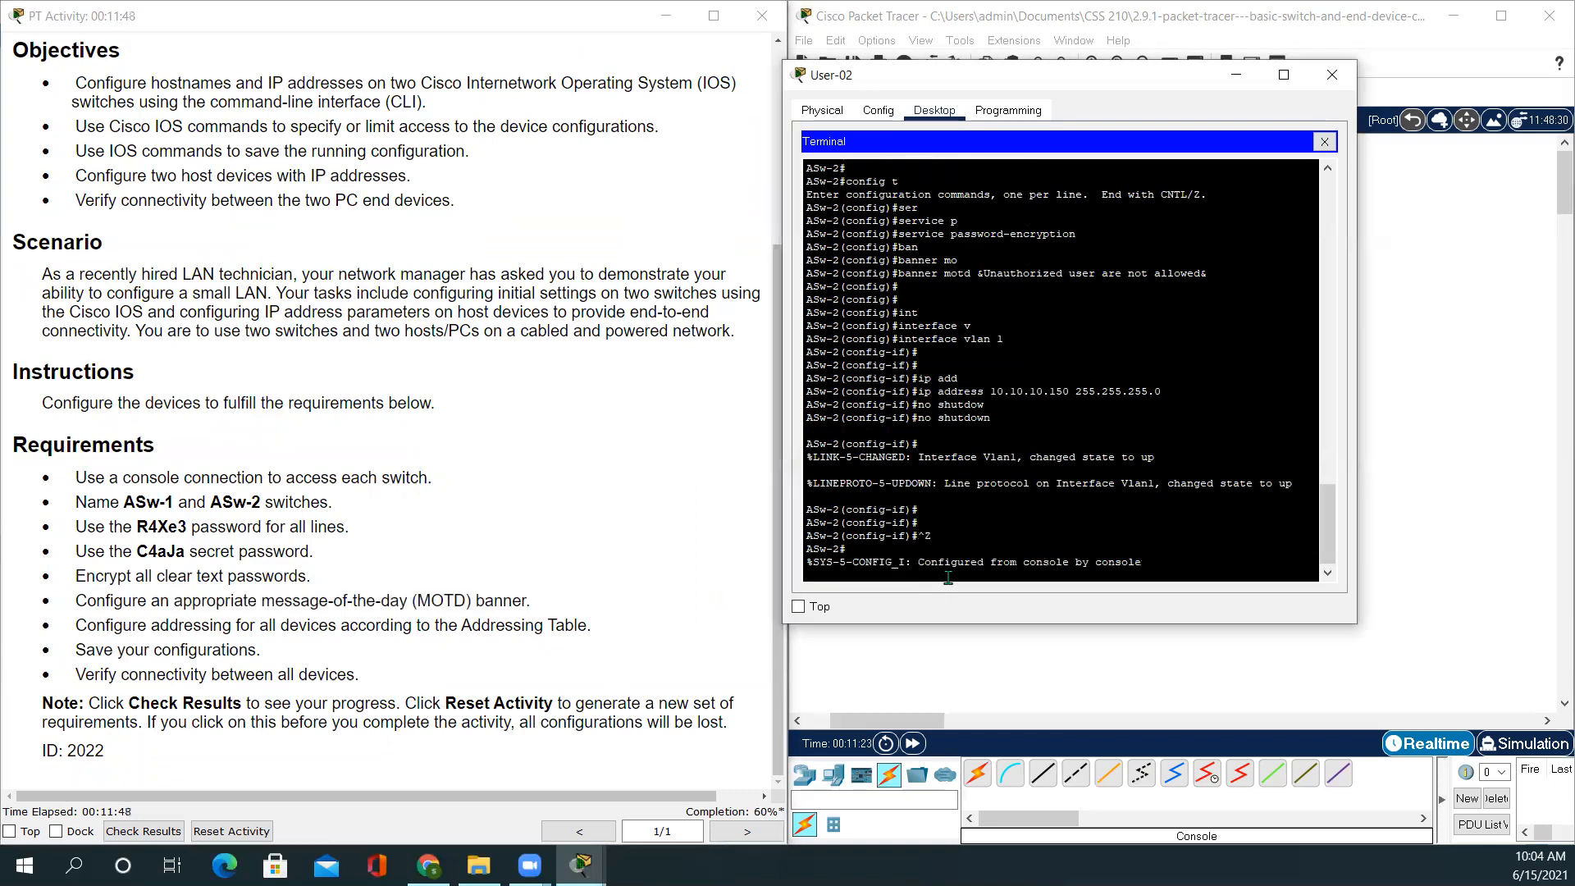
key(Return)
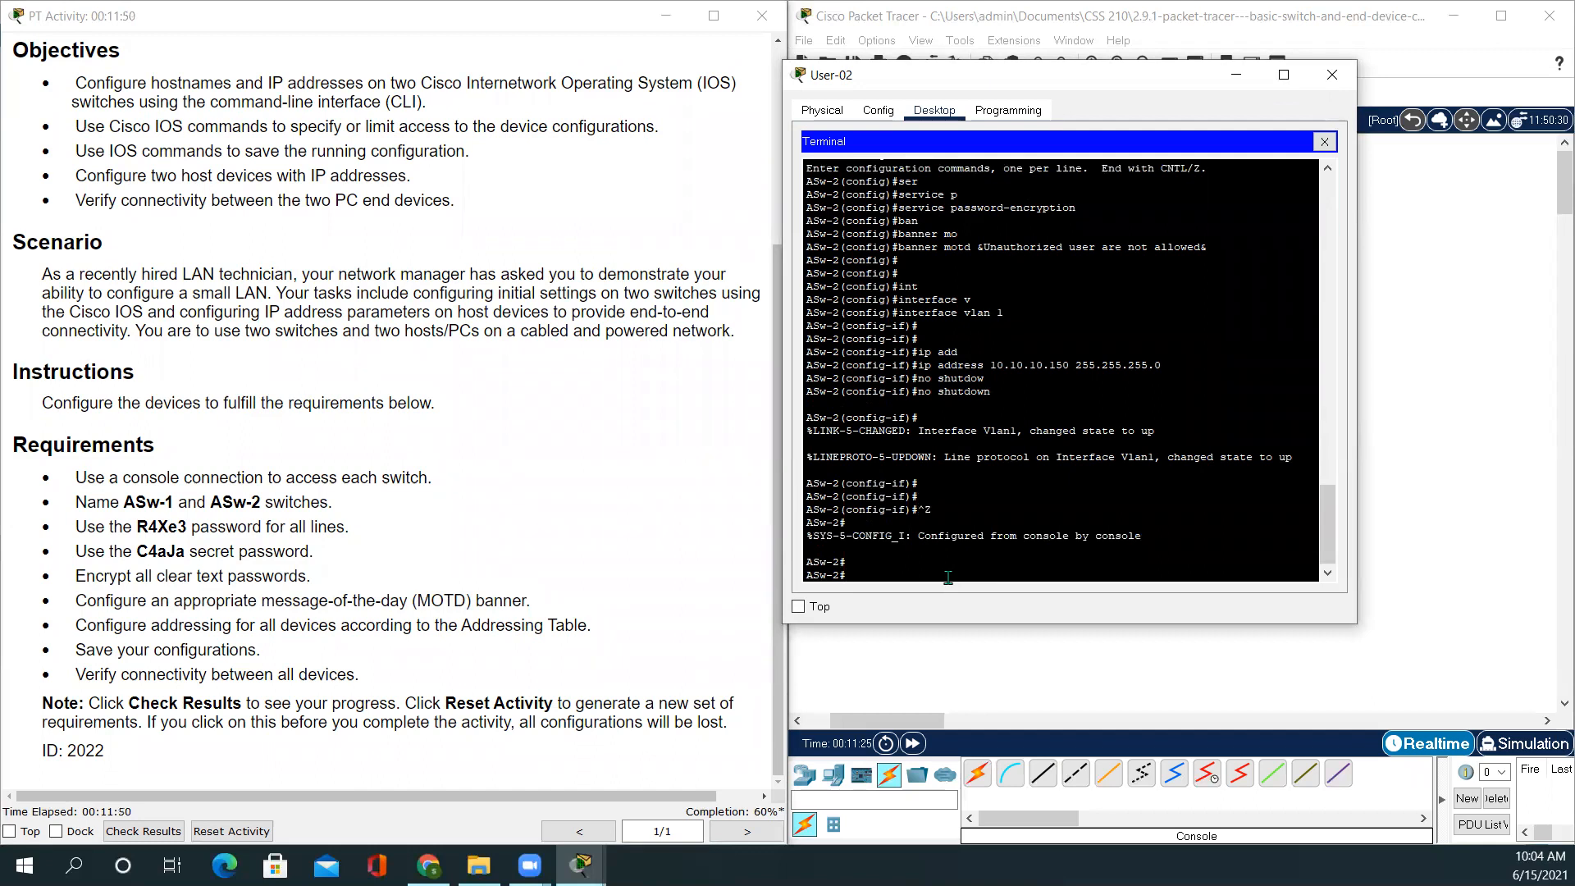
Save with copy running-config startup-config, accepting the default filename
text(copy)
key(Tab)
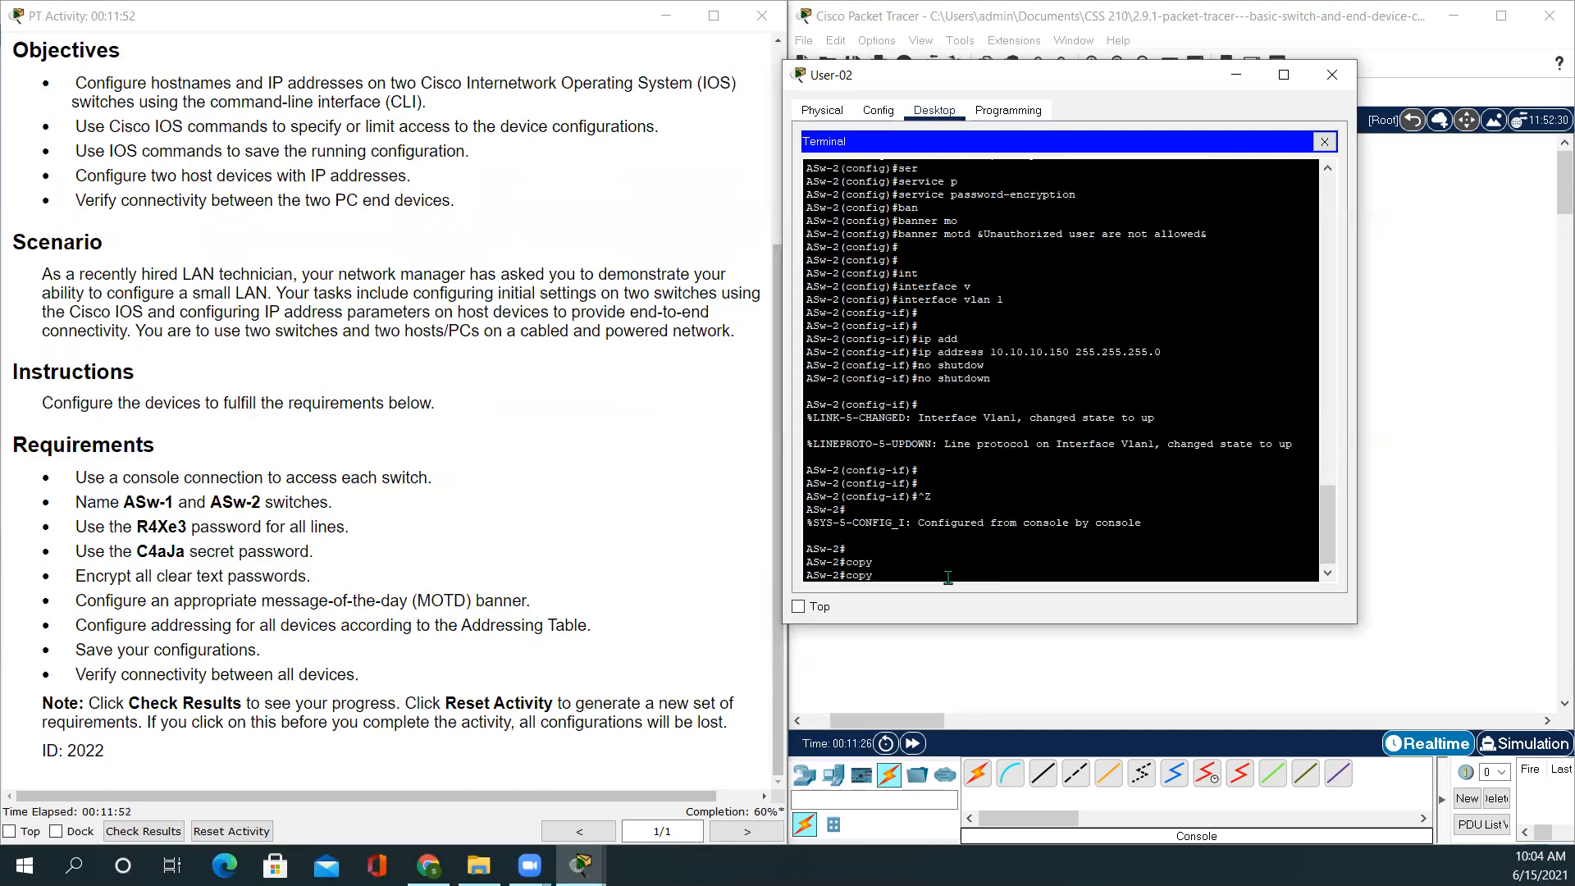
text(r)
key(Tab)
text(s)
key(Tab)
text(t)
key(Tab)
key(Return)
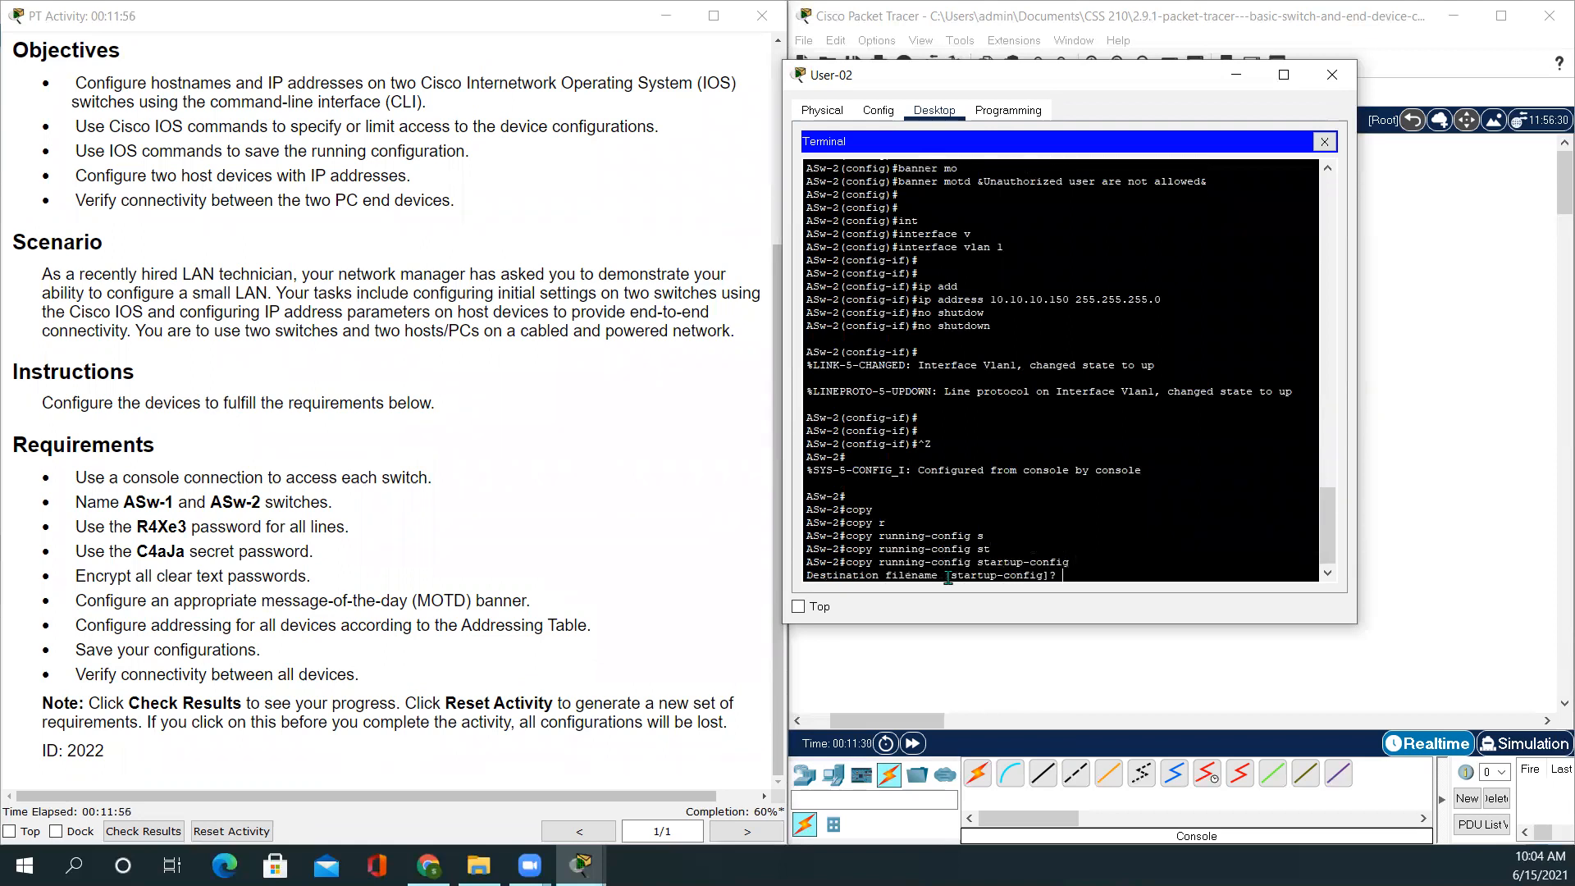
key(Return)
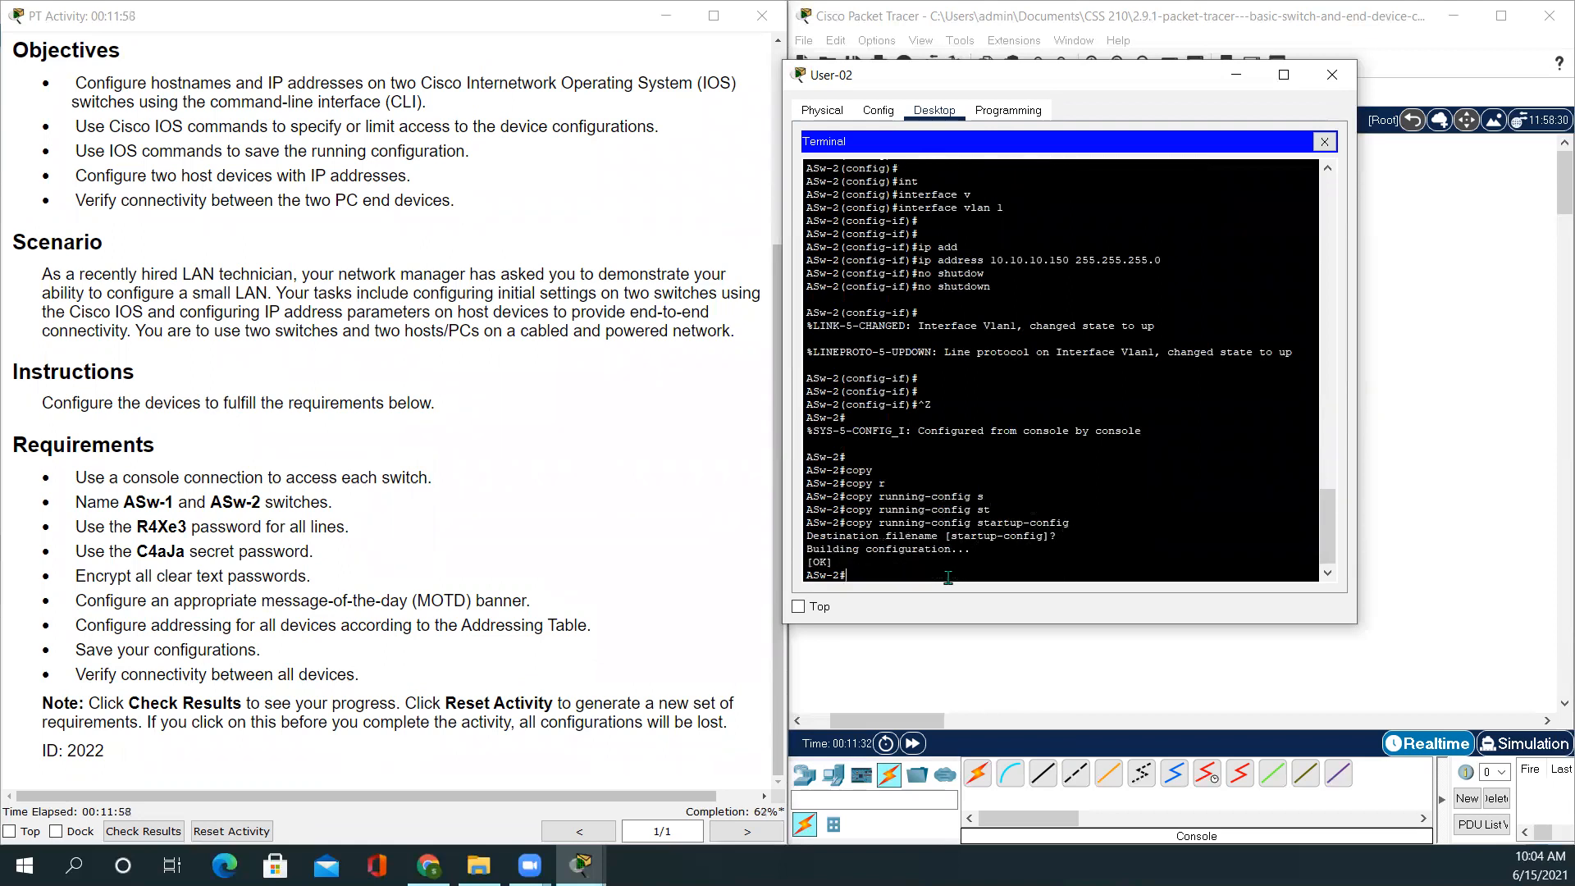
key(Return)
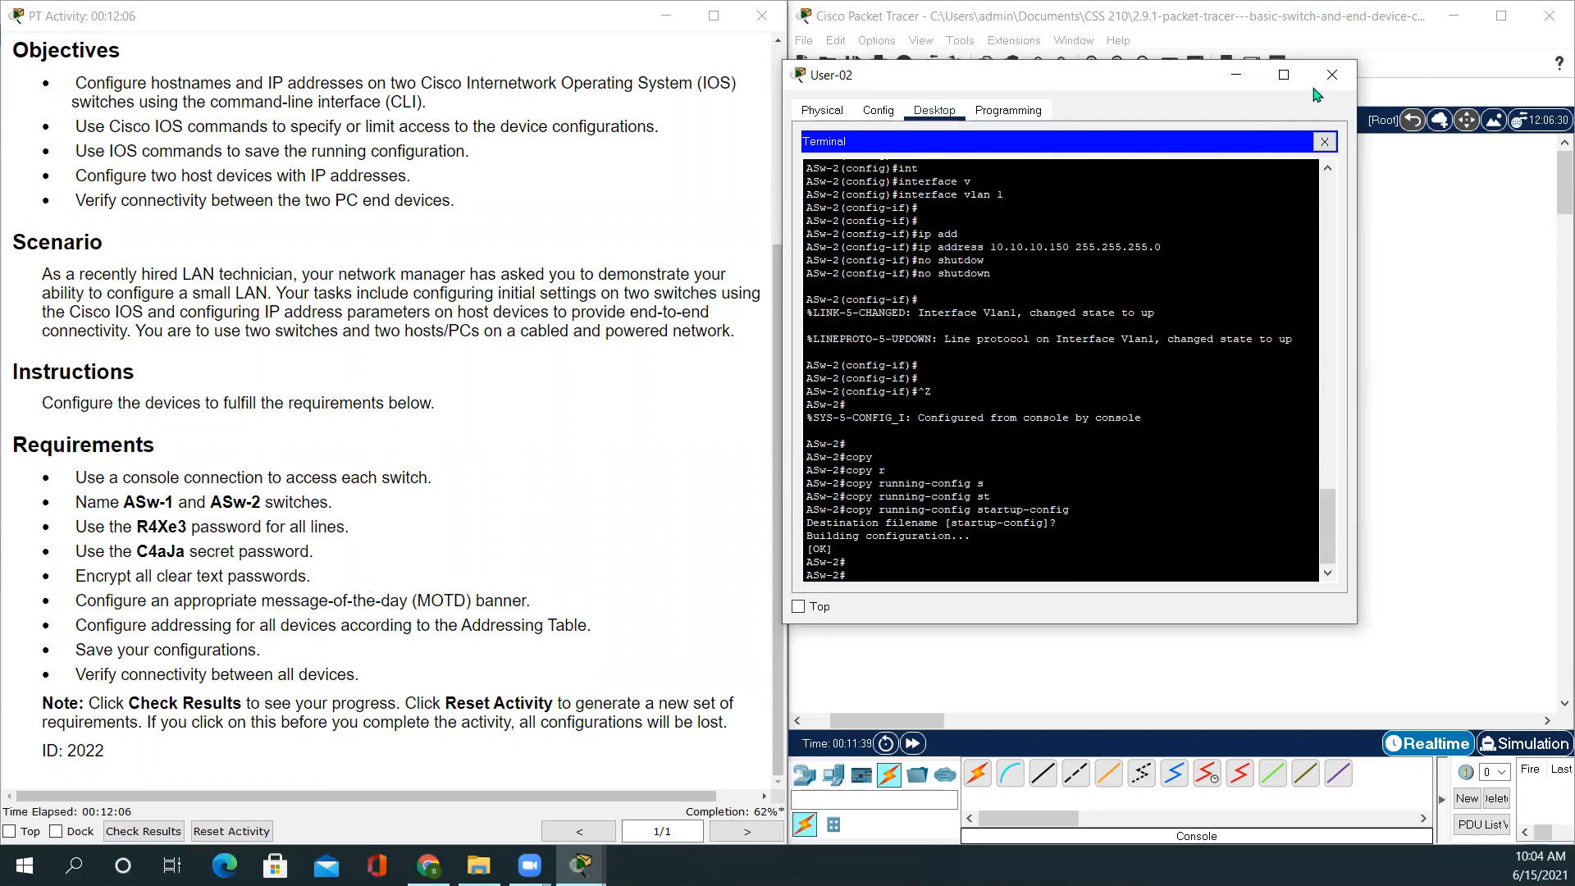
Close User-02 and bring up User-01's IP Configuration
click(1332, 74)
scroll(630, 429, up, 1)
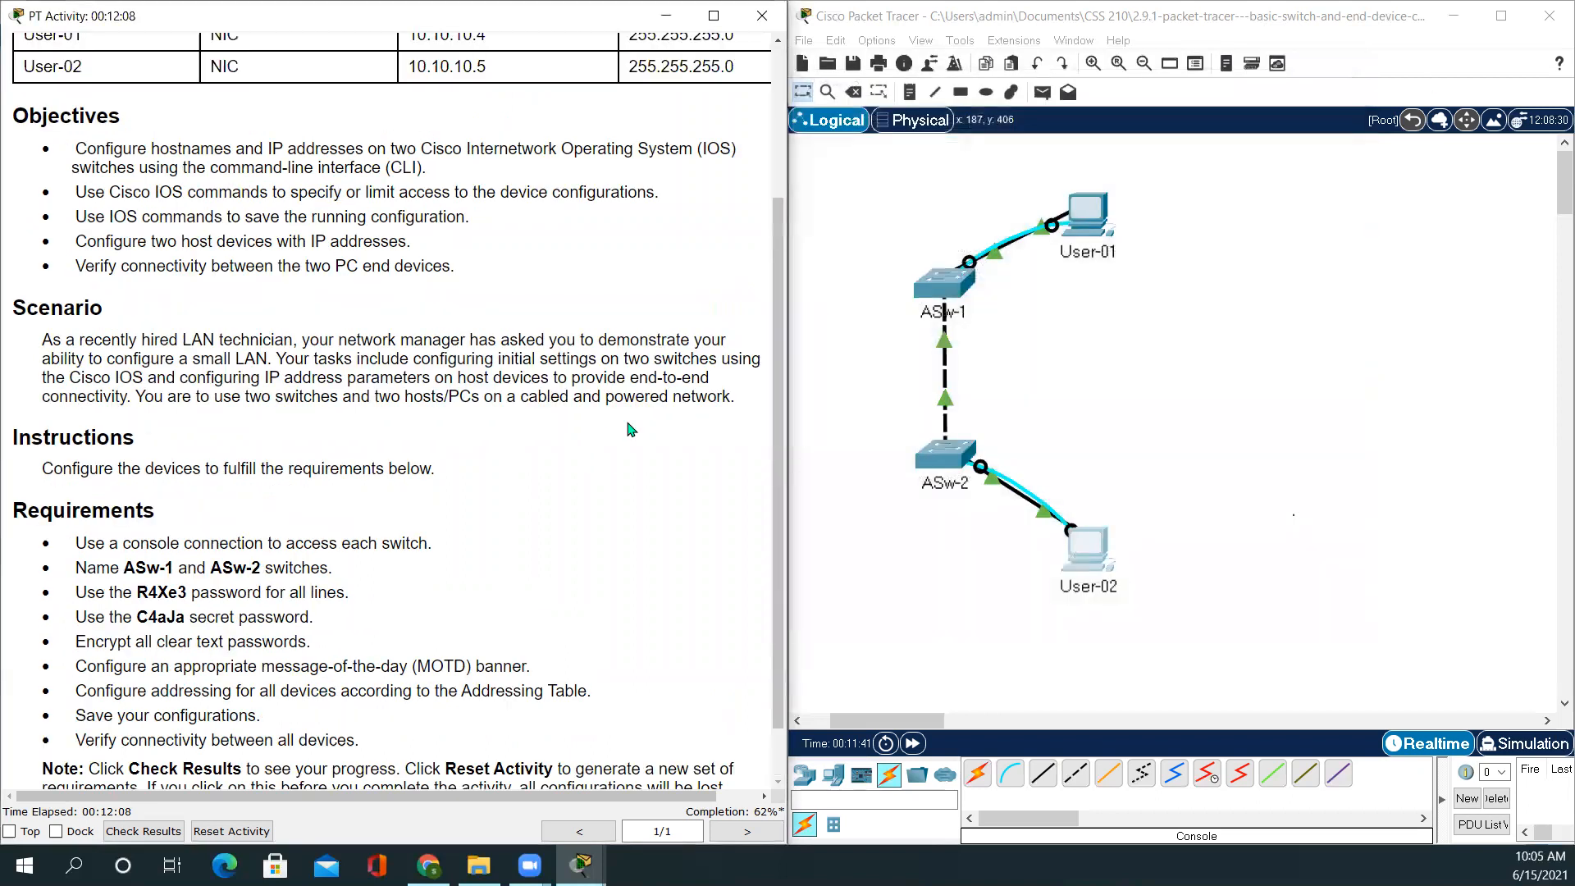
scroll(630, 429, up, 3)
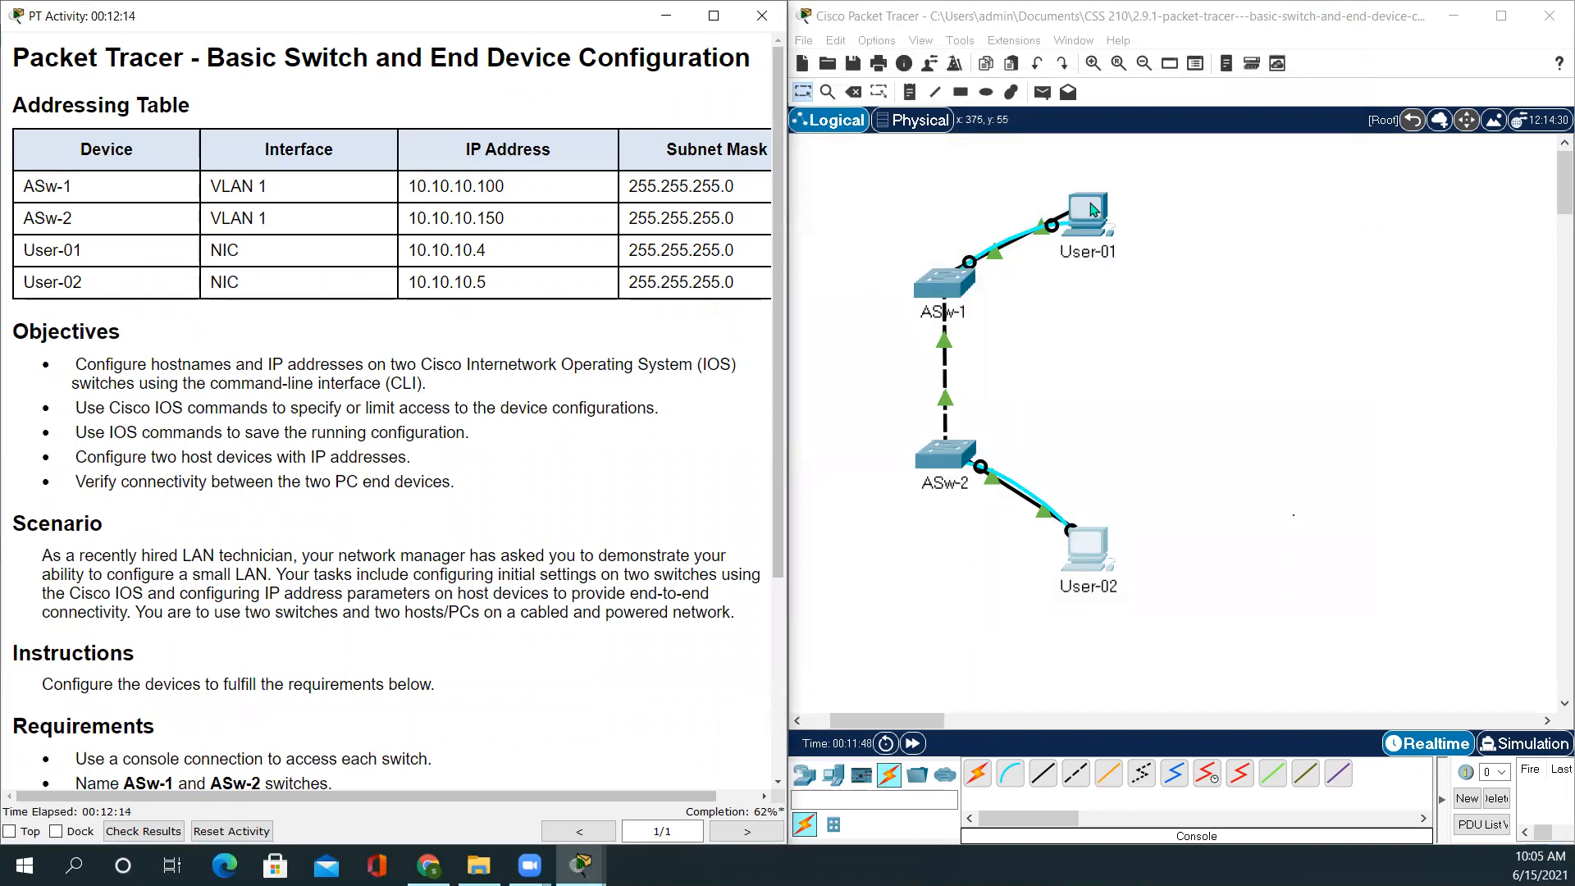
click(1093, 209)
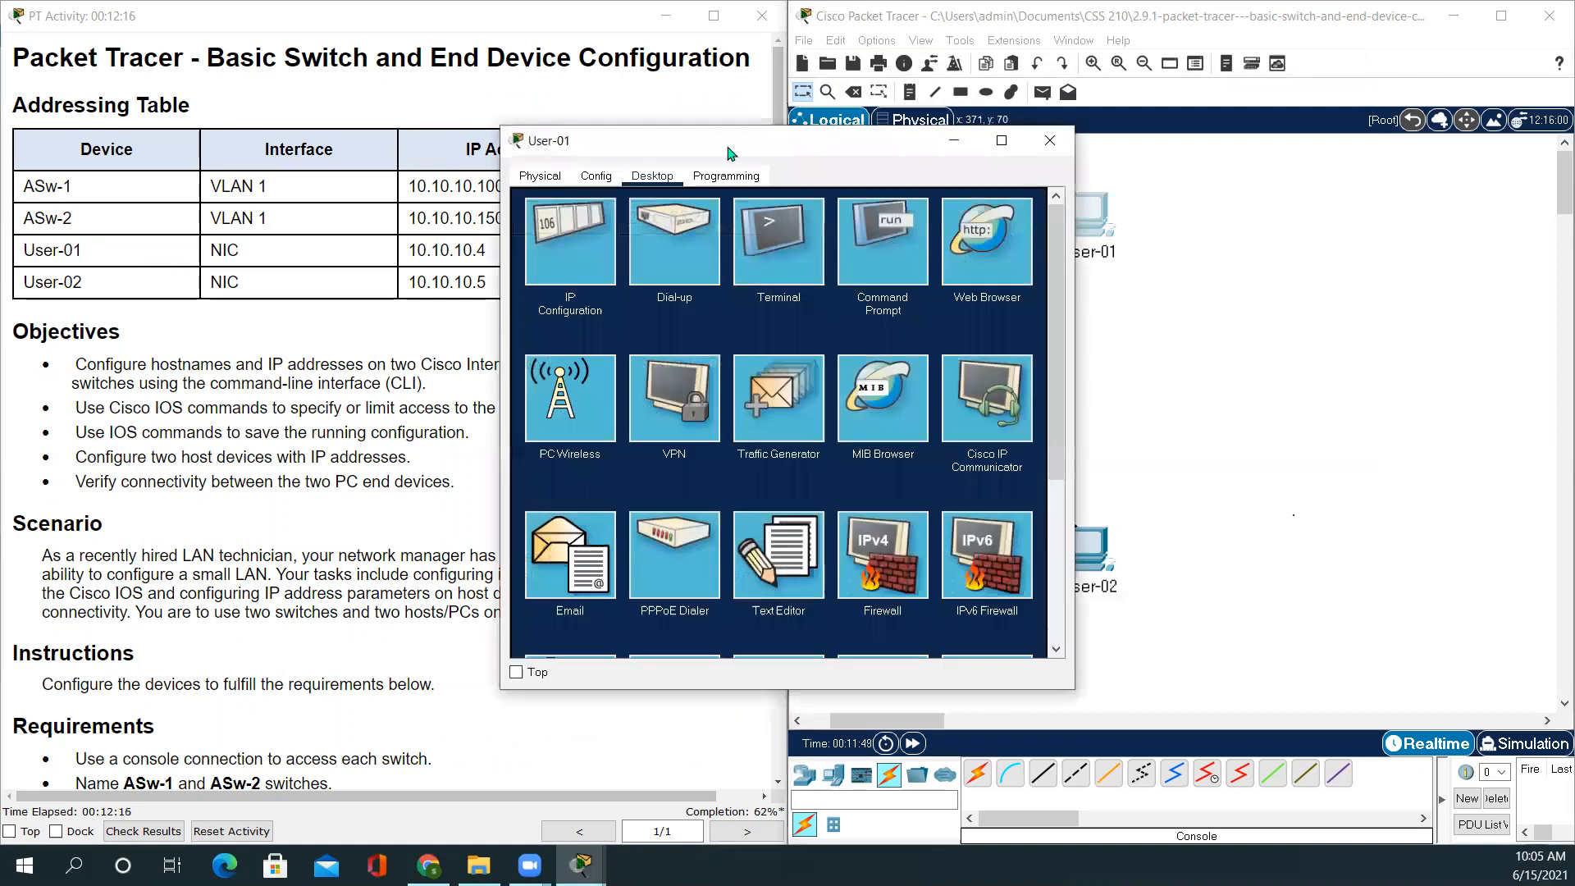
drag(941, 141, 1235, 92)
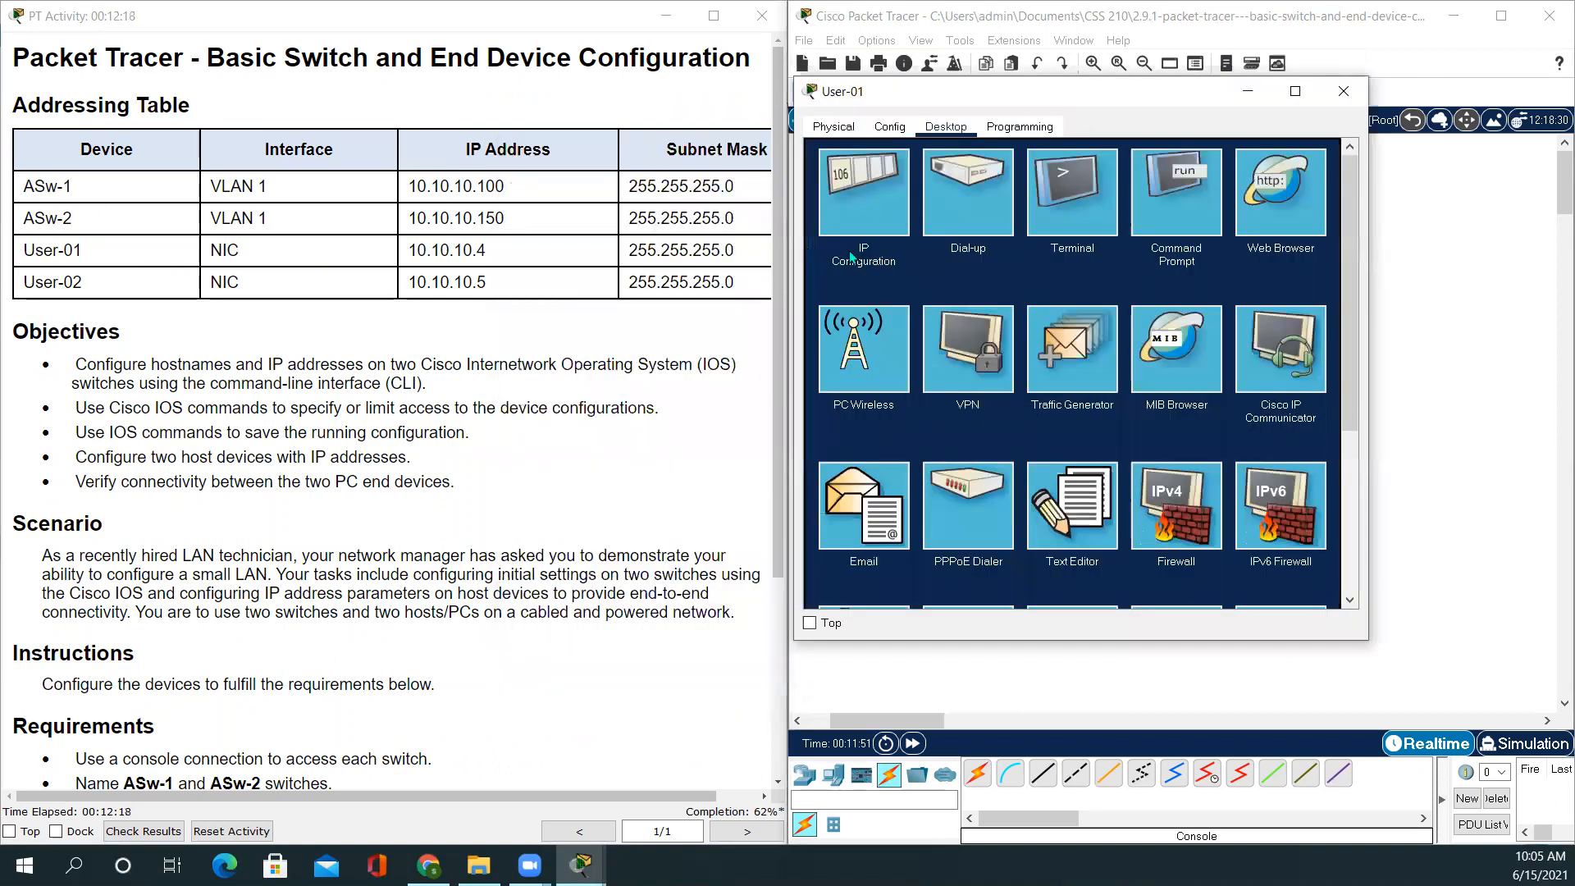
click(875, 179)
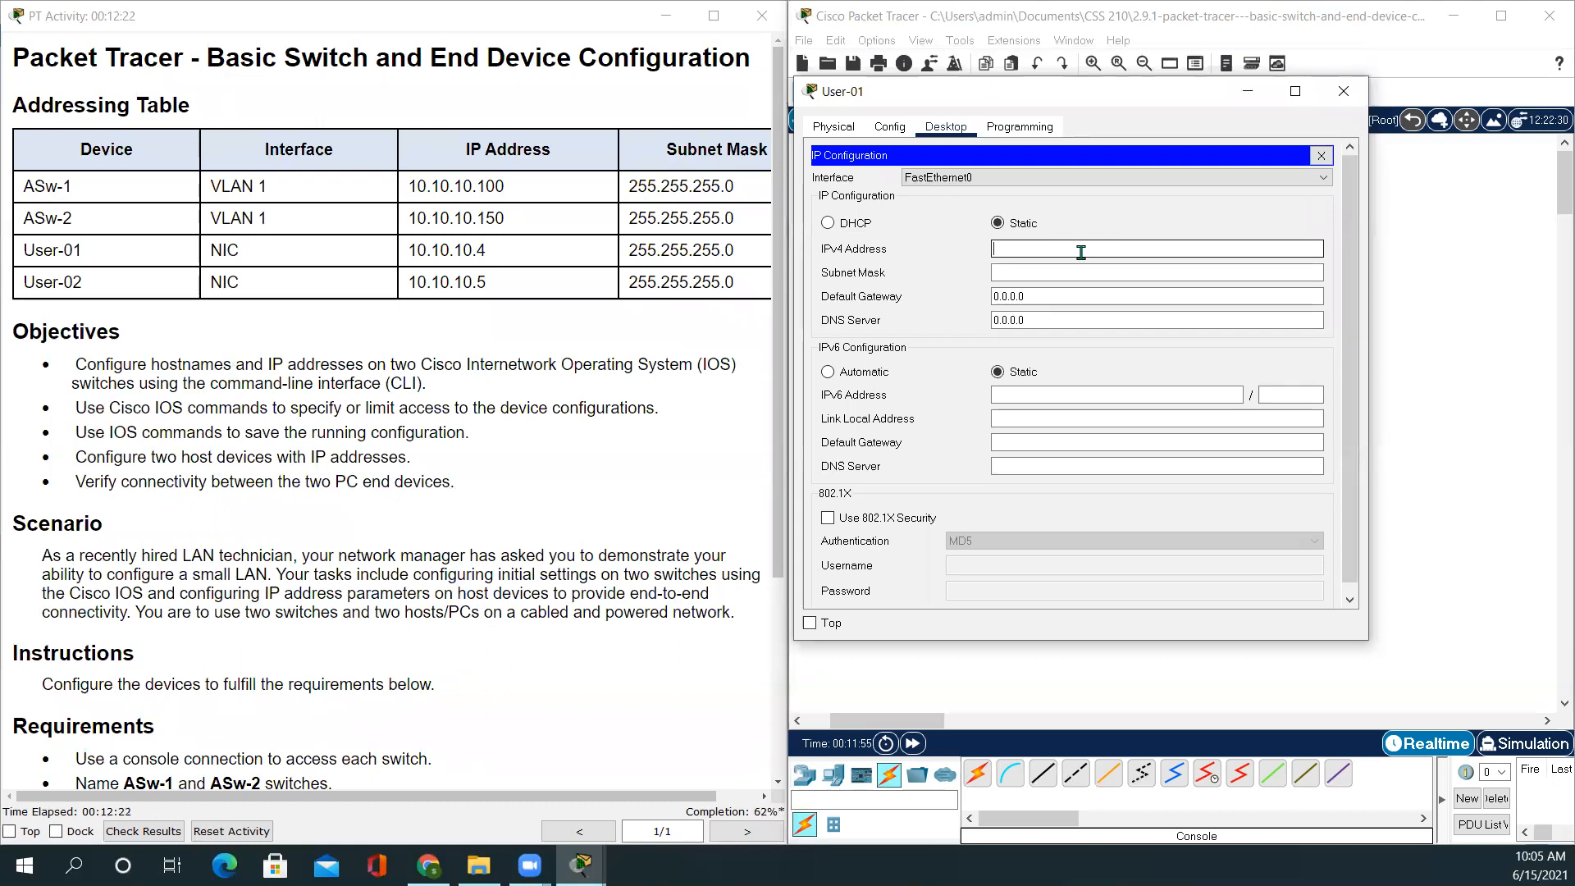
Set User-01's IPv4 address to 10.10.10.4 with subnet mask 255.255.255.0
drag(493, 251, 408, 251)
key(ctrl+c)
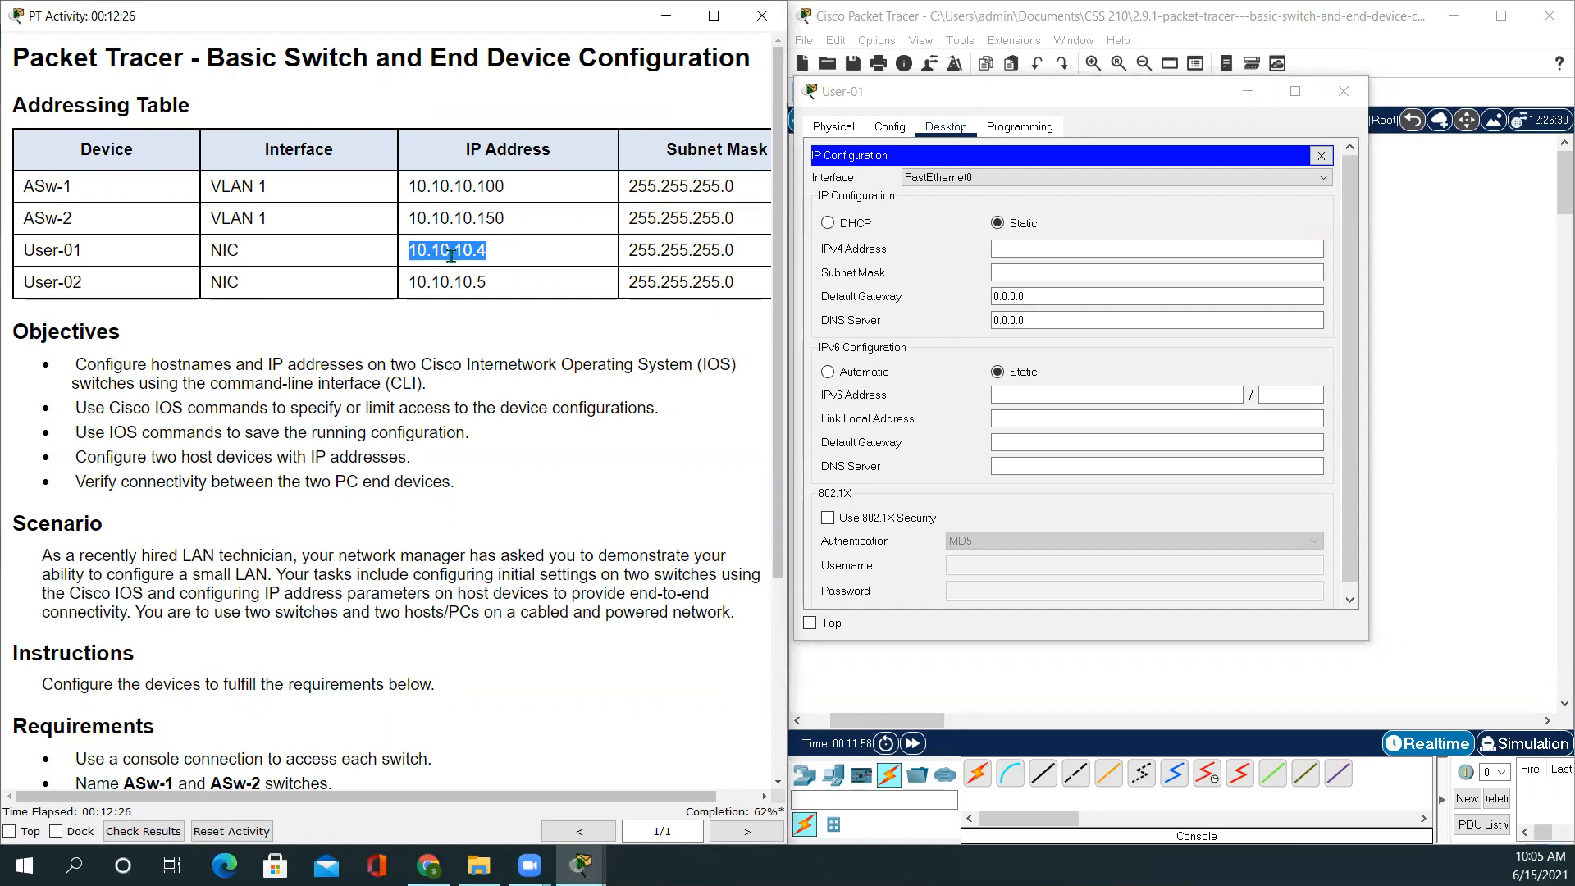
click(1021, 246)
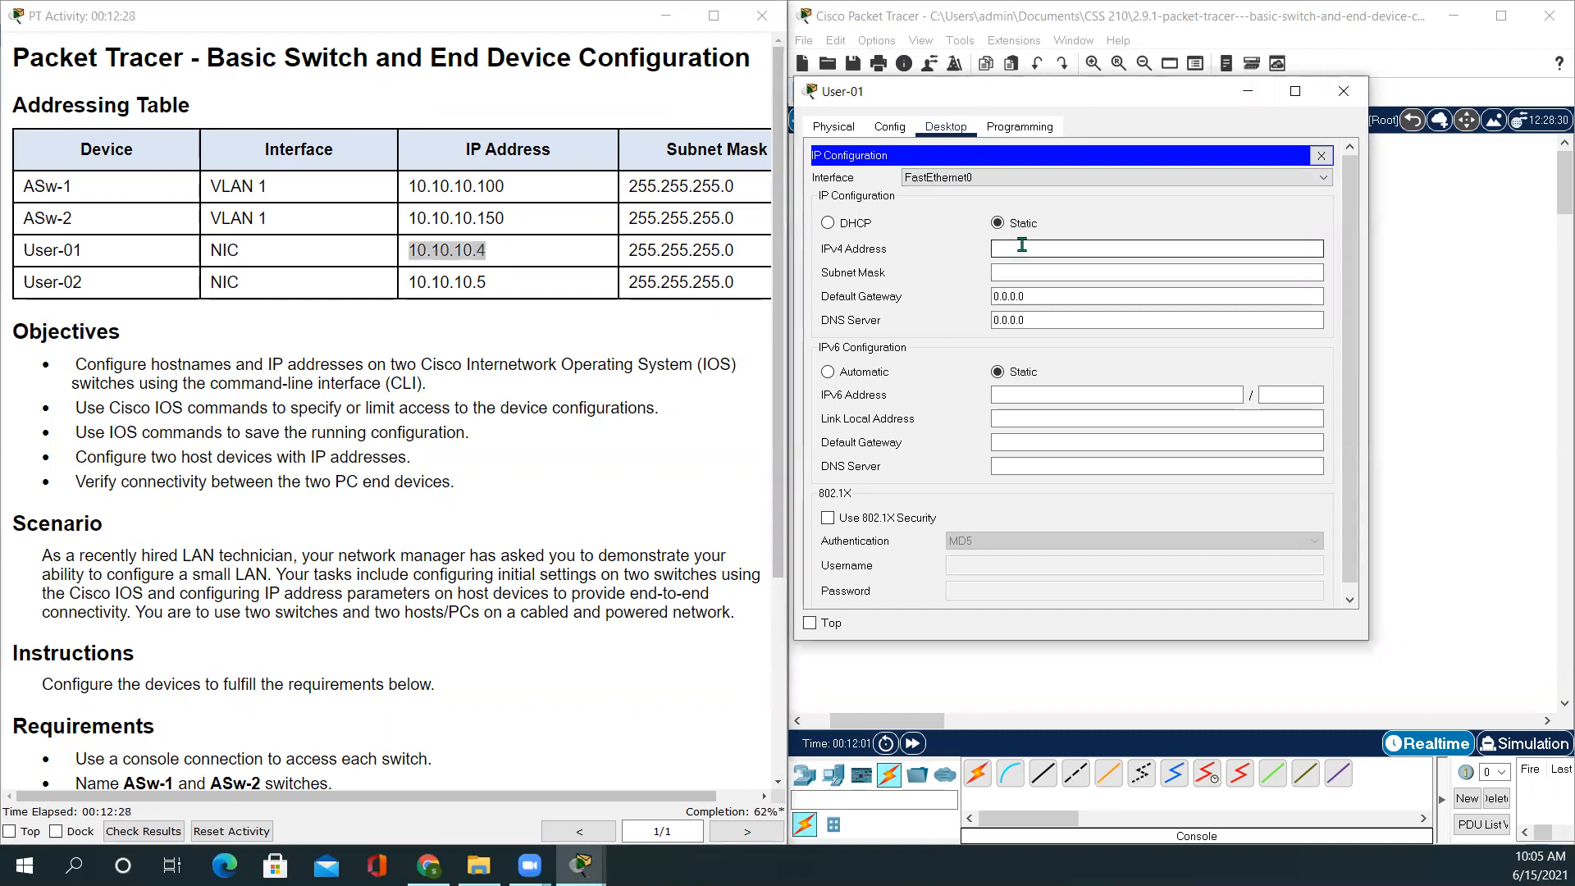
key(ctrl+v)
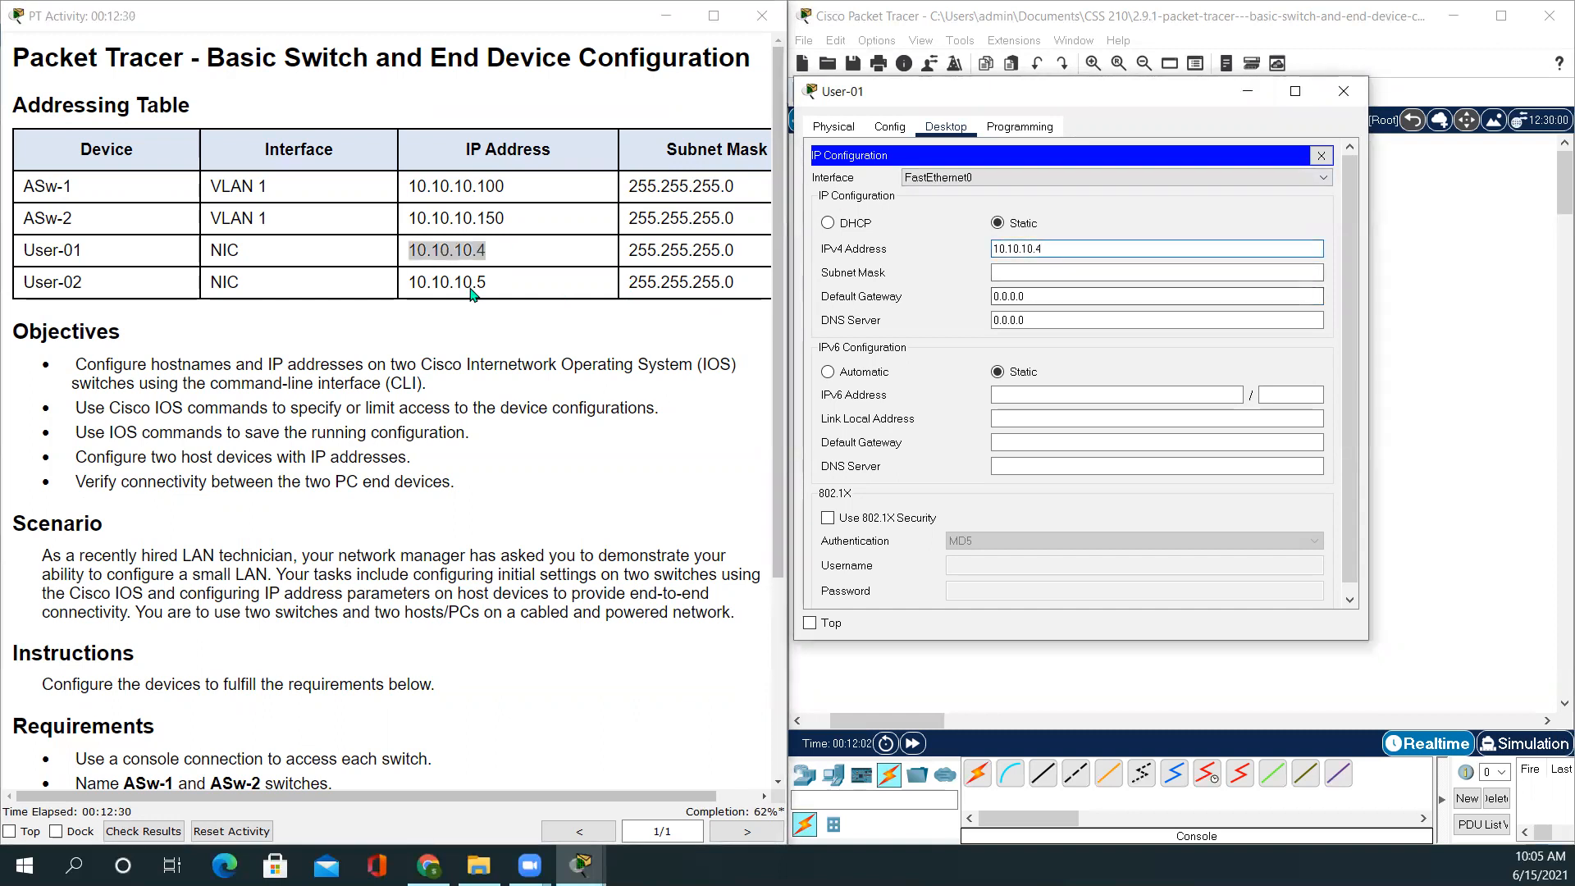
click(1024, 271)
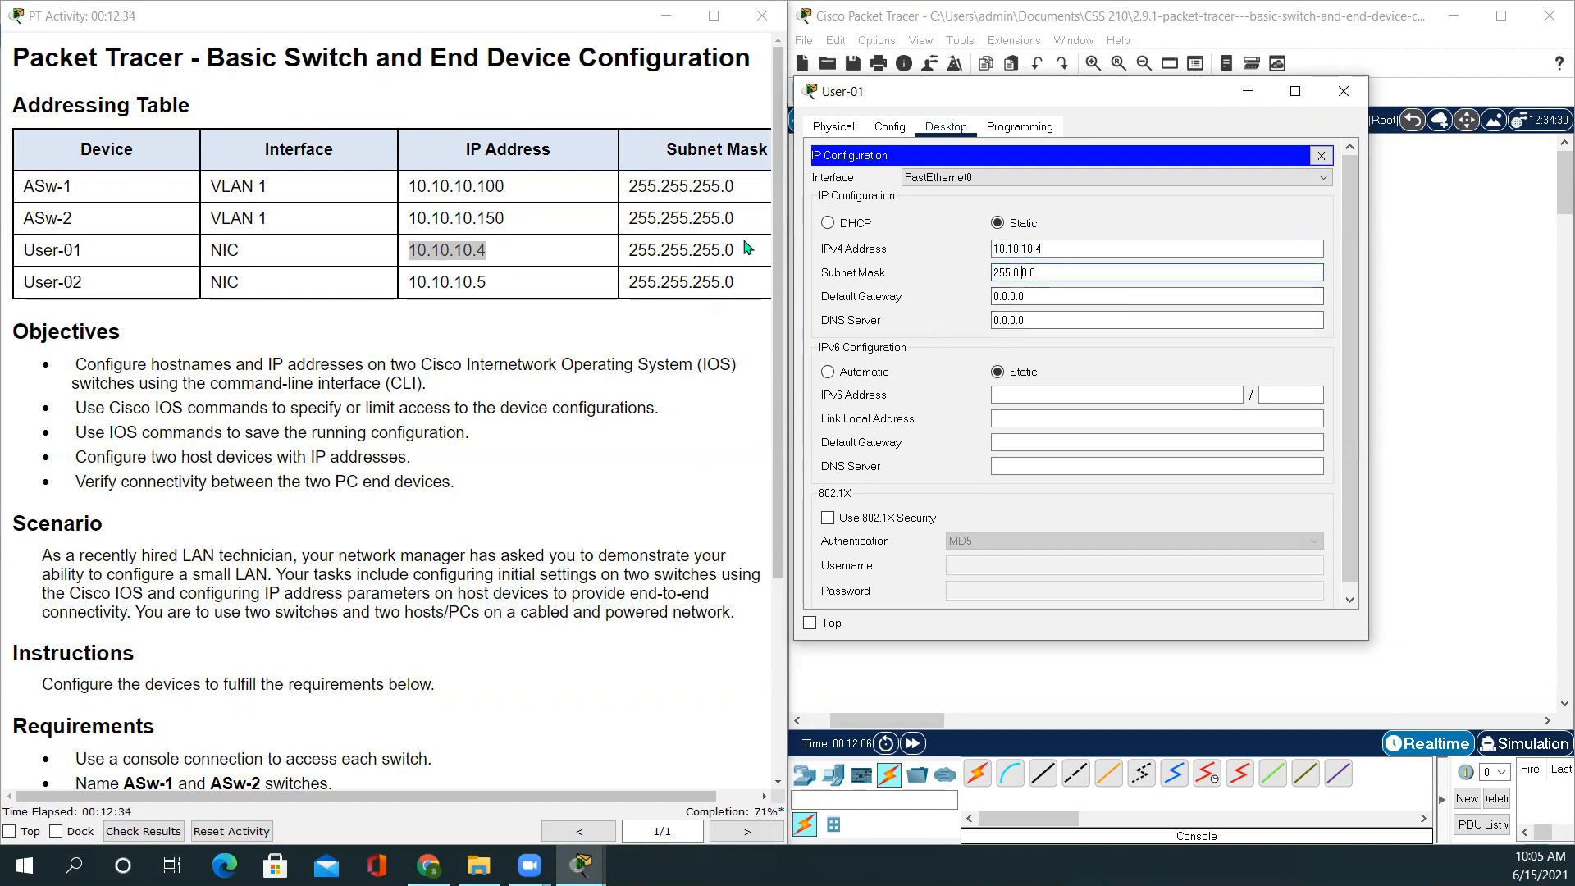
drag(736, 253, 632, 250)
key(ctrl+c)
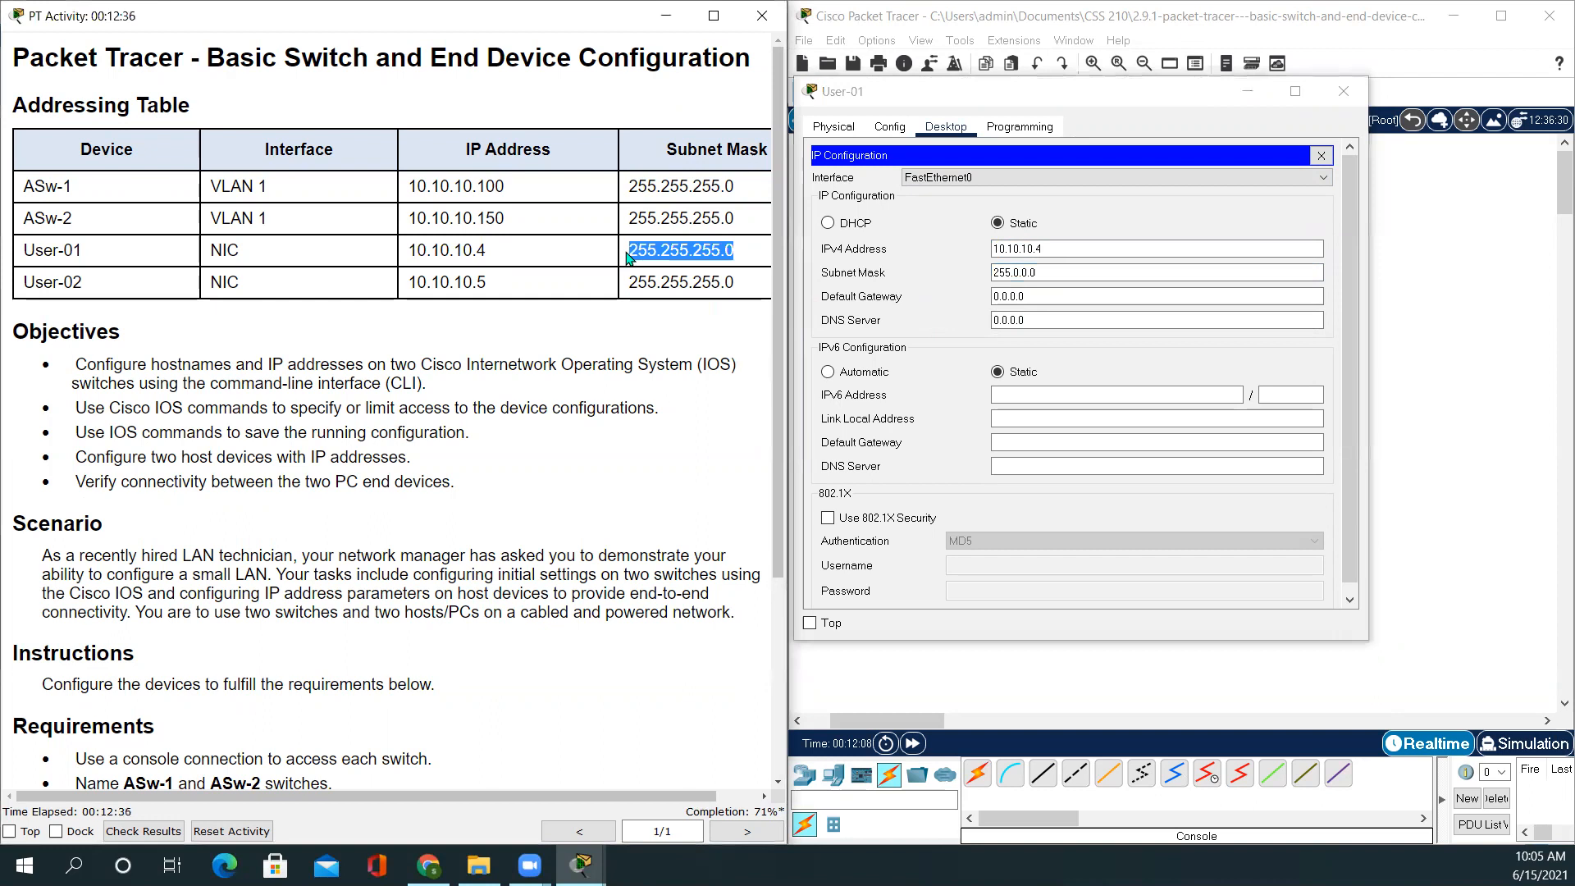
drag(1047, 270, 870, 271)
key(ctrl+v)
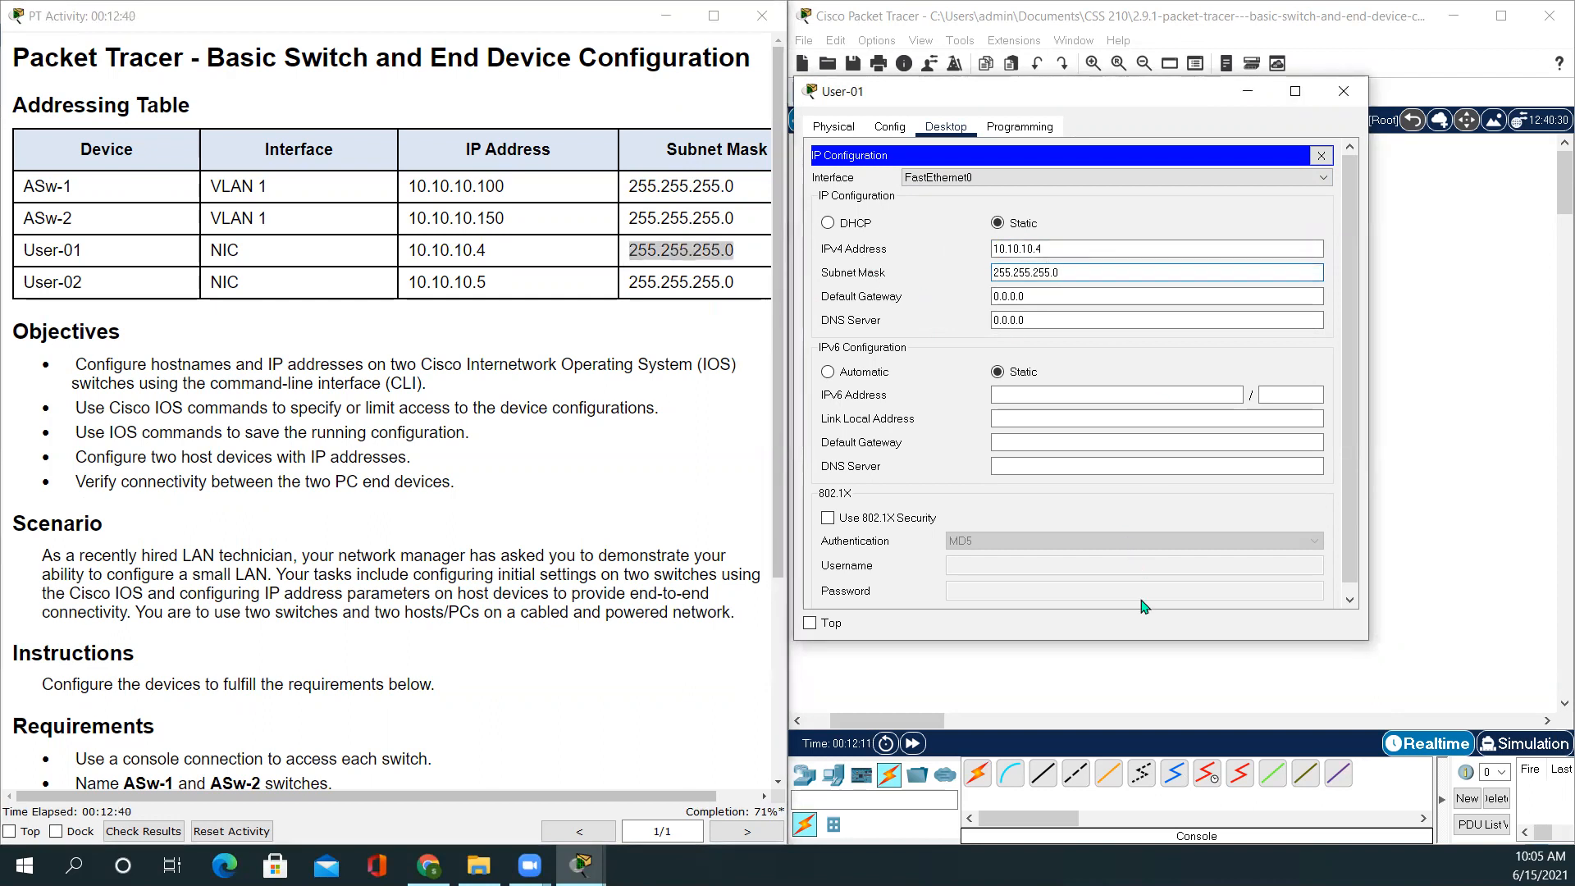
click(1322, 157)
Switch to User-02's IP Configuration and set its subnet mask to 255.255.255.0
click(1343, 89)
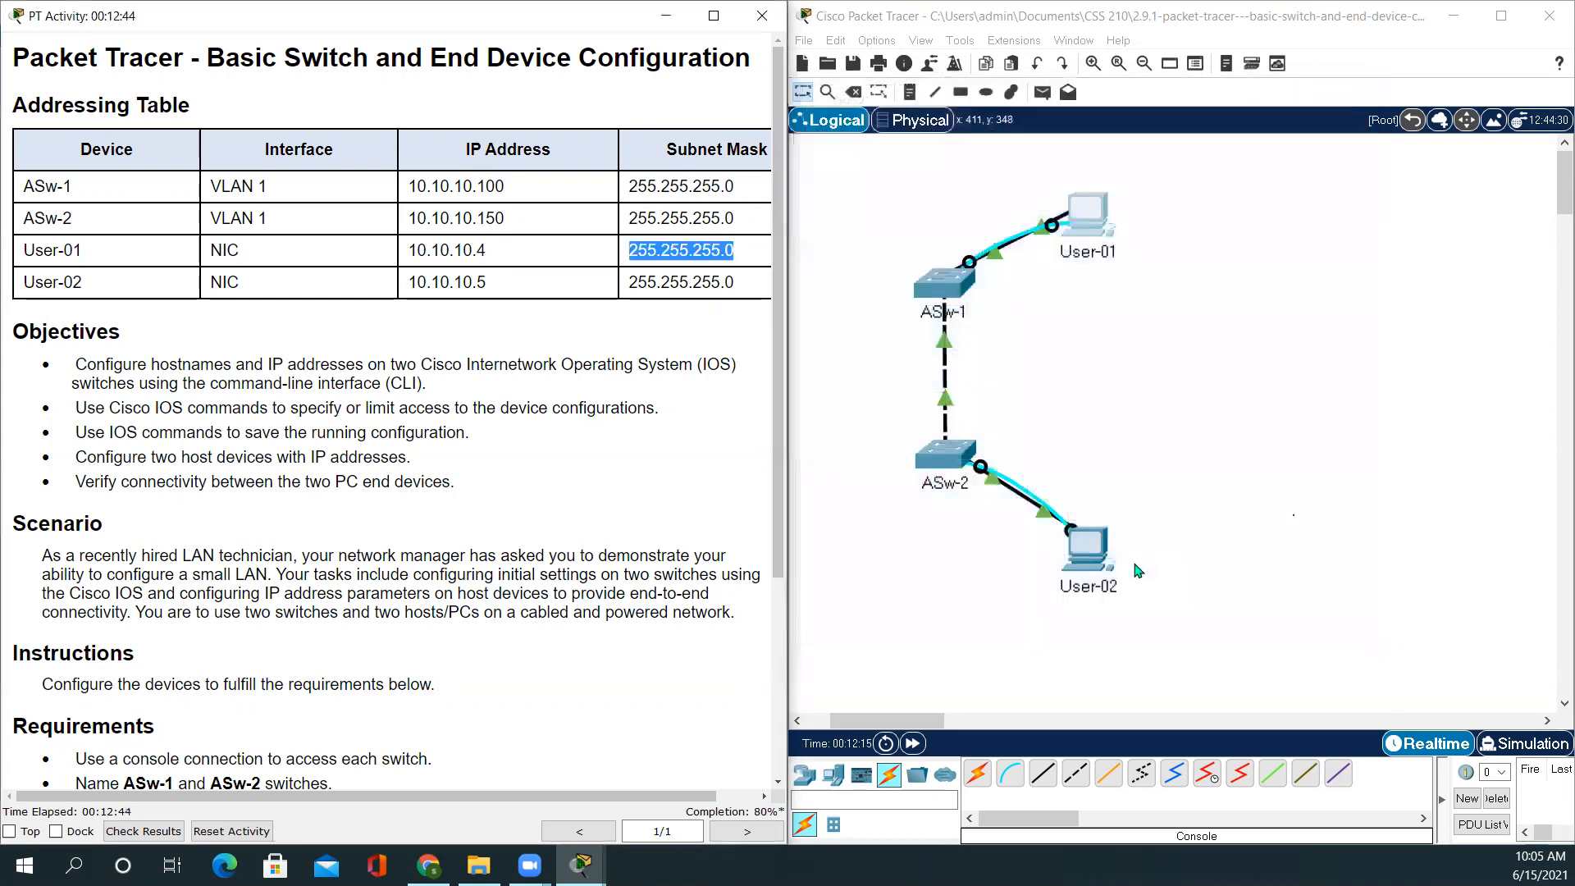
click(1087, 551)
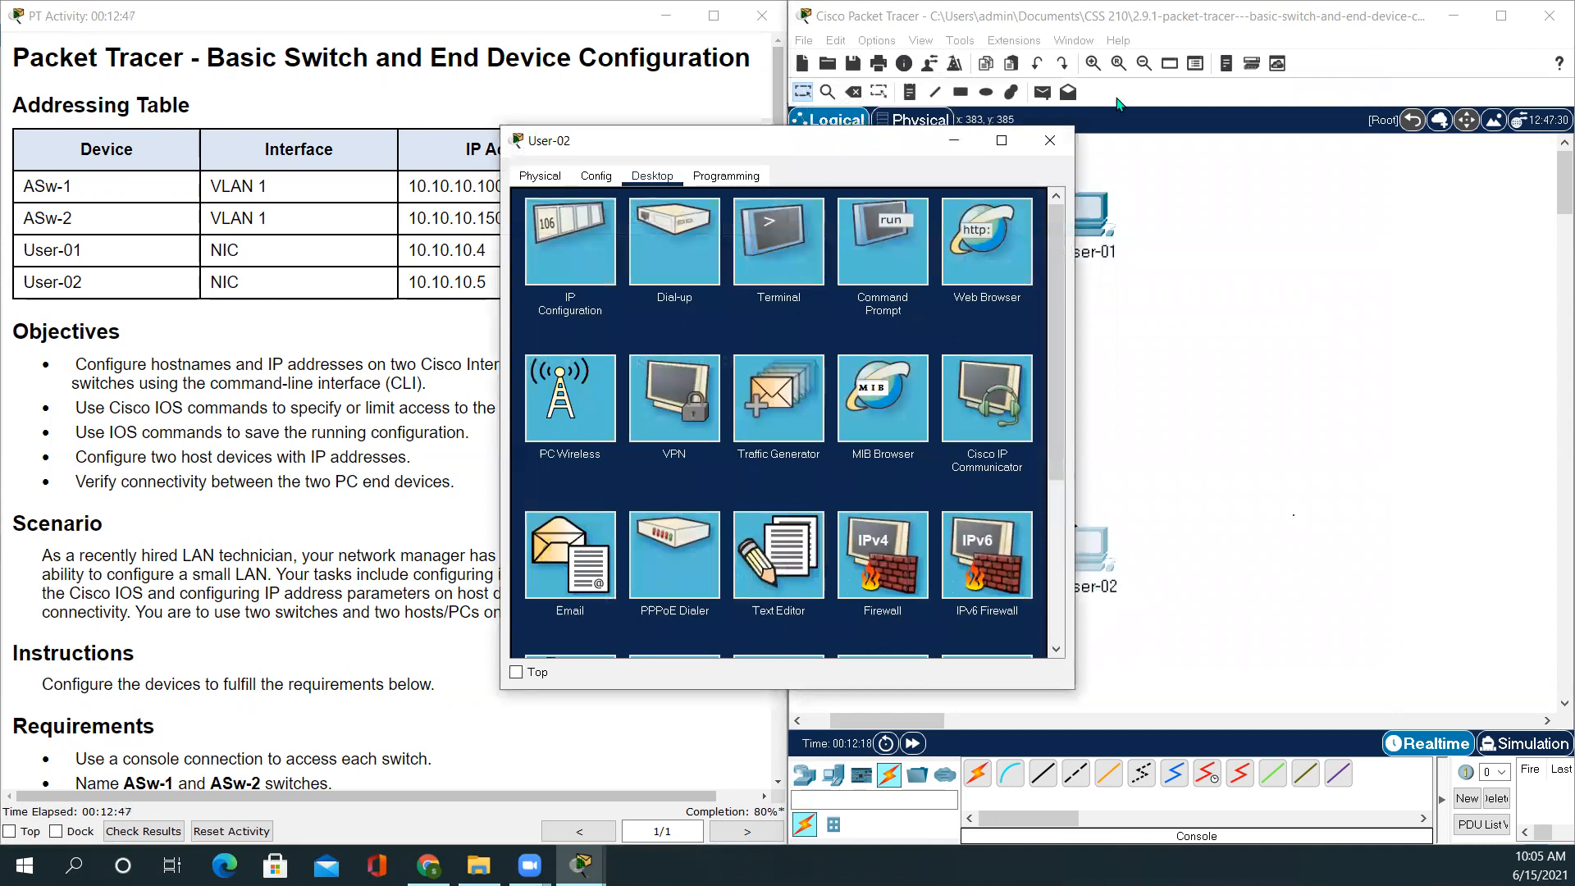
drag(871, 141, 1153, 92)
click(852, 197)
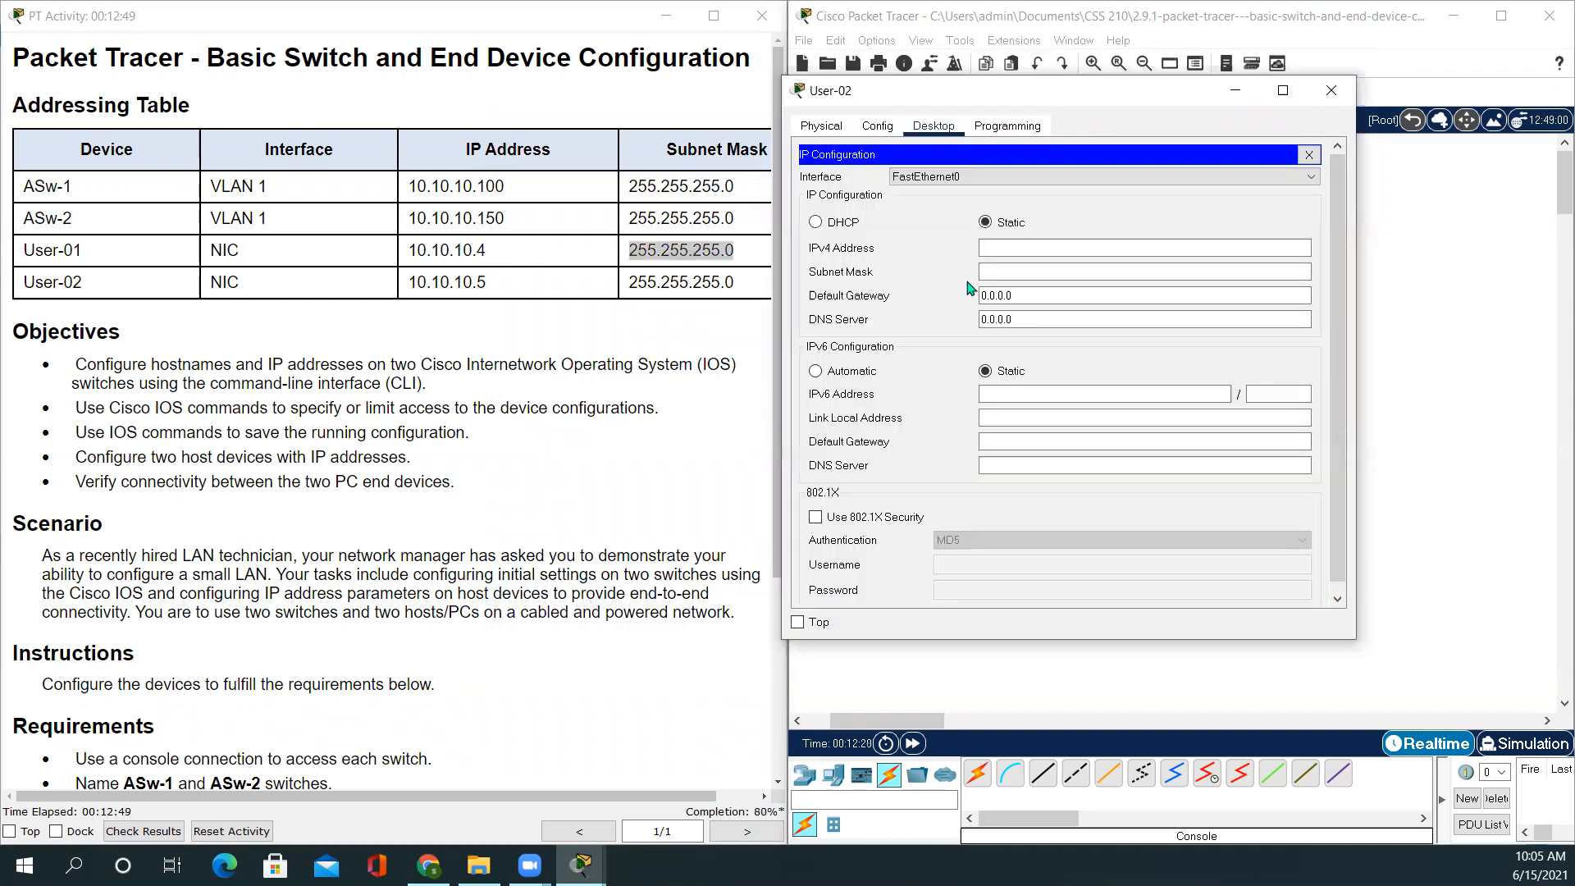
click(1022, 251)
click(1012, 271)
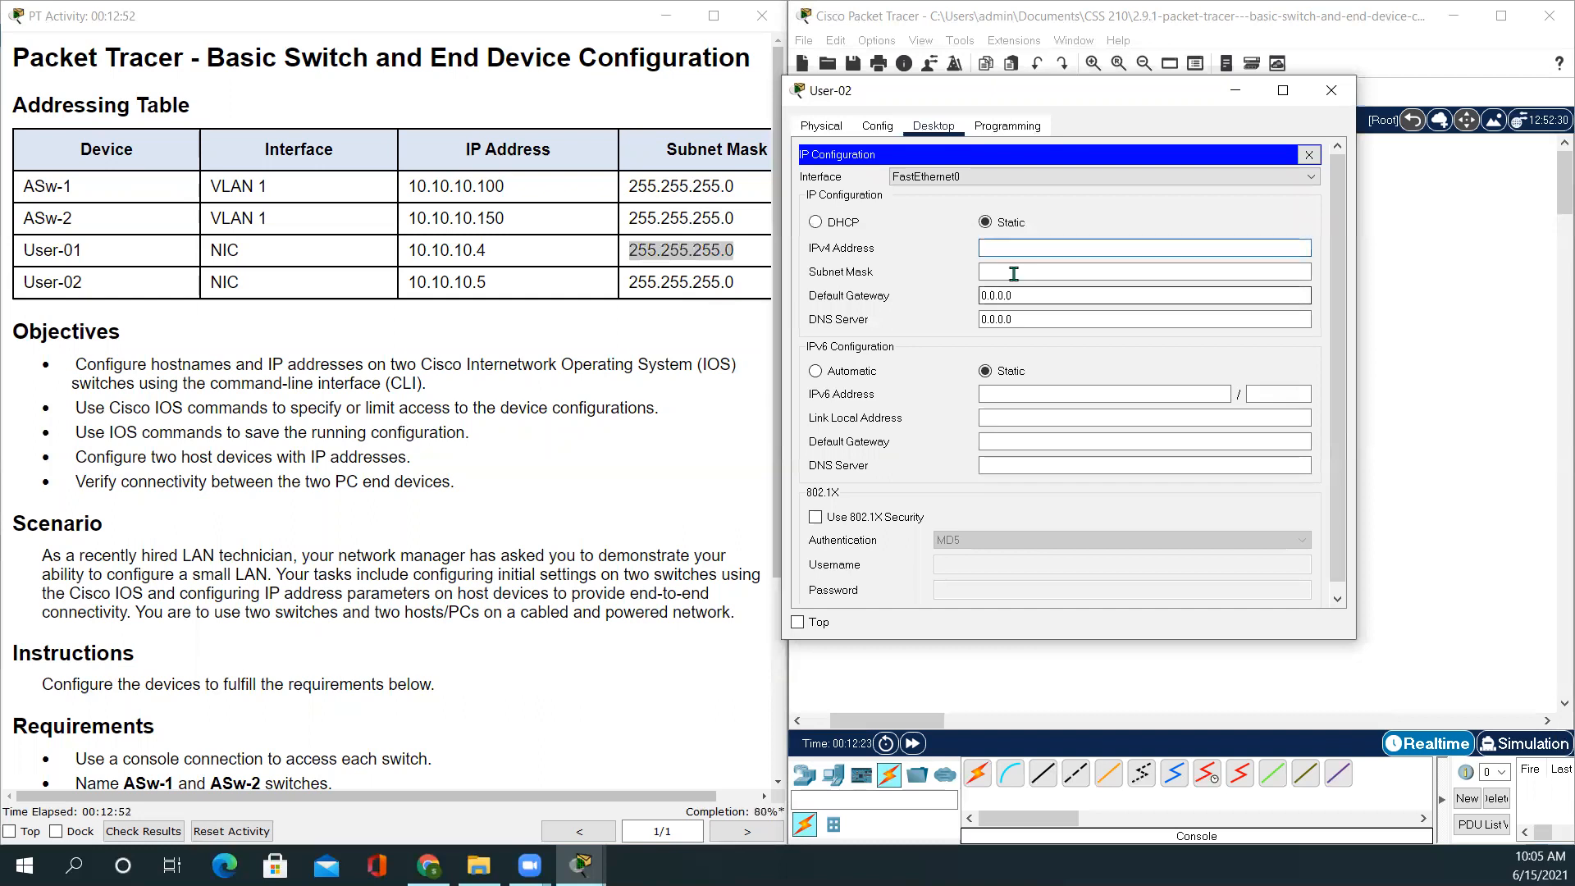
key(ctrl+v)
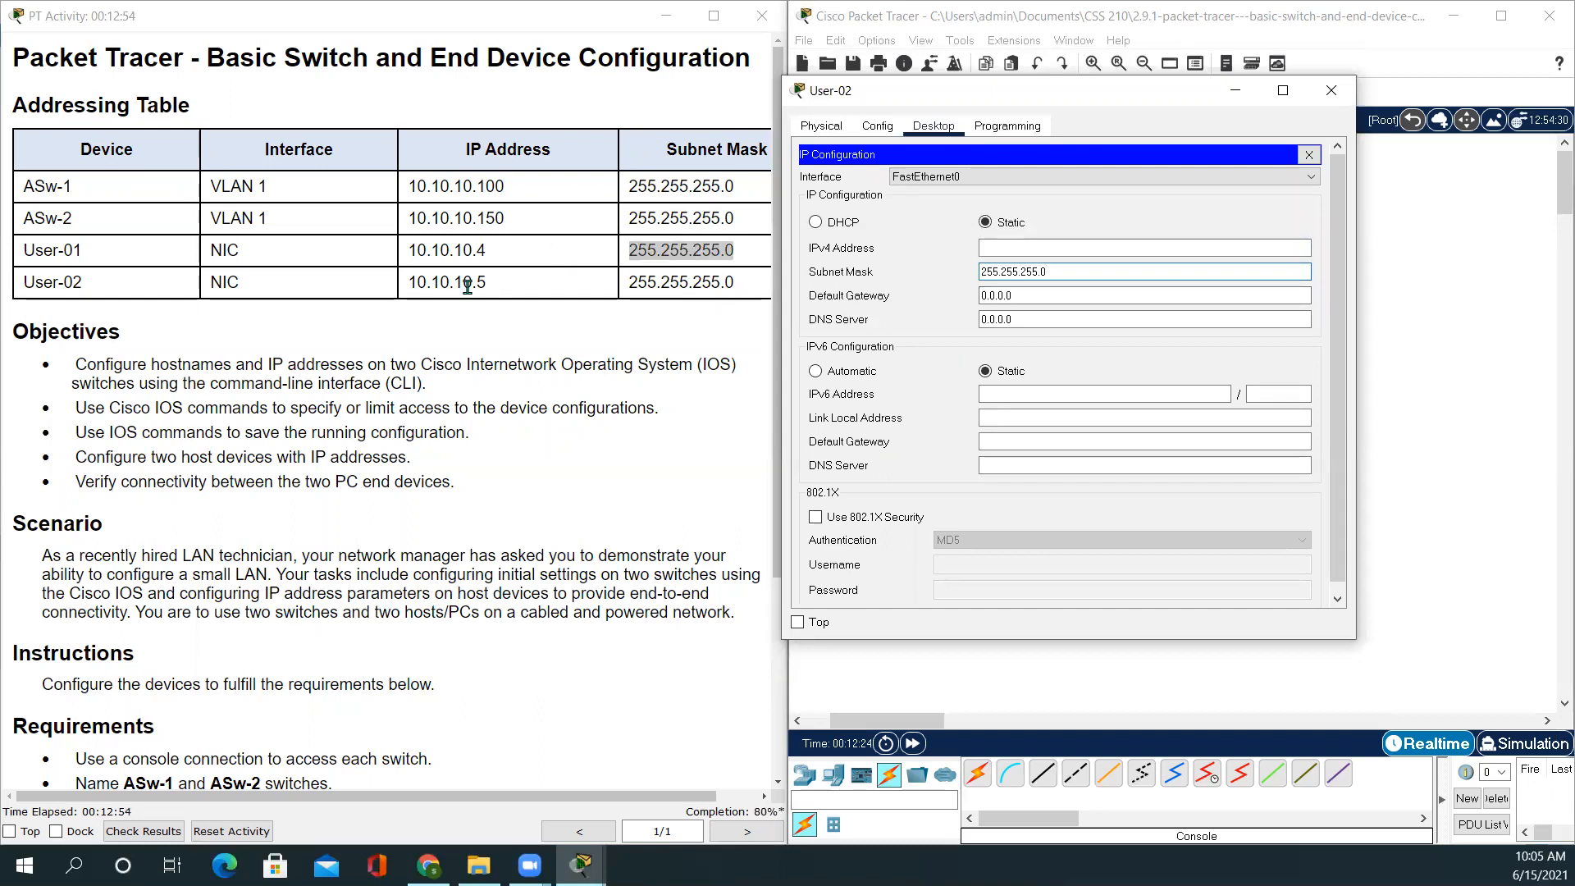
Set User-02's IPv4 address to 10.10.10.5 and close its window
drag(497, 282, 391, 293)
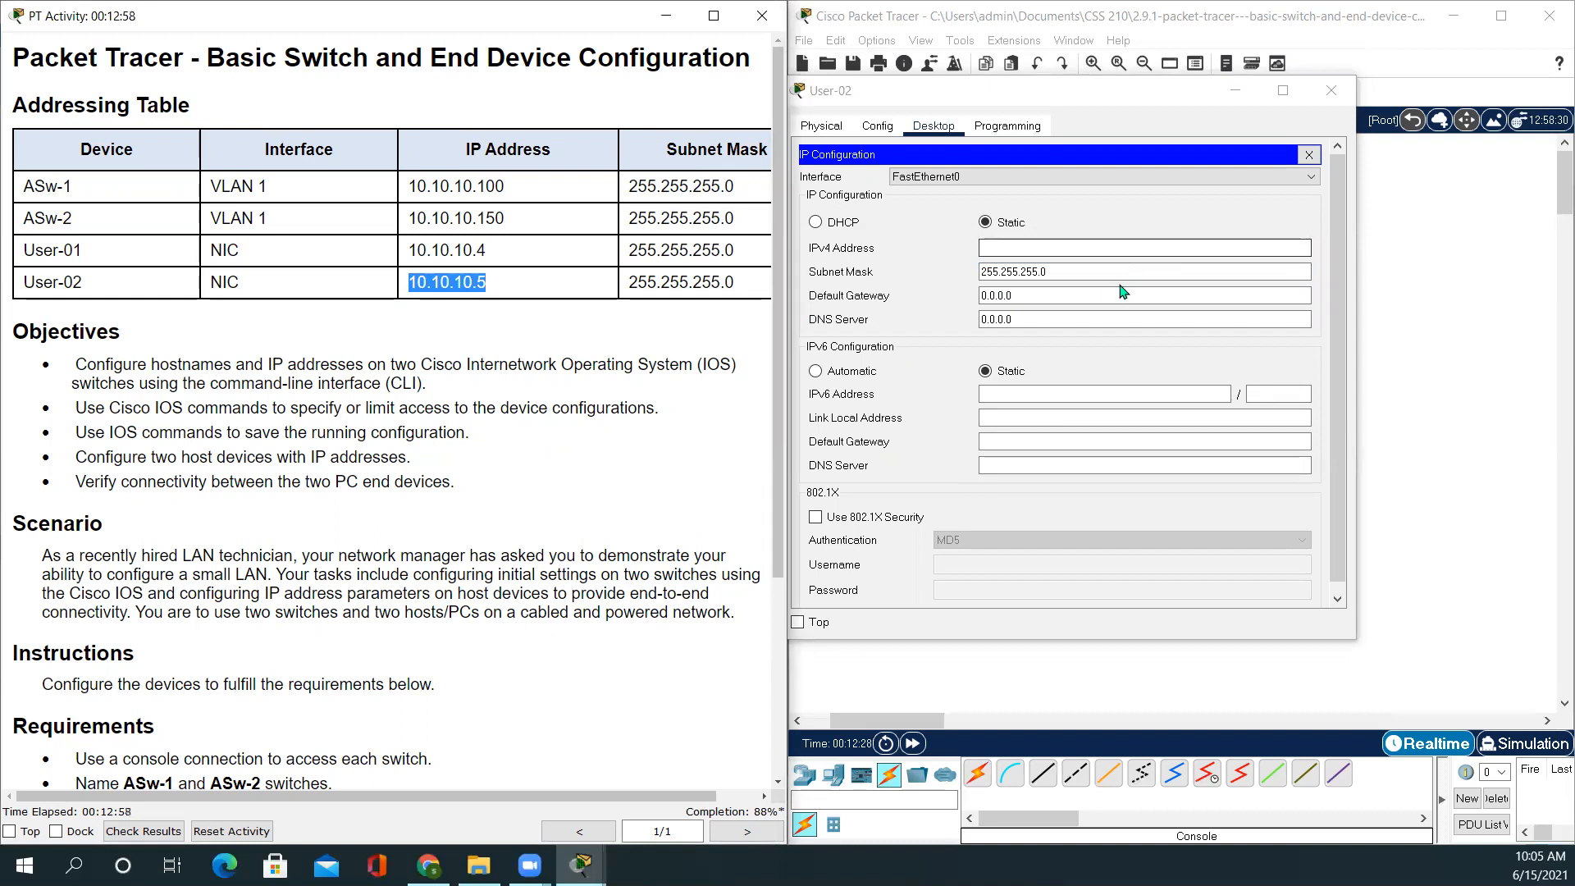
click(1021, 247)
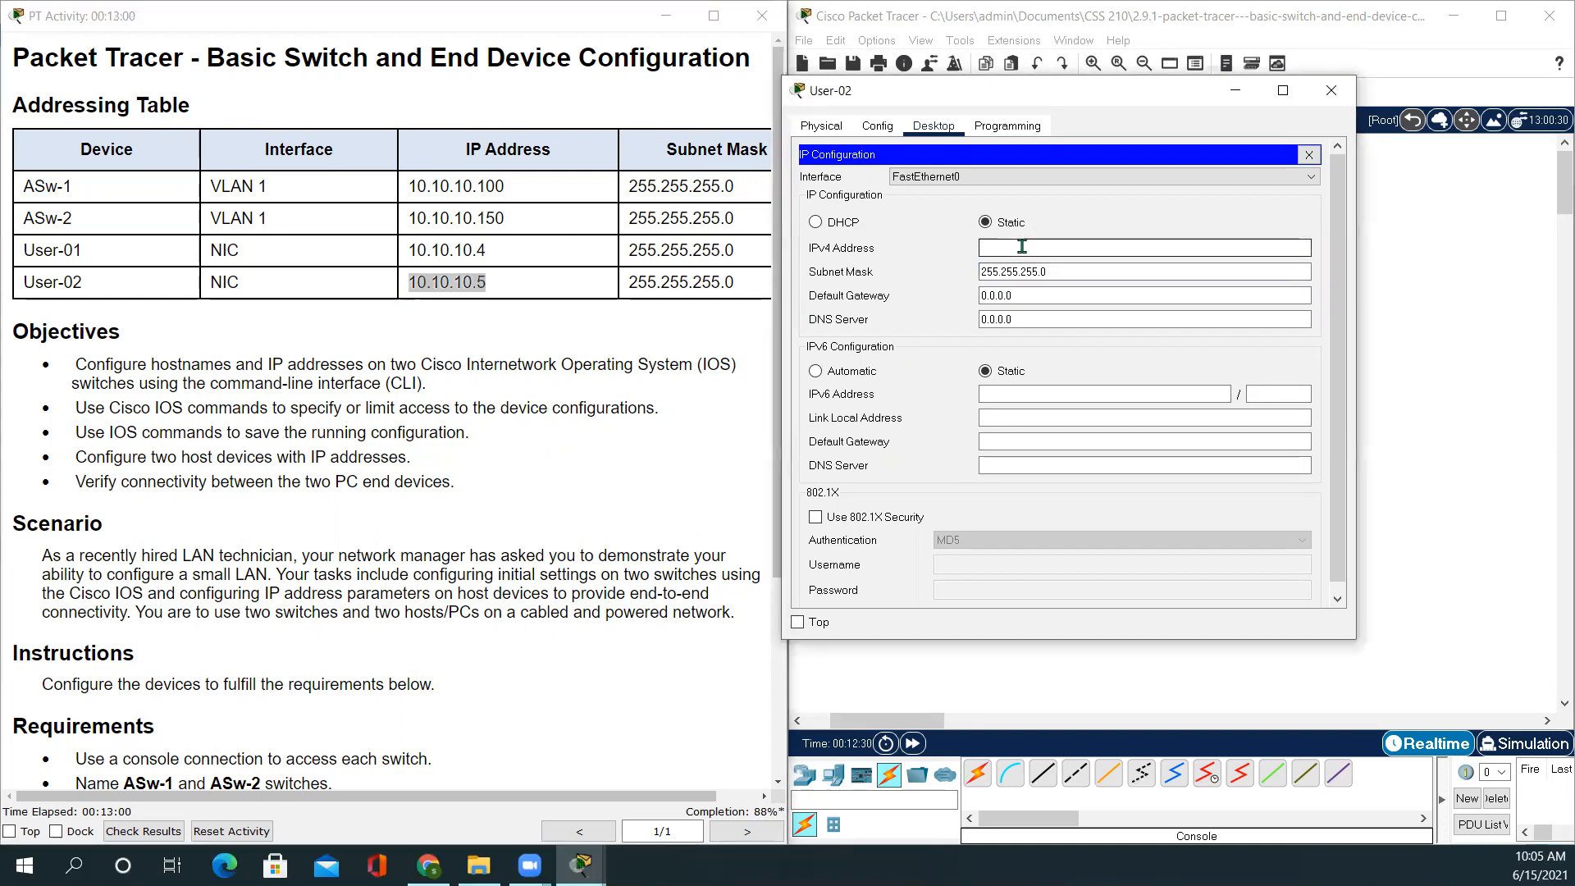
text(255.255.255.0)
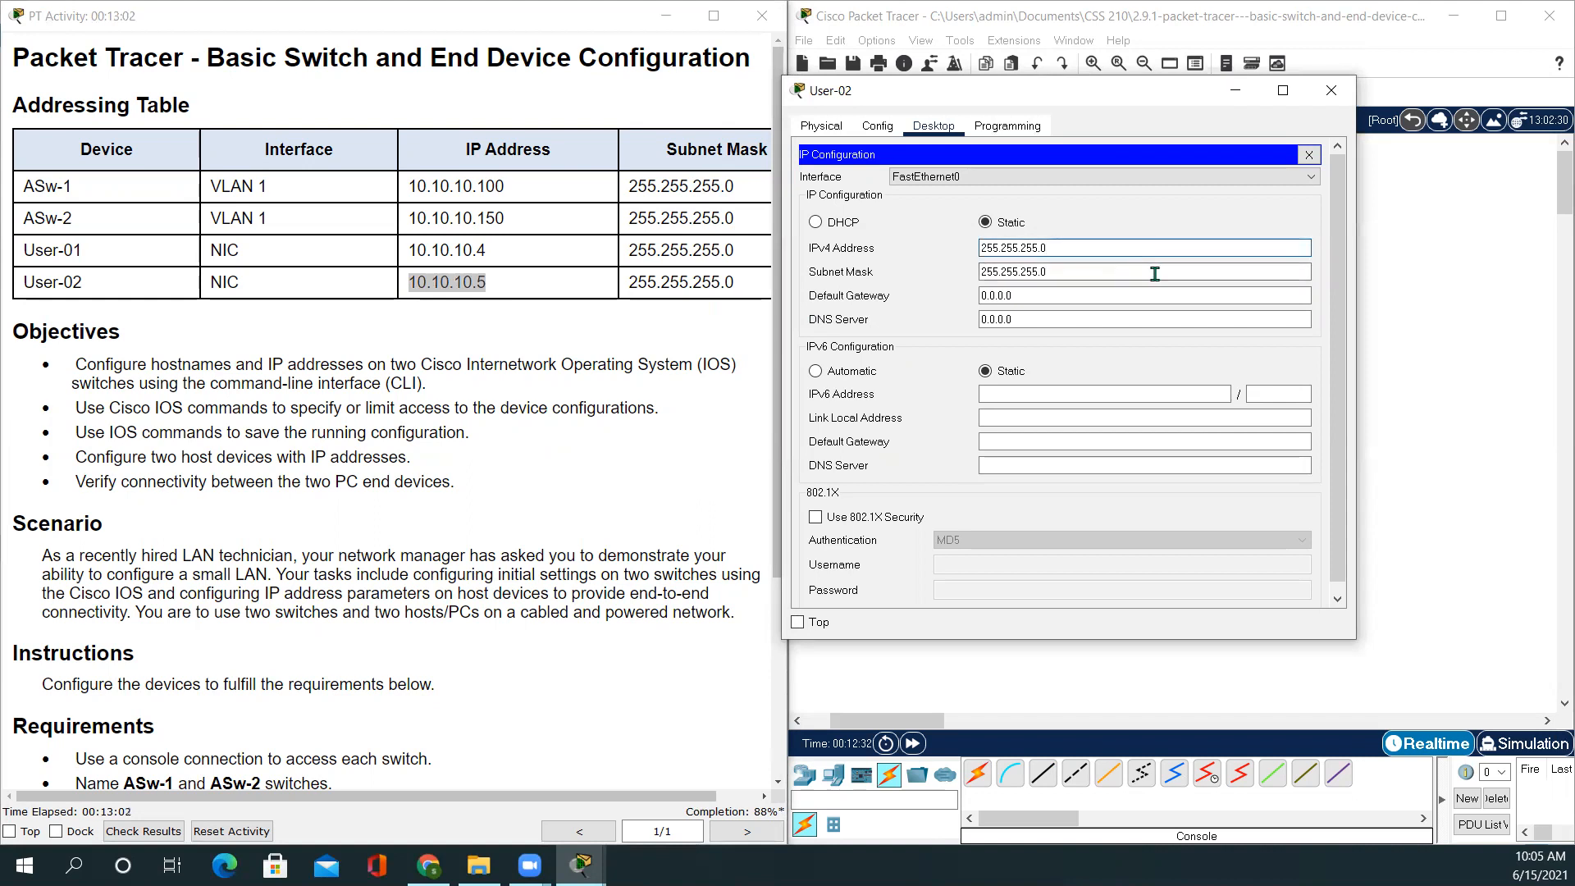
drag(1089, 249, 831, 230)
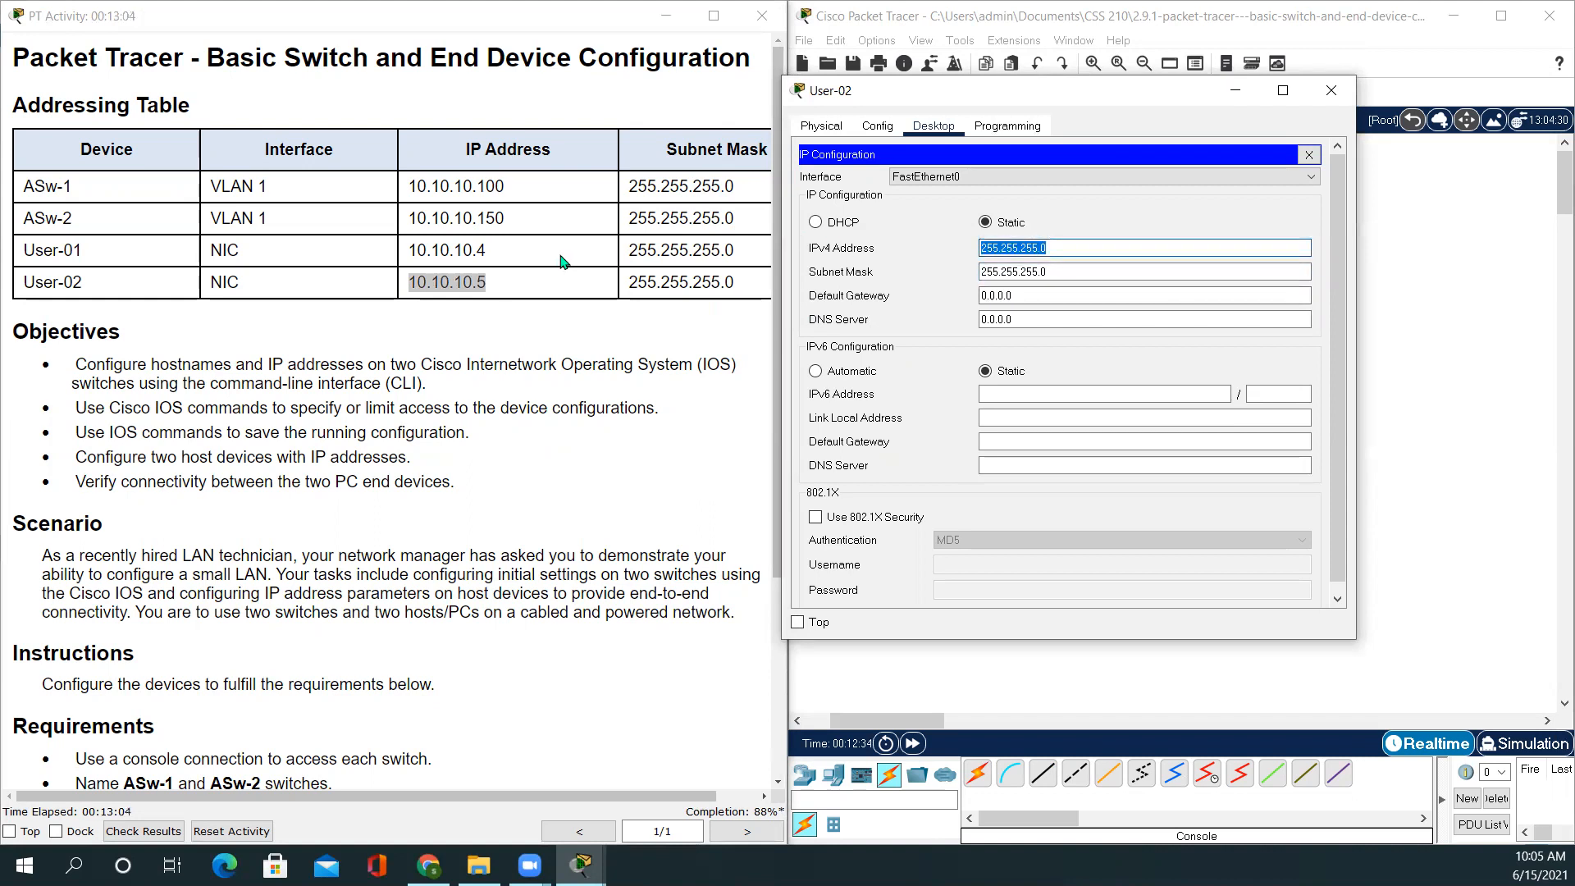
text(10.10.10.5)
click(1185, 200)
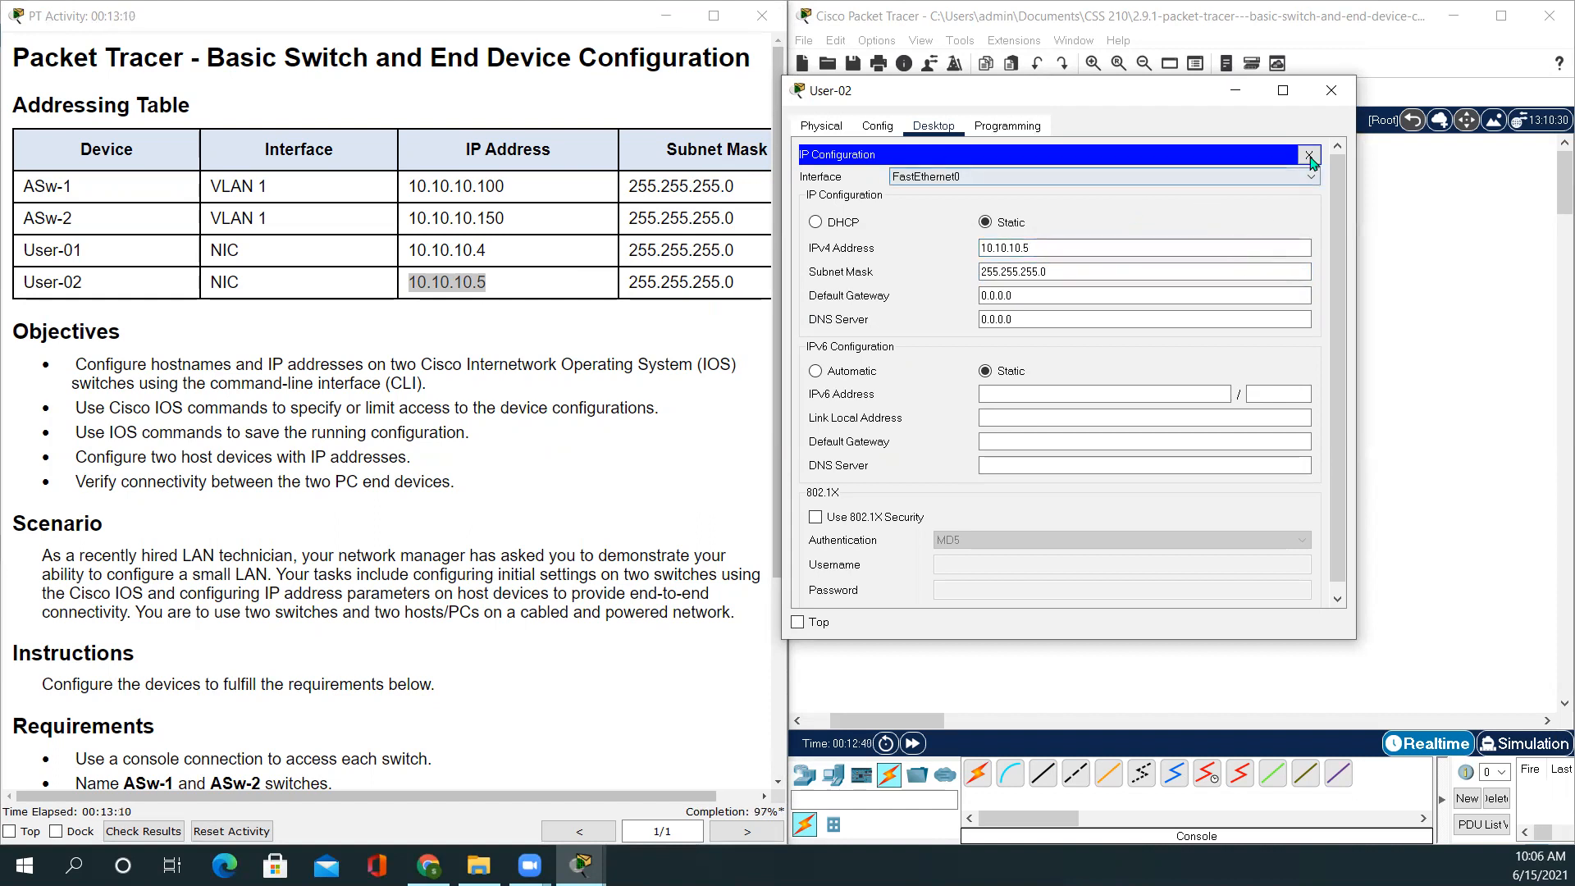
click(1077, 268)
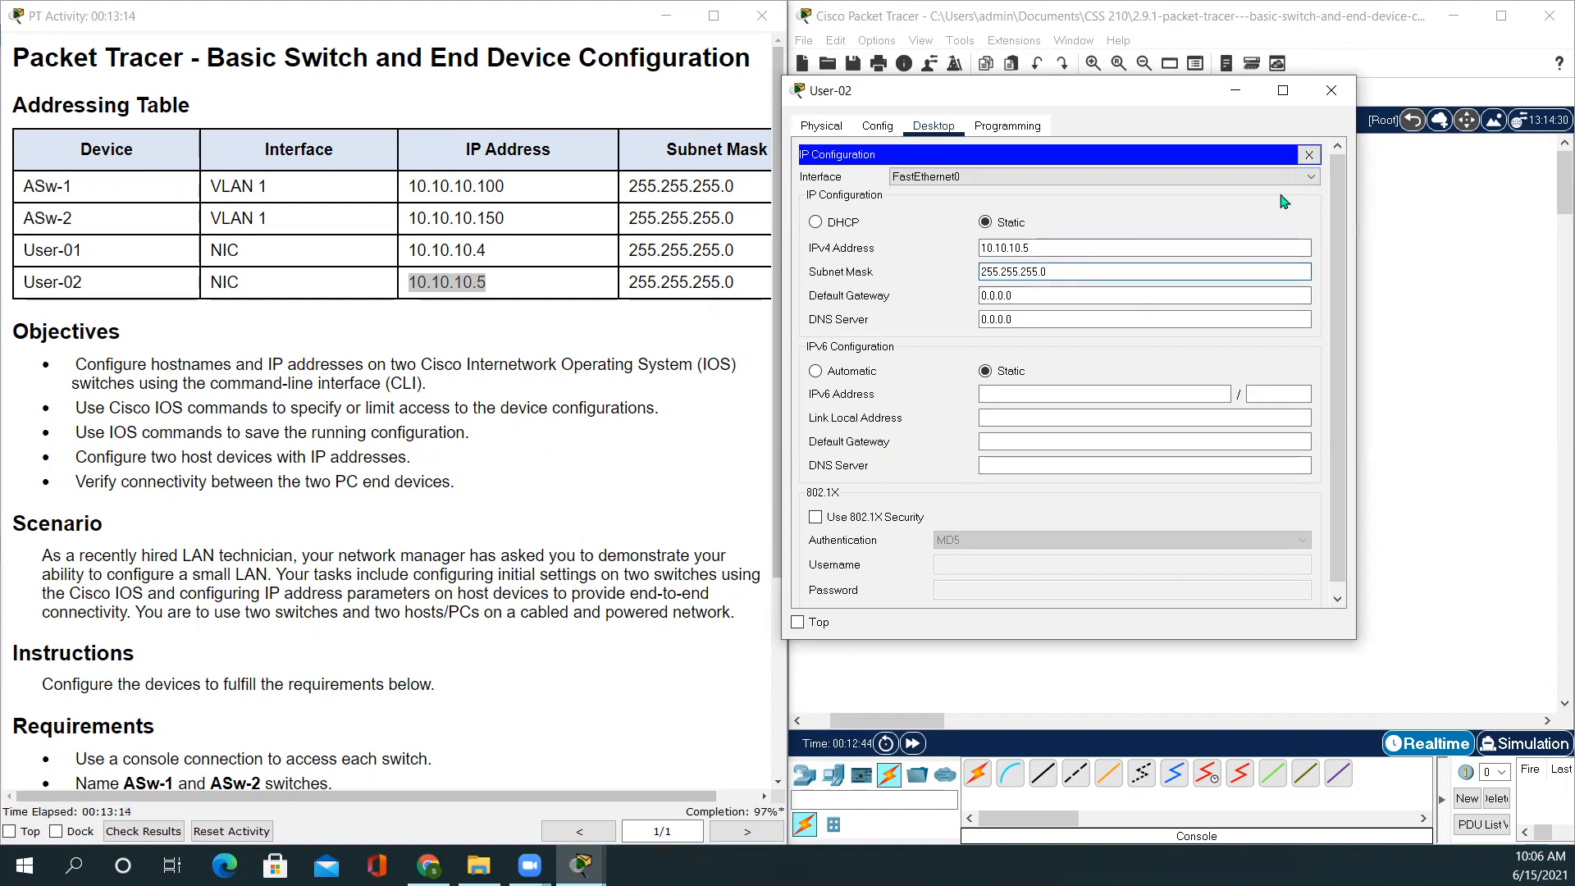
click(1309, 154)
click(1332, 91)
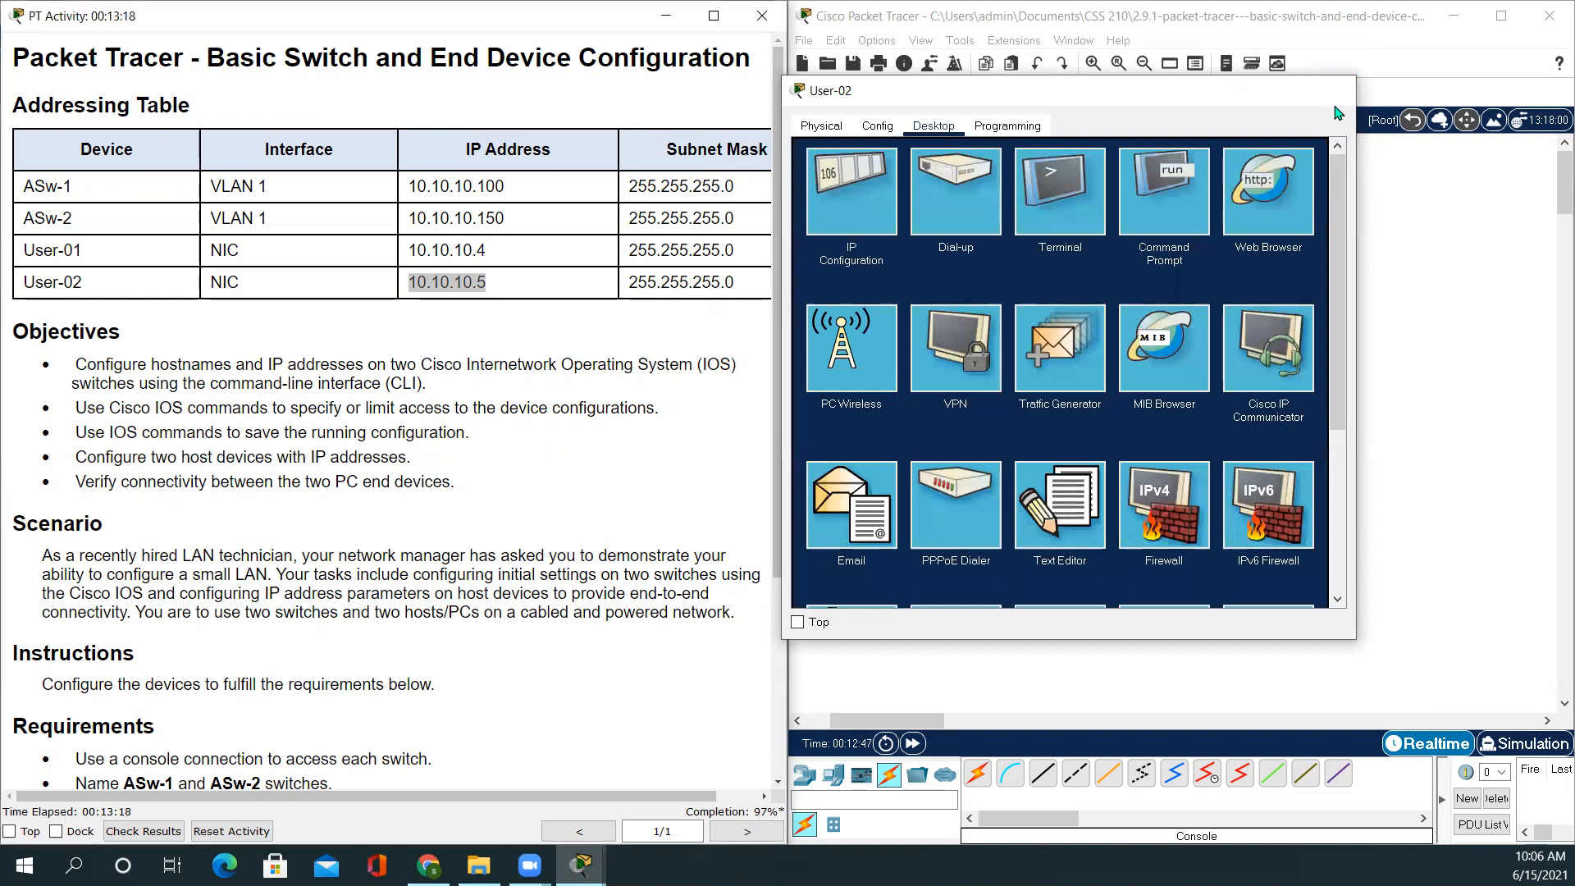
click(441, 490)
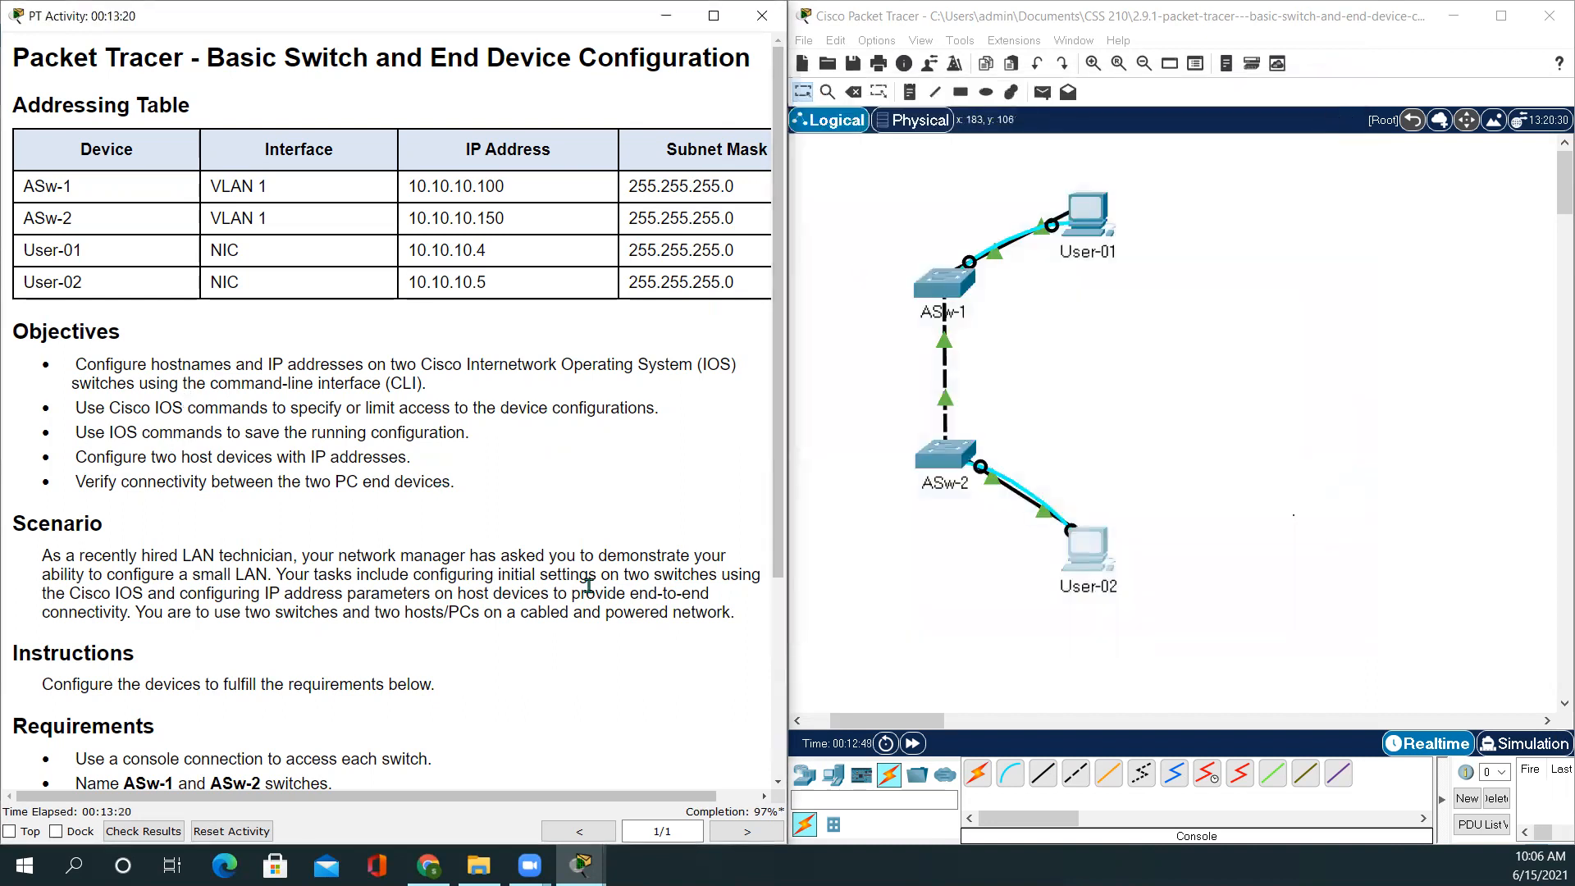
Review the activity requirements, then bring the topology forward and open the User-01 PC
scroll(589, 585, down, 3)
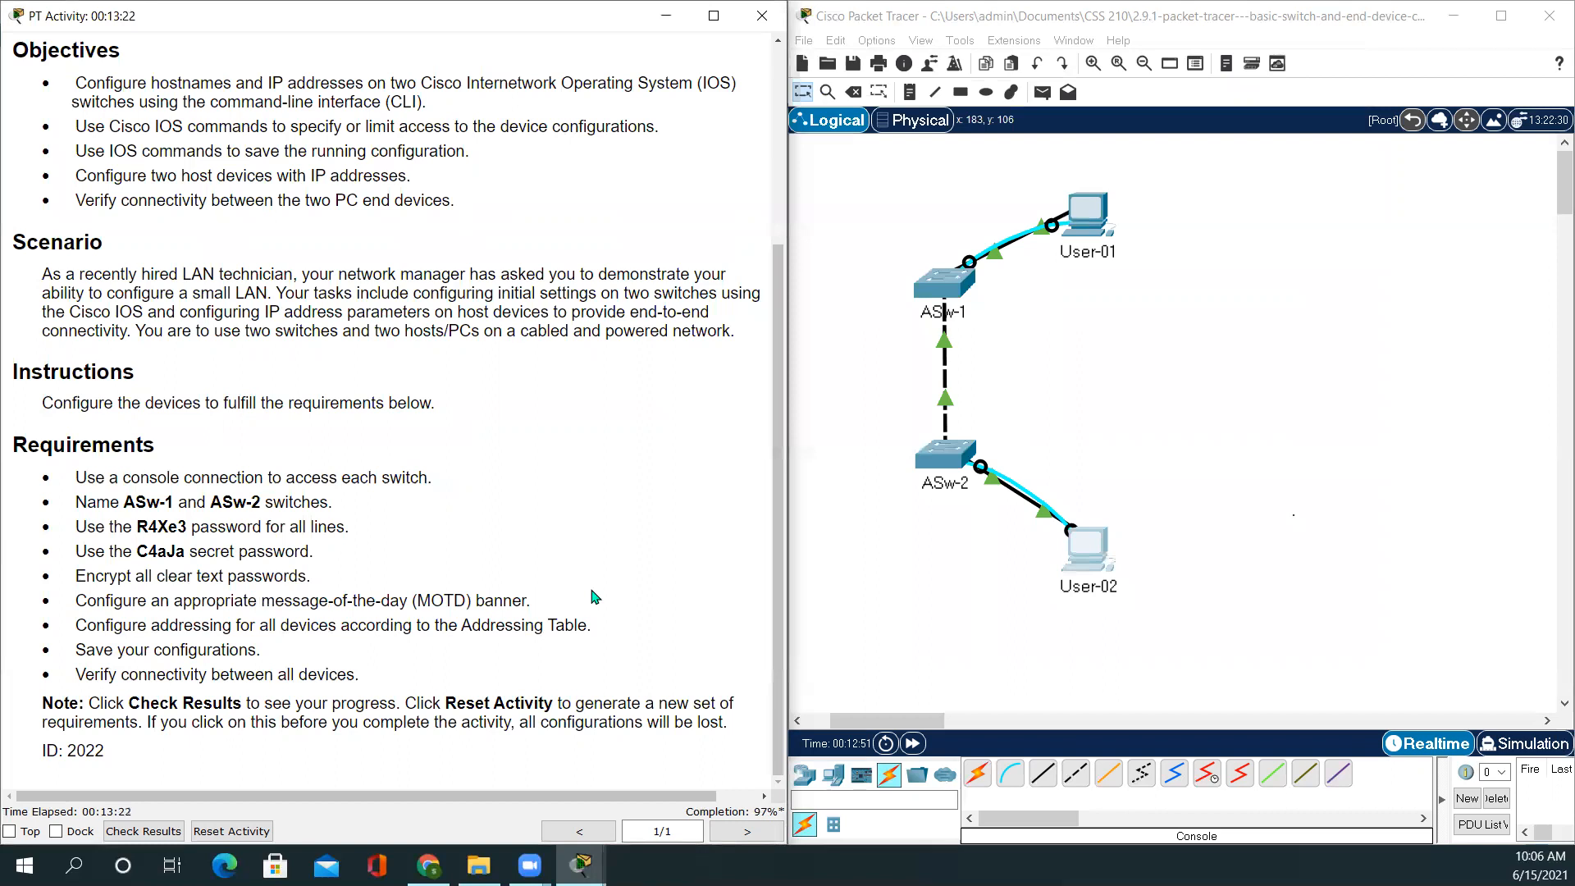
scroll(595, 596, up, 3)
scroll(591, 591, down, 3)
scroll(501, 470, up, 4)
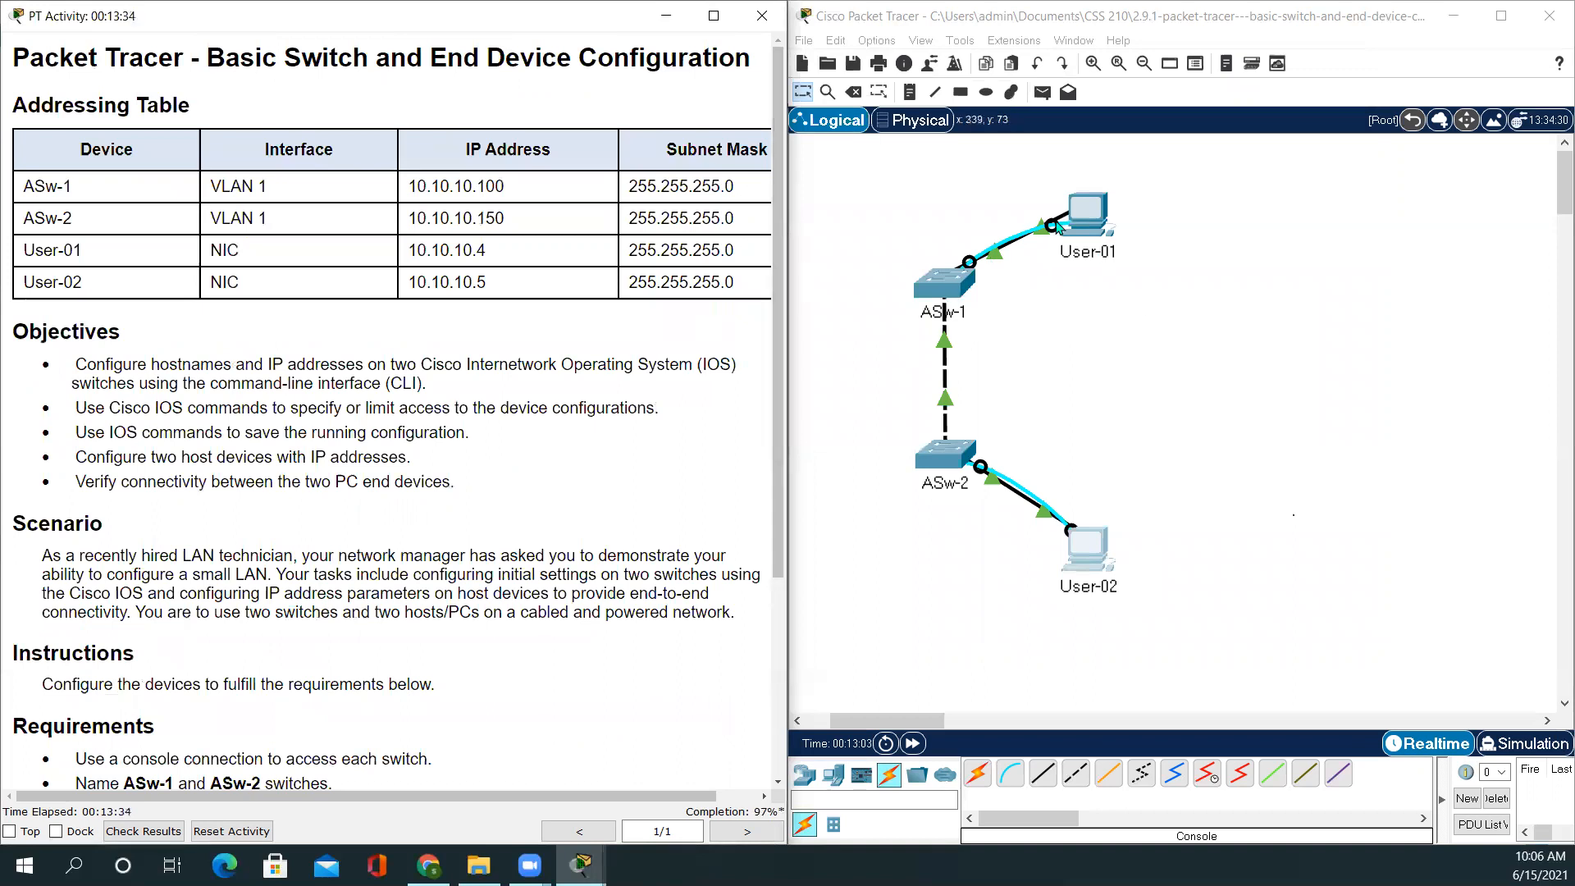
click(1097, 235)
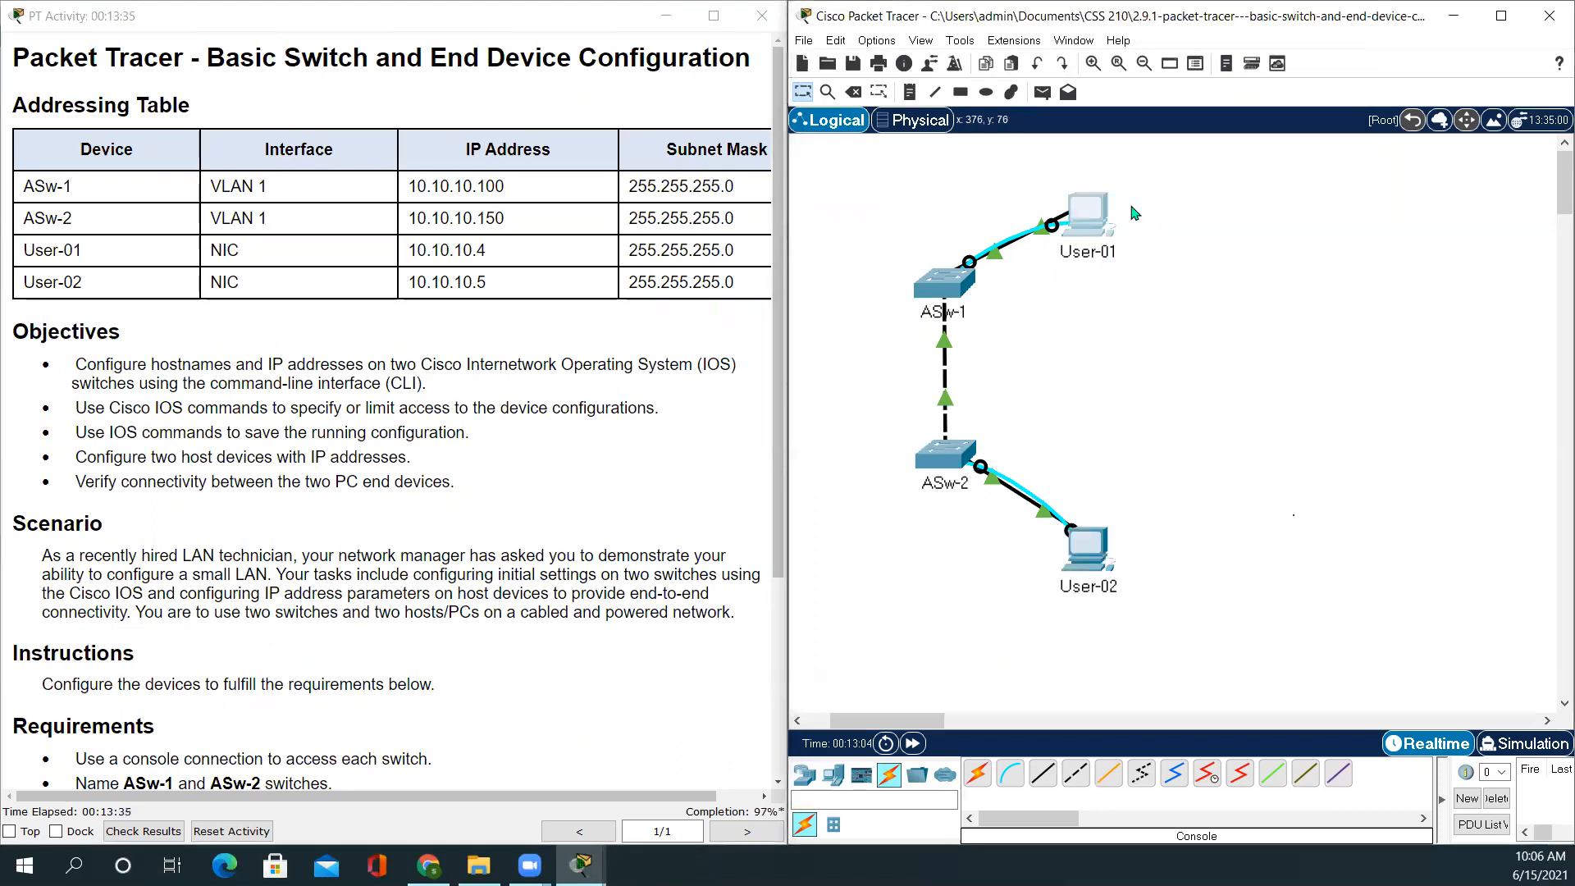
click(1088, 218)
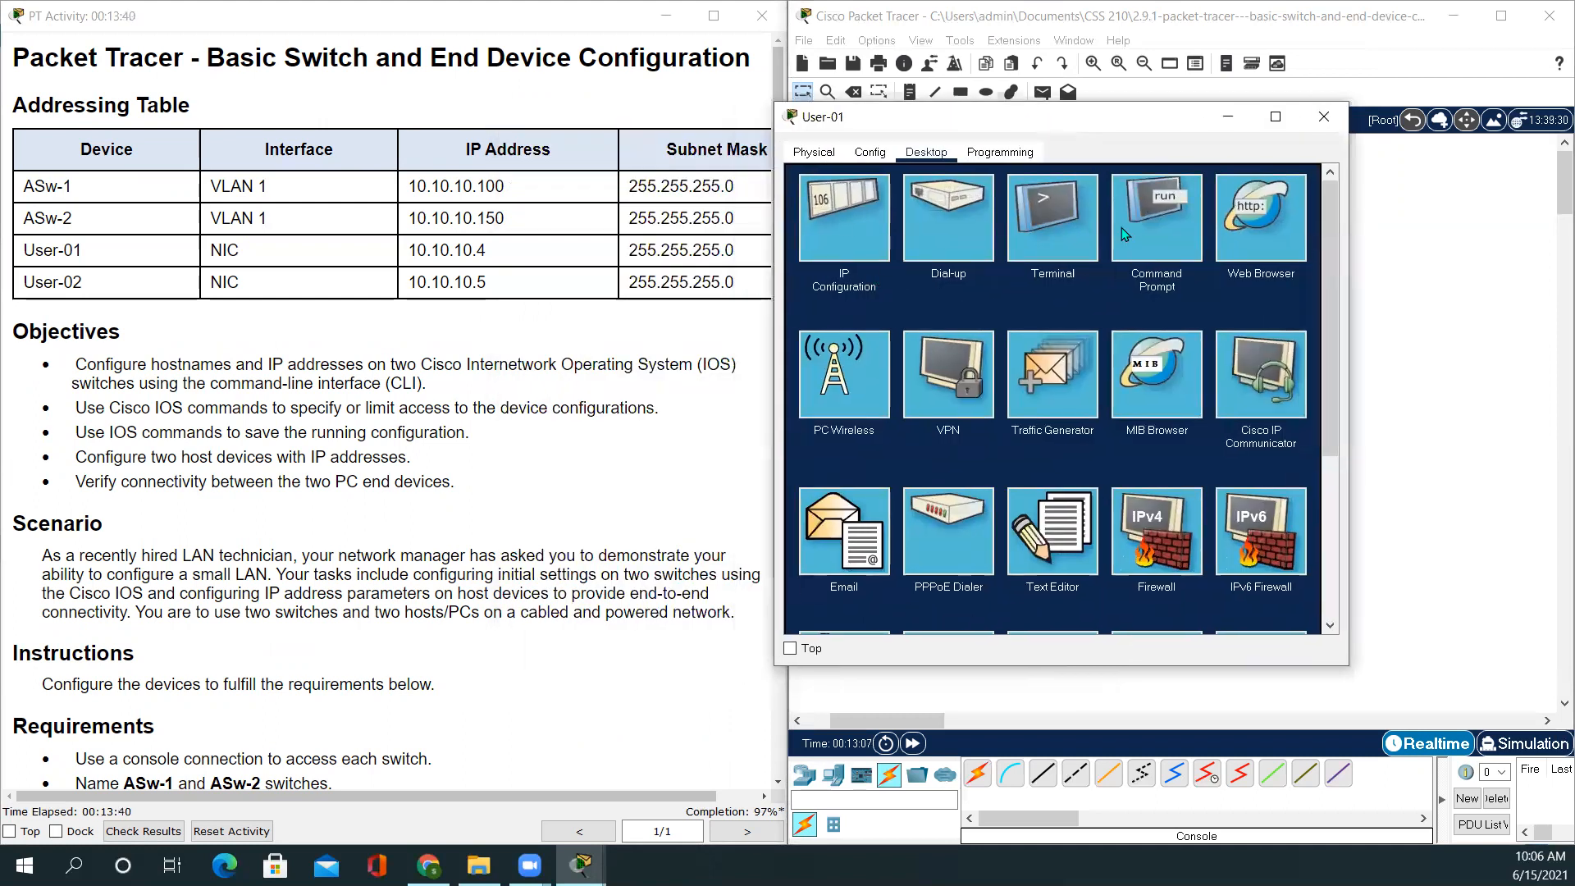
Connect to ASw-1 from User-01's terminal and enter configuration for vty lines 0–15
click(1082, 215)
click(1282, 349)
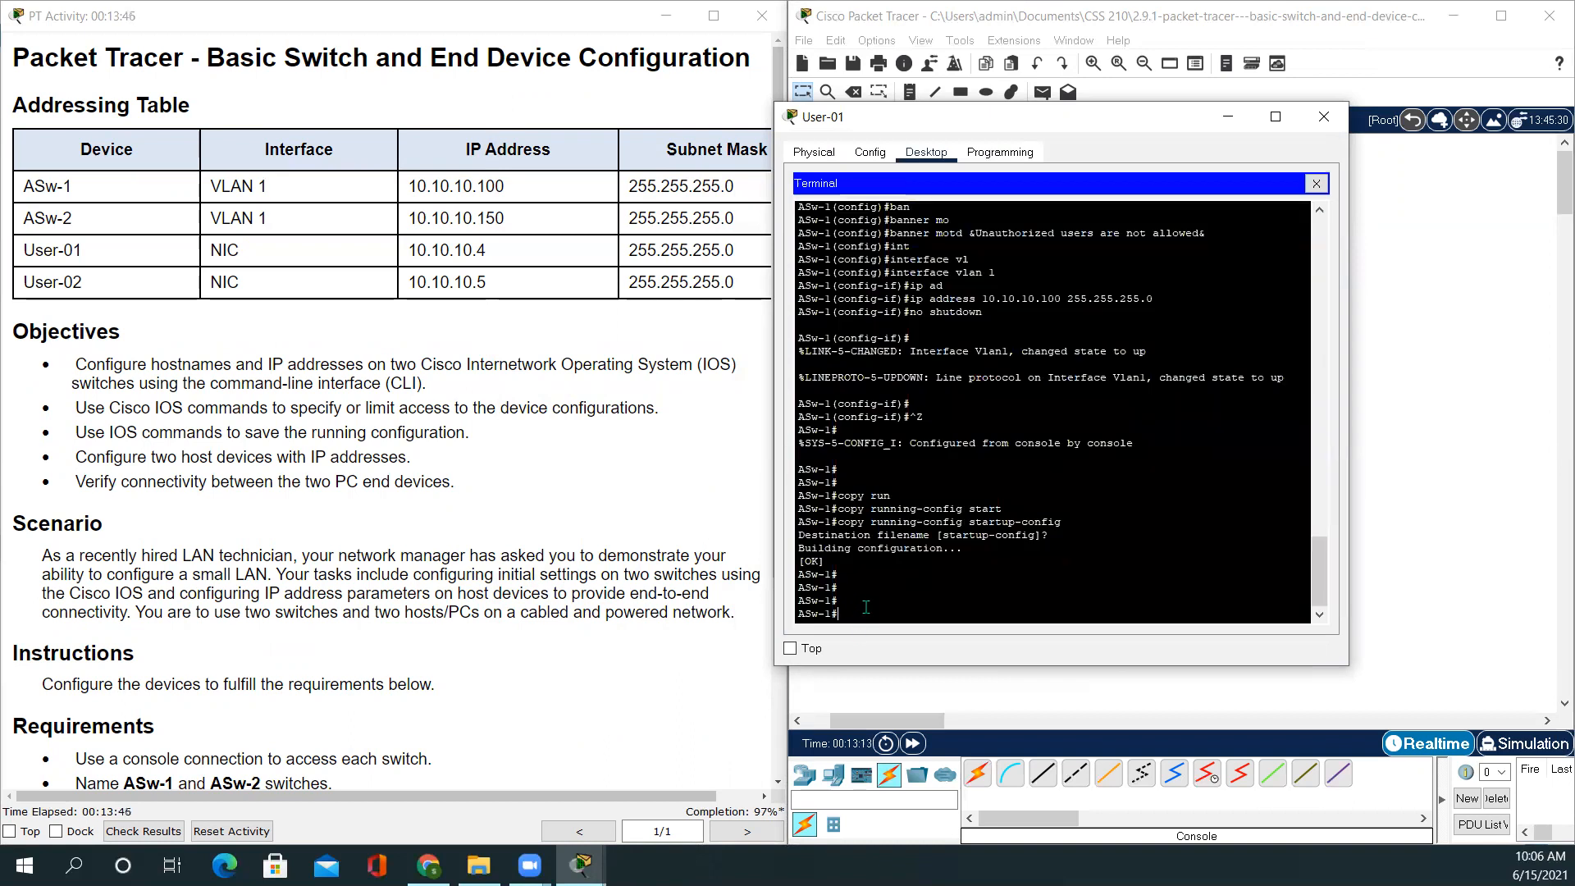
text(config t)
key(Return)
key(Return)
key(Return)
text(line vty)
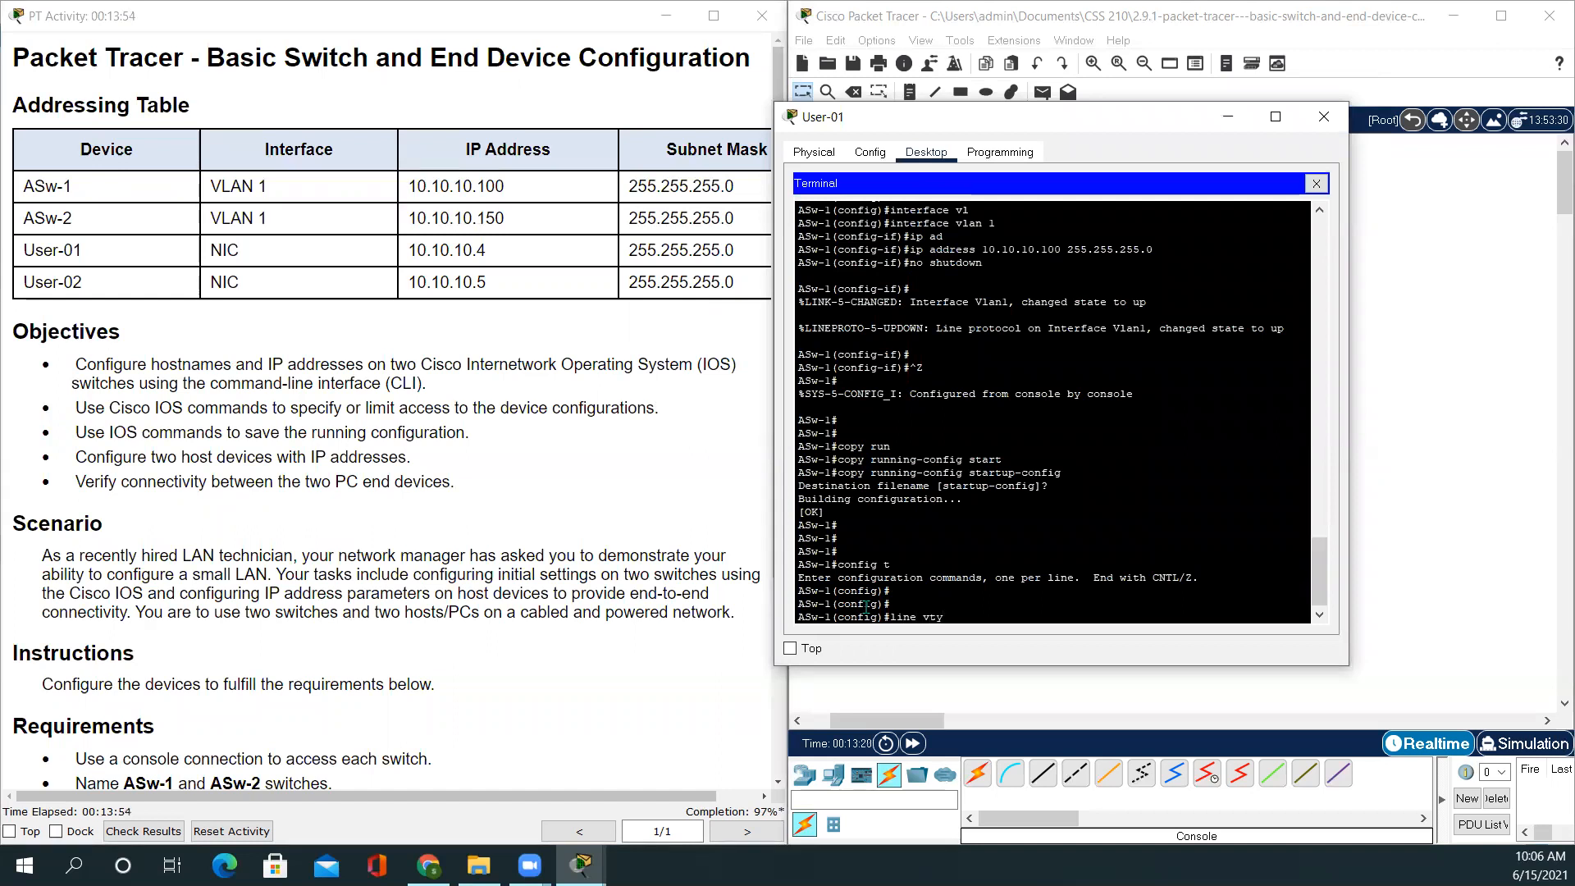
text( 0 15)
key(Return)
key(Return)
key(Return)
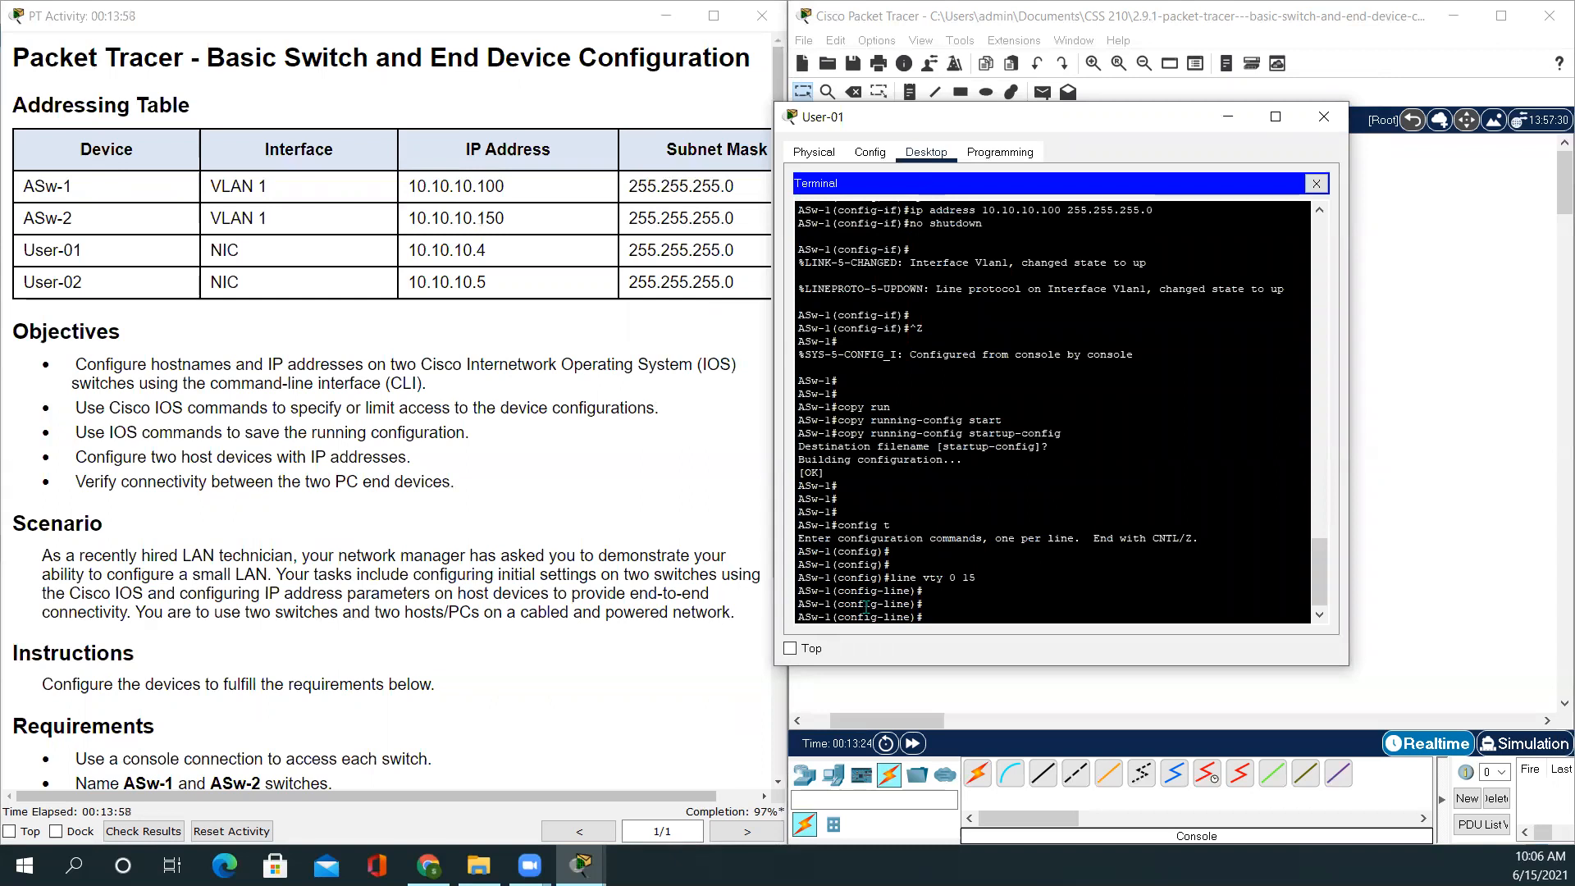
Give the vty lines the Requirements' line password with login required, then exit line mode
text(password)
scroll(240, 576, down, 3)
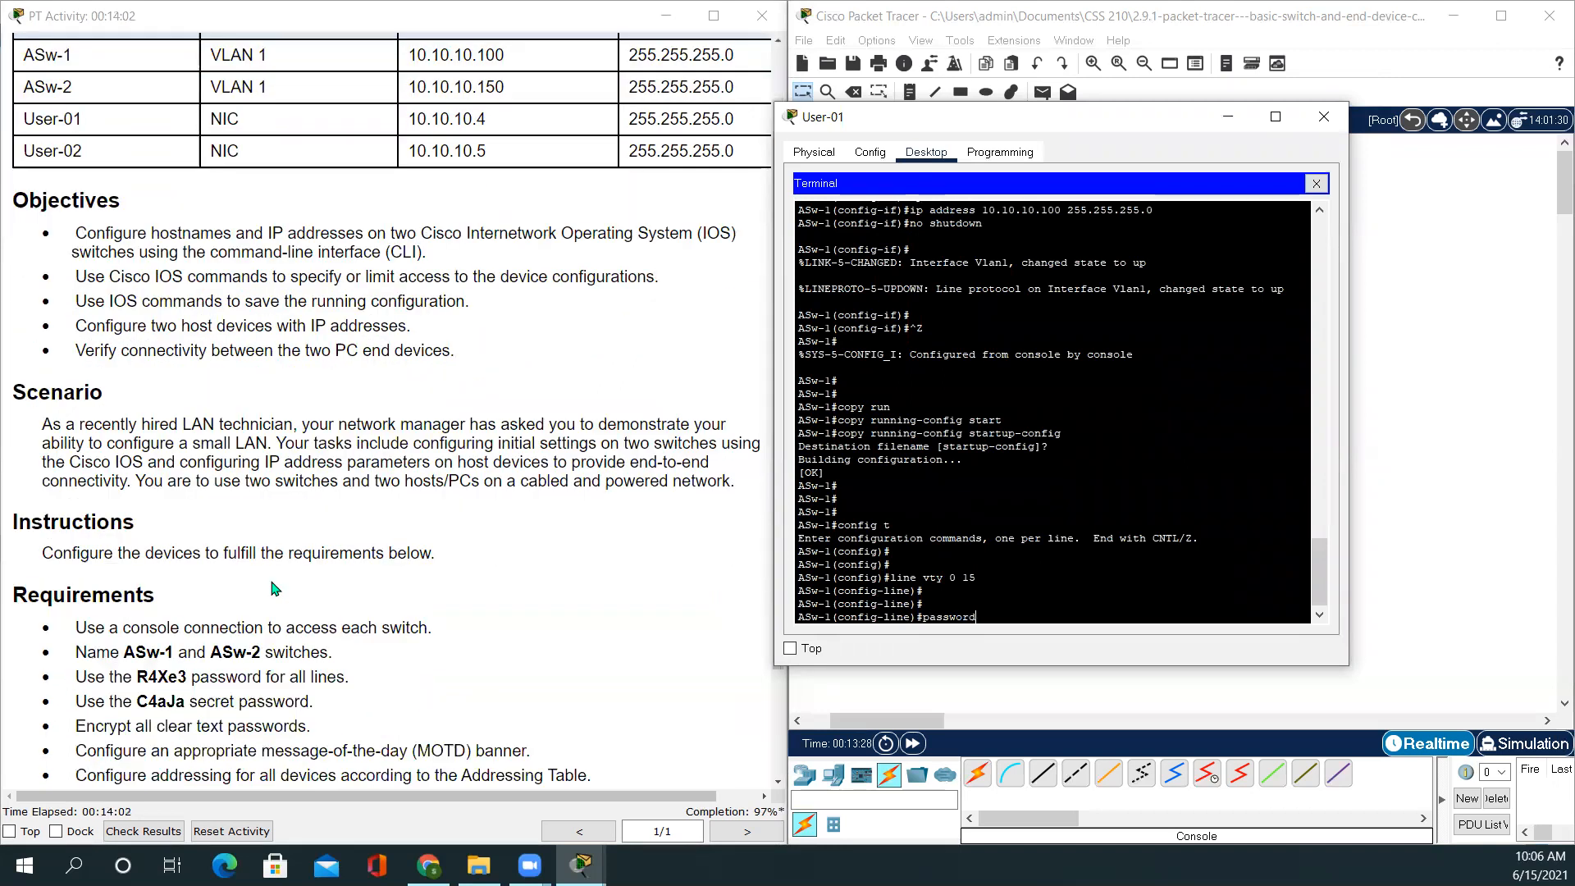
double_click(168, 677)
key(ctrl+c)
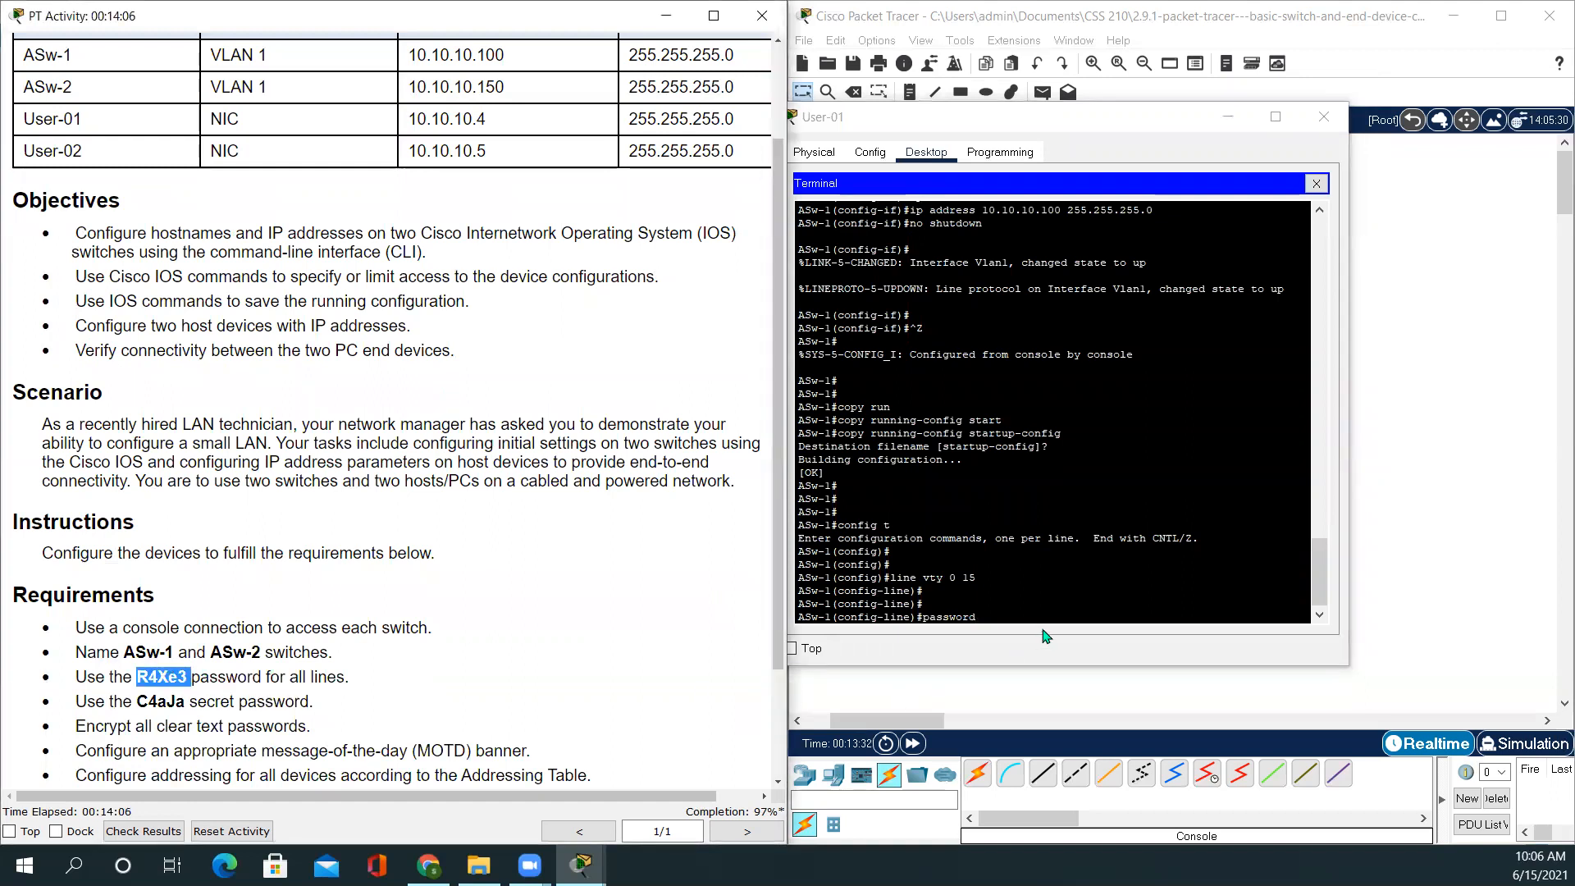
click(990, 617)
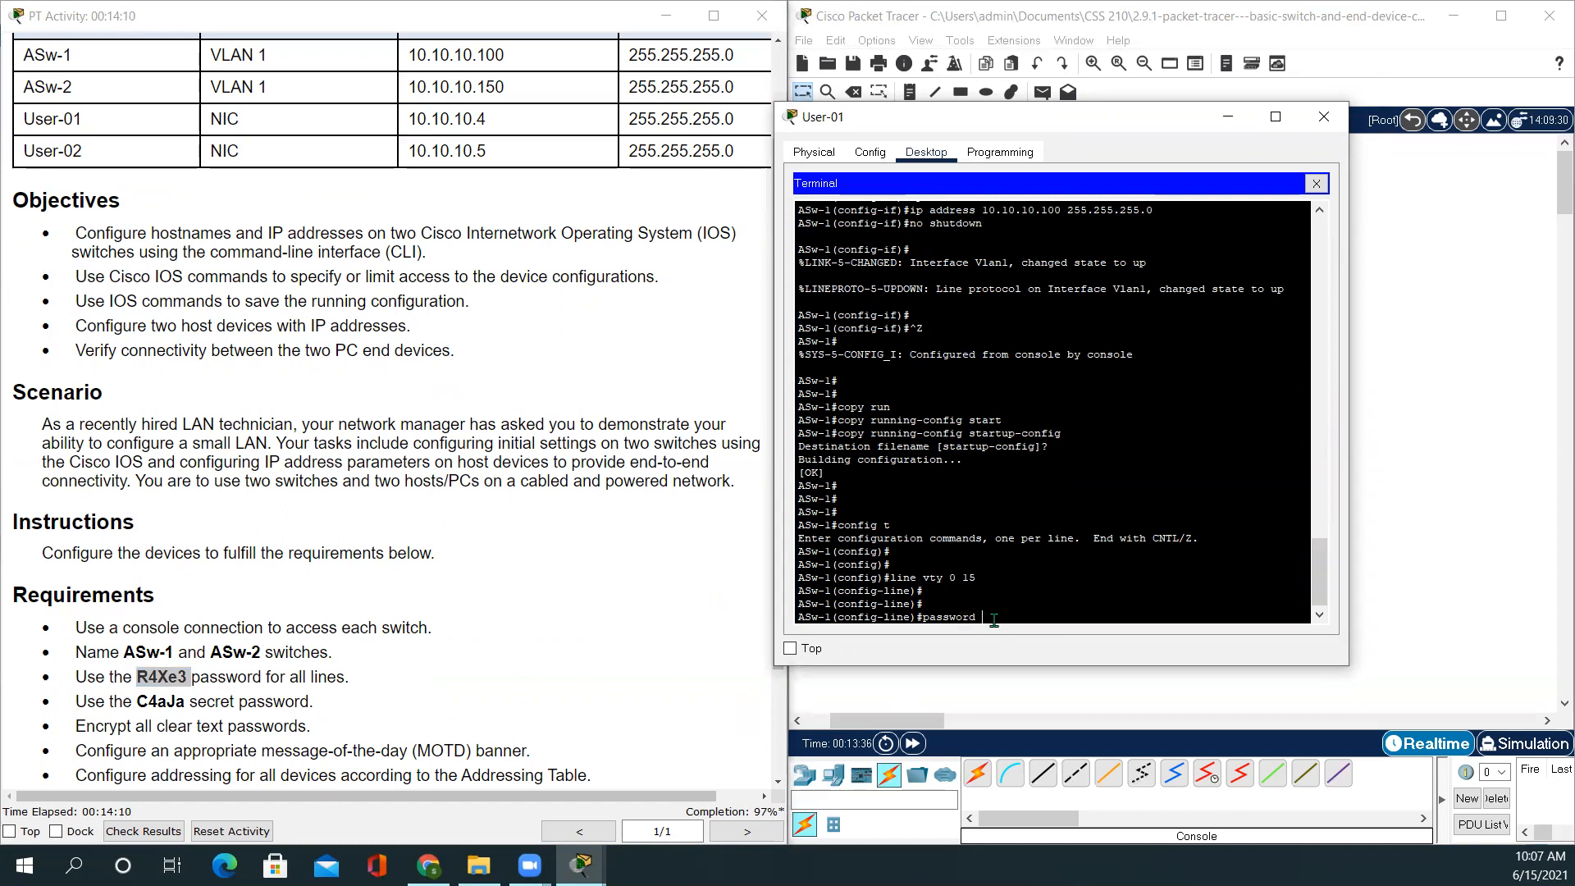
right_click(989, 616)
click(1034, 659)
key(Return)
key(Return)
key(Return)
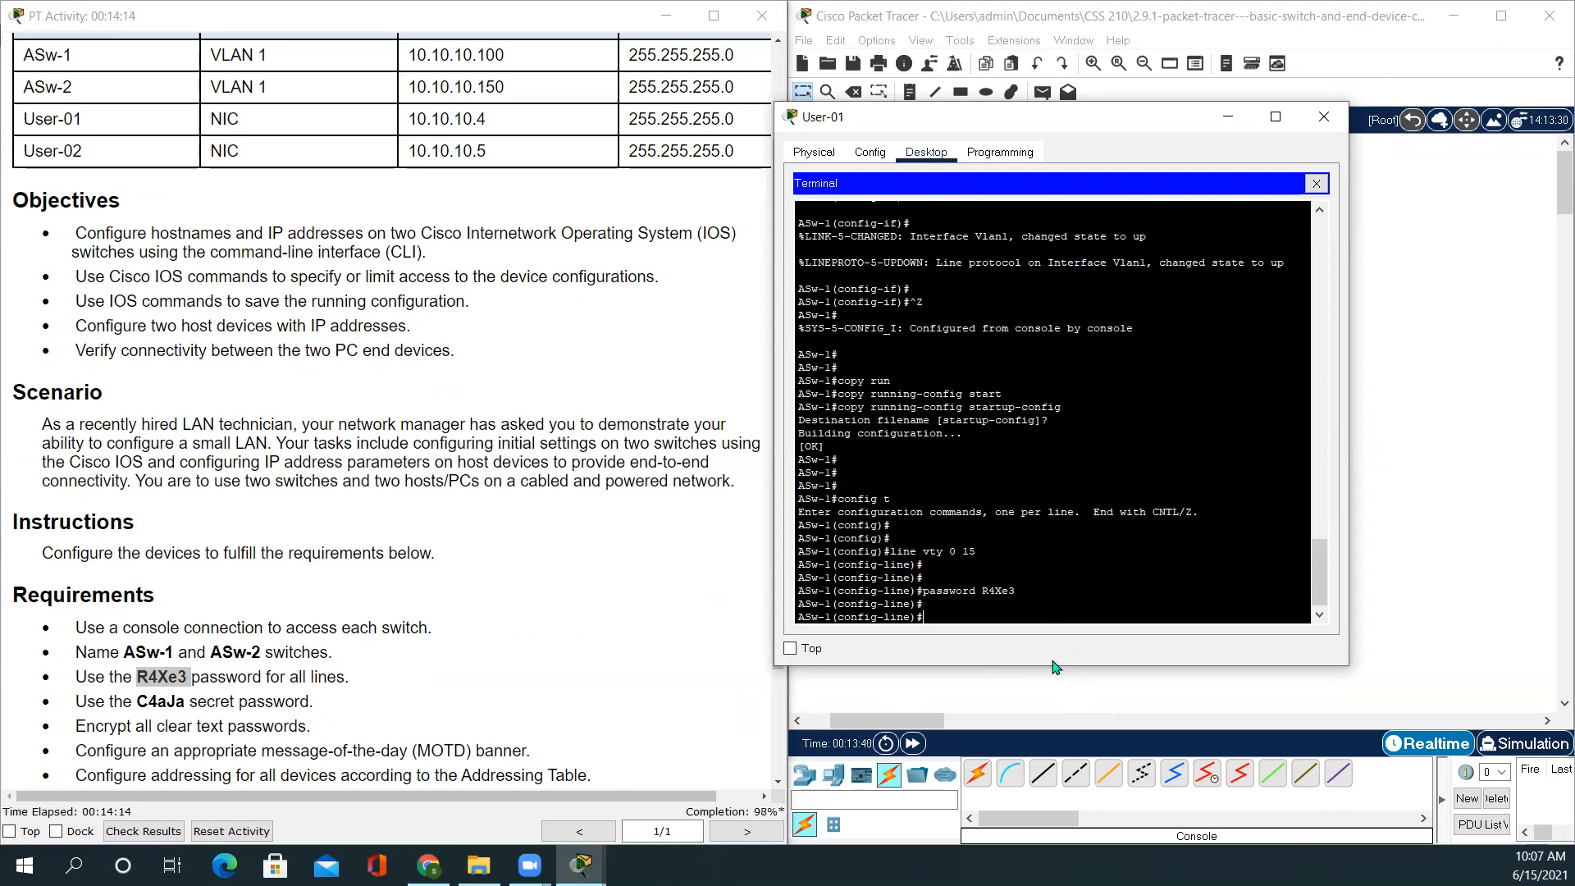
text(login)
key(Return)
key(Return)
key(Return)
text(exit)
key(Return)
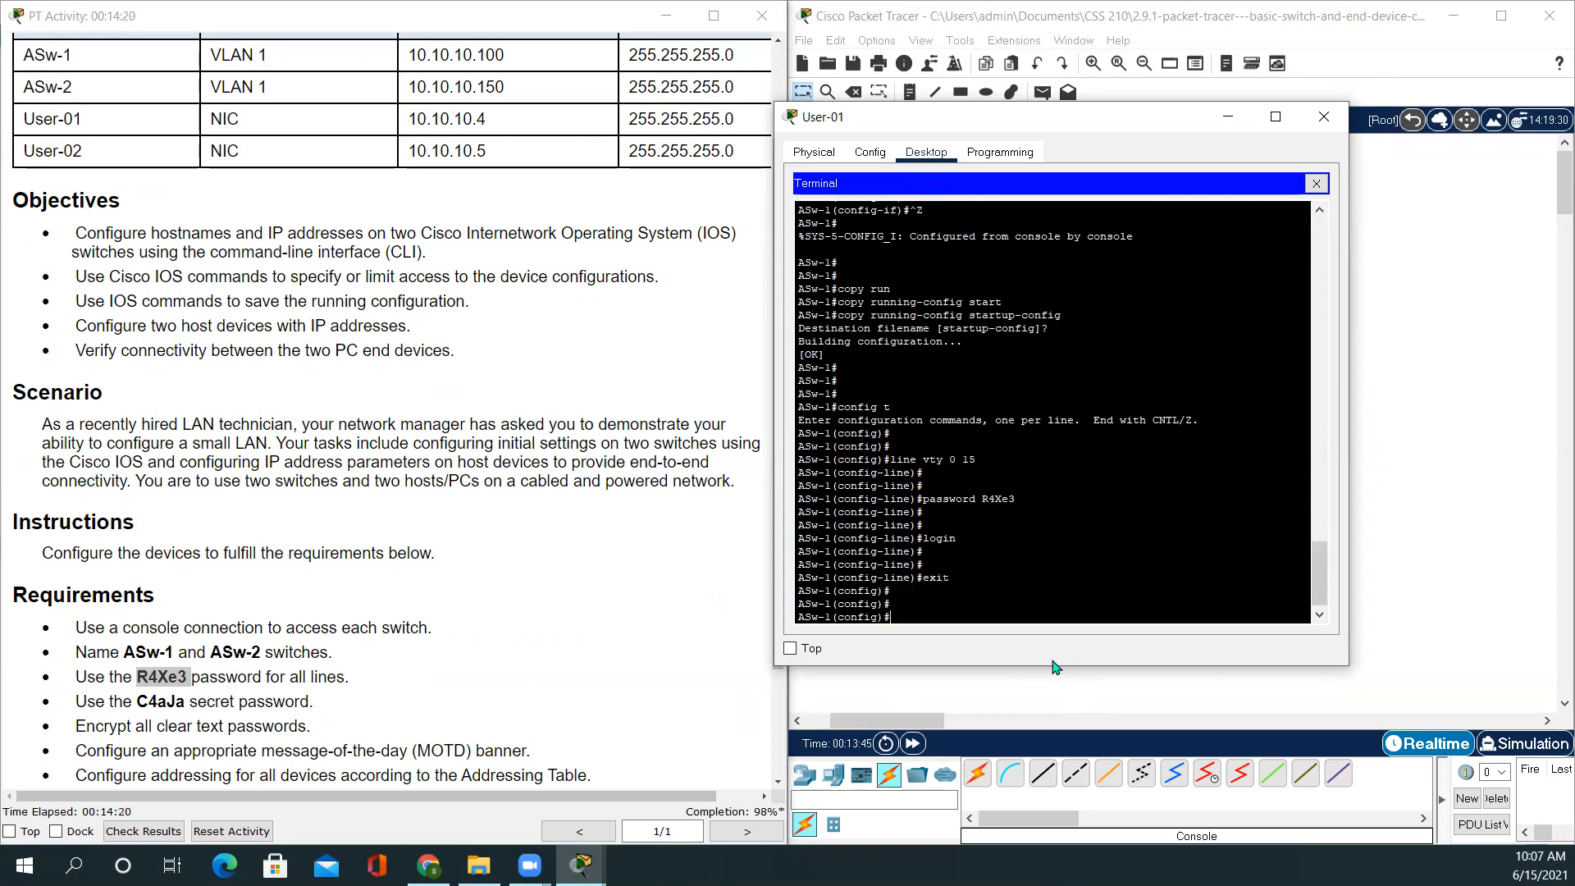
Close User-01, connect to ASw-2 from User-02's terminal, and enter vty 0–15 configuration
click(1324, 117)
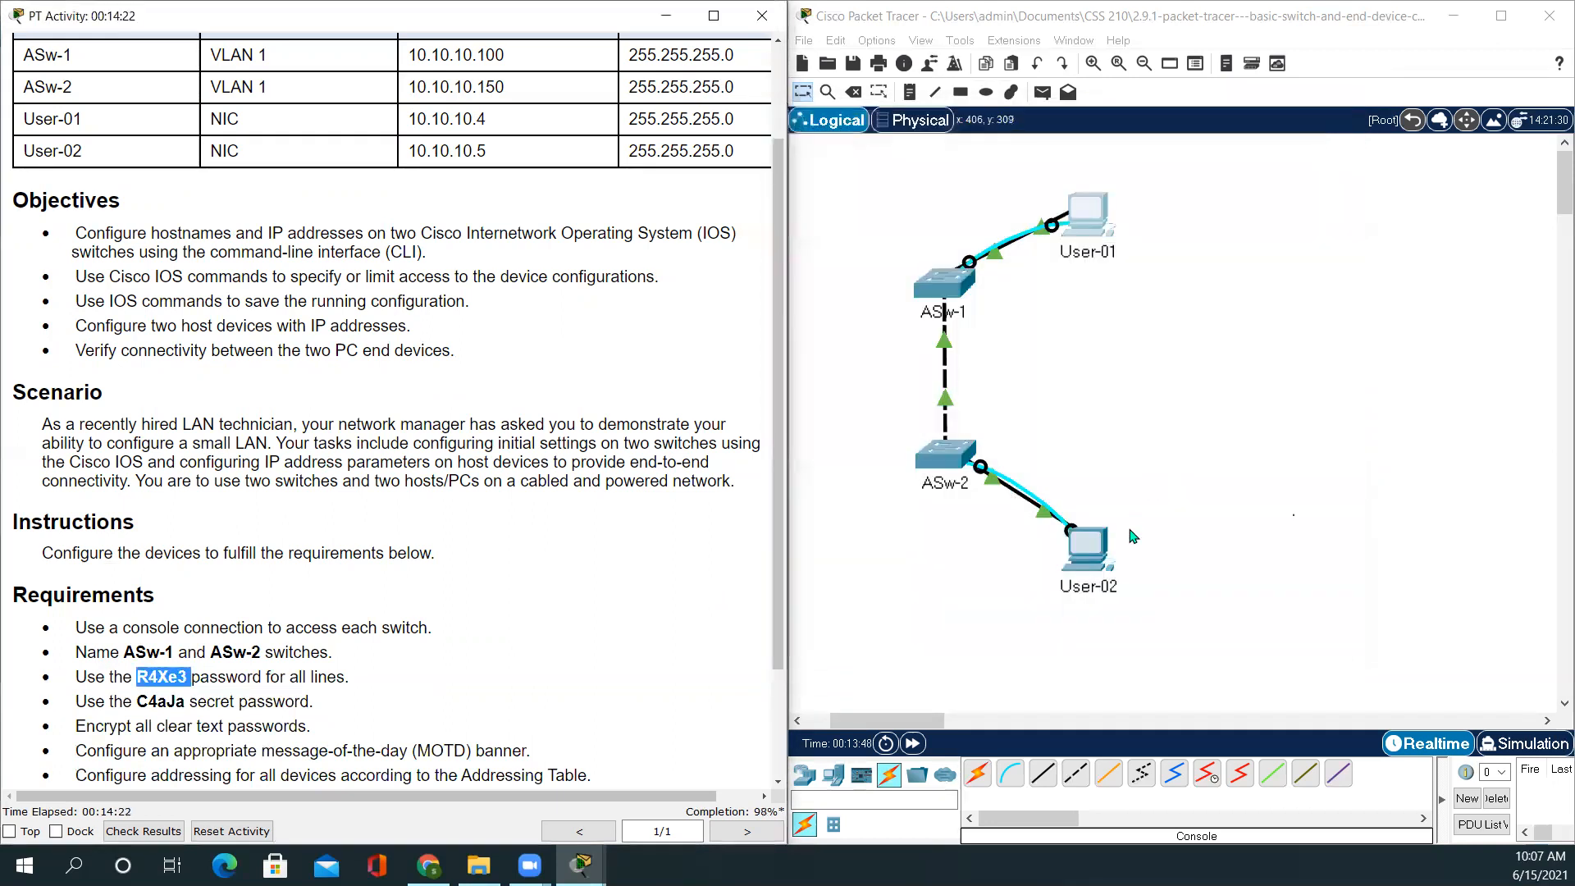
click(1090, 551)
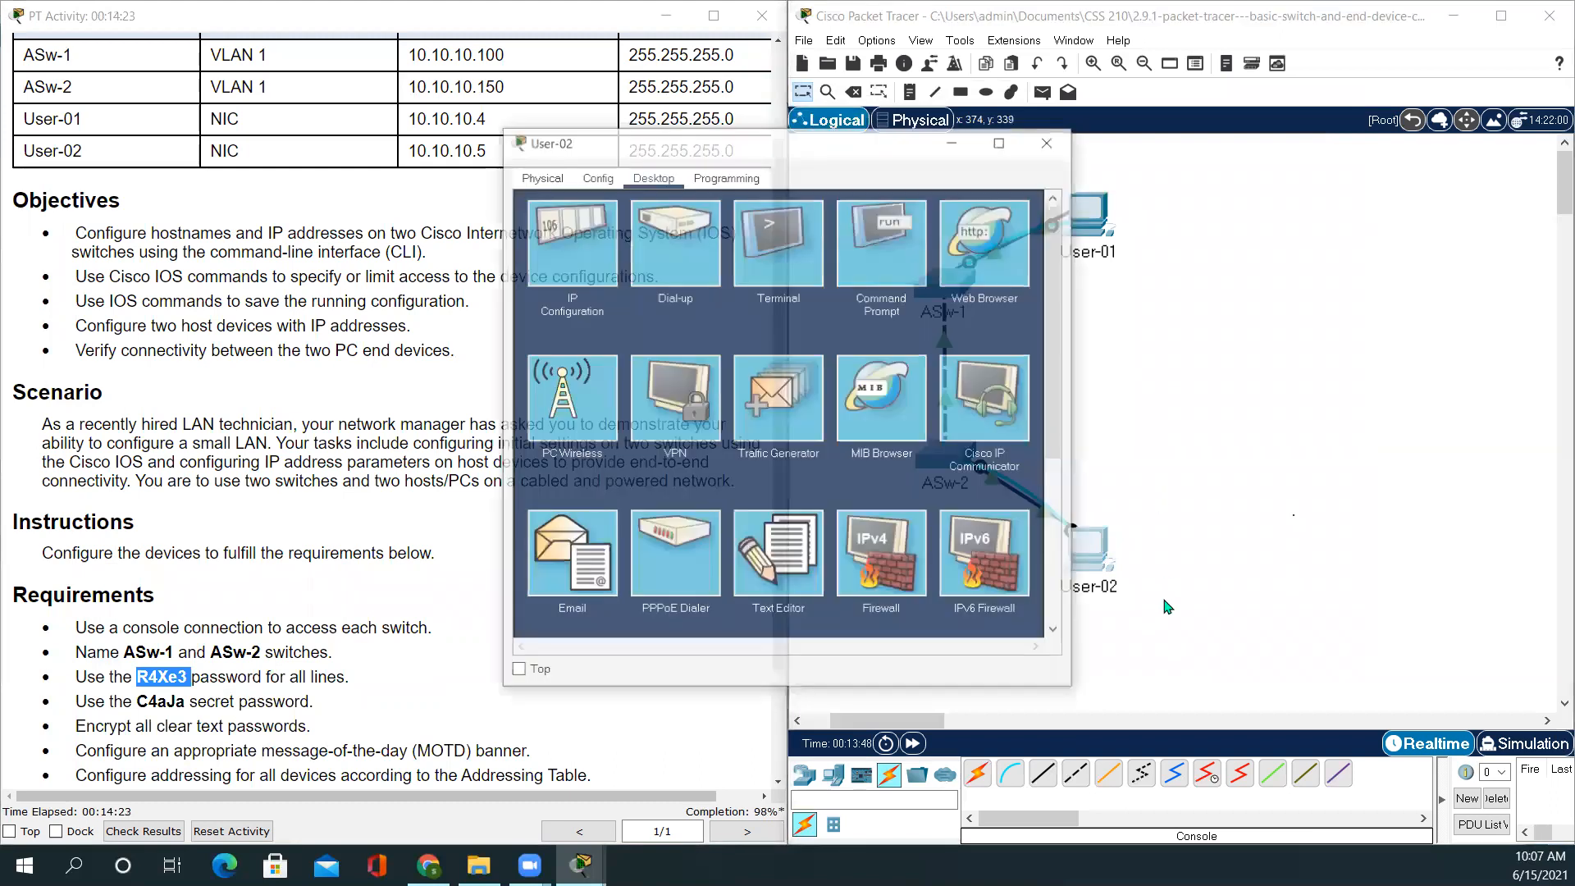
drag(910, 139, 1209, 121)
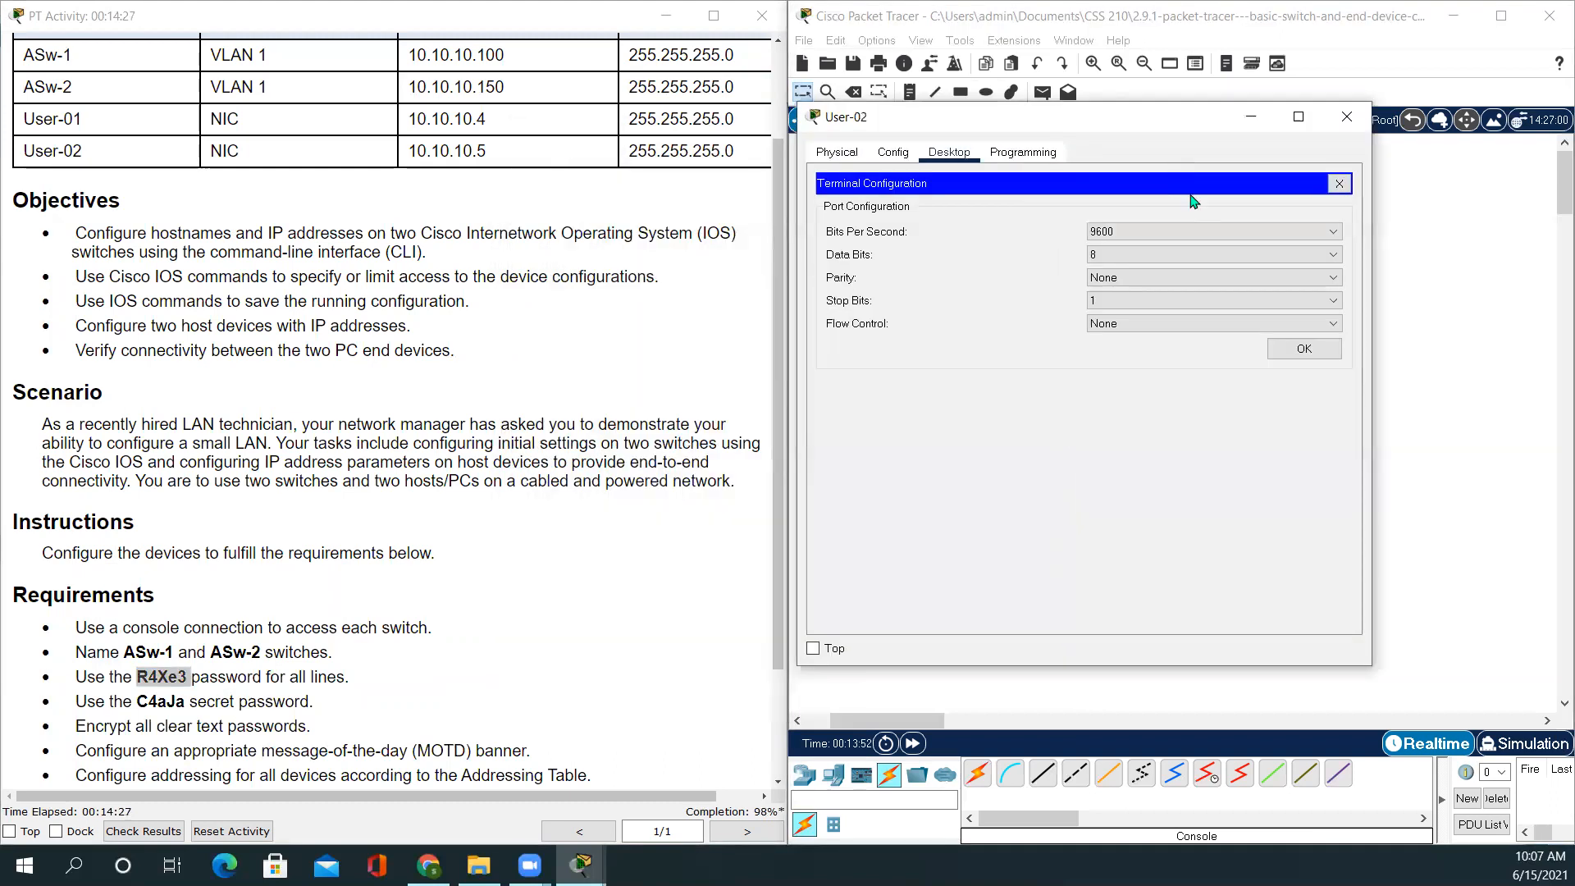
click(1304, 353)
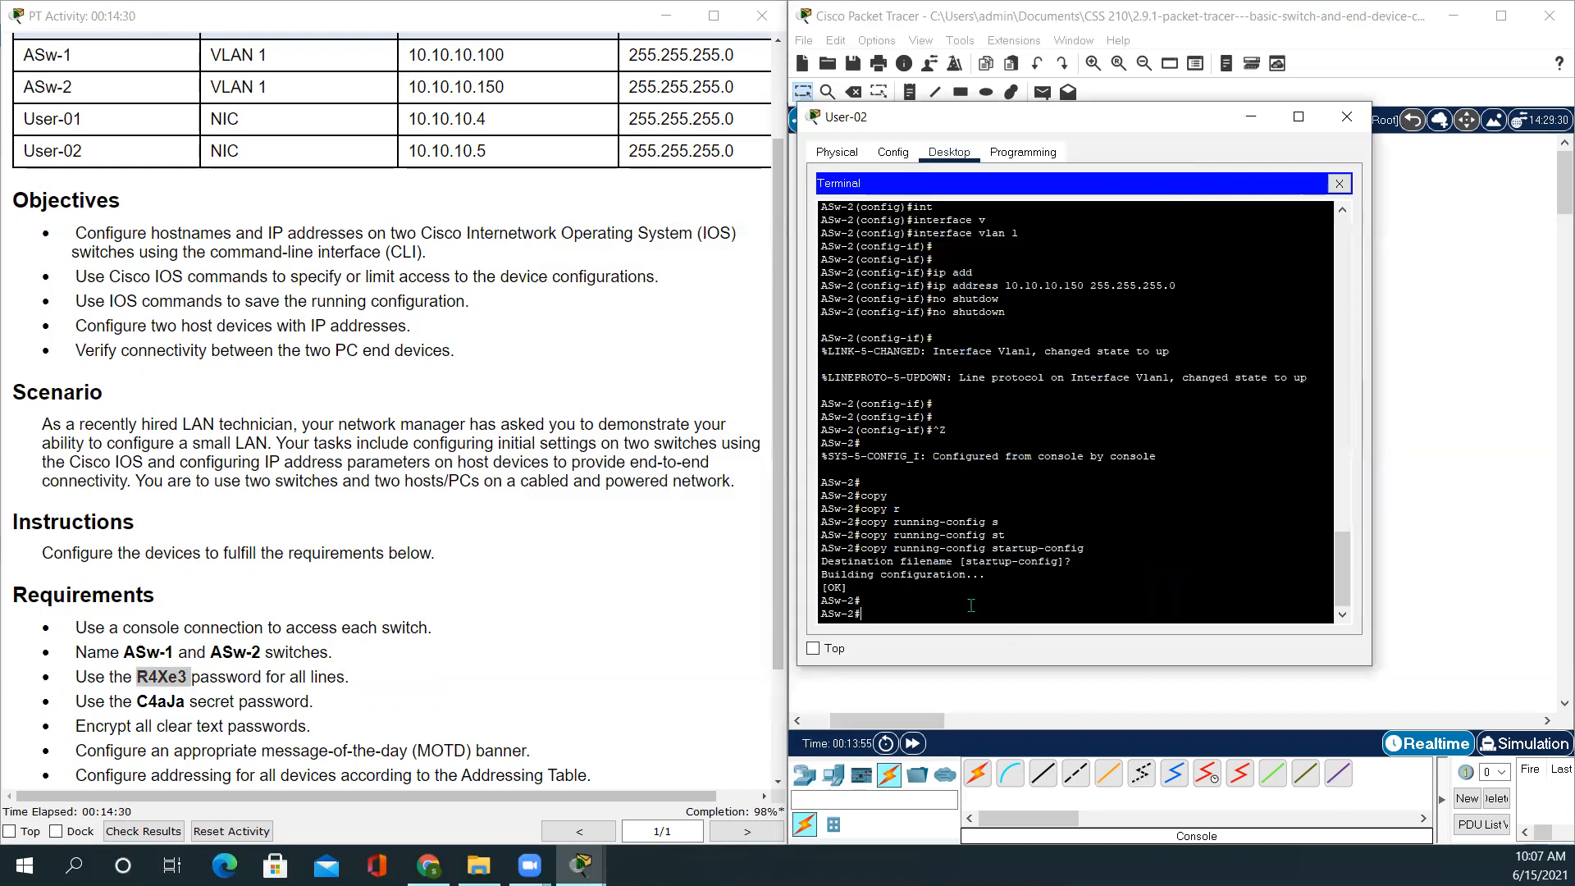
text(config t)
key(Return)
key(Return)
key(Return)
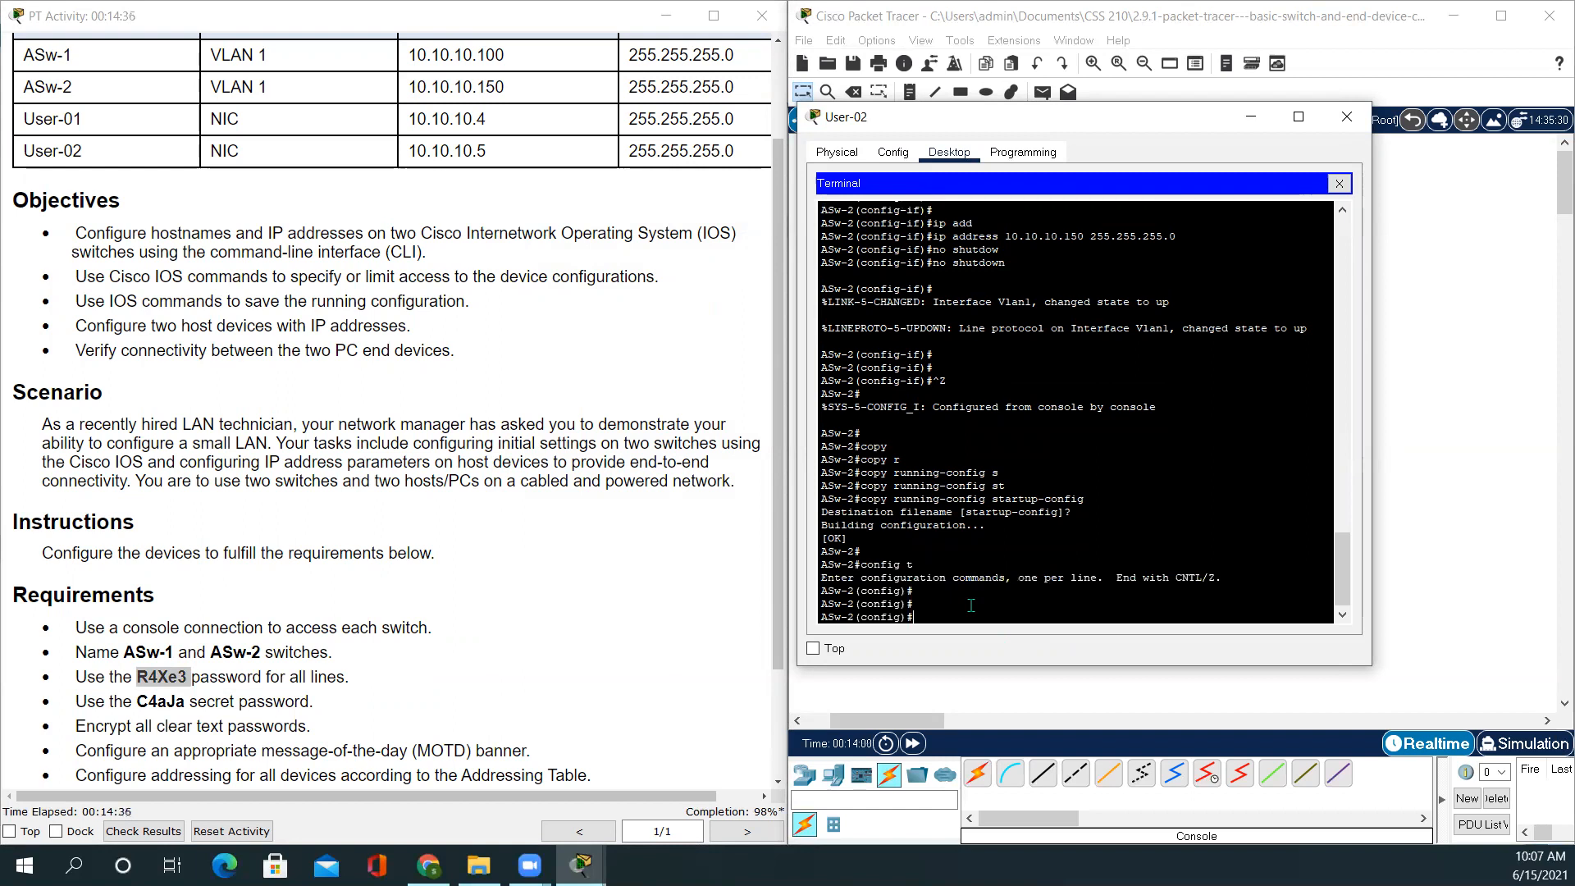
text(line vty 0 15)
key(Return)
key(Return)
key(Return)
Apply the pasted line password with login required on ASw-2's vty lines, then close the window
text(pas)
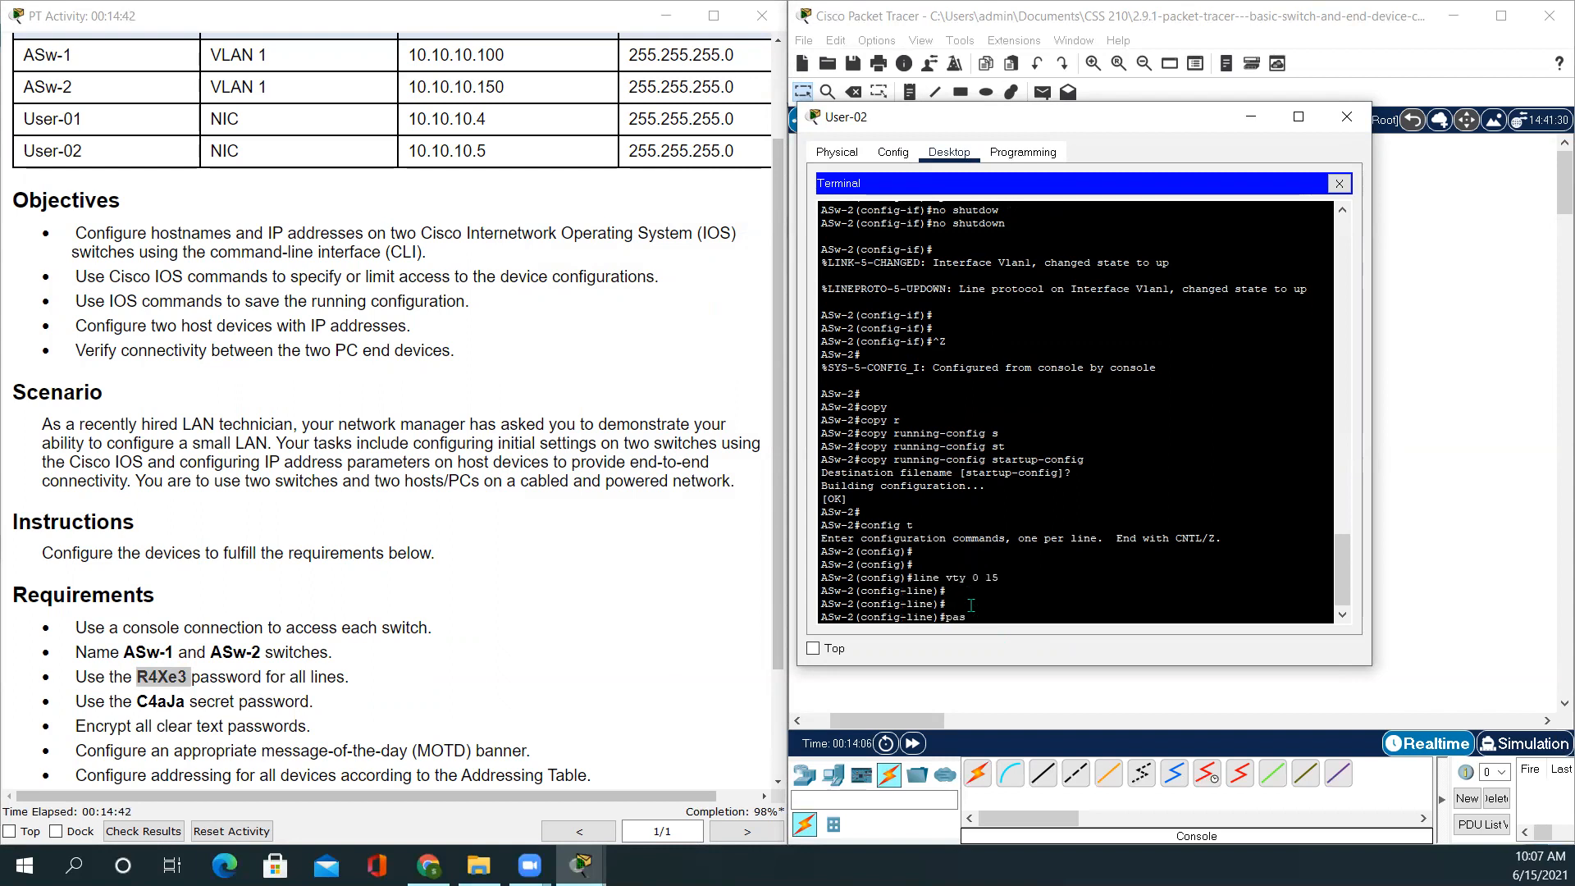
text(s)
key(Tab)
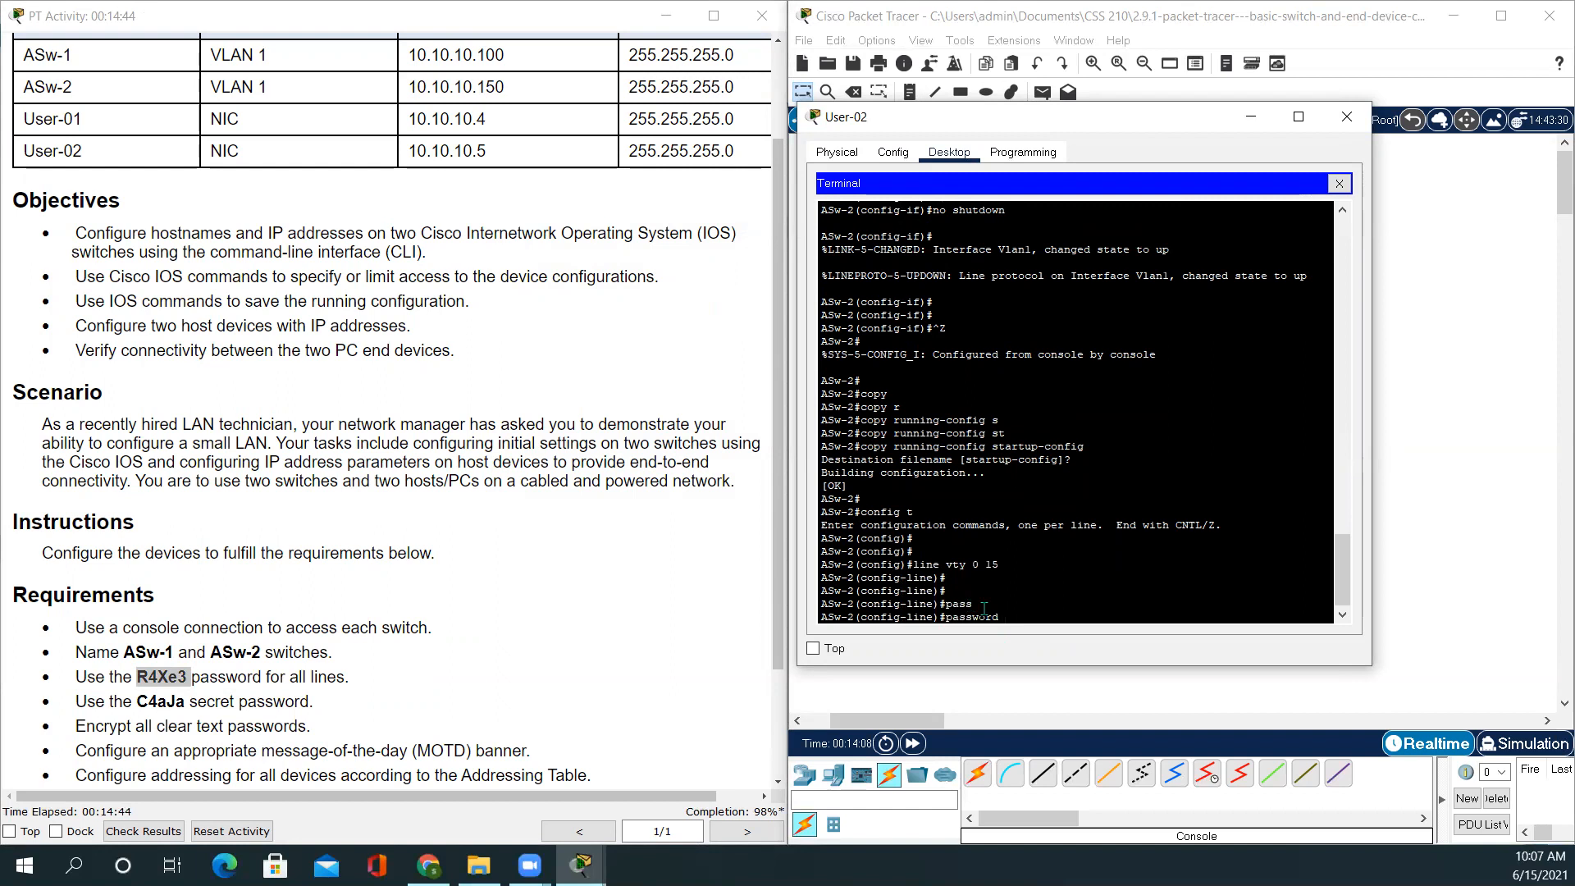
right_click(1013, 615)
click(1056, 646)
key(Return)
key(Return)
key(Return)
key(Return)
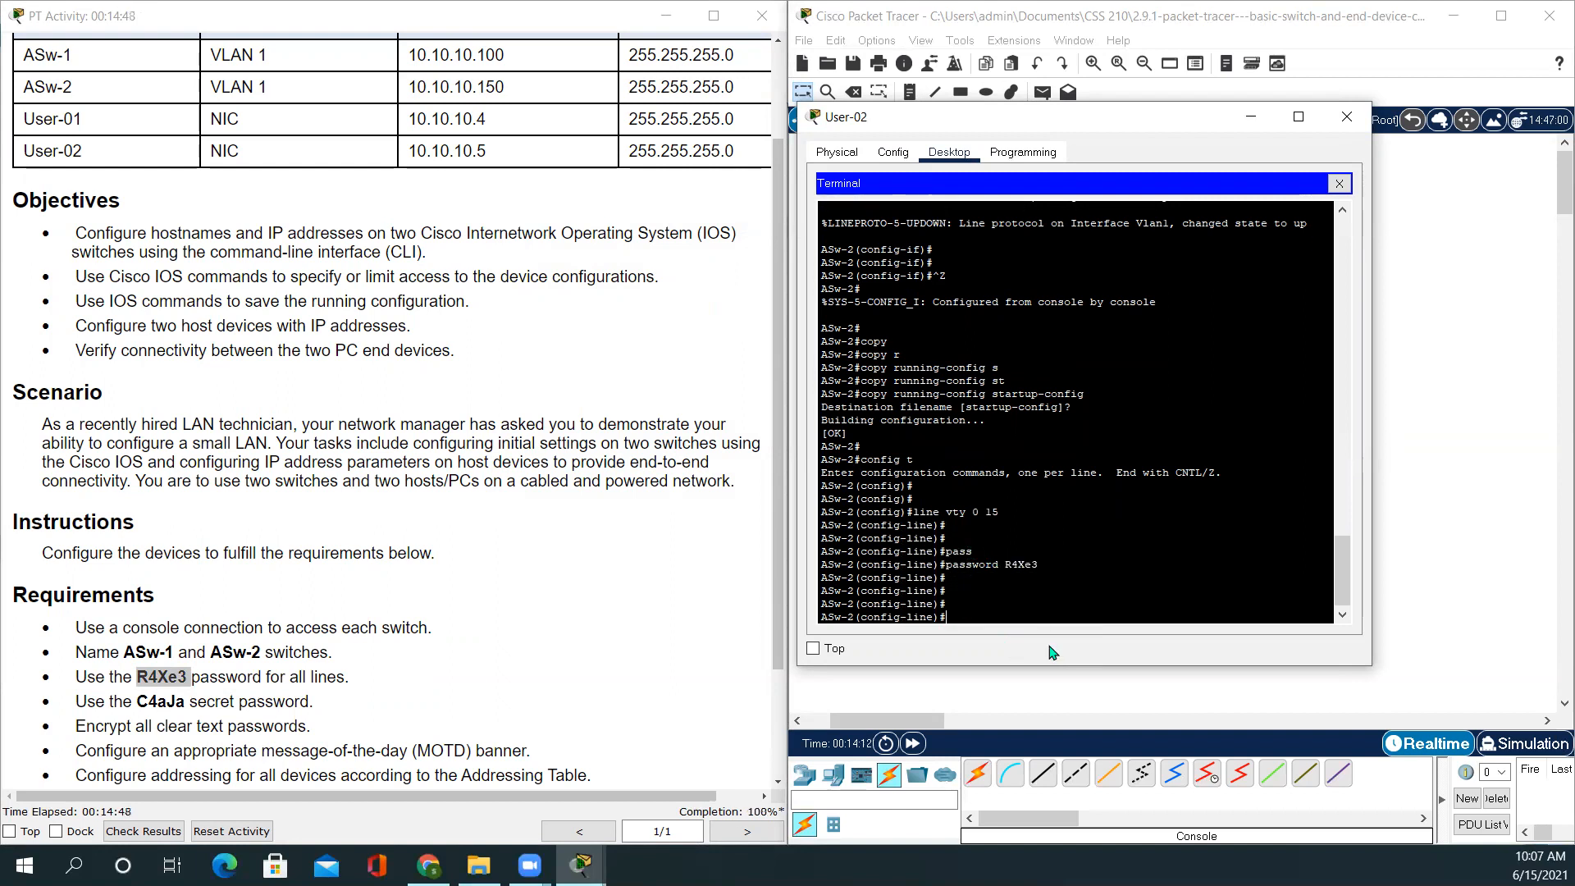
text(login)
key(Return)
key(Return)
key(Return)
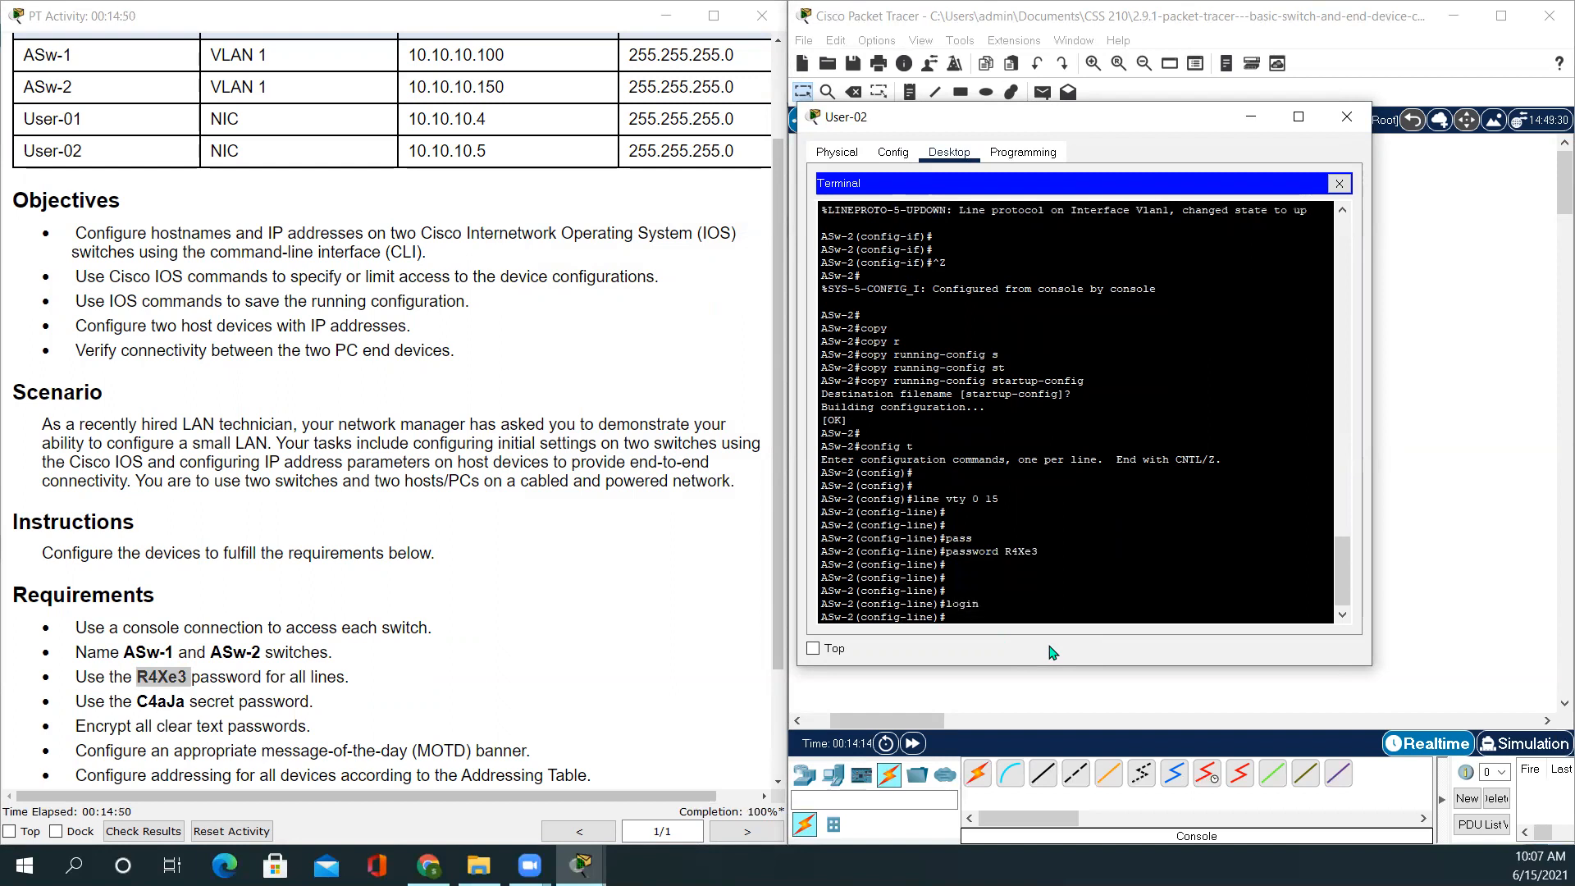
text(exit)
key(Return)
key(Return)
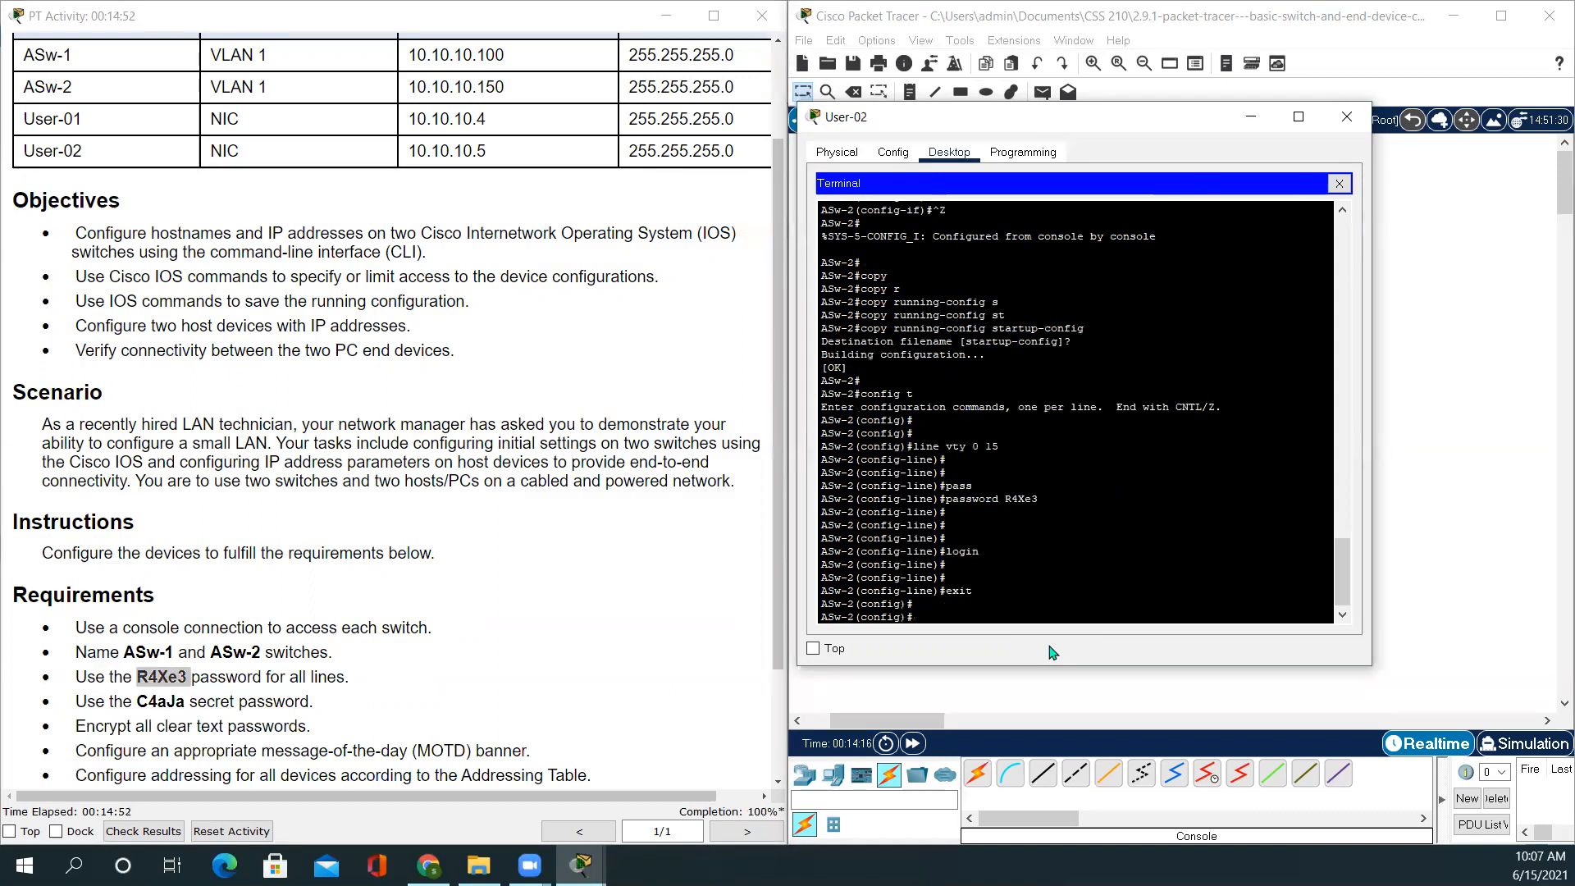
click(1354, 111)
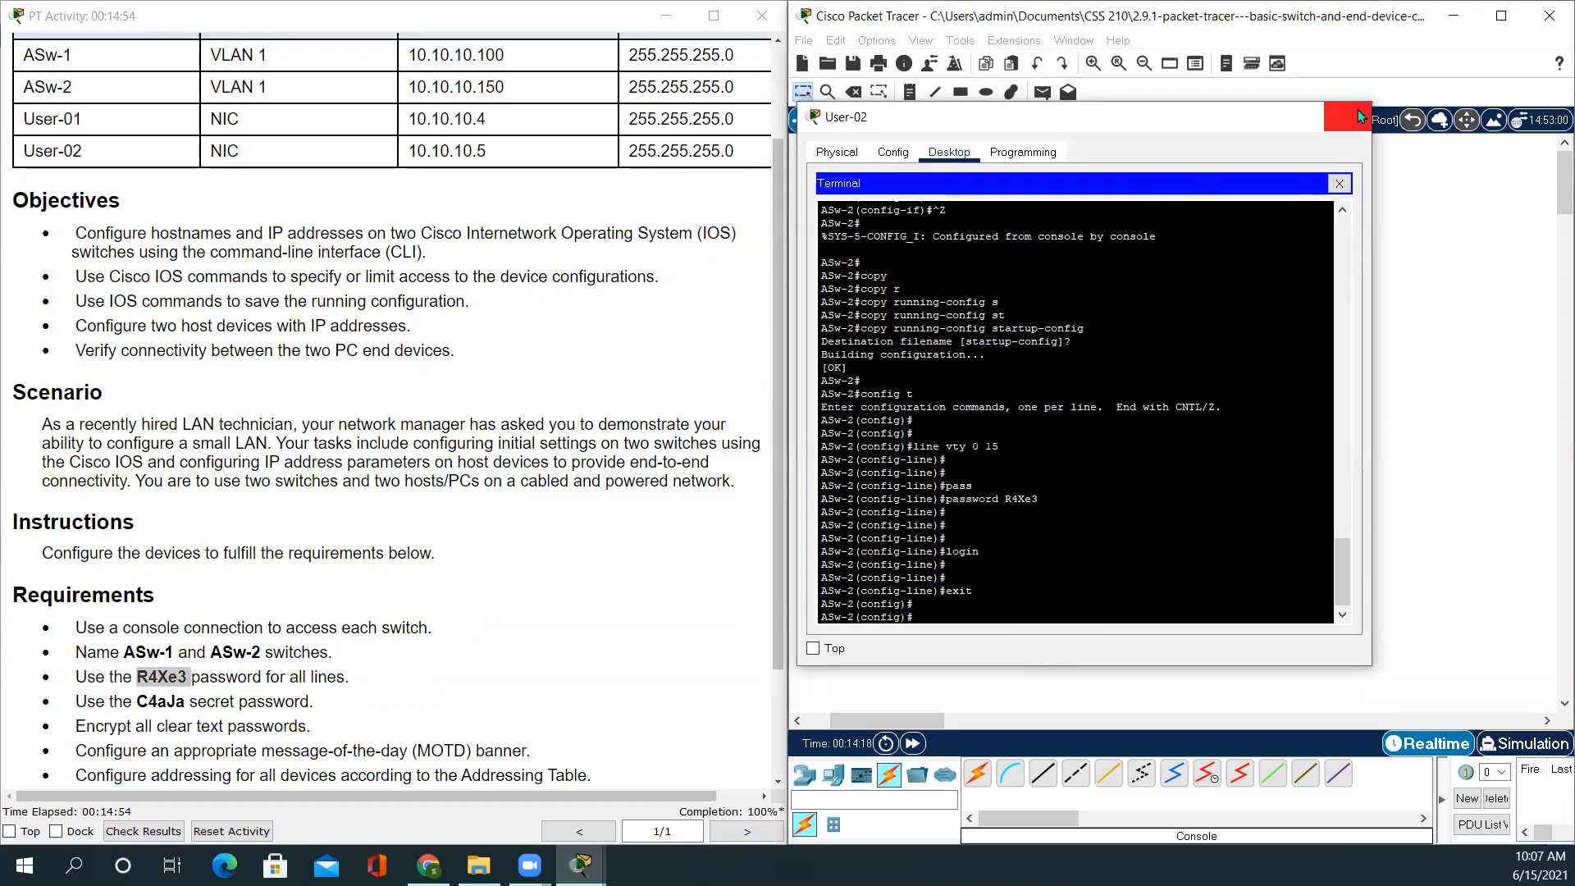
Scroll the instructions back to the Addressing Table and open the User-02 PC
scroll(402, 652, down, 3)
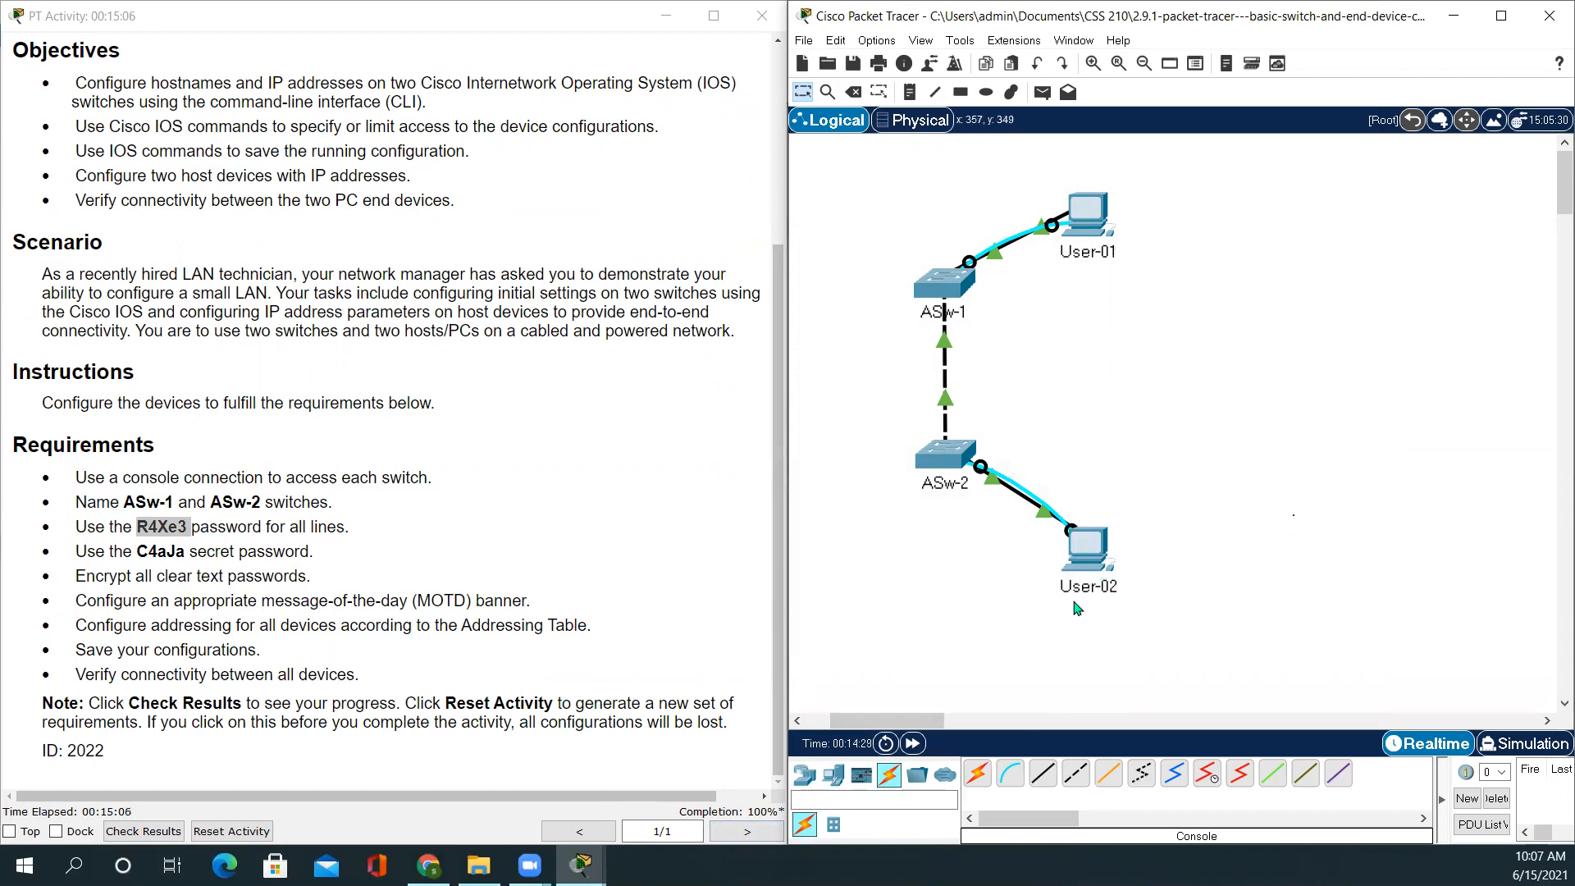
scroll(640, 614, up, 5)
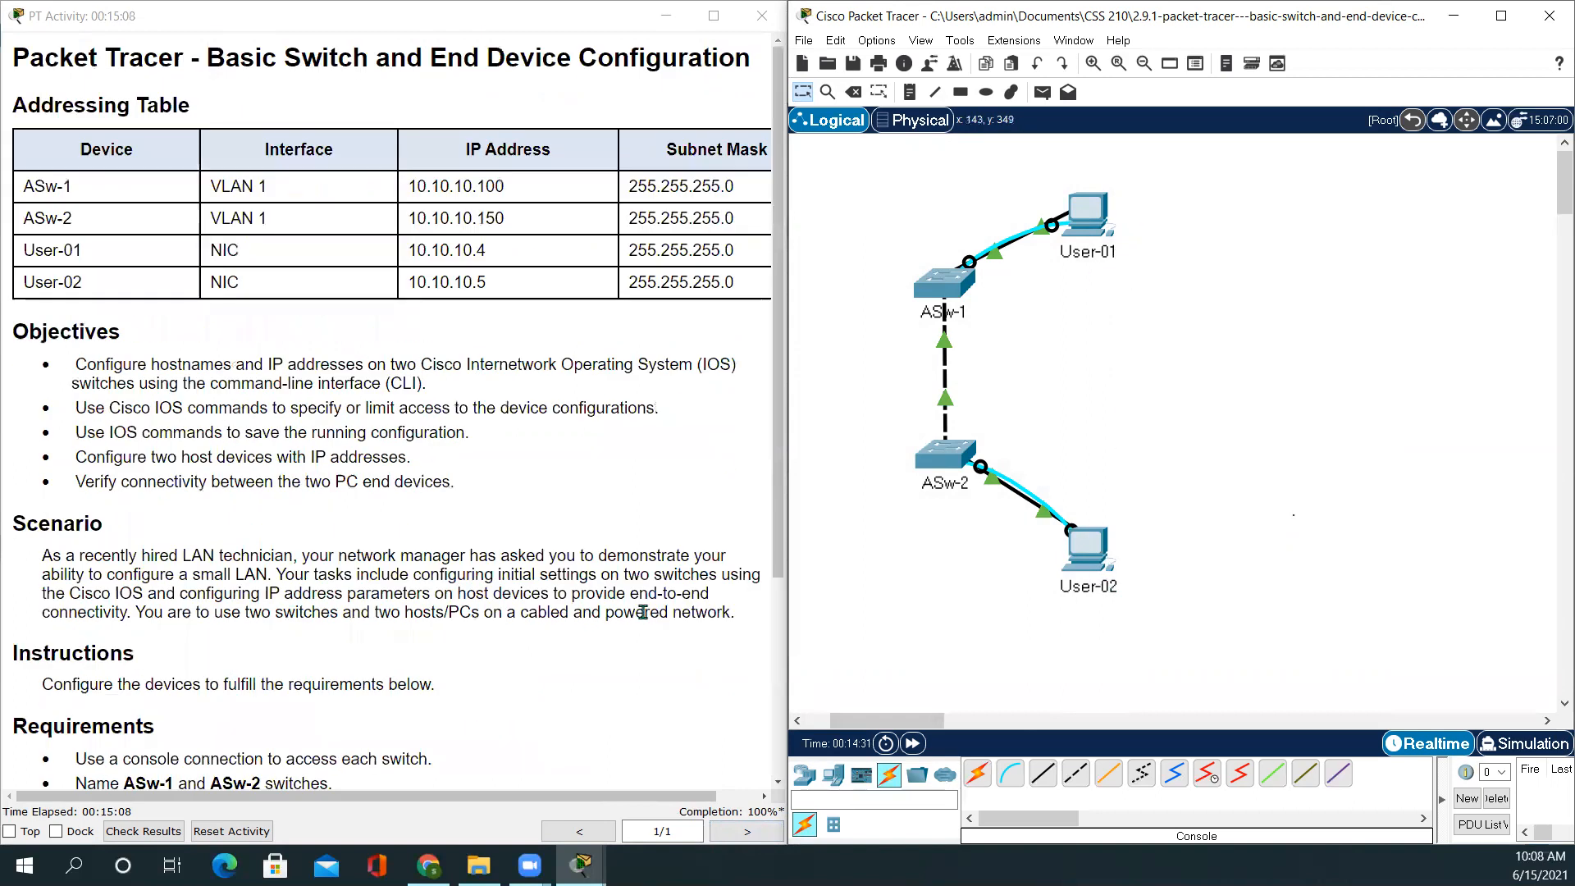
click(1091, 558)
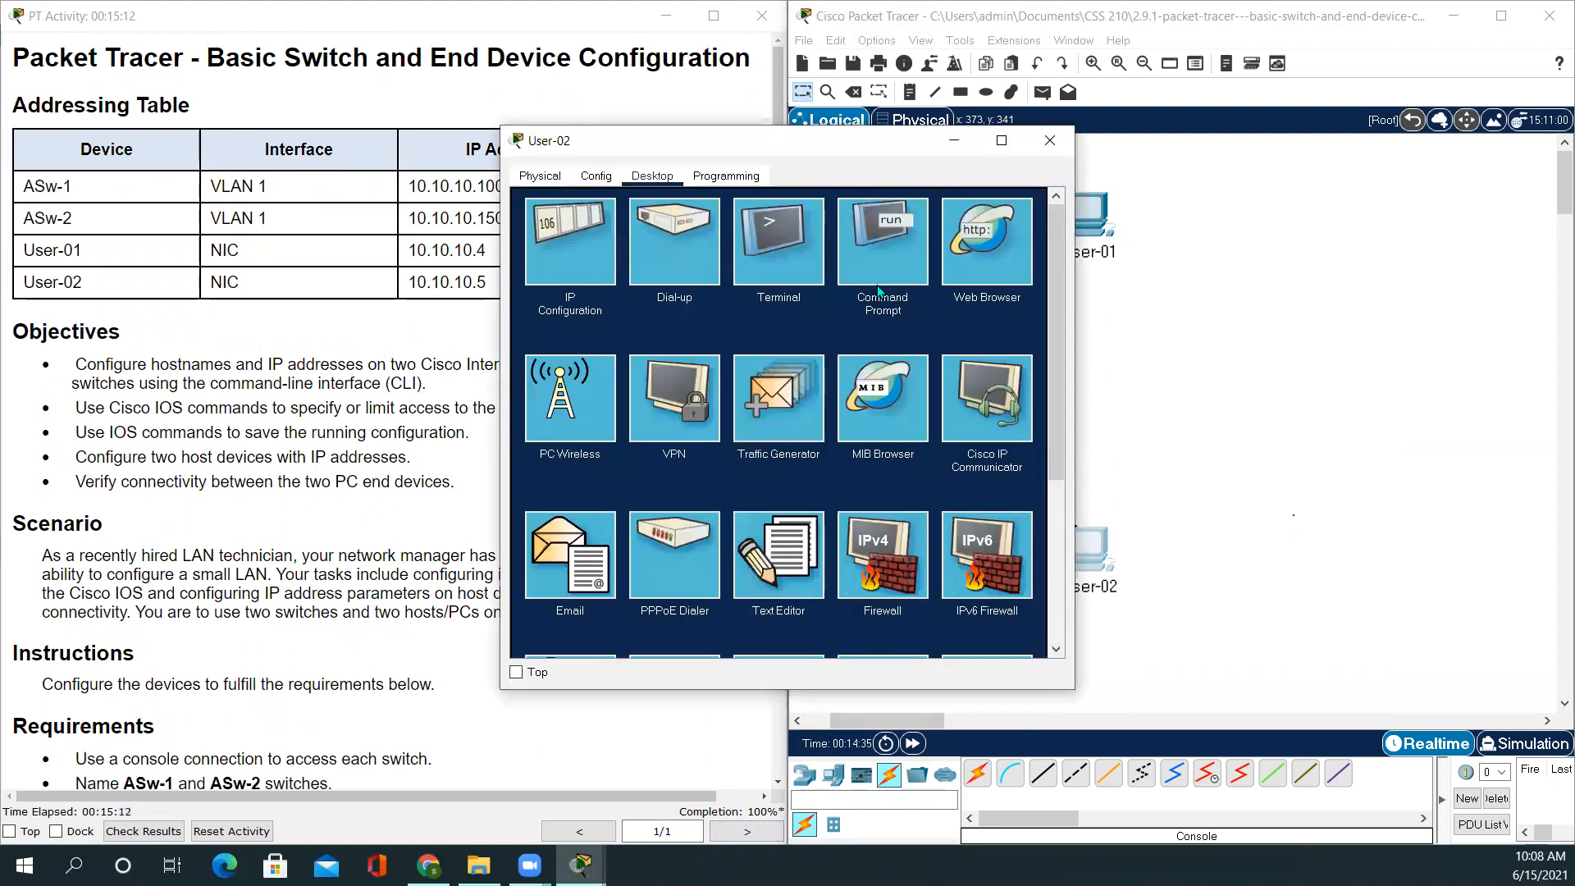
Ping User-01 at 10.10.10.4 from User-02's command prompt, getting 4 replies, then close the window
click(879, 256)
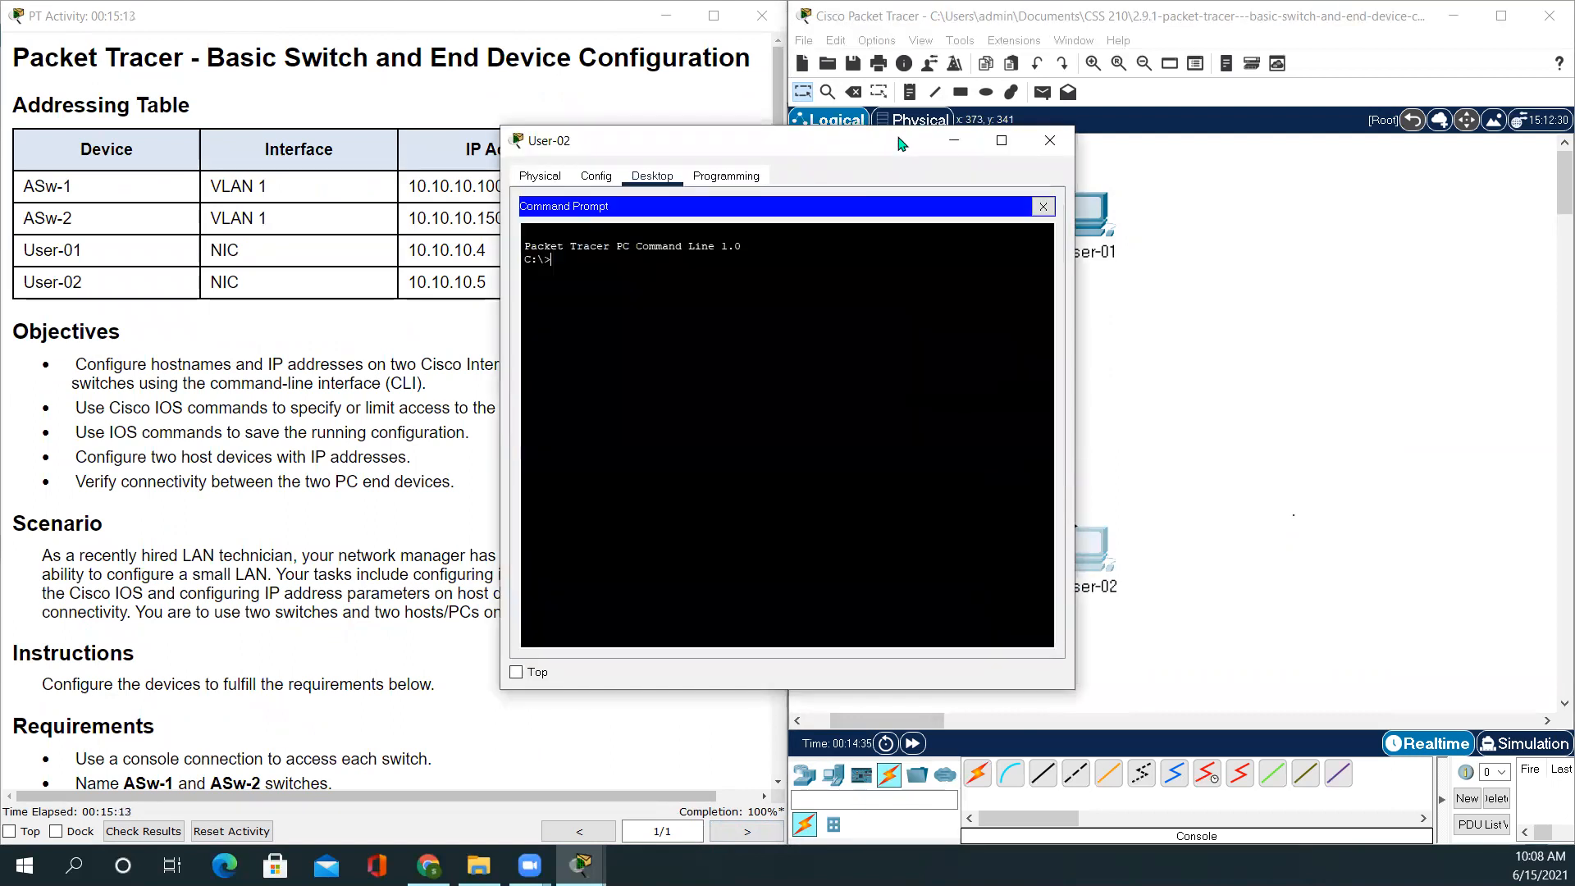
drag(900, 144, 1207, 115)
text(ping)
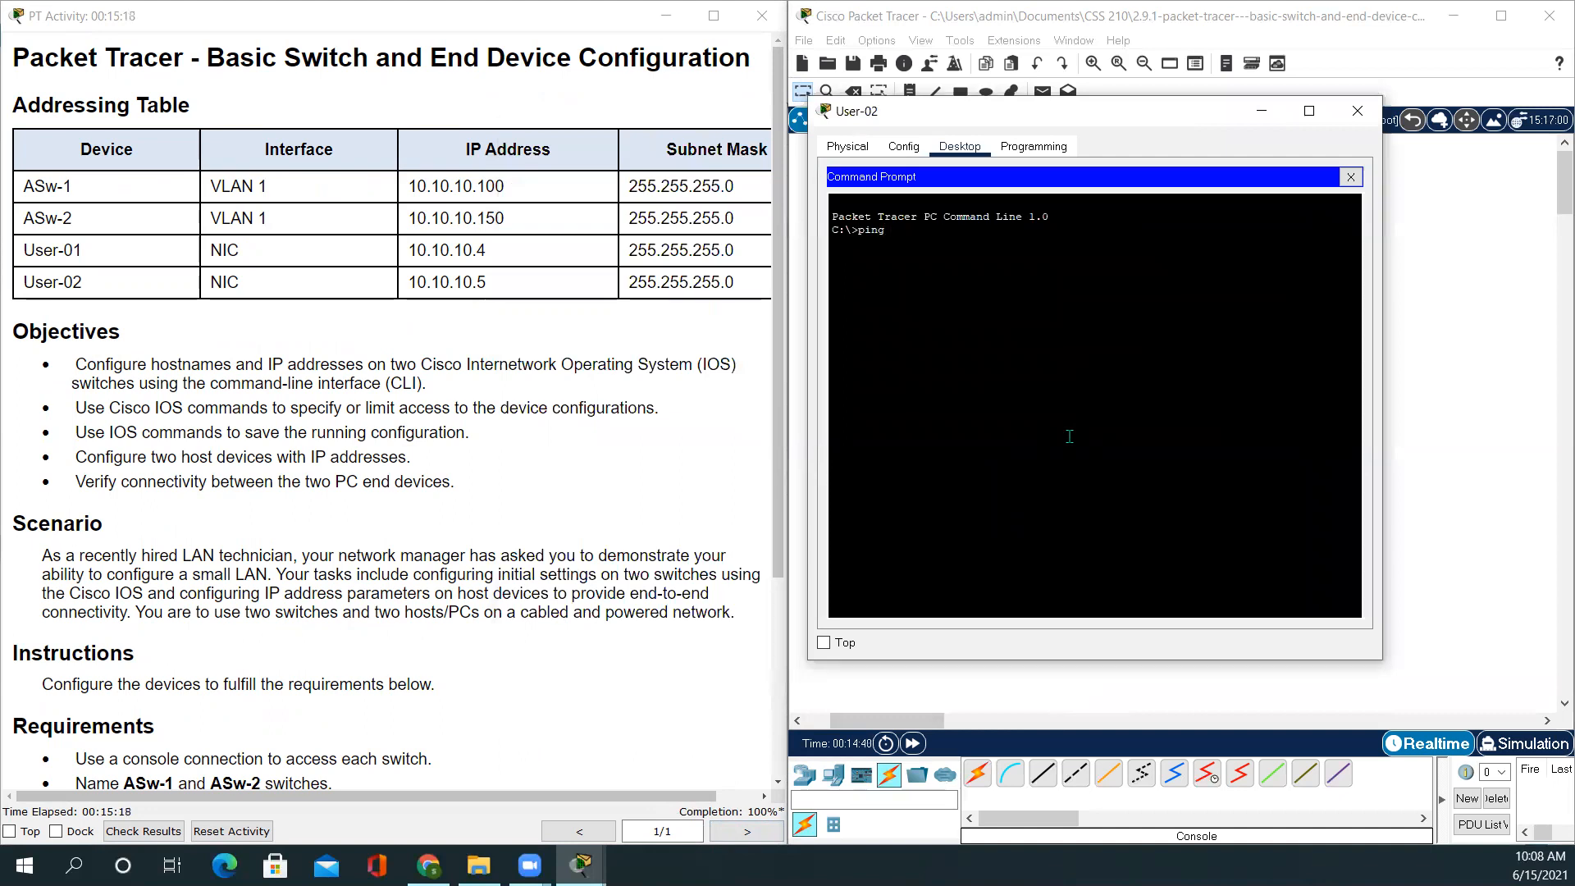
text( 10.10.10)
key(BackSpace)
text(.4)
key(Return)
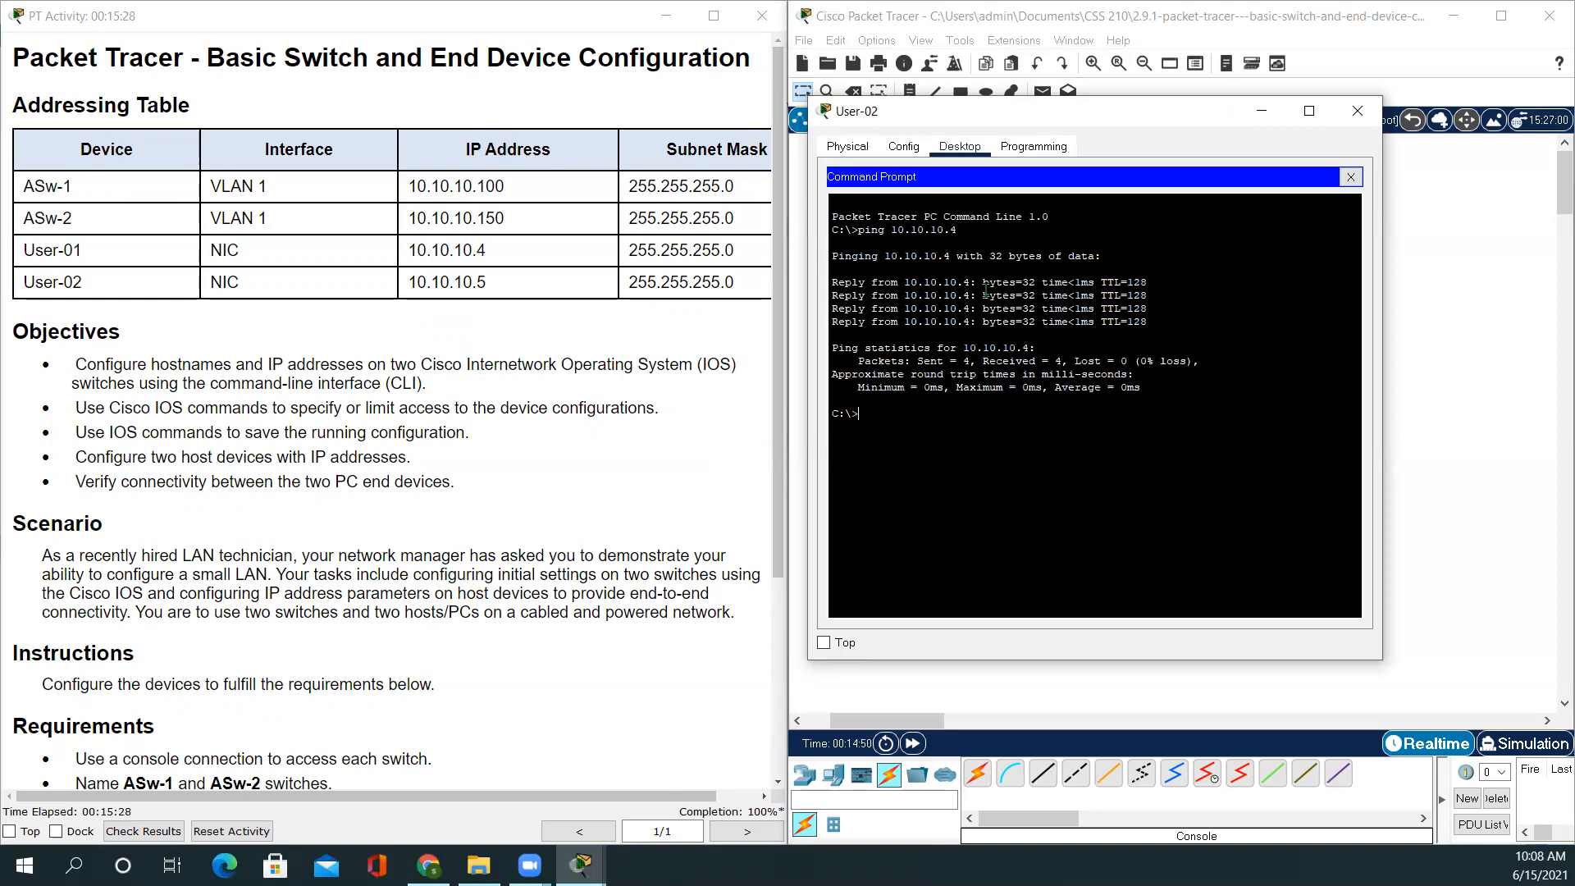
click(1357, 112)
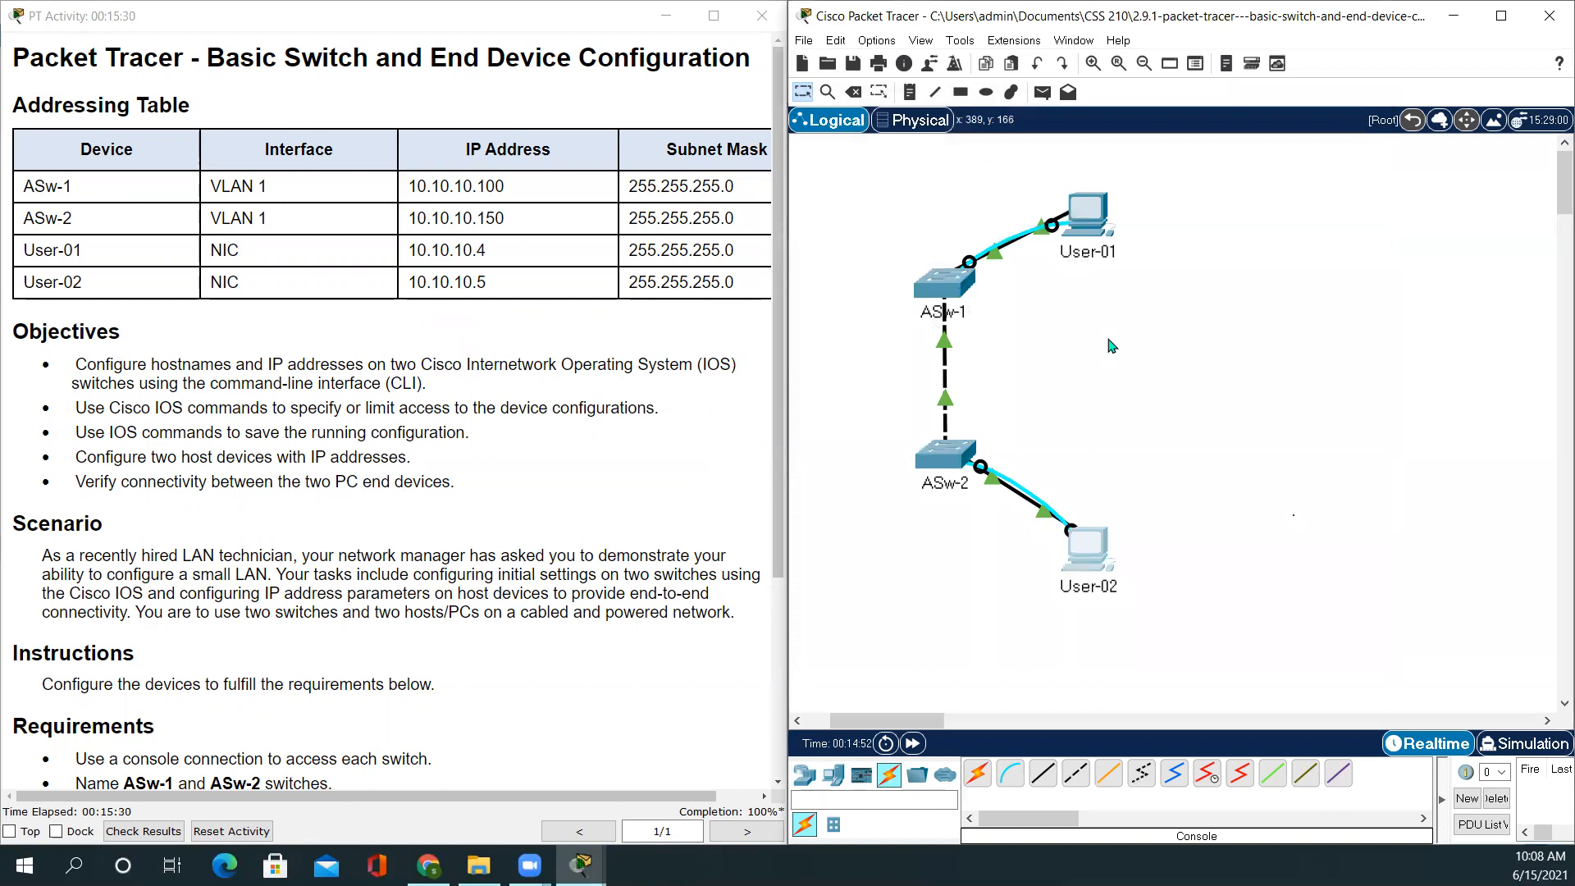